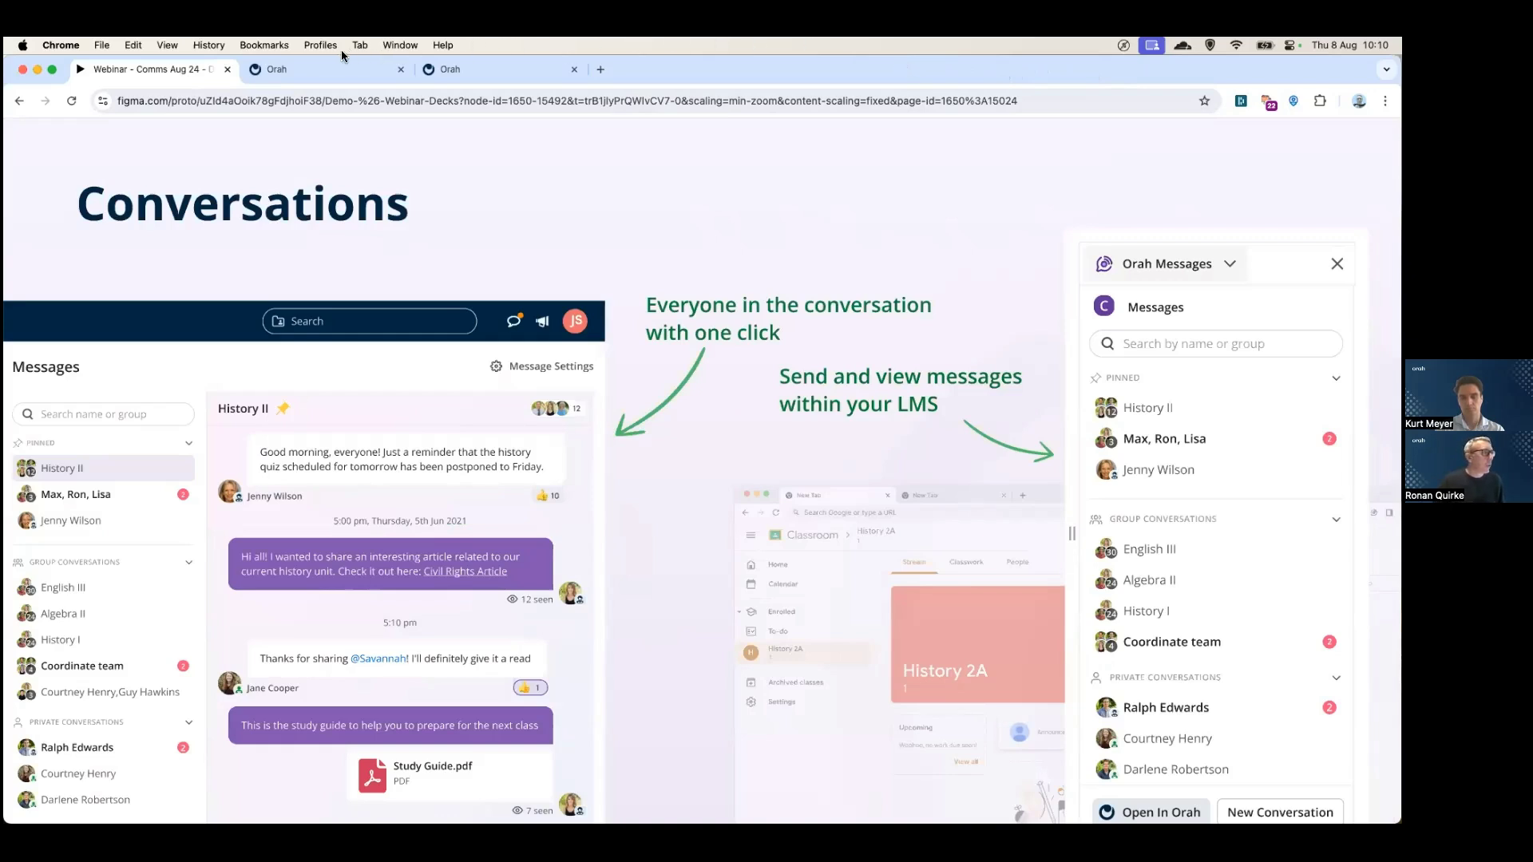
- Open the Chinese I conversation from the Homeboard's My Conversations and hide its member list
{"action": "left_click", "coordinate": [323, 68]}
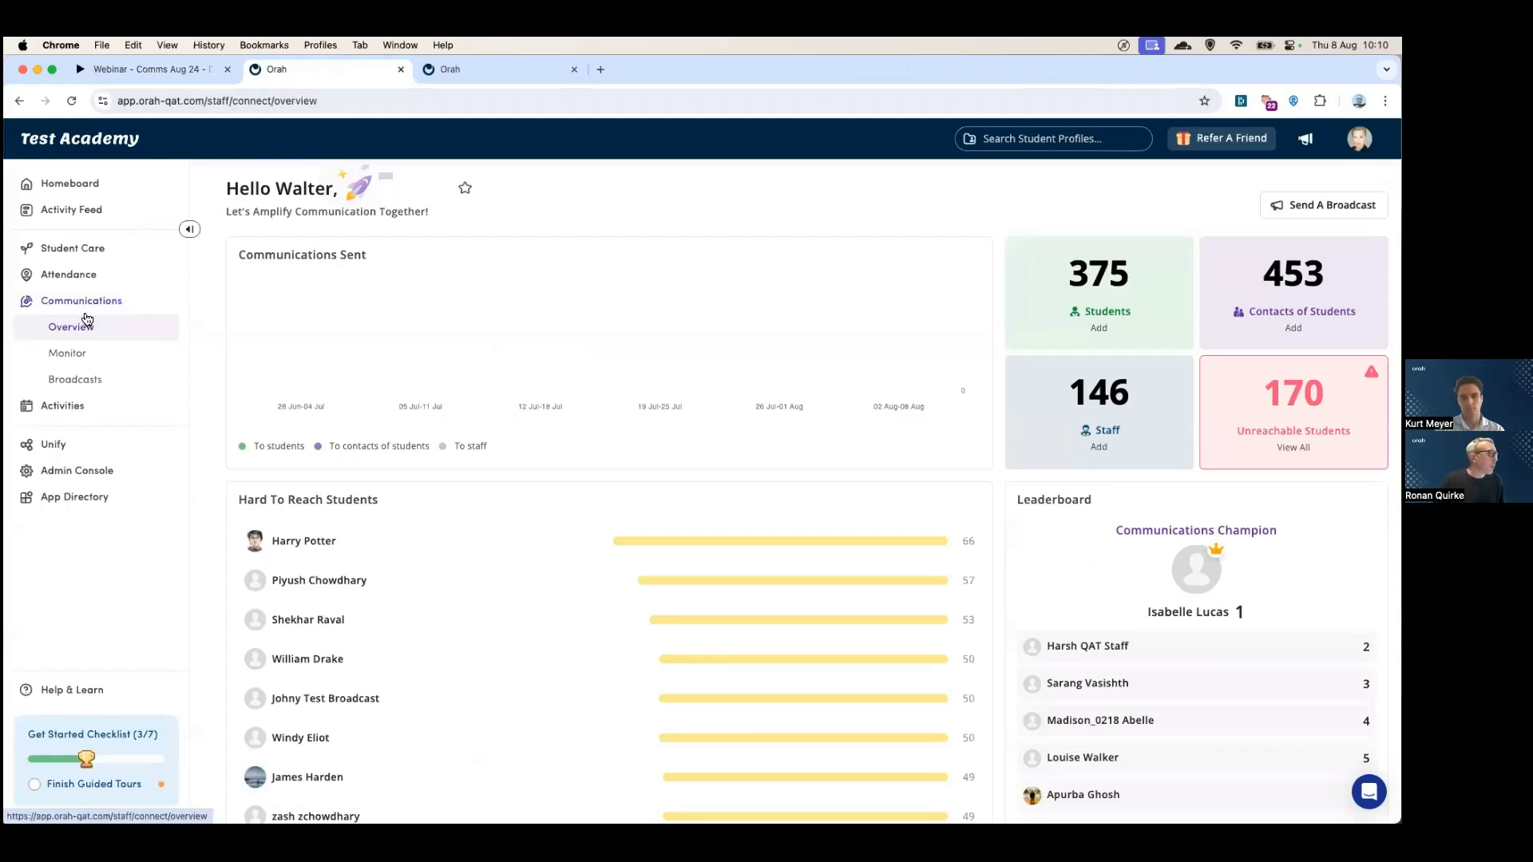
{"action": "left_click", "coordinate": [59, 184]}
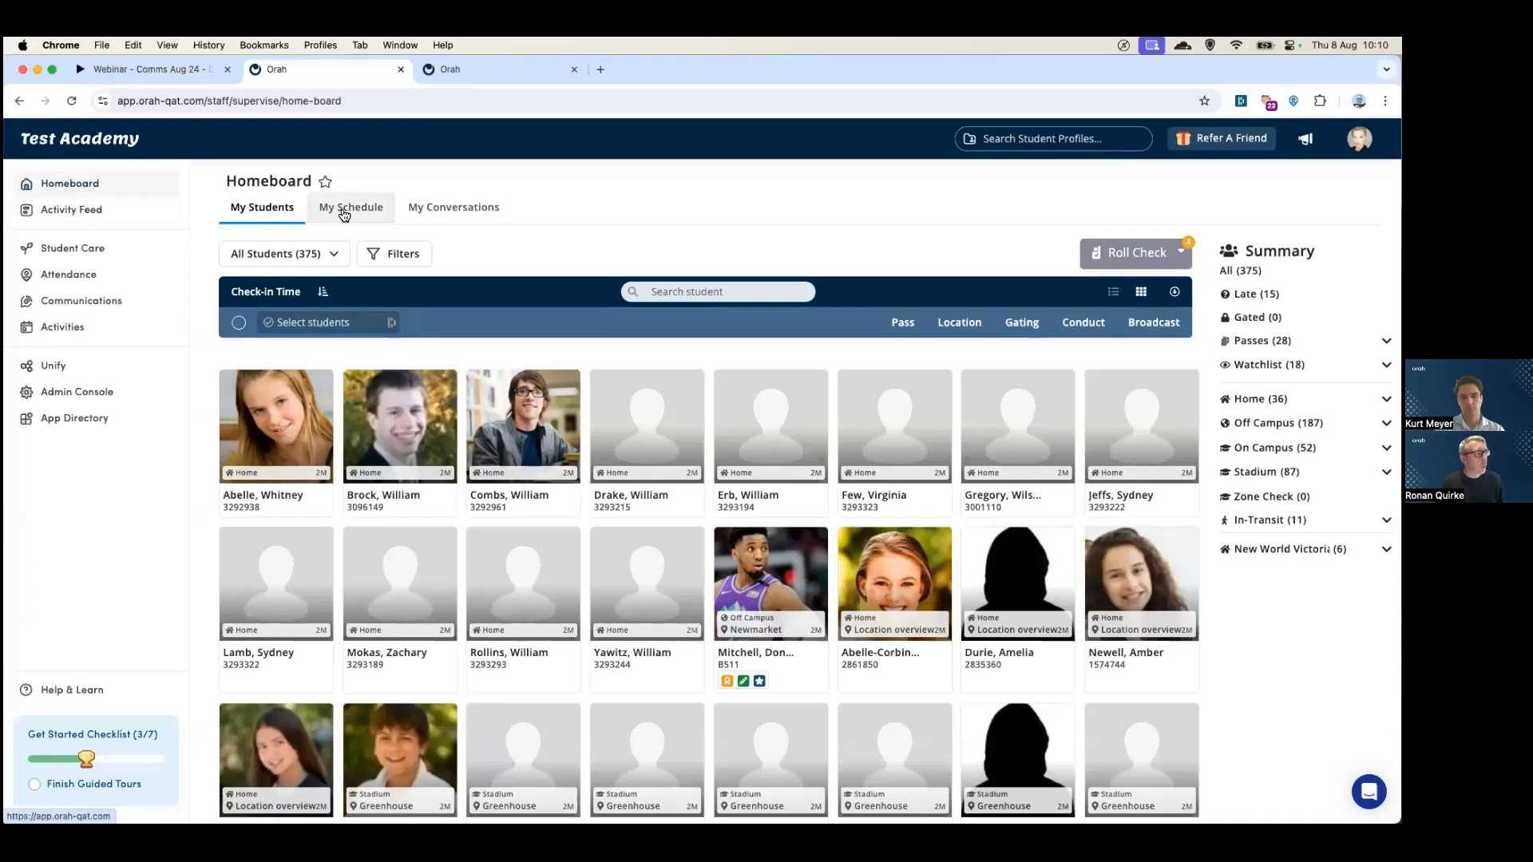
{"action": "left_click", "coordinate": [452, 217]}
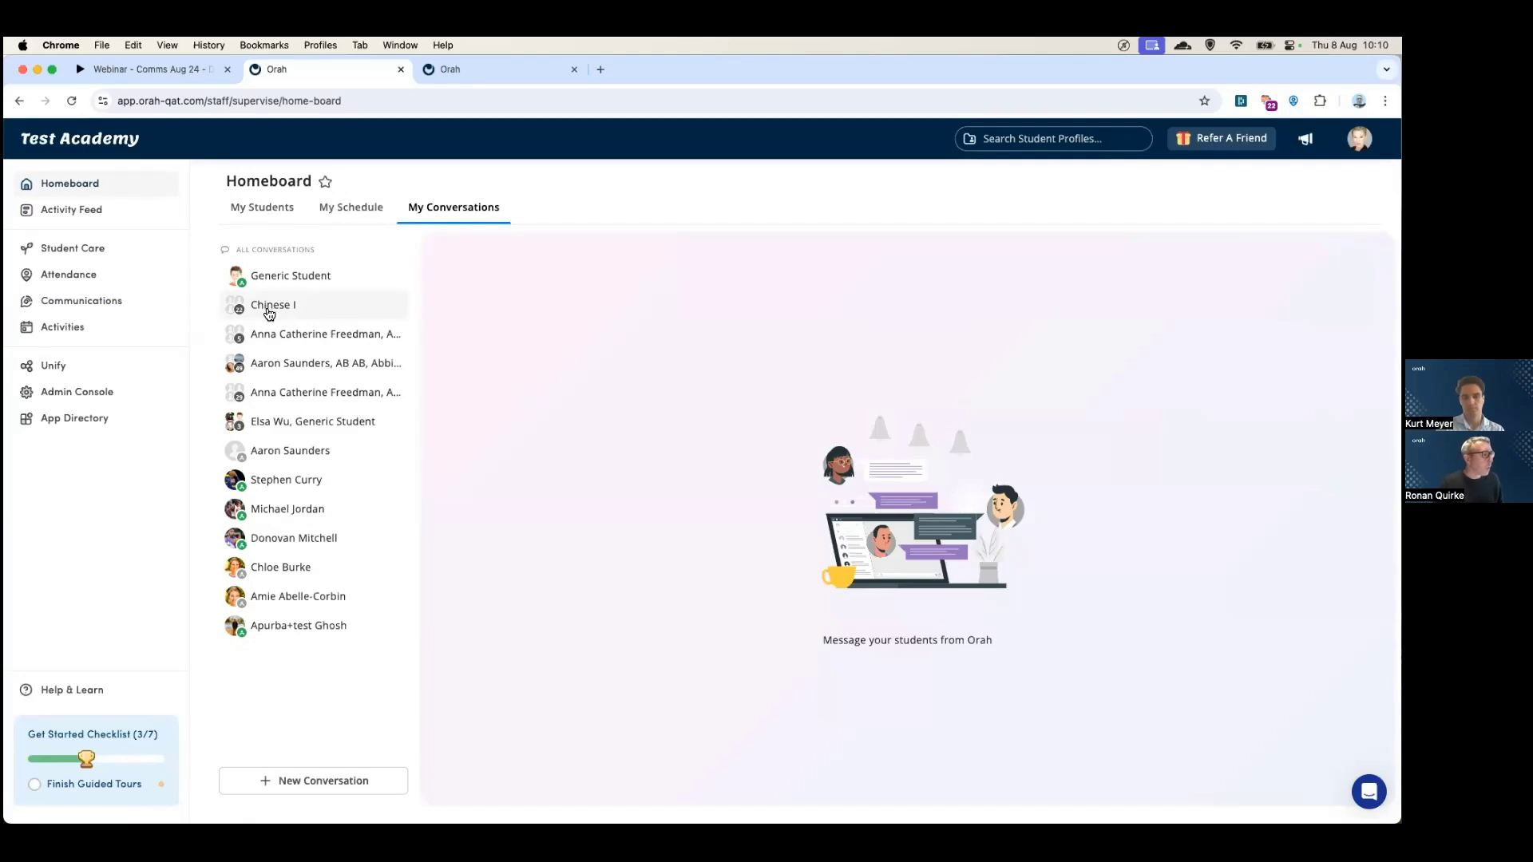
{"action": "left_click", "coordinate": [269, 310]}
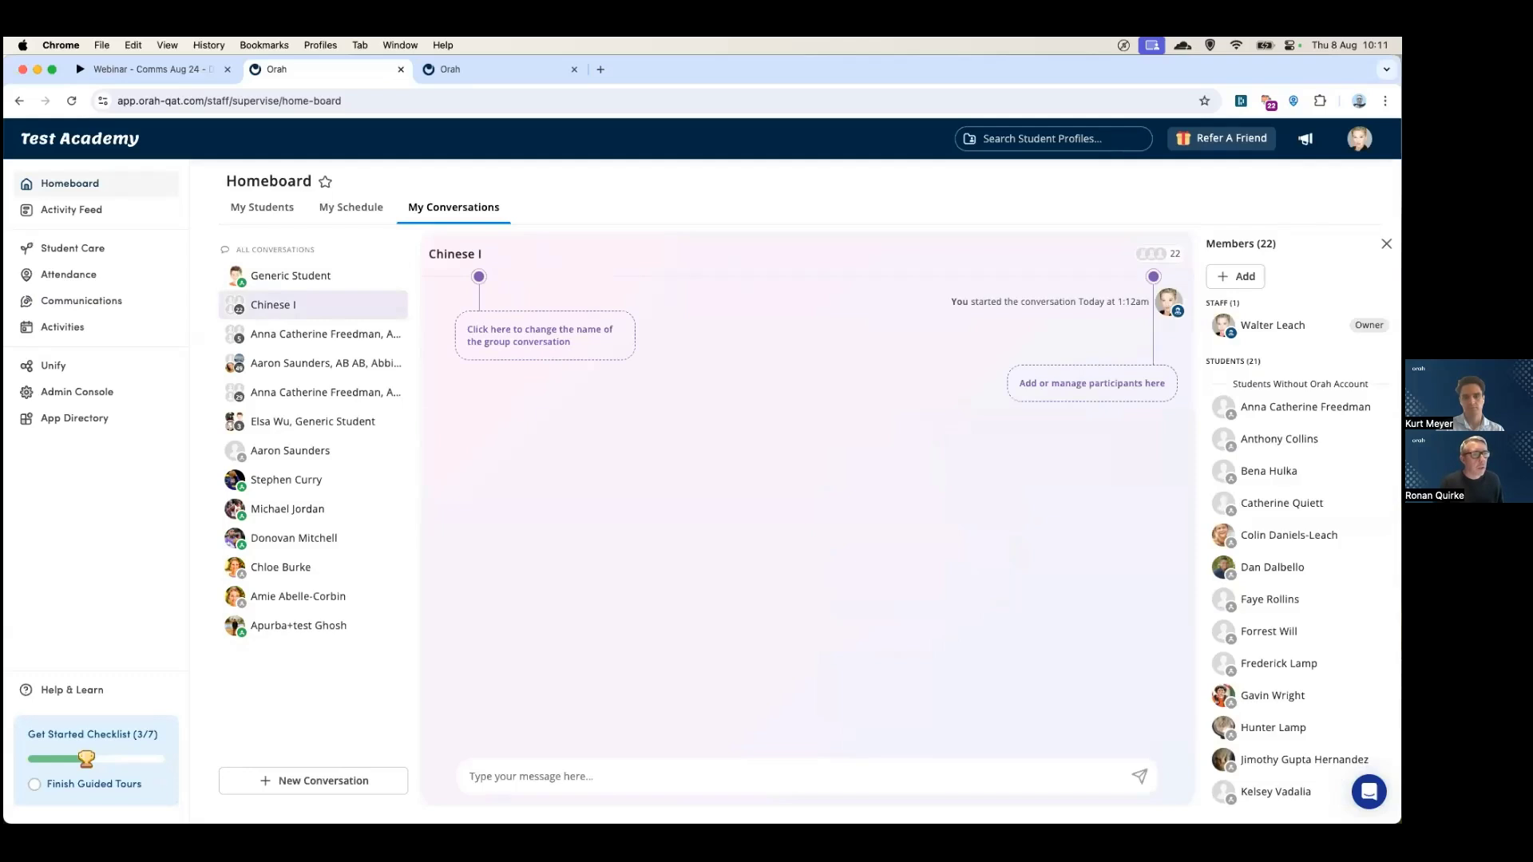
{"action": "scroll", "coordinate": [1342, 519], "scroll_direction": "down", "scroll_amount": 5}
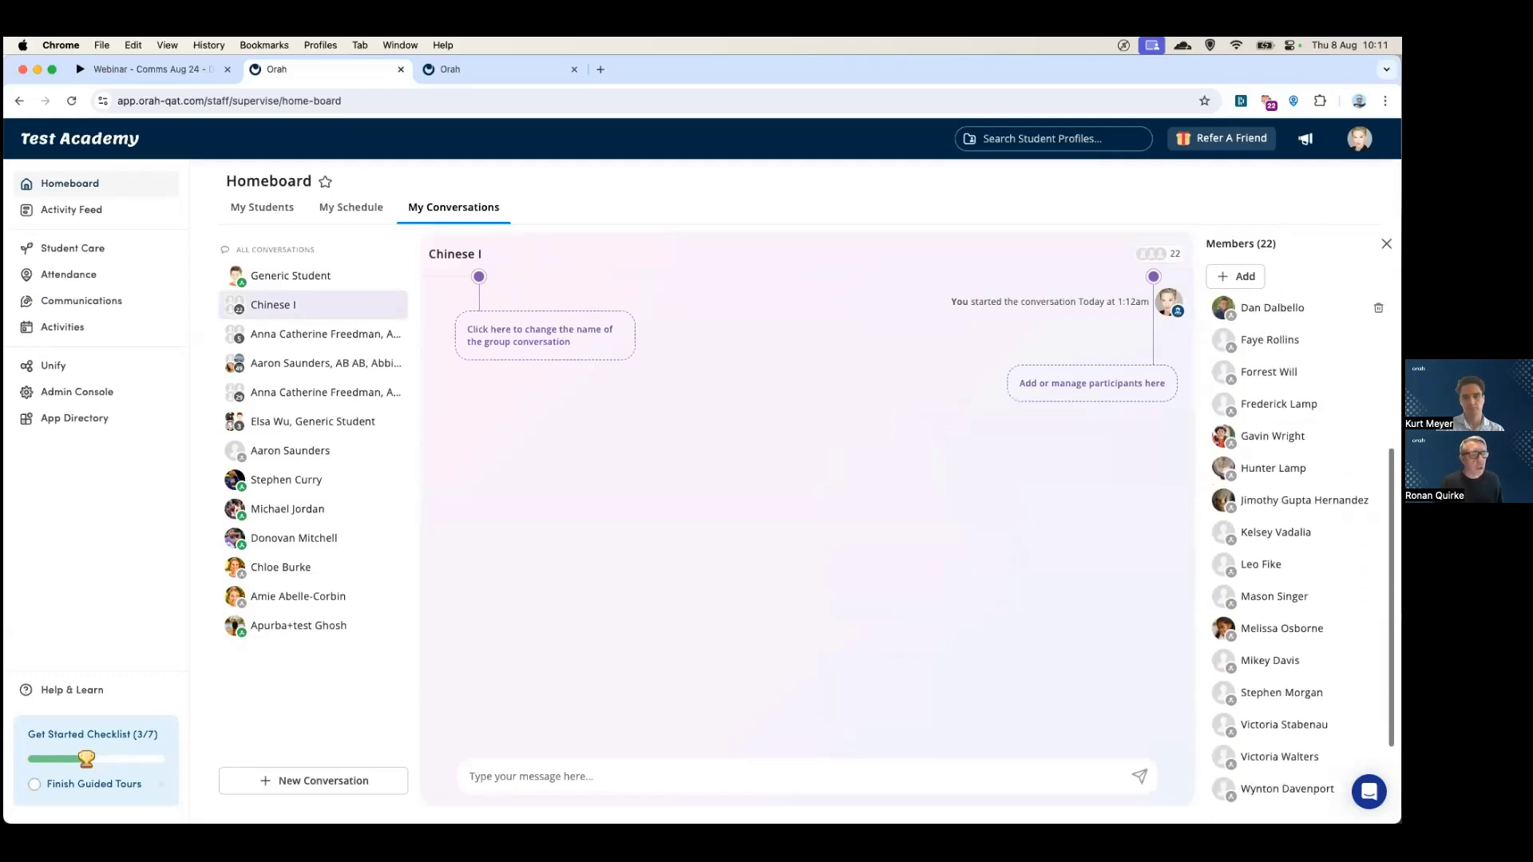
{"action": "scroll", "coordinate": [1342, 479], "scroll_direction": "up", "scroll_amount": 5}
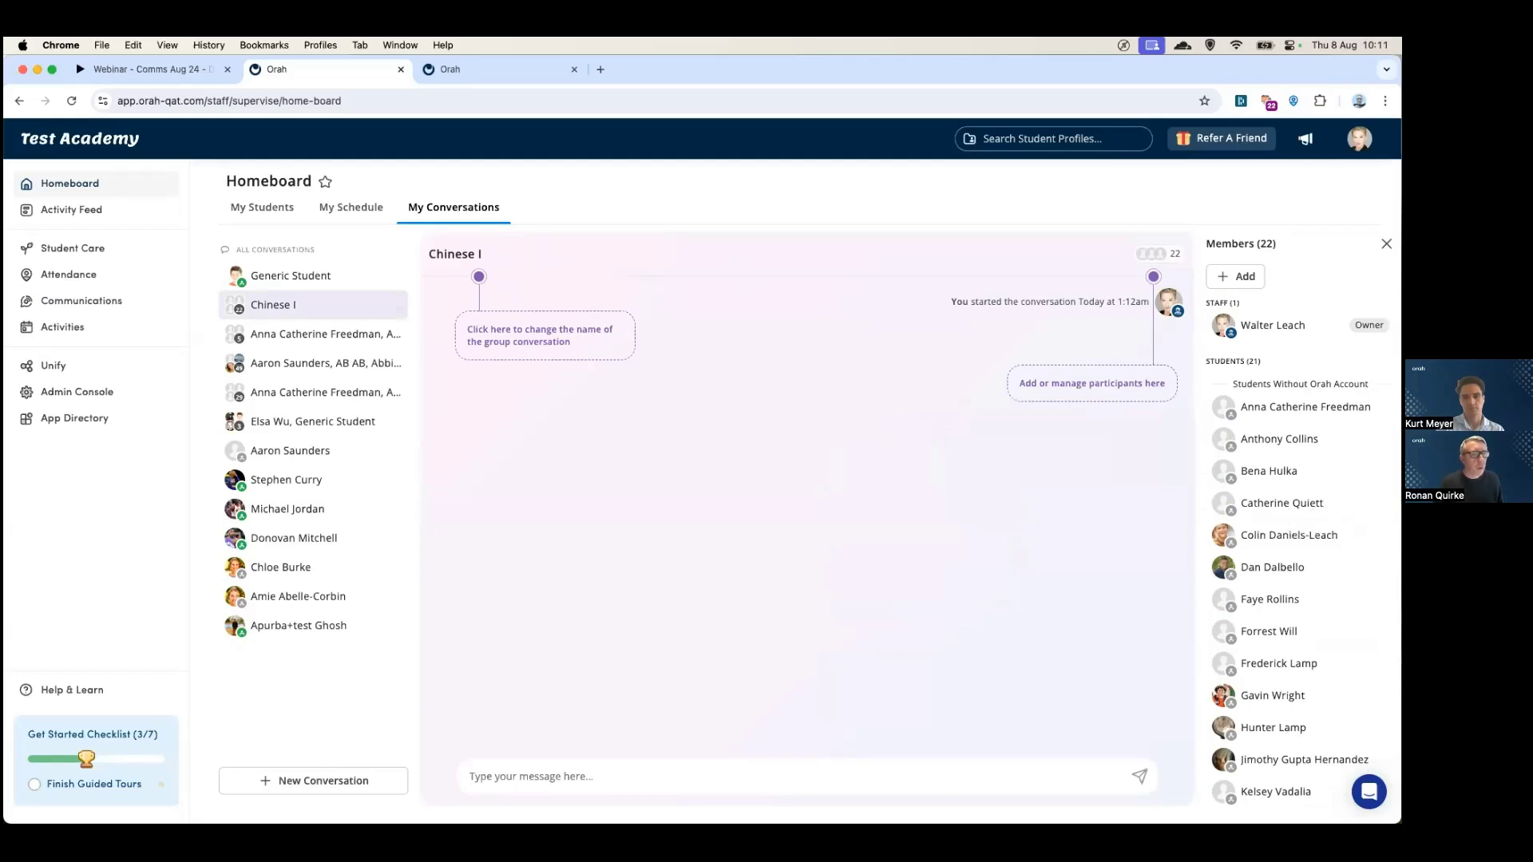
{"action": "left_click", "coordinate": [1386, 243]}
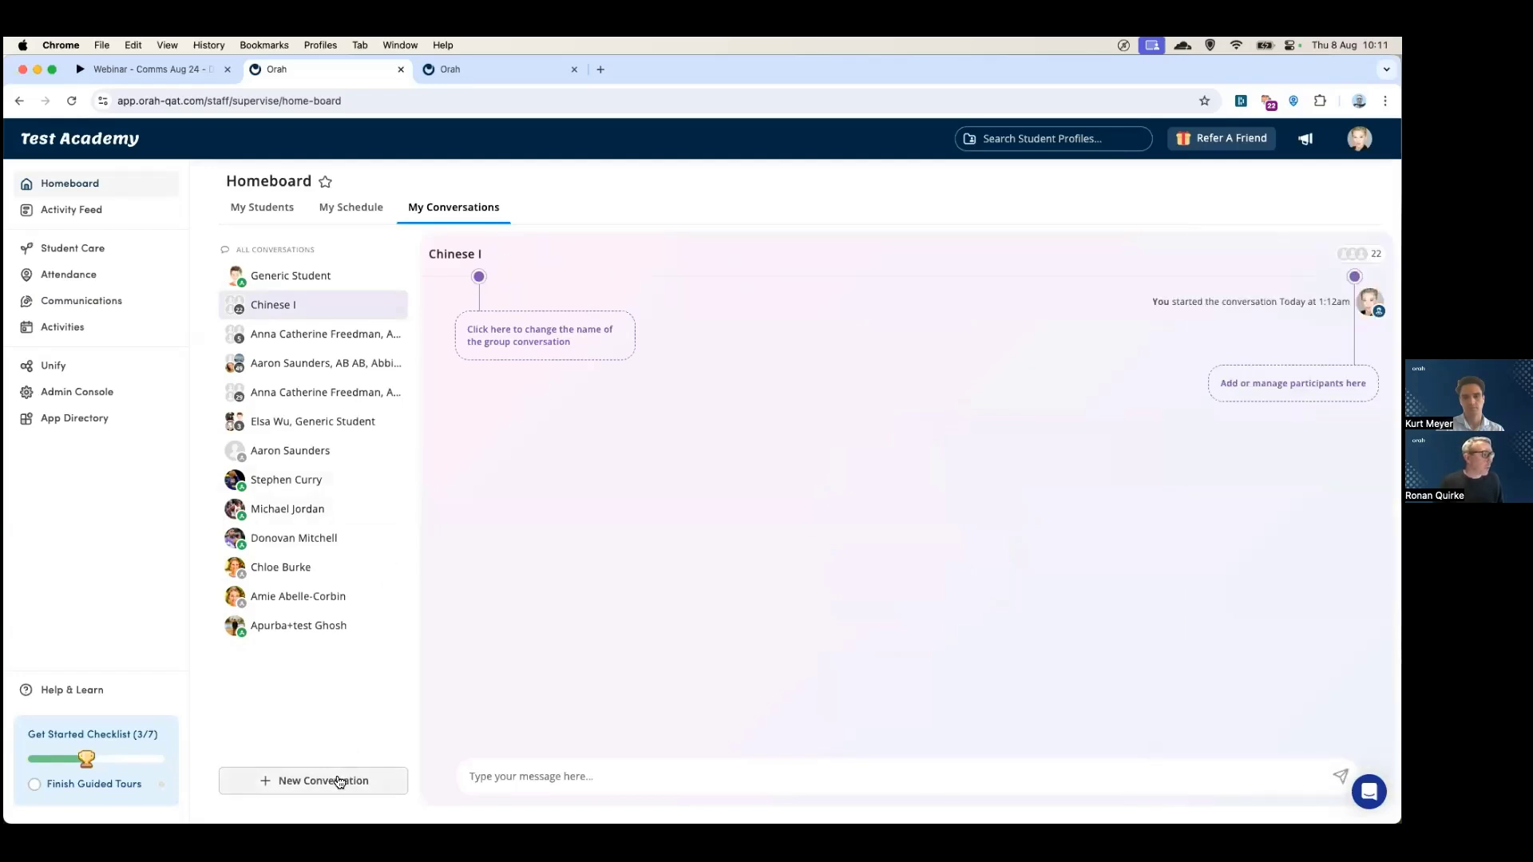
- Start a new conversation with the students tagged Grade 5
{"action": "left_click", "coordinate": [342, 781]}
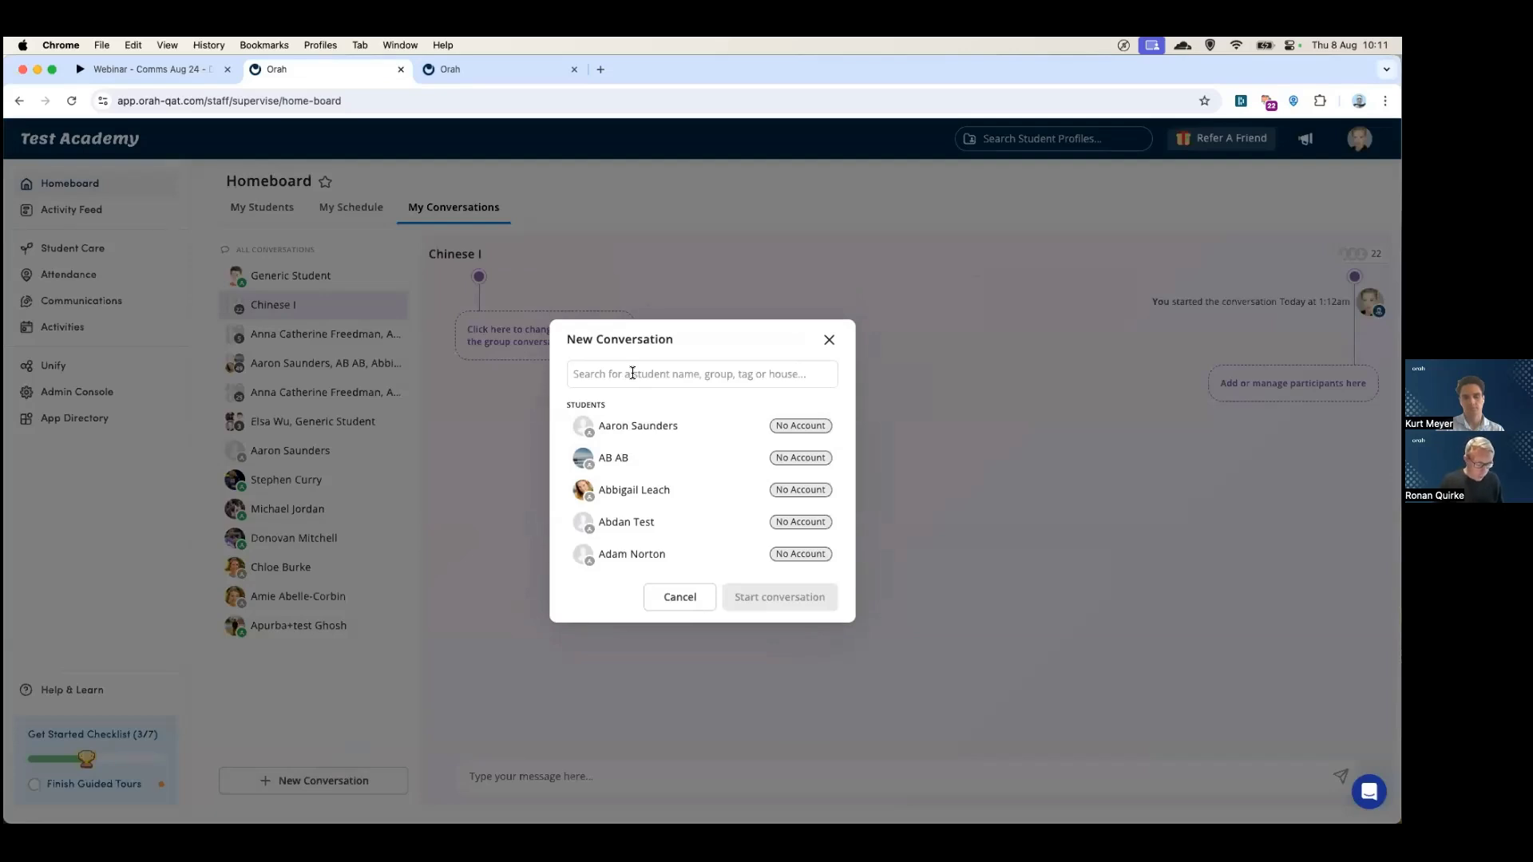
{"action": "left_click", "coordinate": [631, 374]}
{"action": "type", "text": "grade"}
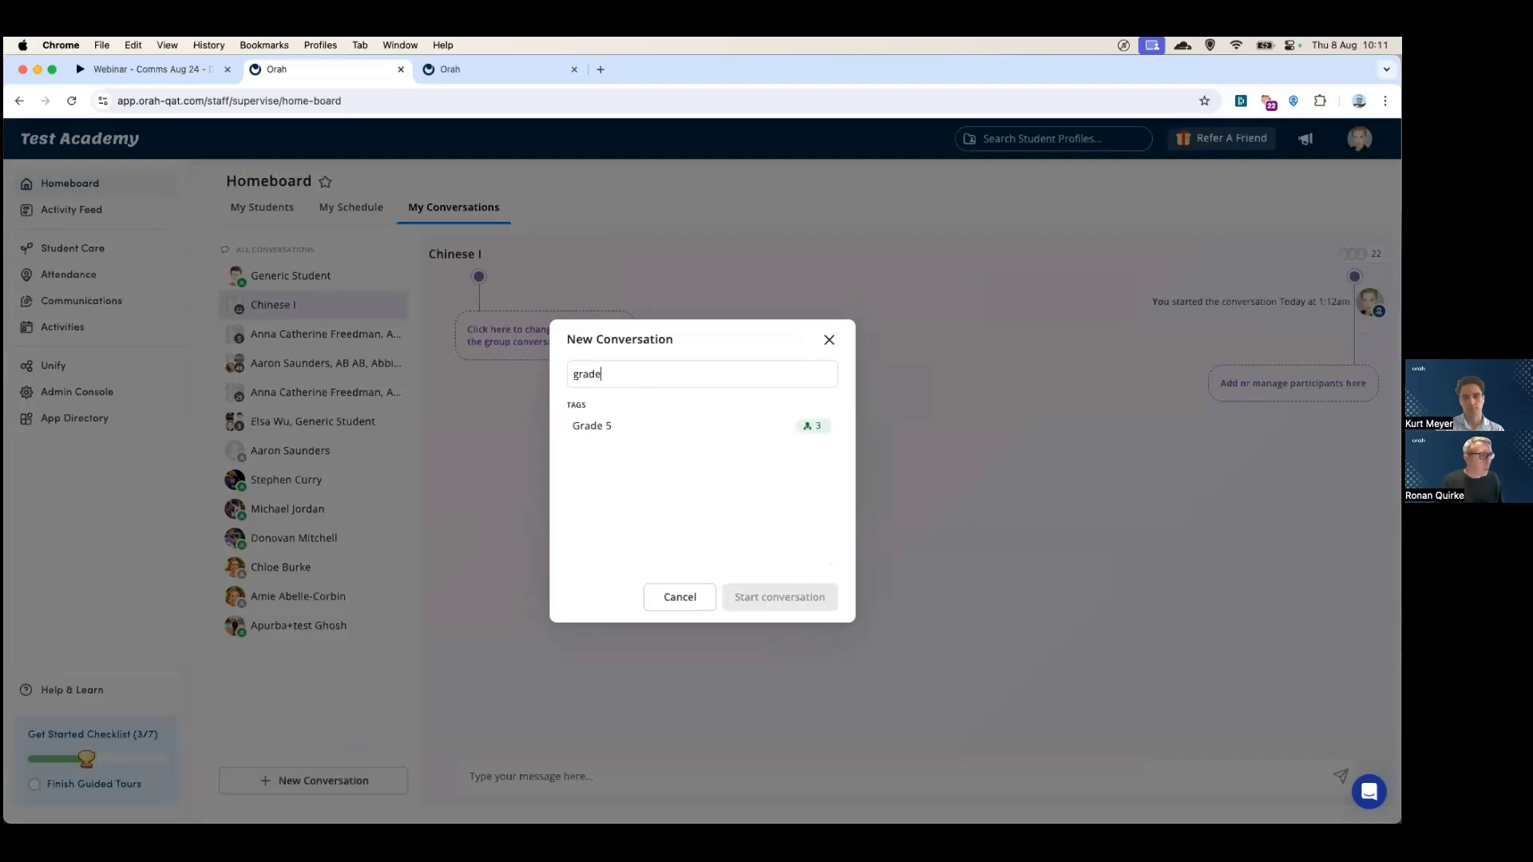
{"action": "left_click", "coordinate": [615, 432]}
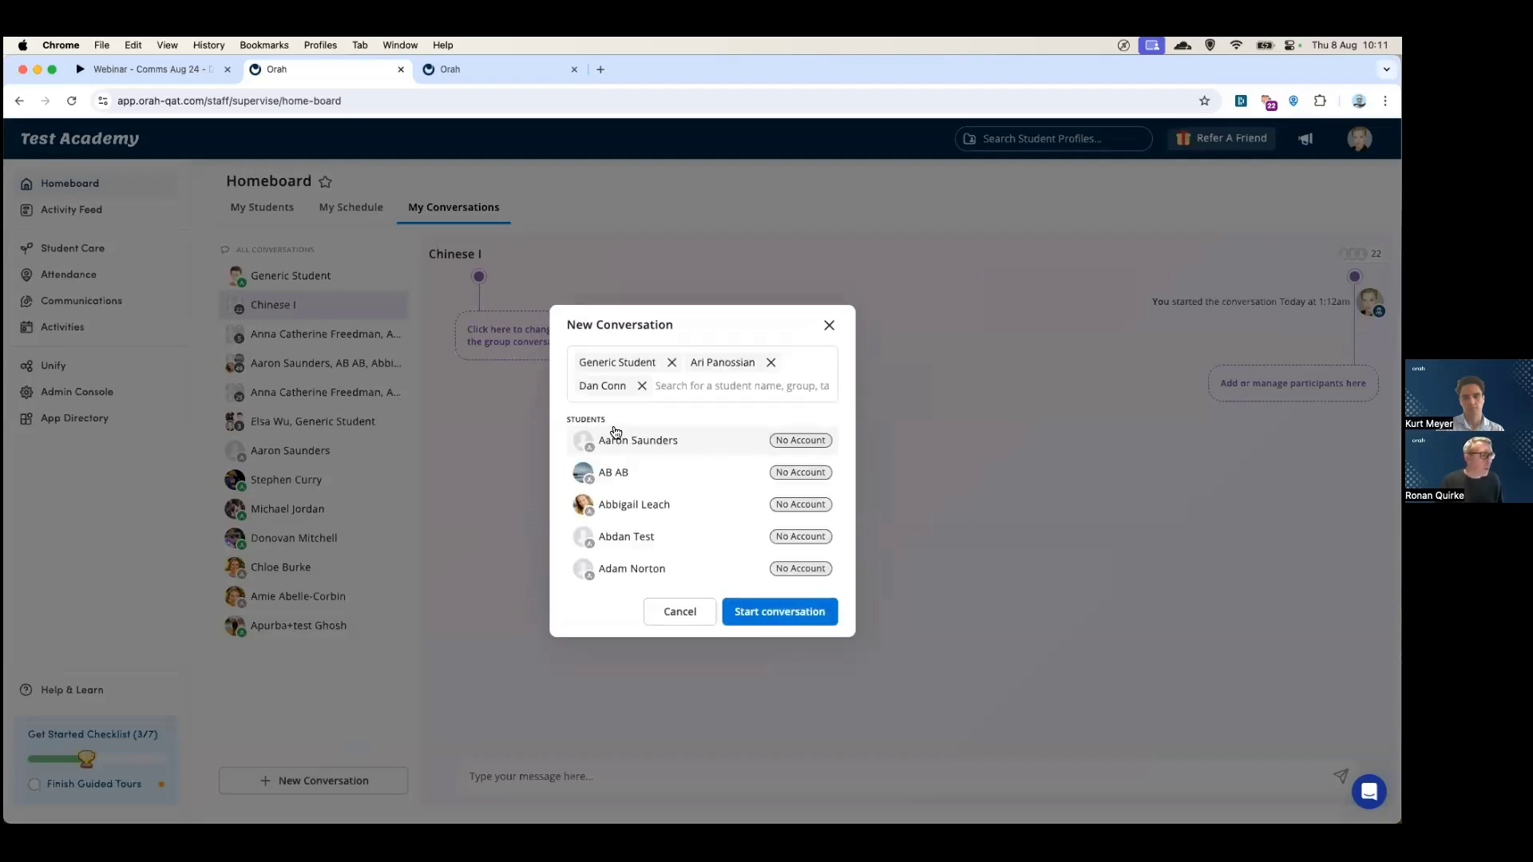
{"action": "left_click", "coordinate": [759, 609]}
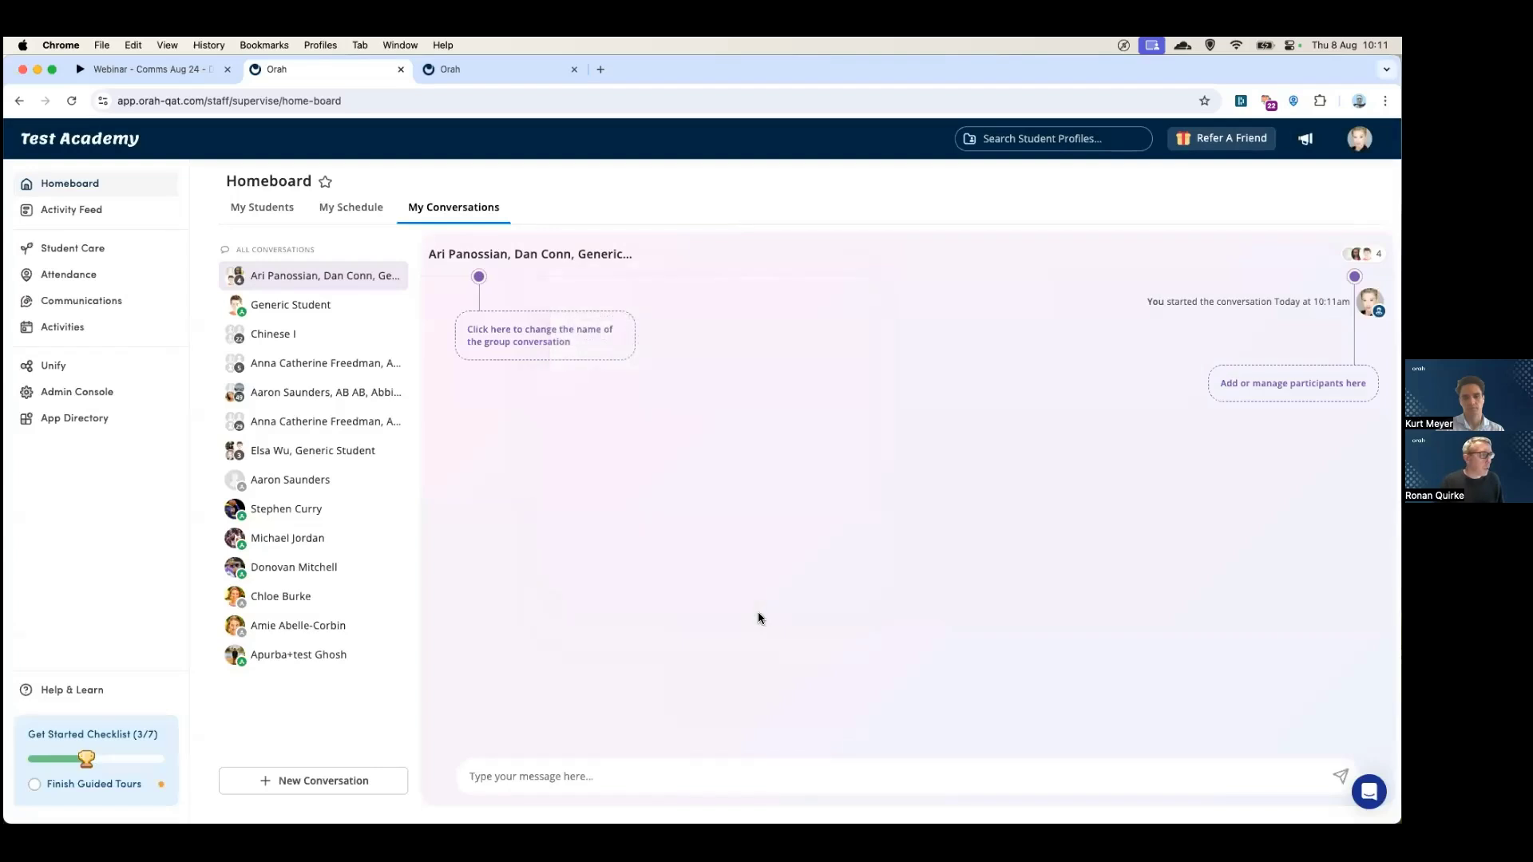
- Write the message 'Don't forget your science project tomorrow!'
{"action": "type", "text": "Don't forget your fsceince"}
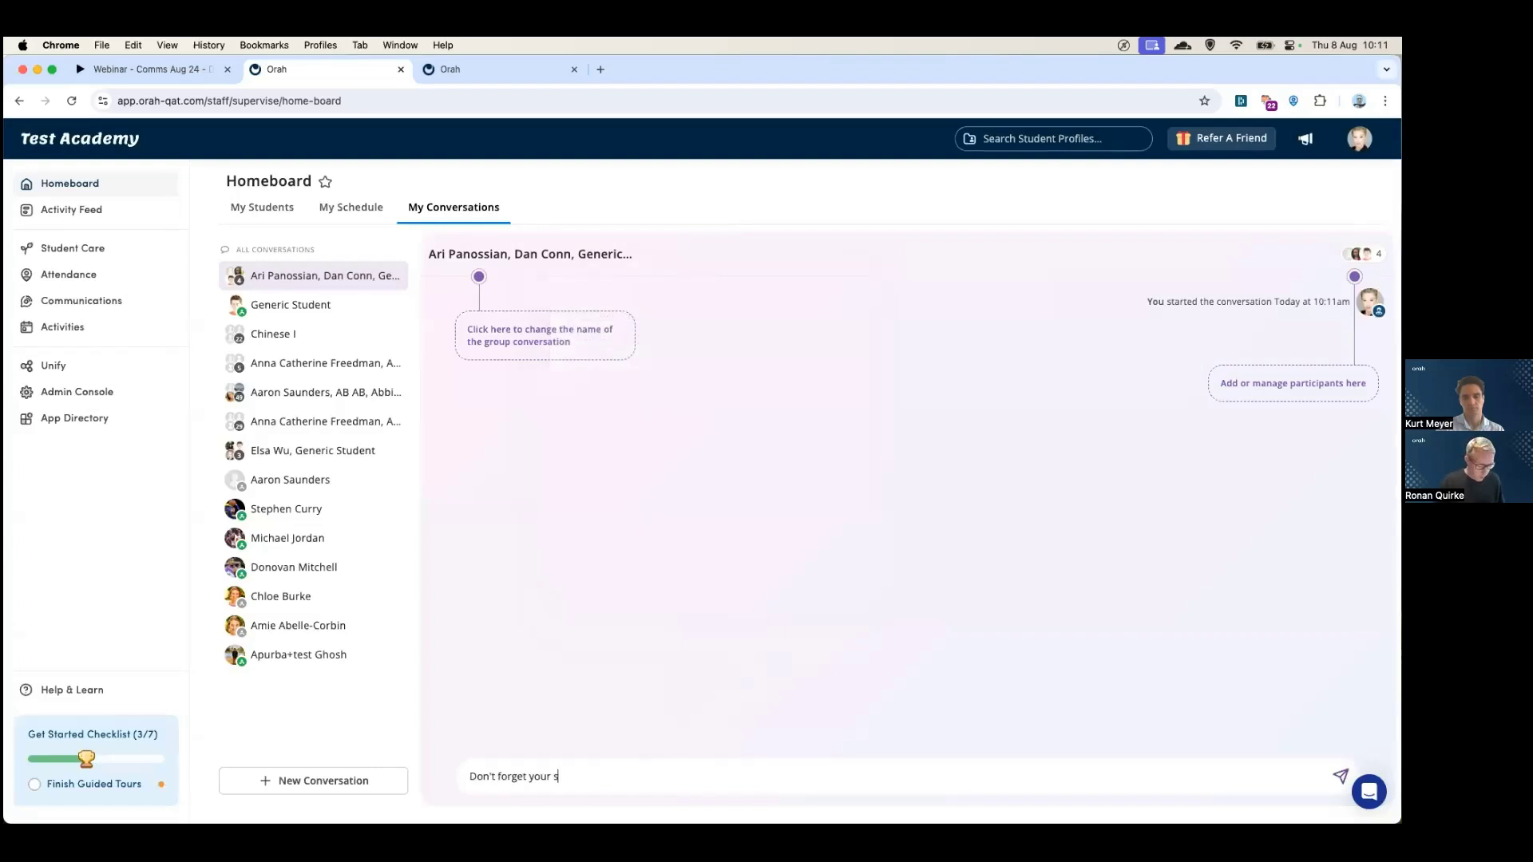
{"action": "key", "text": "BackSpace"}
{"action": "key", "text": "BackSpace"}
{"action": "key", "text": "BackSpace"}
{"action": "key", "text": "BackSpace"}
{"action": "key", "text": "BackSpace"}
{"action": "type", "text": "ience project tomor"}
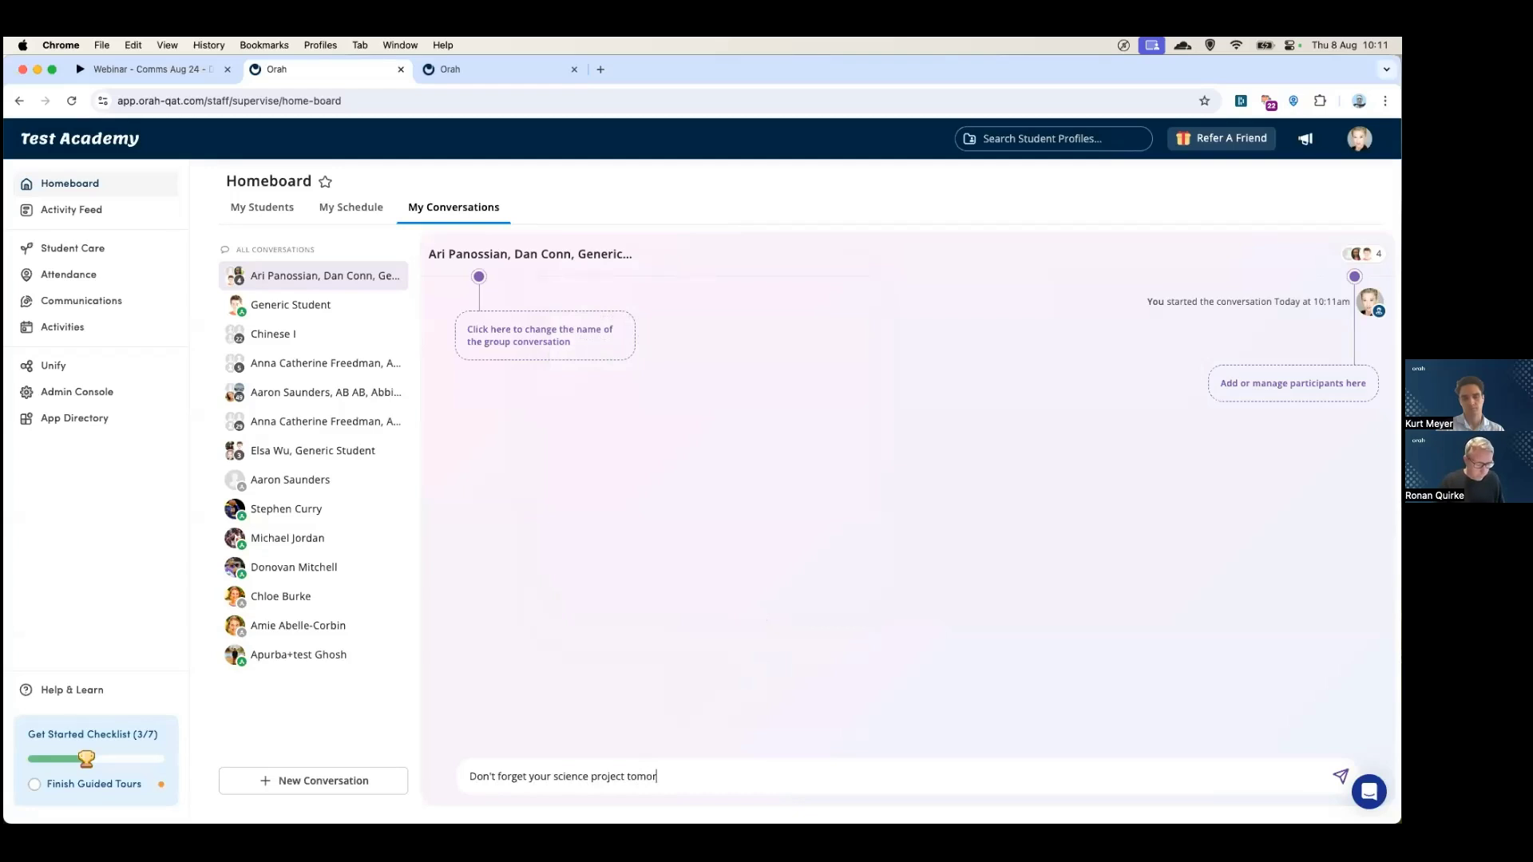
{"action": "type", "text": "row!"}
{"action": "key", "text": "shift+Return"}
- Rename the conversation 'Grade 5' and send the science project reminder
{"action": "left_click", "coordinate": [543, 254]}
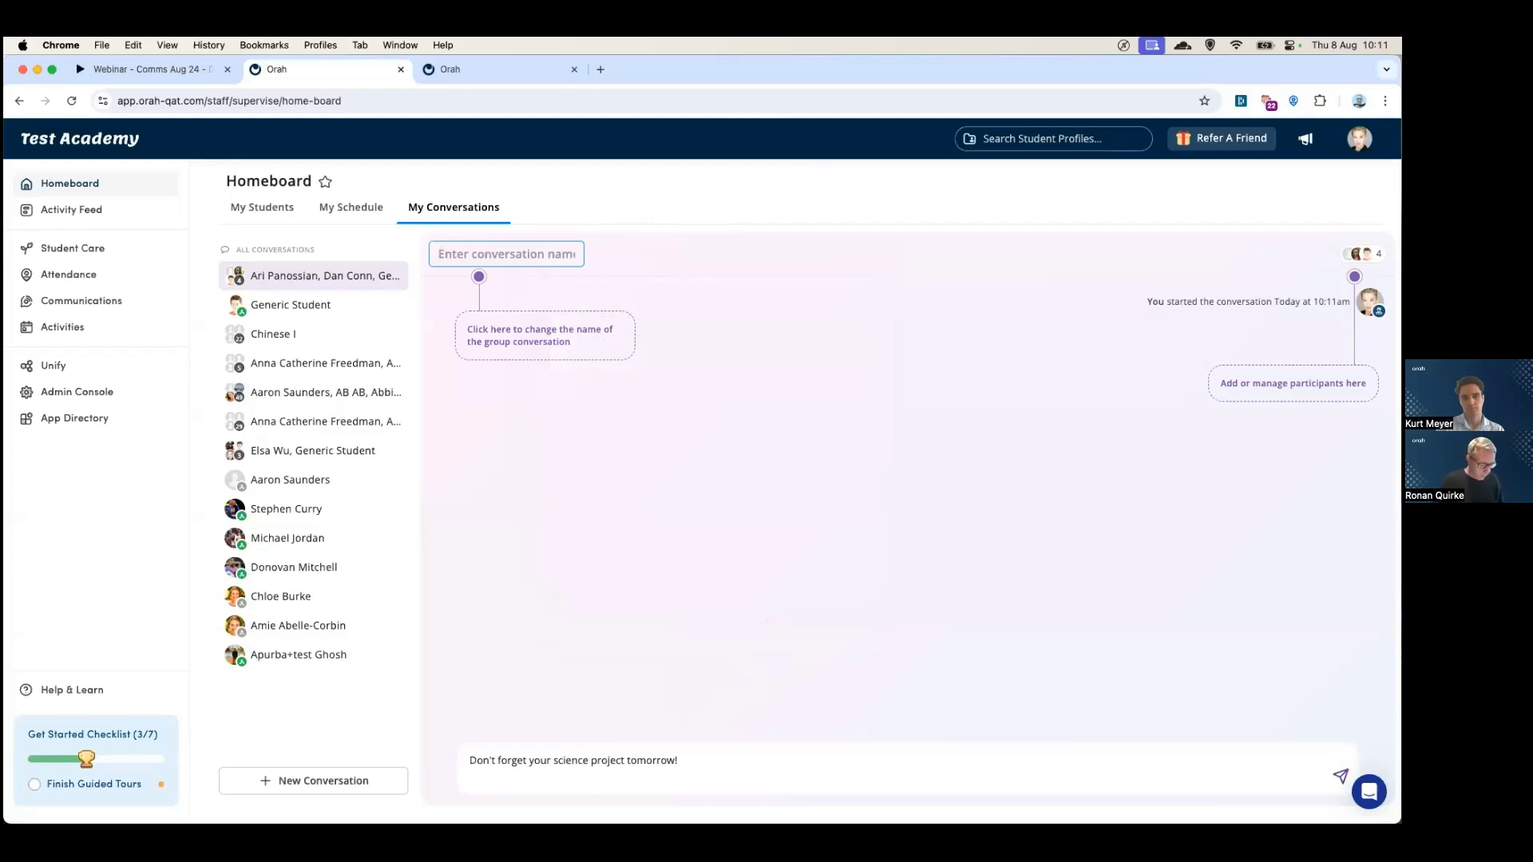
{"action": "type", "text": "Grade 5"}
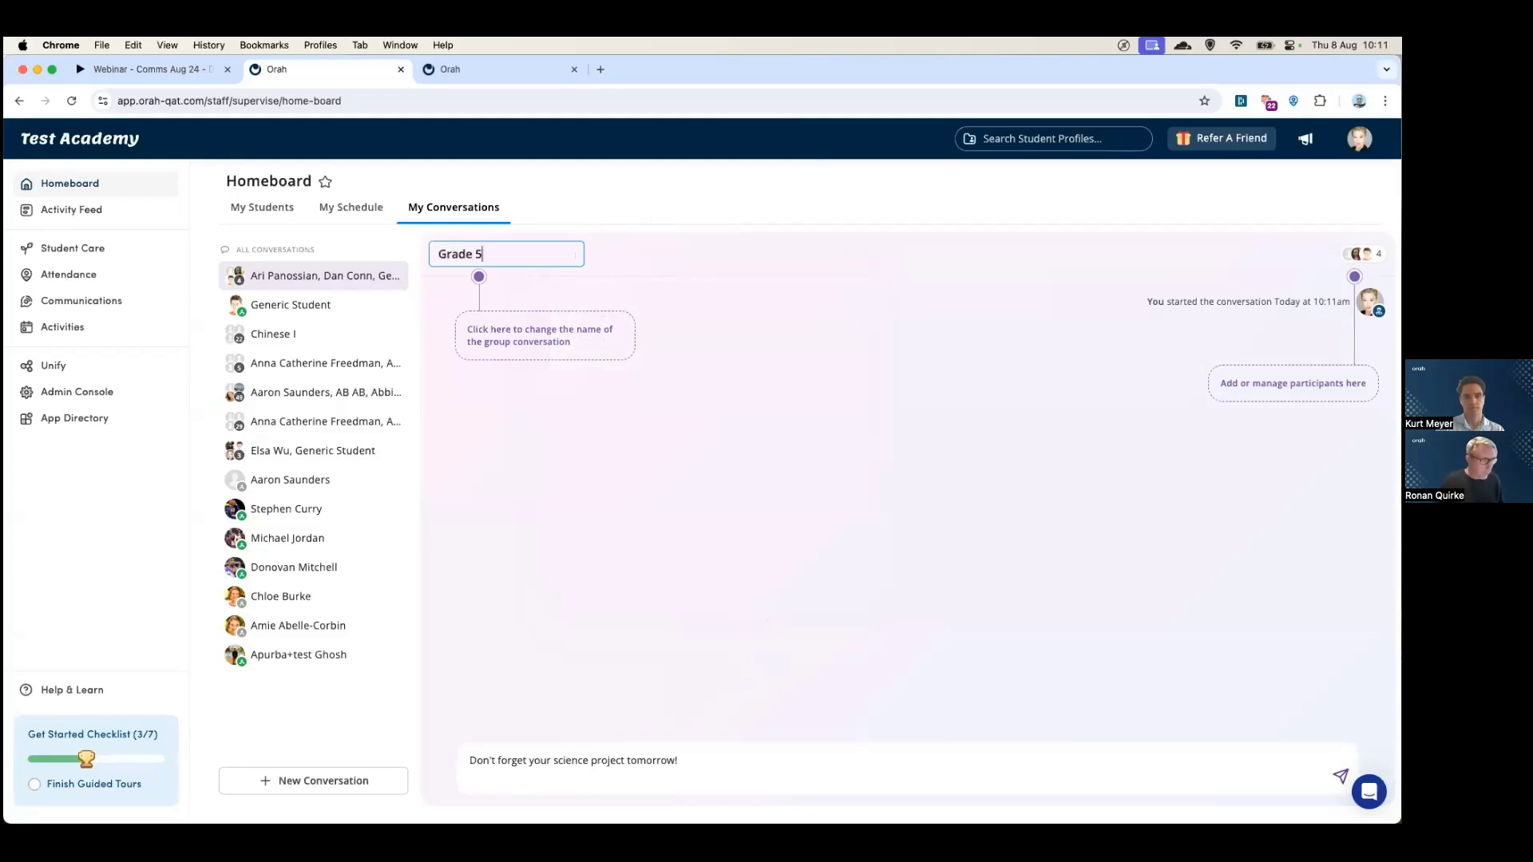
{"action": "left_click", "coordinate": [643, 382]}
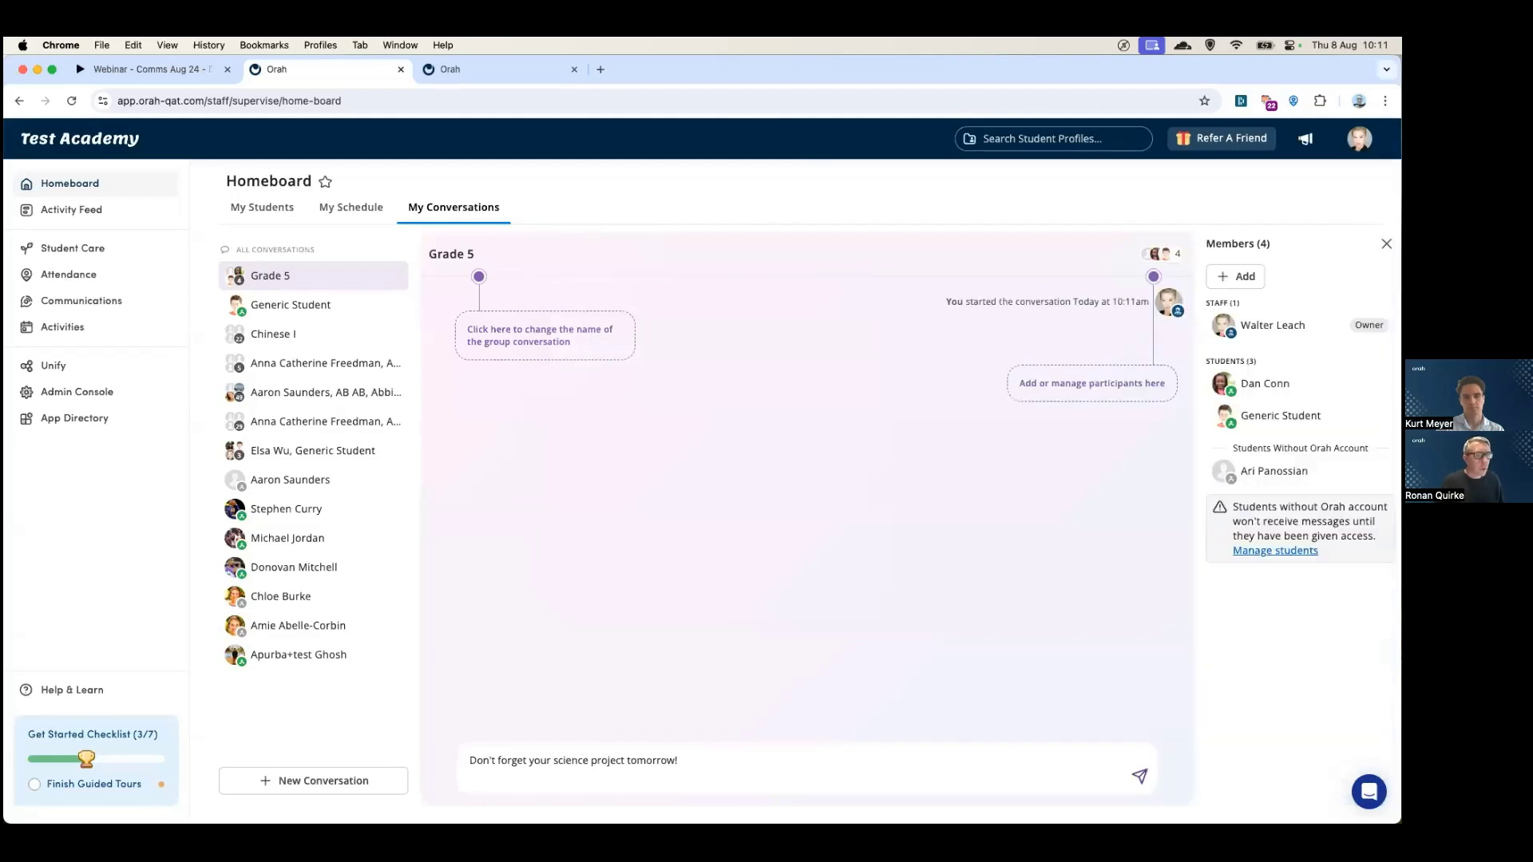
{"action": "mouse_move", "coordinate": [1252, 481]}
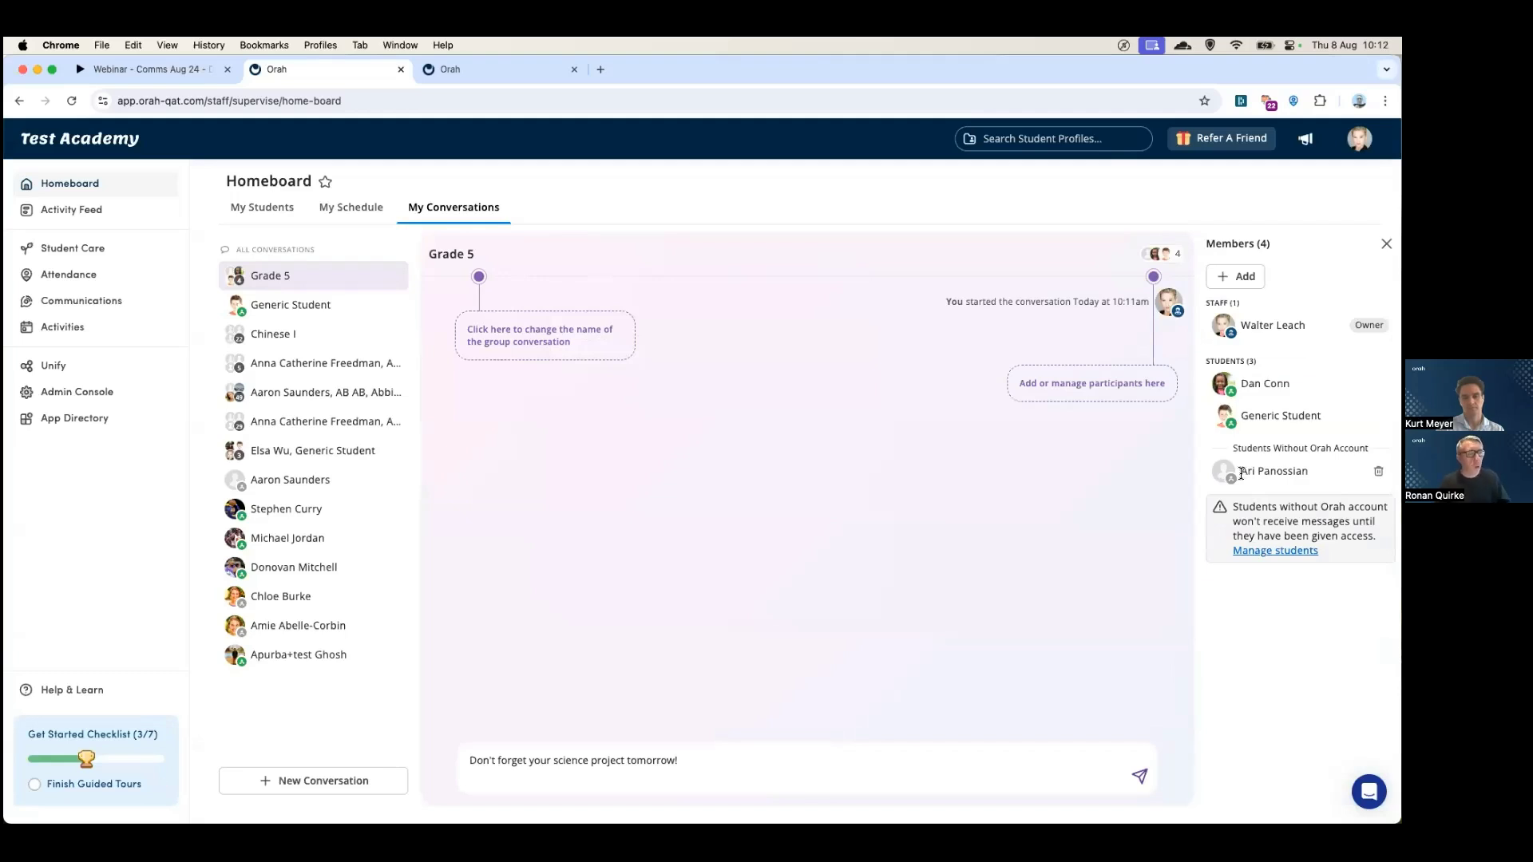
{"action": "left_click", "coordinate": [1140, 776]}
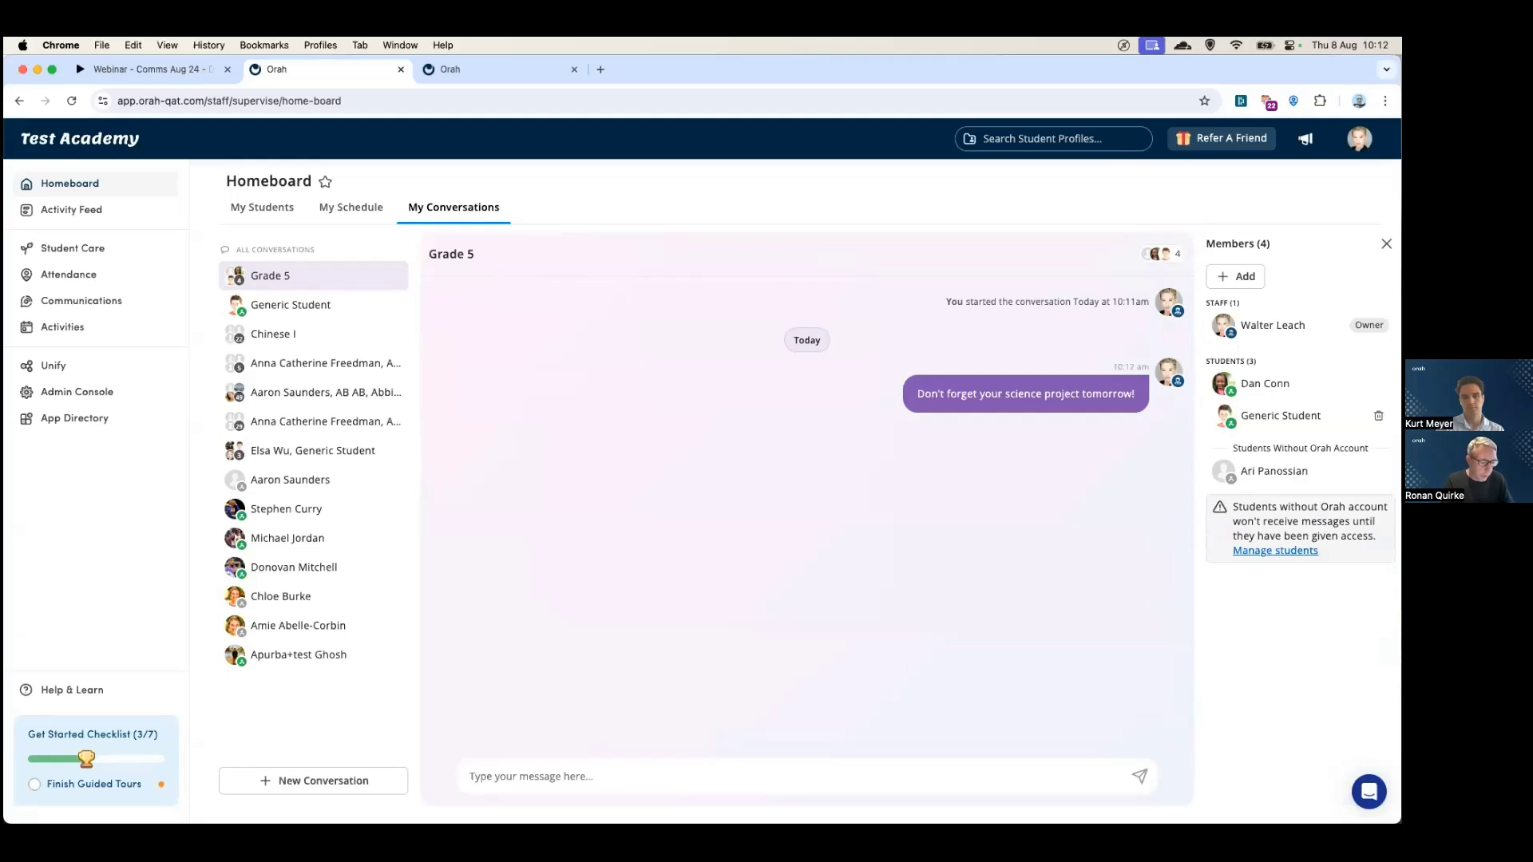
- As the student, open the Grade 5 conversation and reply 'No problem!'
{"action": "key", "text": "super+grave"}
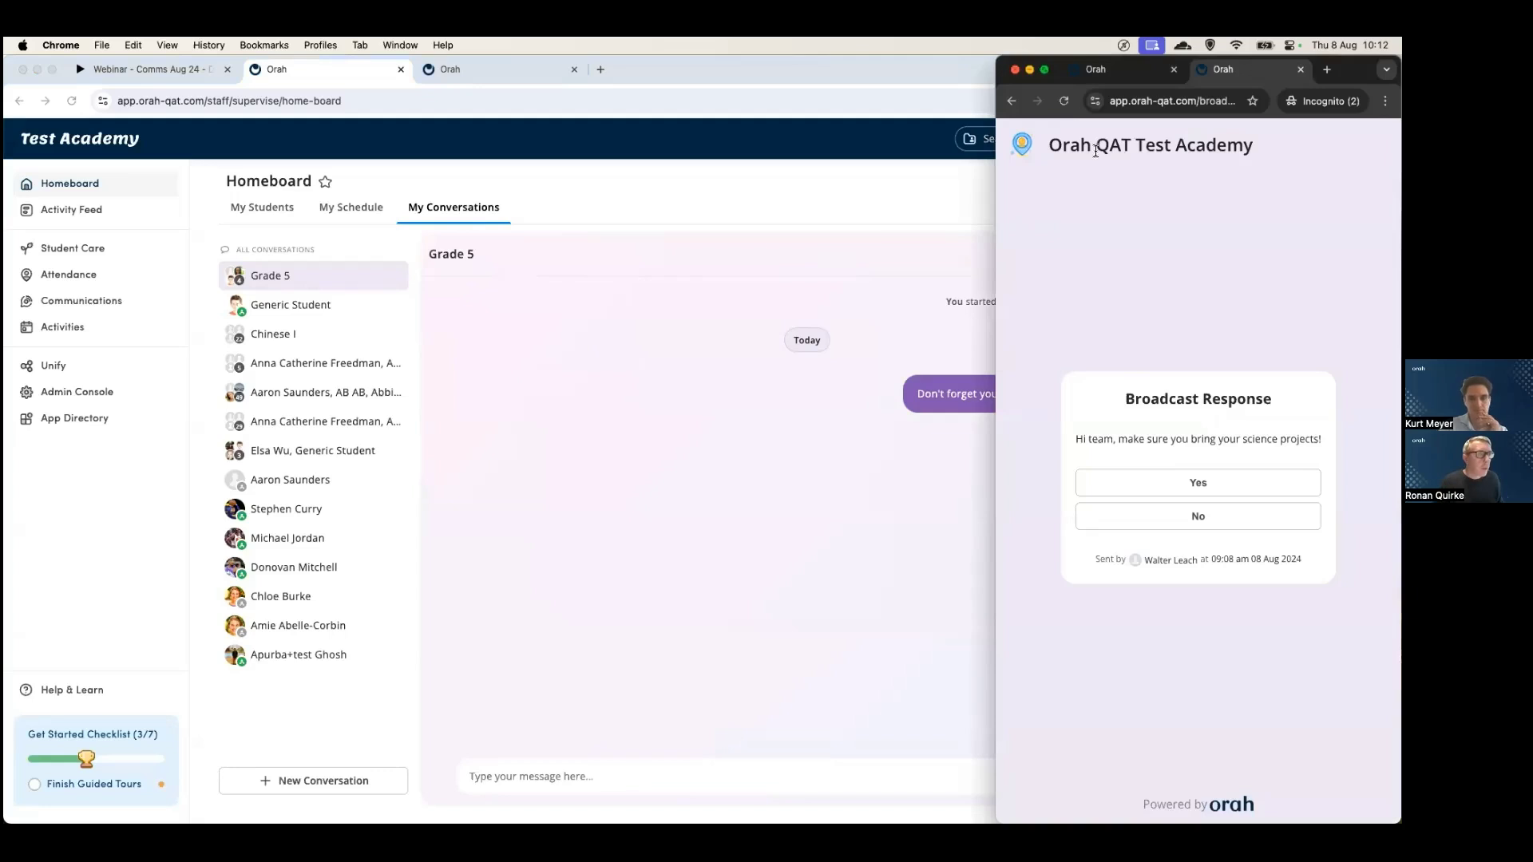
{"action": "left_click", "coordinate": [1095, 69]}
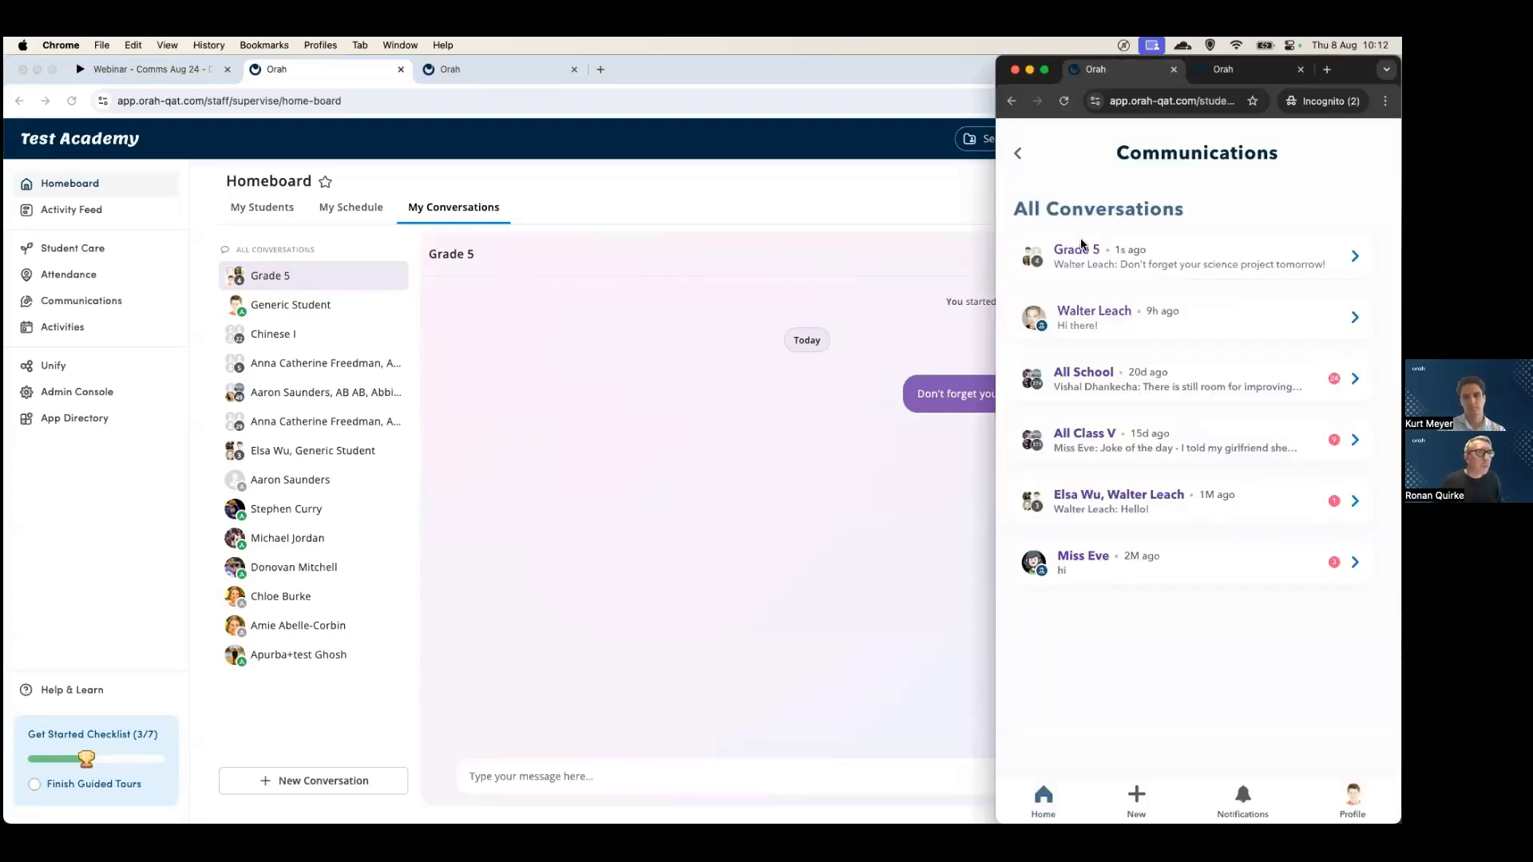
{"action": "left_click", "coordinate": [1189, 262]}
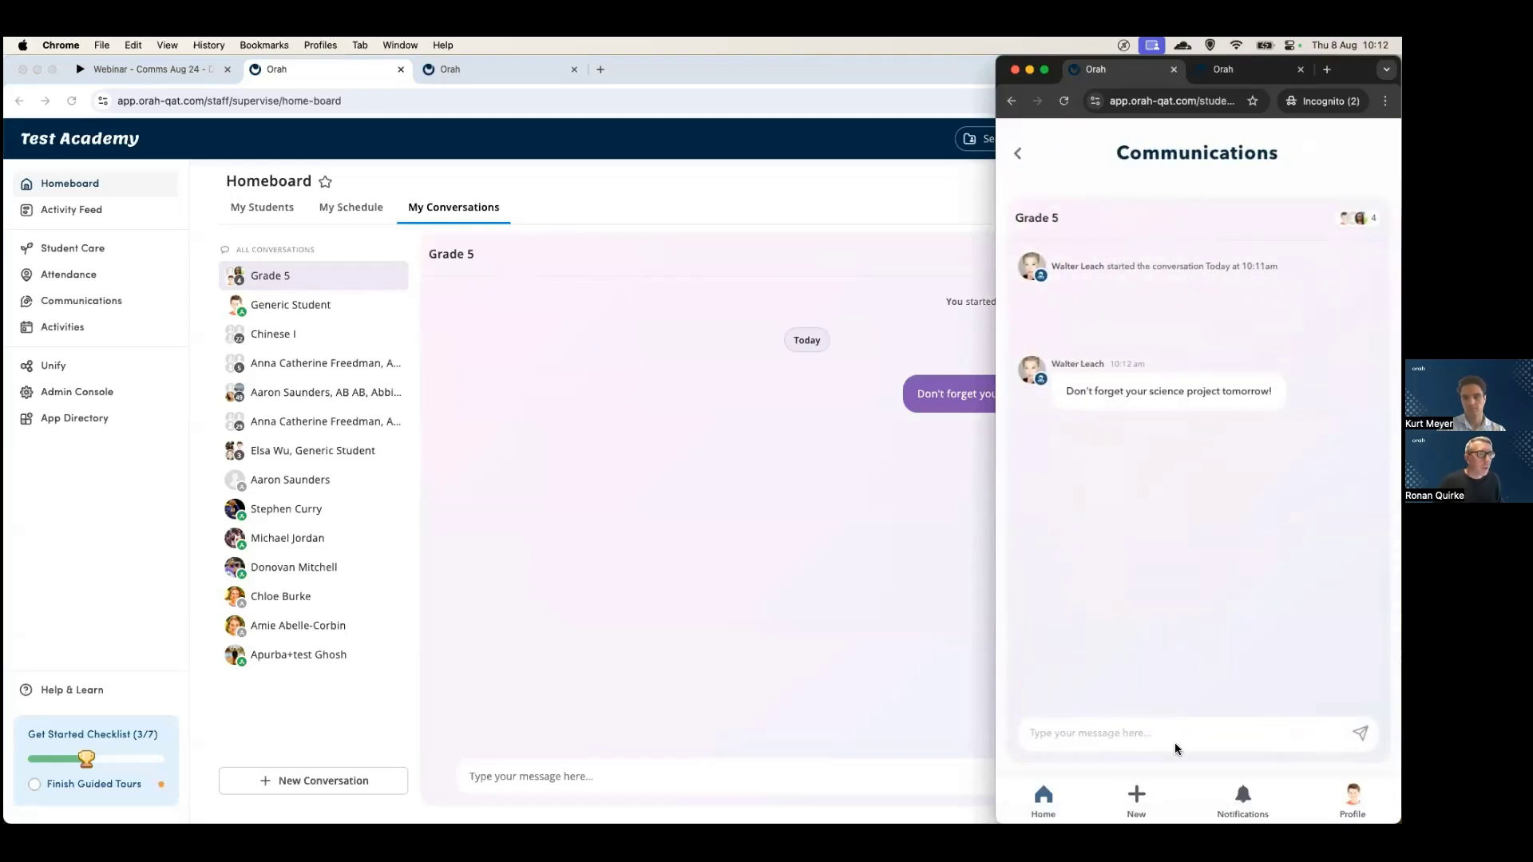
{"action": "left_click", "coordinate": [1132, 735]}
{"action": "type", "text": "No"}
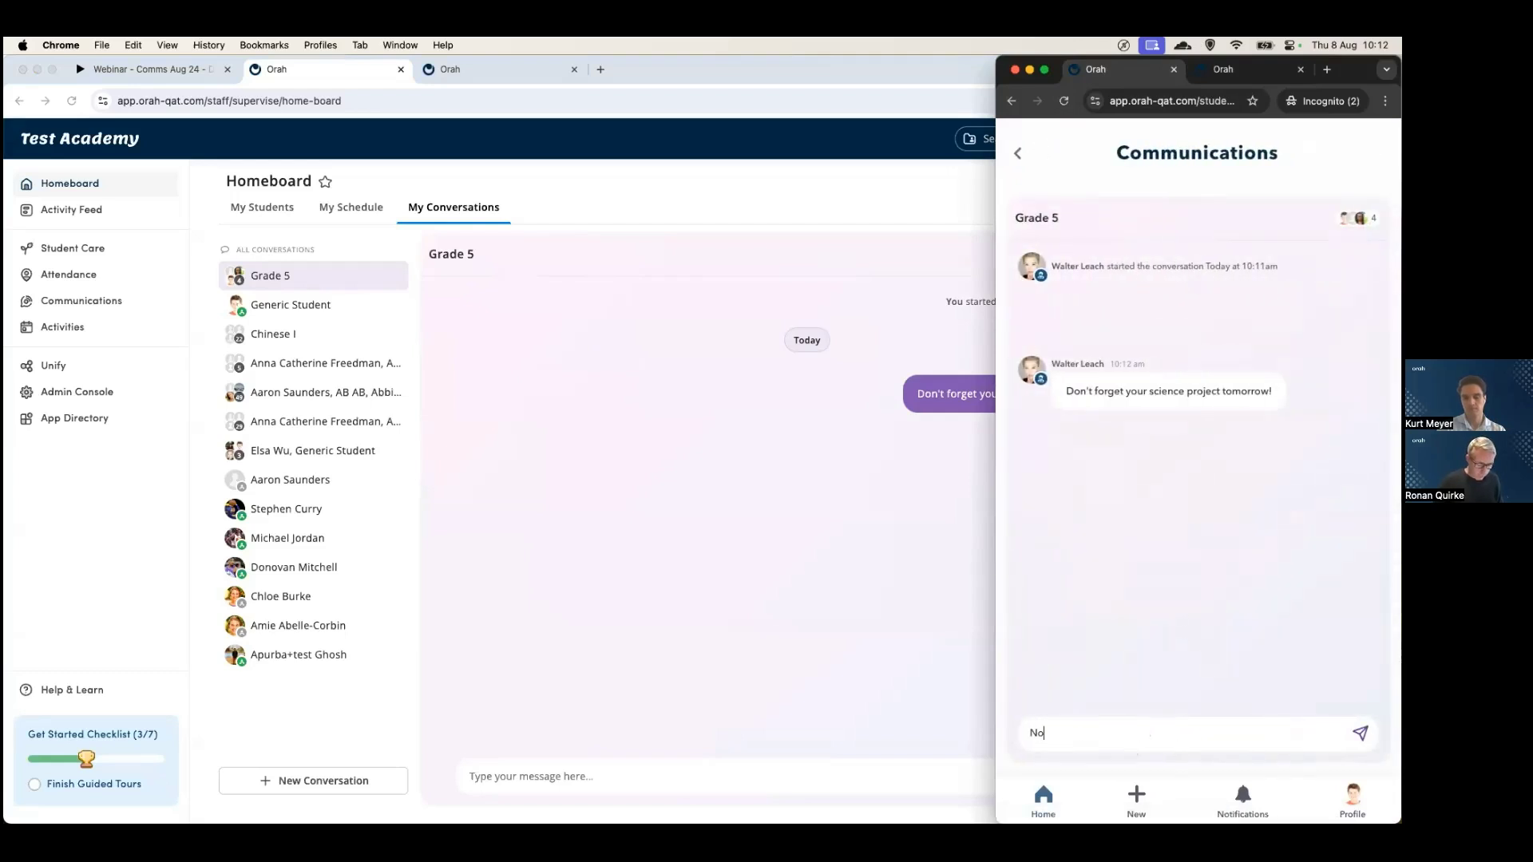
{"action": "type", "text": " problem!"}
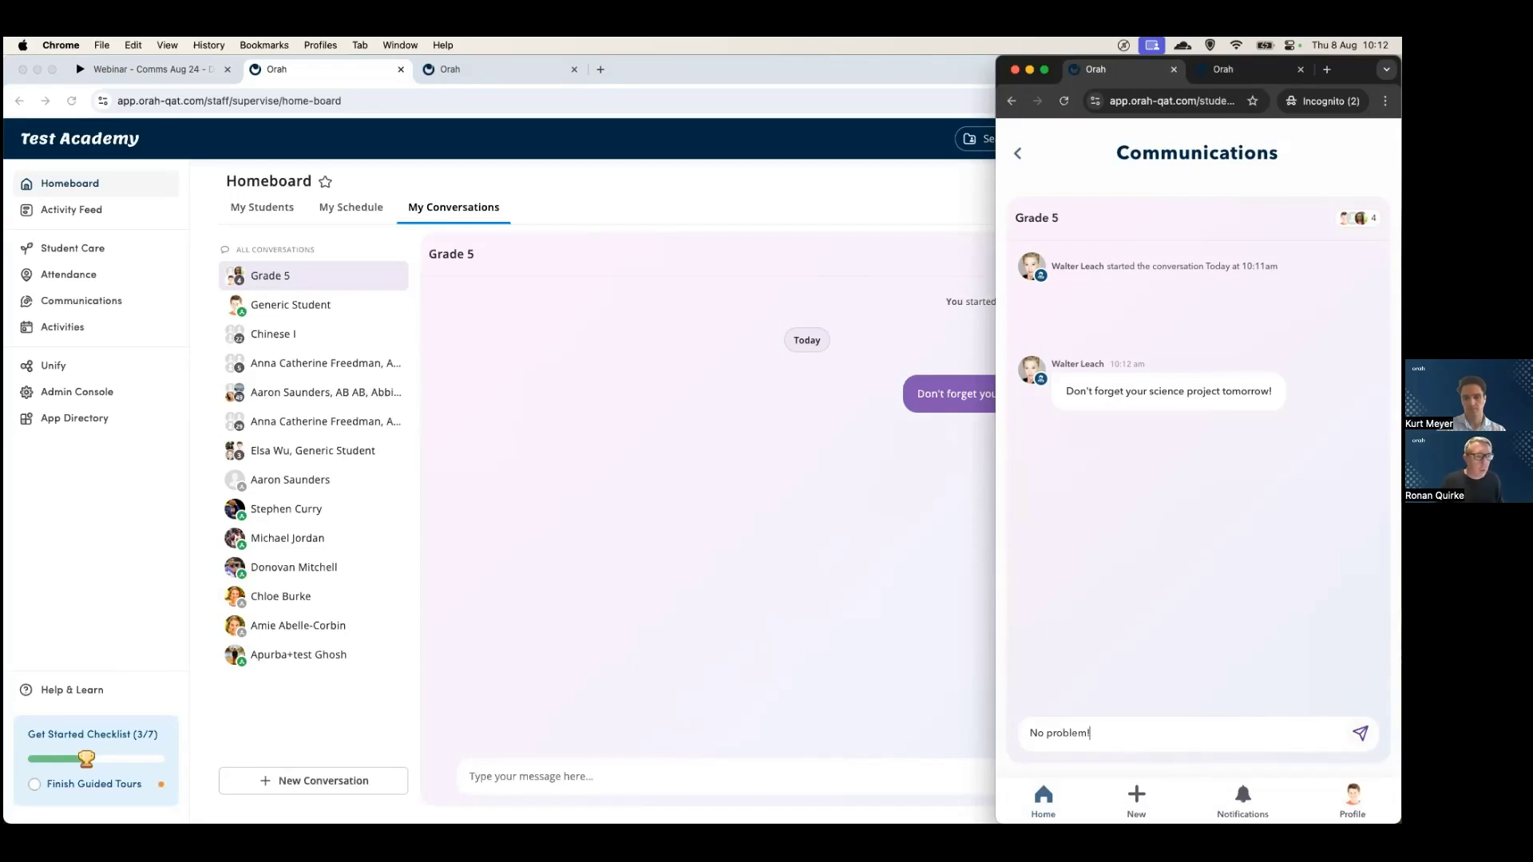
{"action": "key", "text": "Return"}
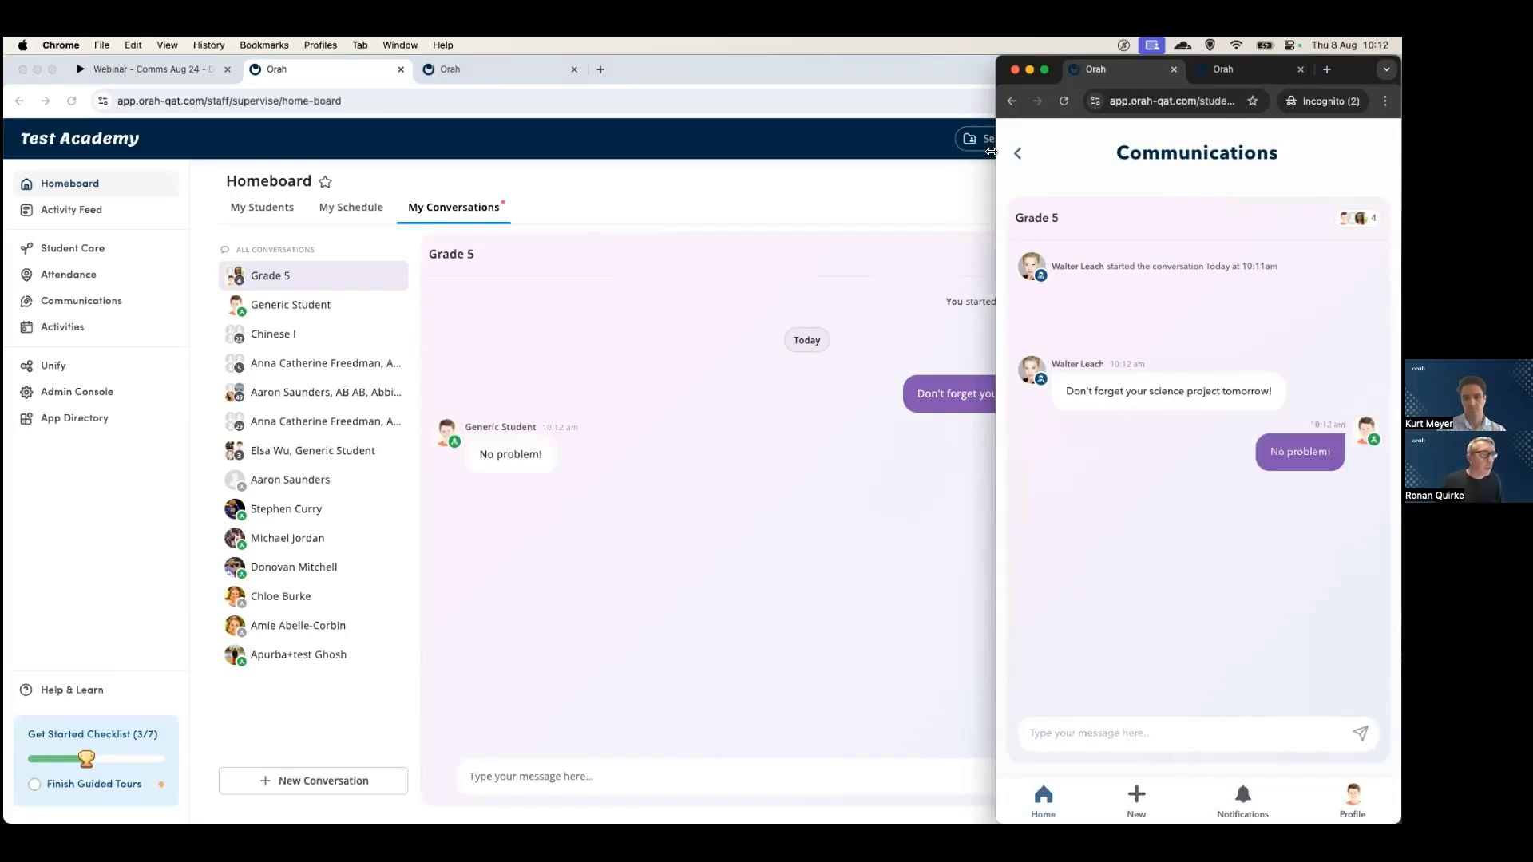
- Arrange the student and staff windows side by side
{"action": "left_click_drag", "start_coordinate": [995, 160], "coordinate": [1051, 168]}
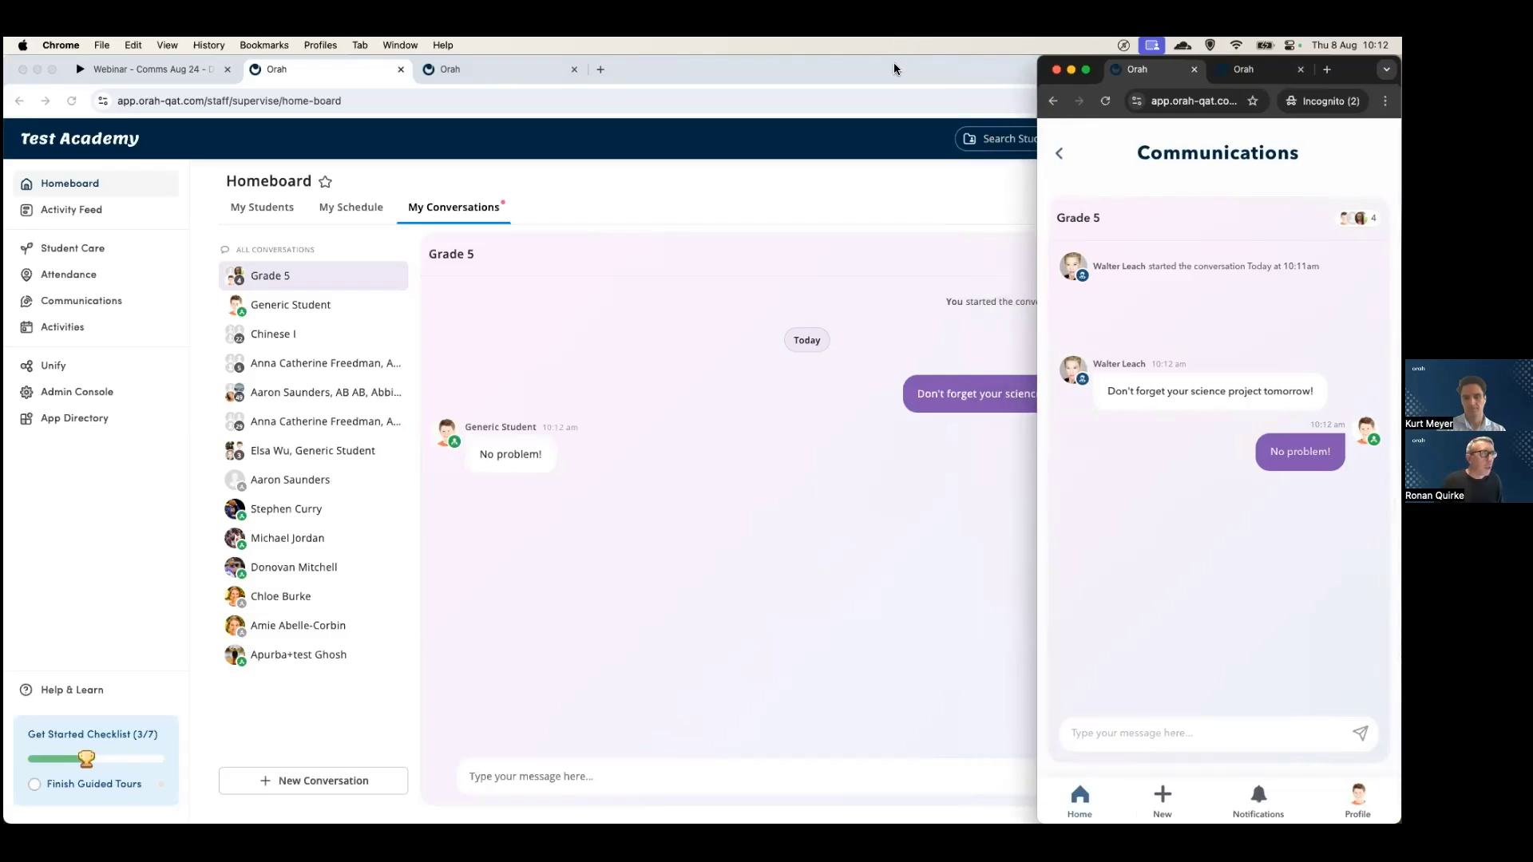
{"action": "left_click", "coordinate": [894, 69]}
{"action": "left_click_drag", "start_coordinate": [1400, 142], "coordinate": [1018, 141]}
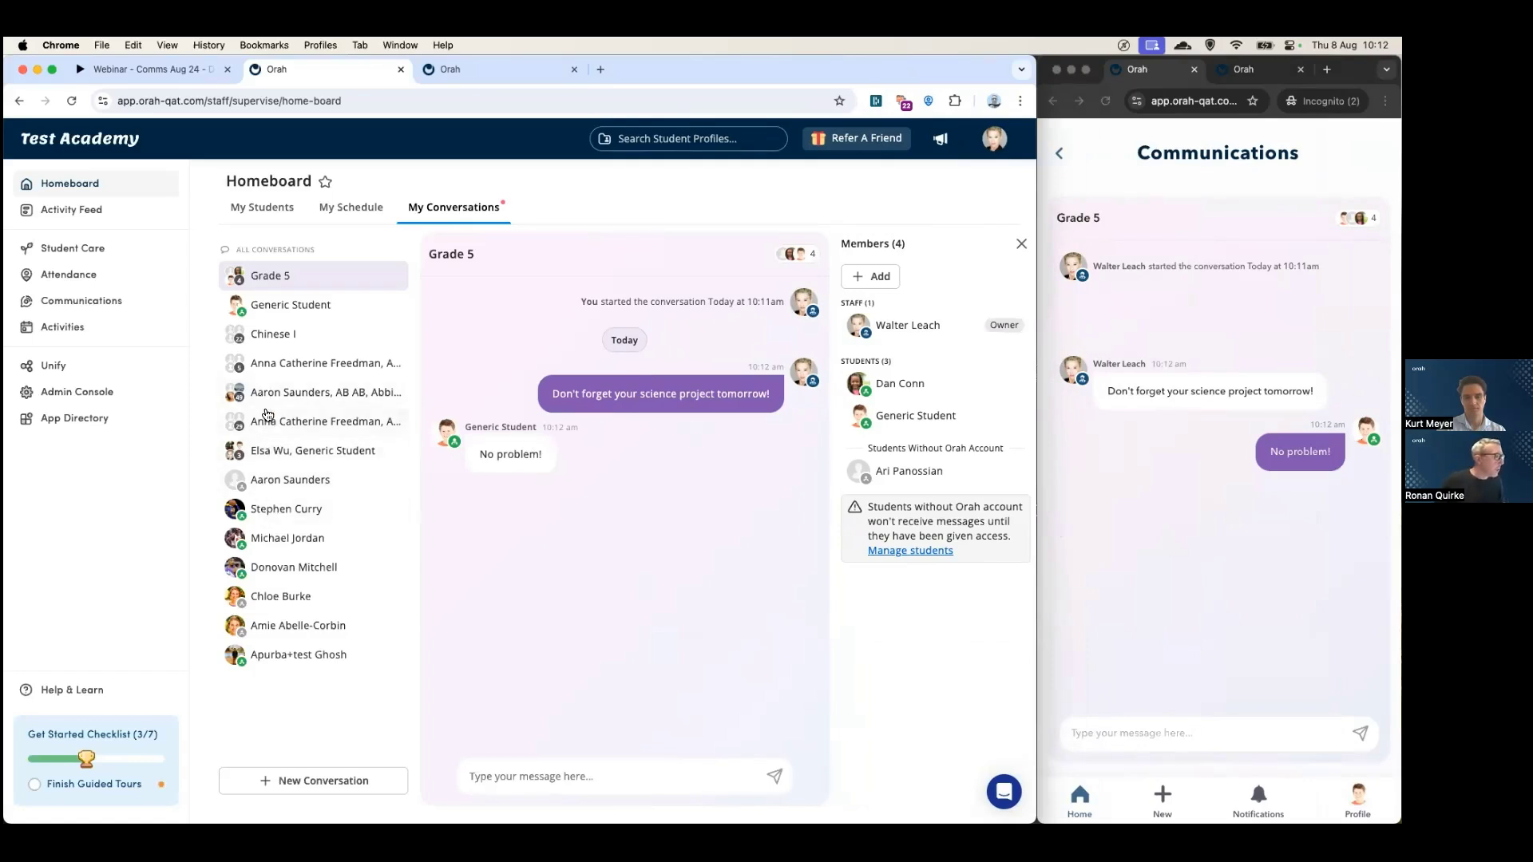
- Add the test student matching 'kur' to the large group conversation, then open Chinese I
{"action": "left_click", "coordinate": [273, 394]}
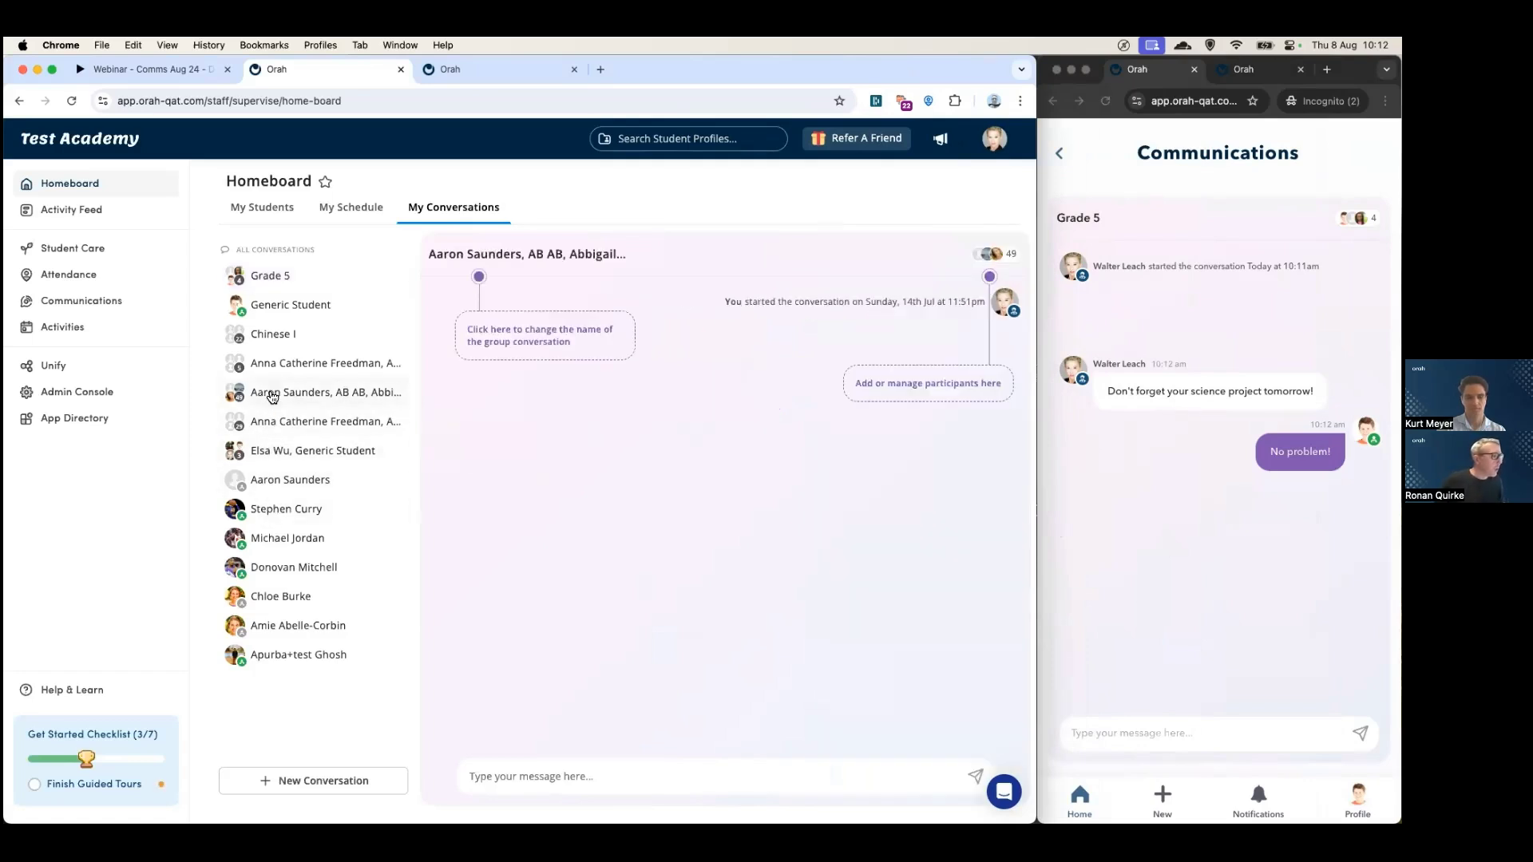
{"action": "left_click", "coordinate": [990, 254]}
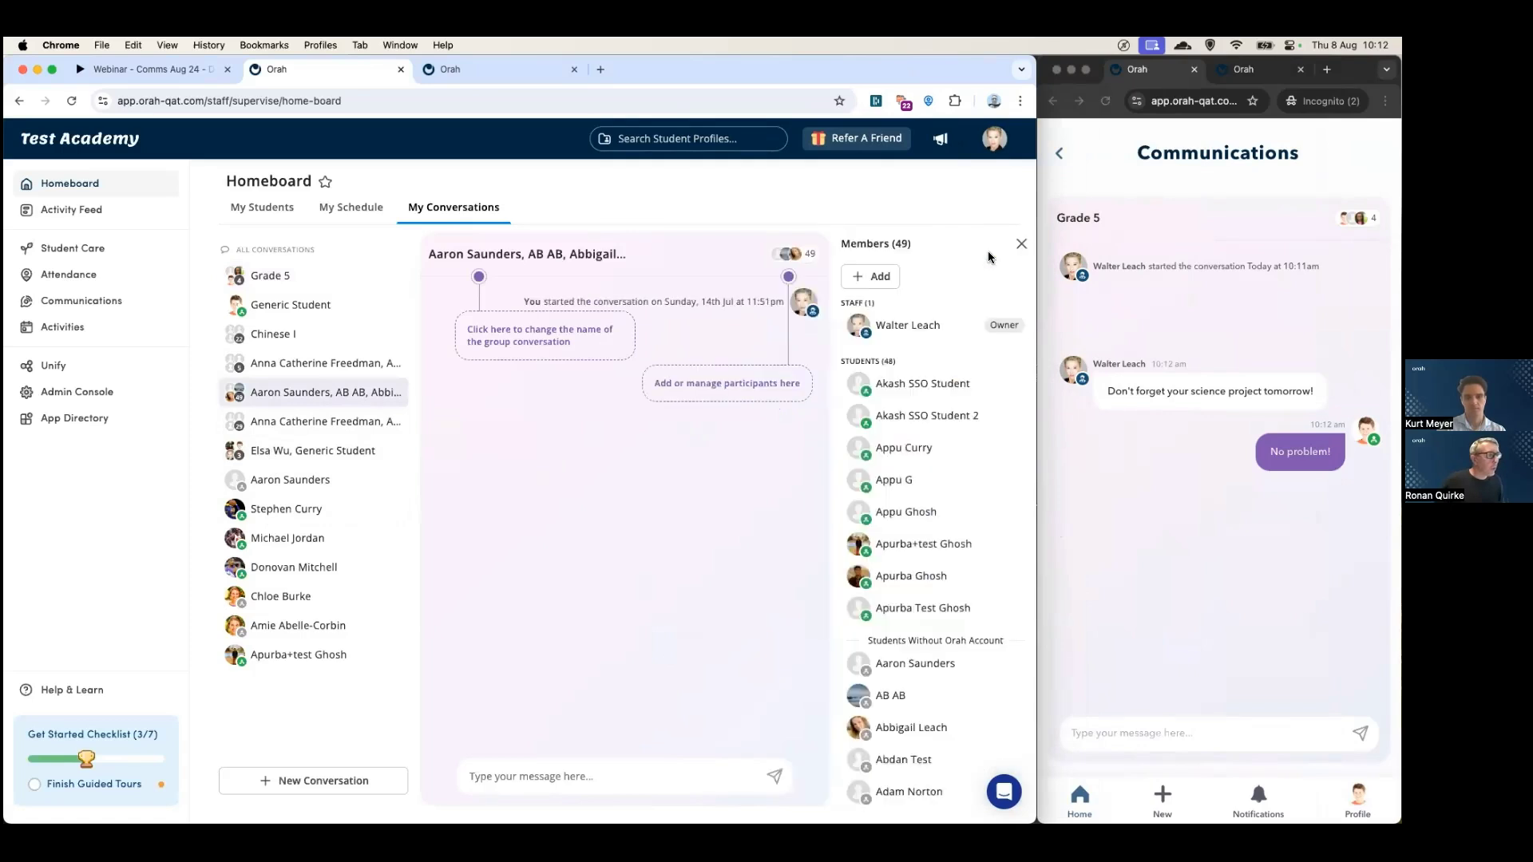
{"action": "left_click", "coordinate": [859, 279]}
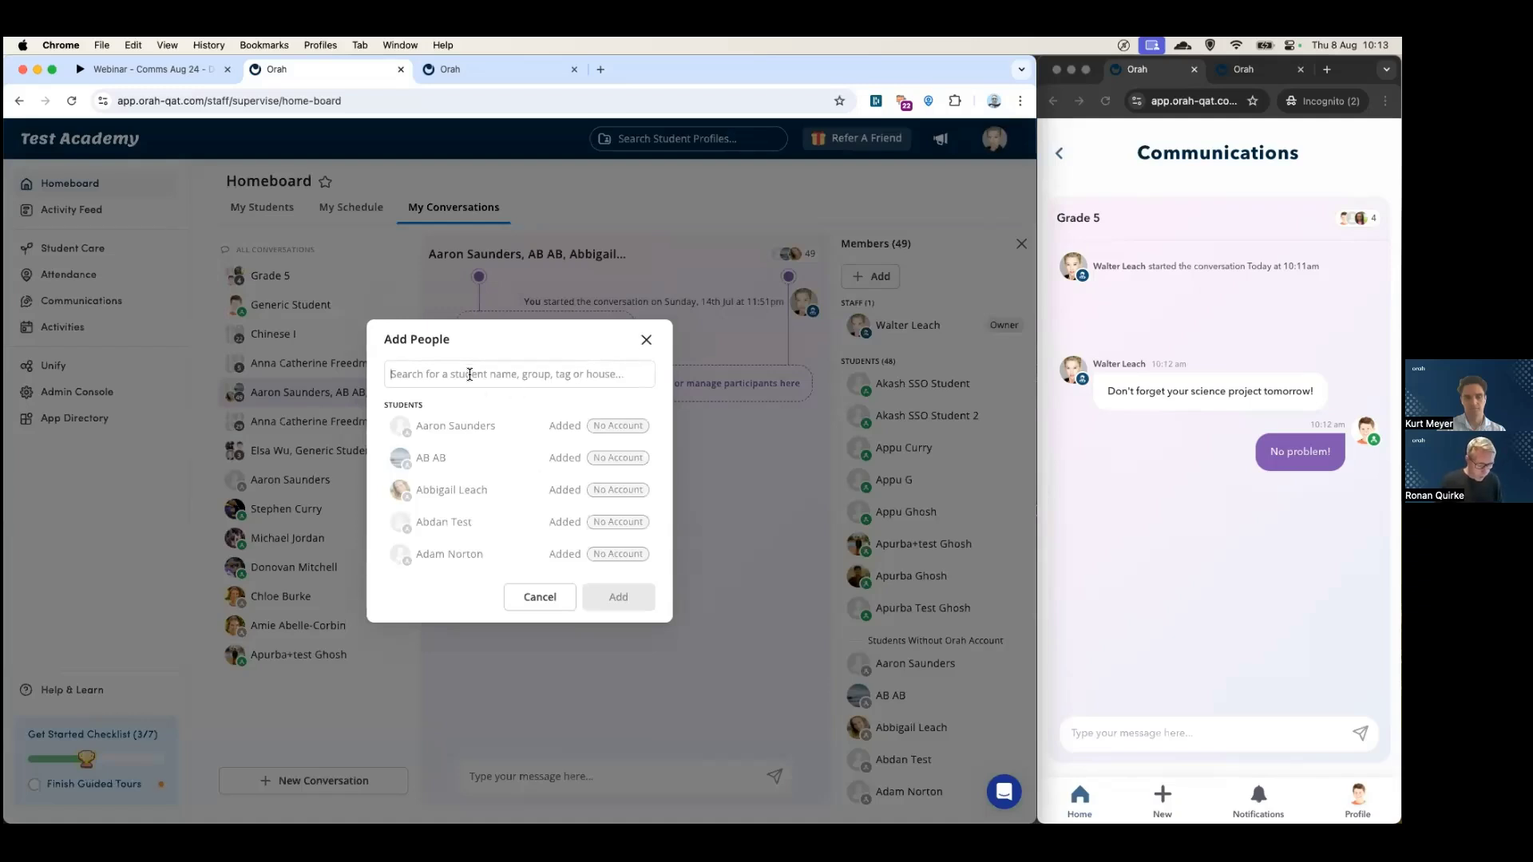
{"action": "type", "text": "kur"}
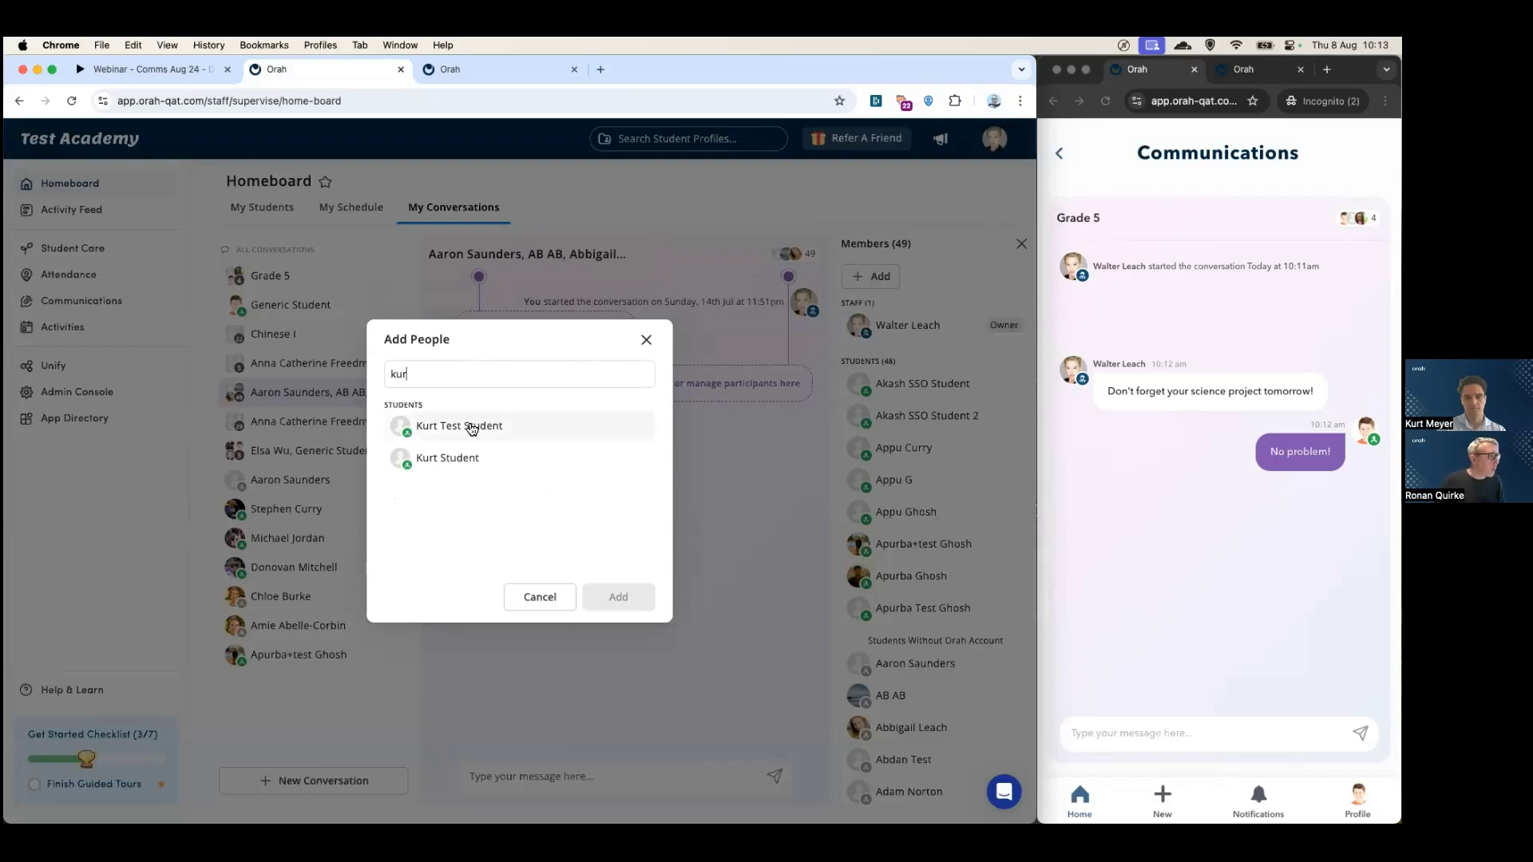
{"action": "left_click", "coordinate": [463, 431]}
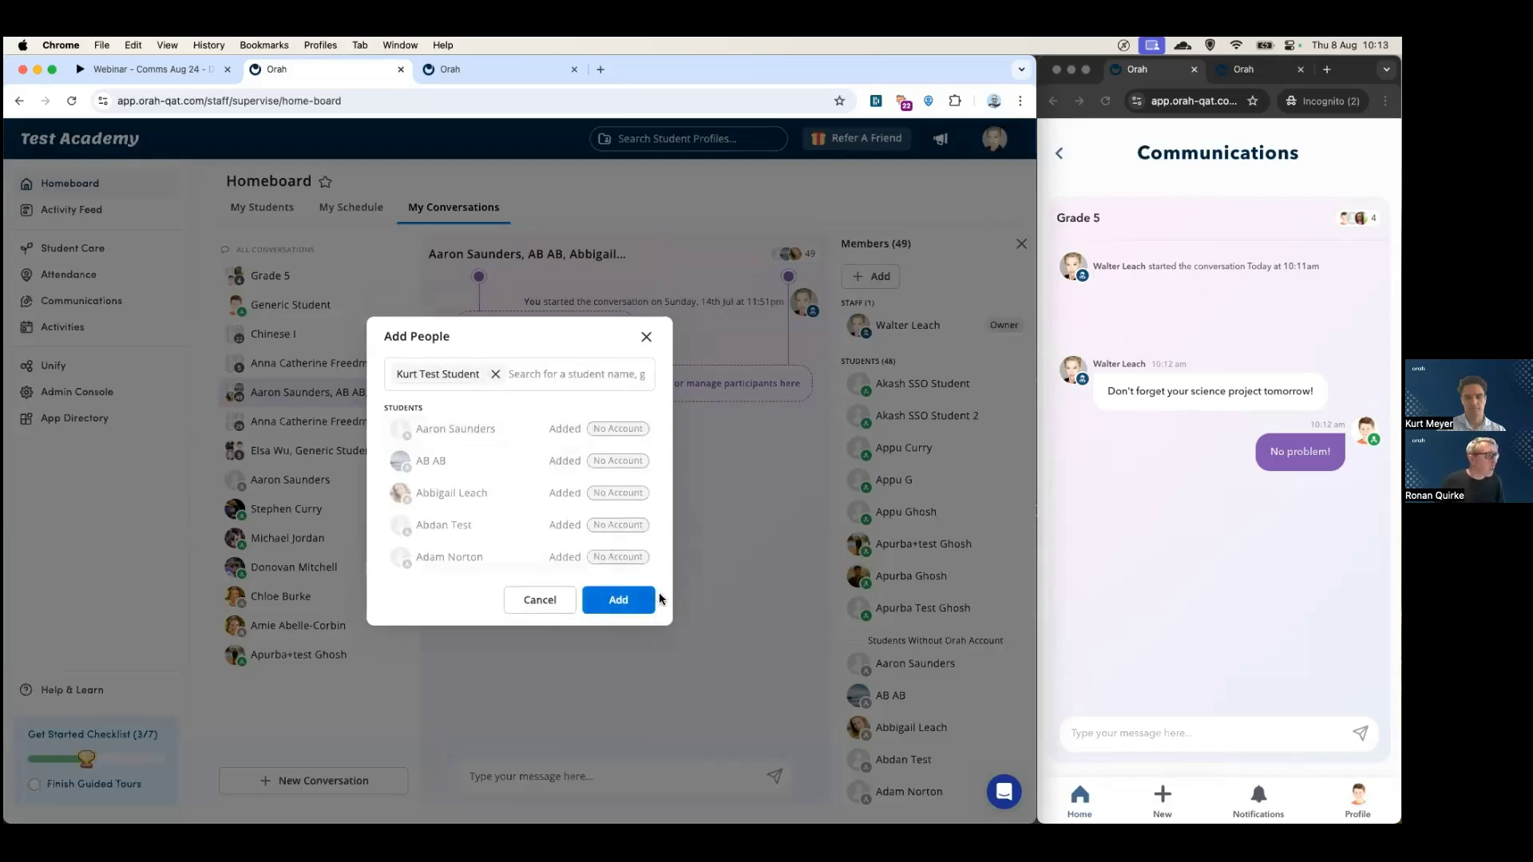
{"action": "left_click", "coordinate": [619, 602]}
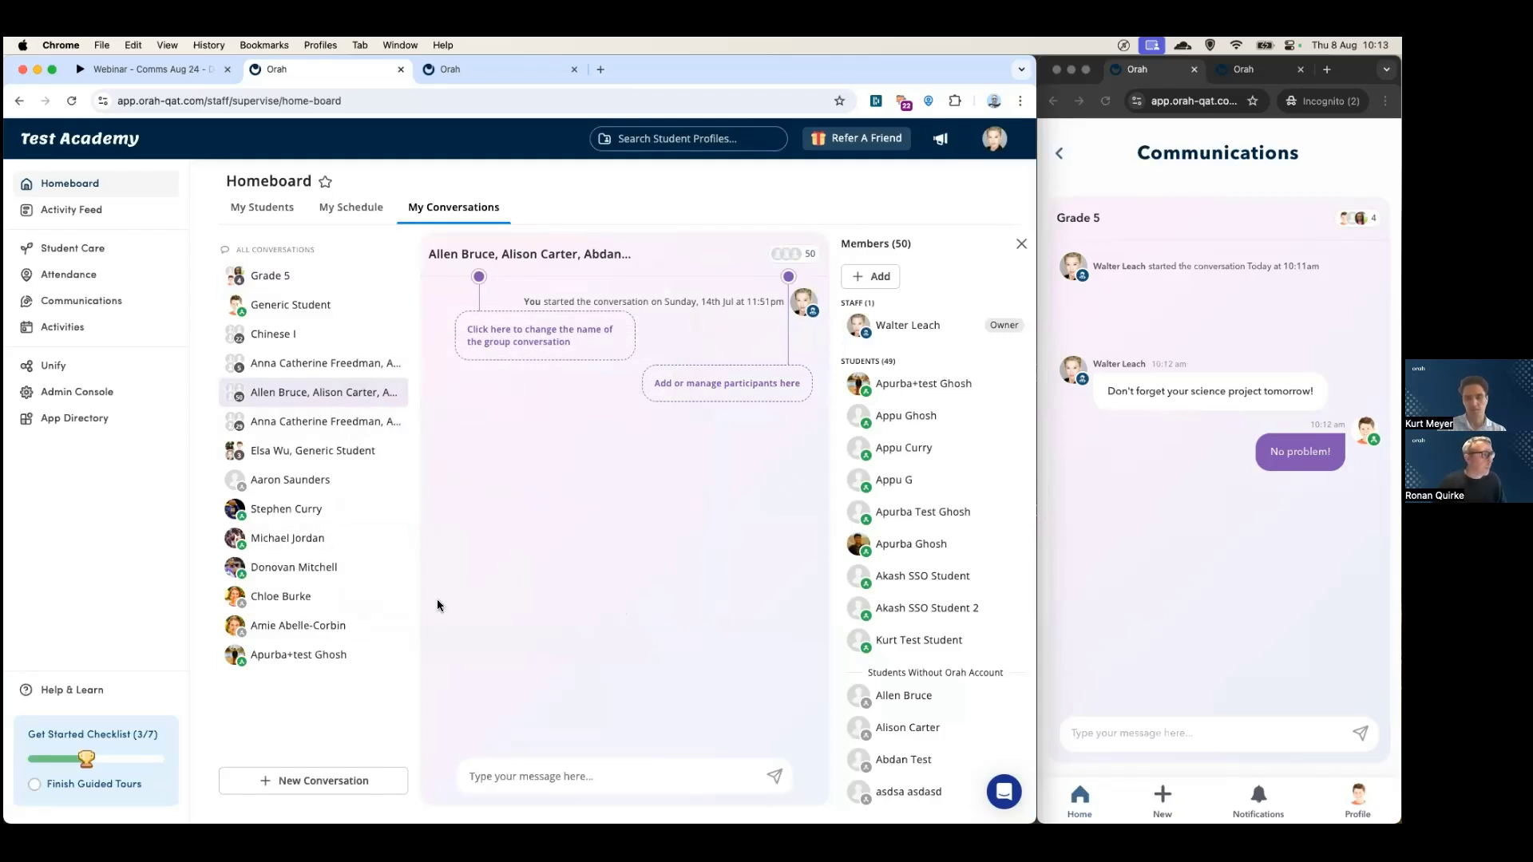
{"action": "left_click", "coordinate": [1019, 244]}
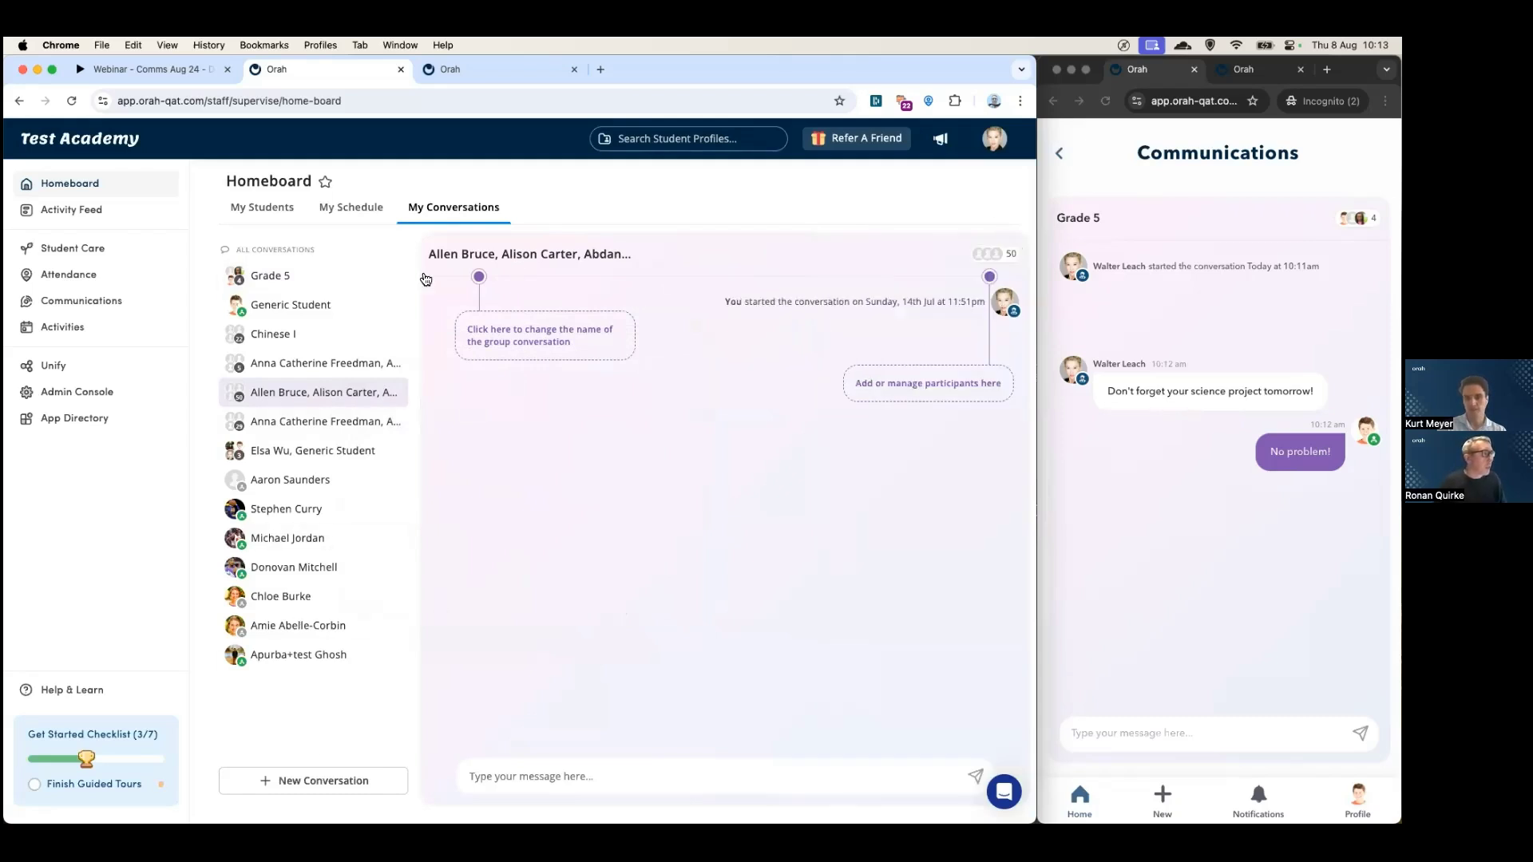
{"action": "left_click", "coordinate": [273, 335]}
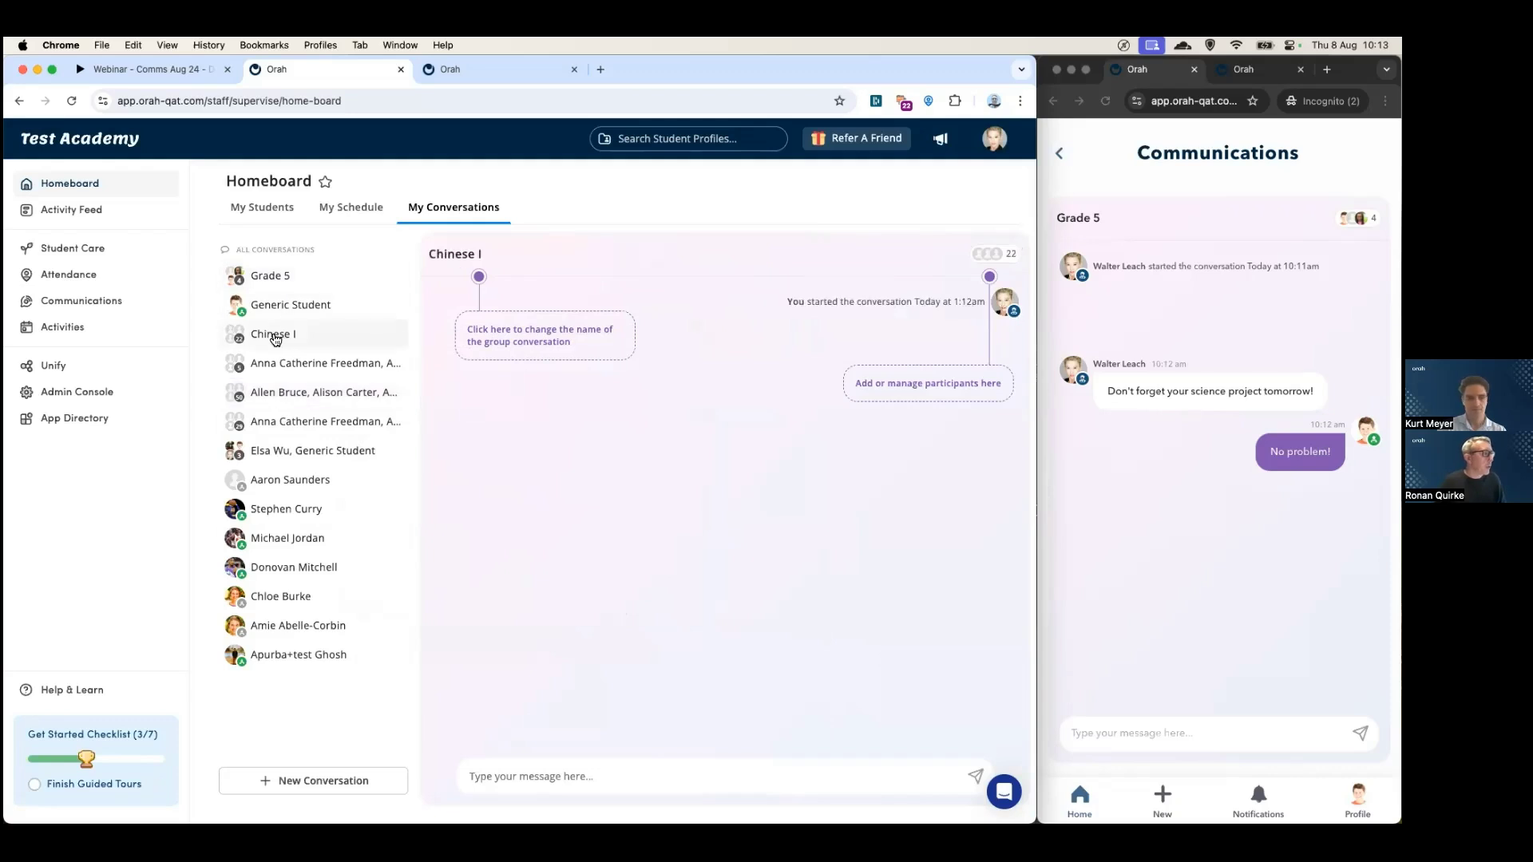
- Create a conversation named 'Hockey team' with the Field Hockey - Varsity Girls students
{"action": "left_click", "coordinate": [291, 785]}
{"action": "left_click", "coordinate": [454, 374]}
{"action": "type", "text": "vars"}
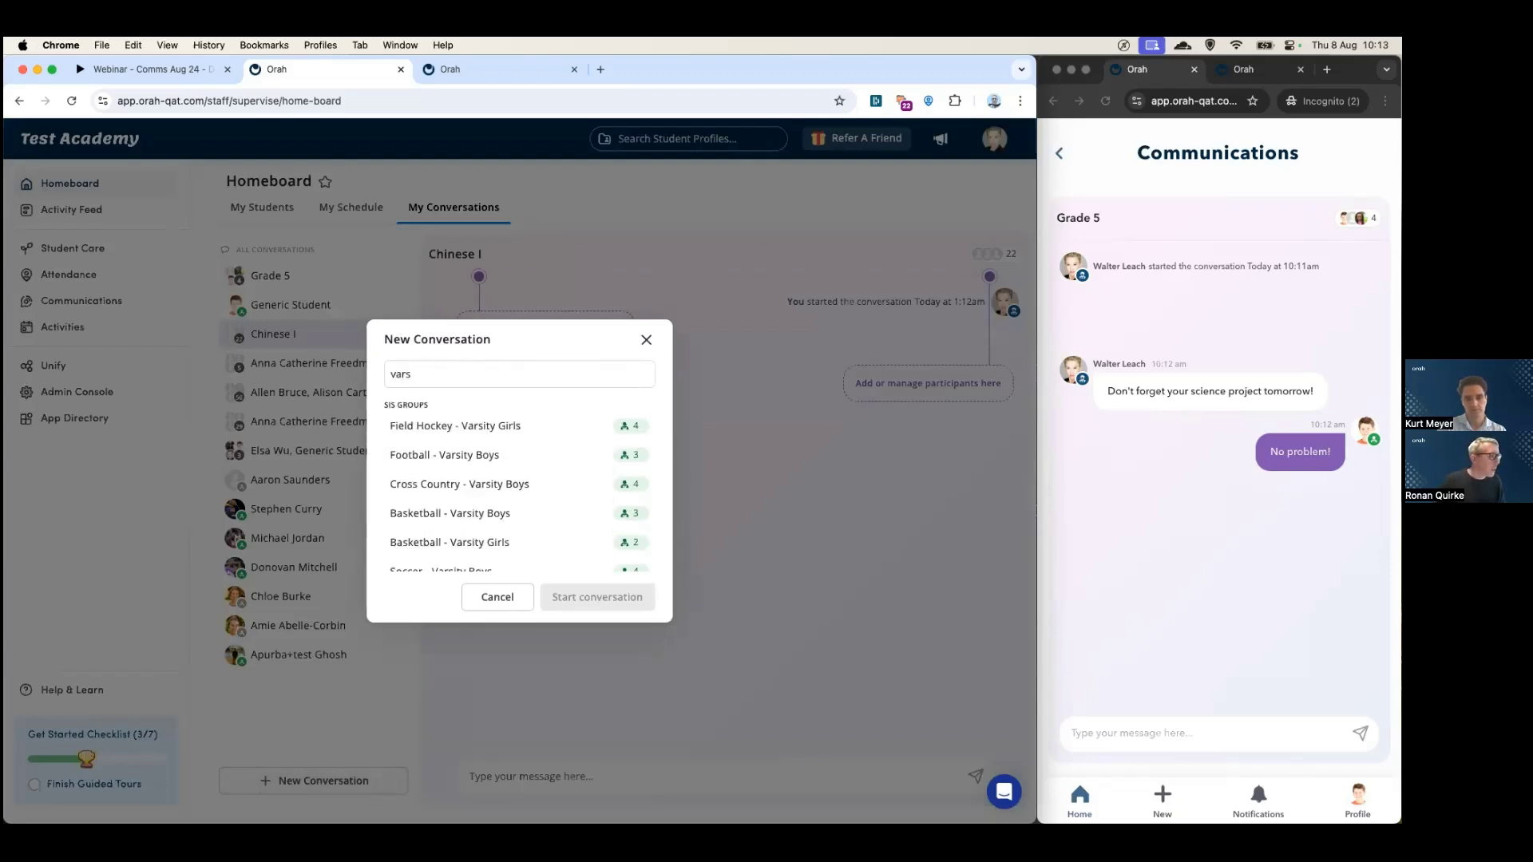
{"action": "left_click", "coordinate": [468, 425]}
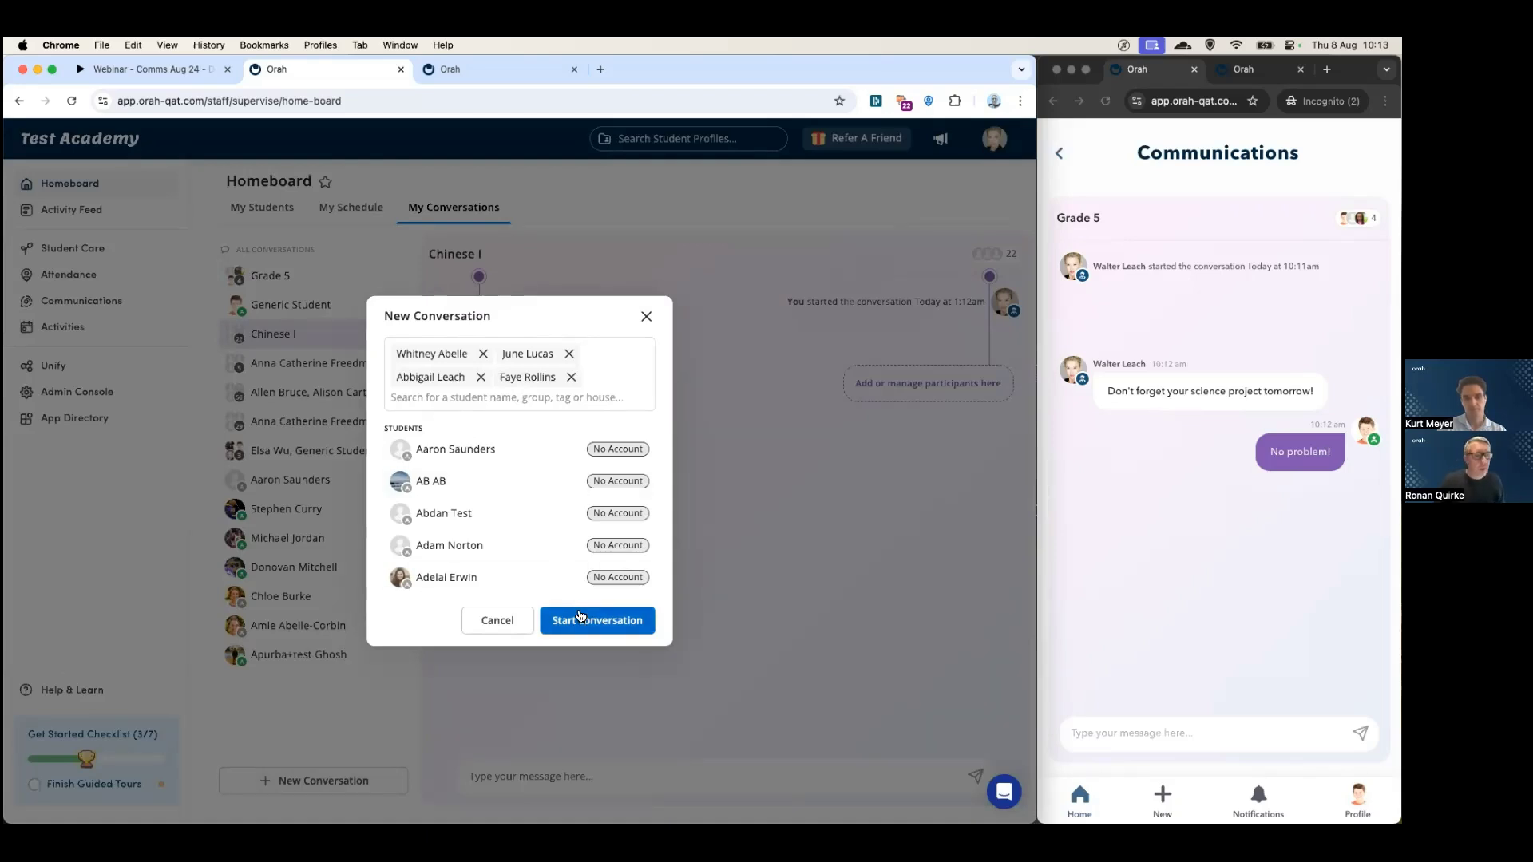
{"action": "left_click", "coordinate": [581, 620]}
{"action": "left_click", "coordinate": [495, 256]}
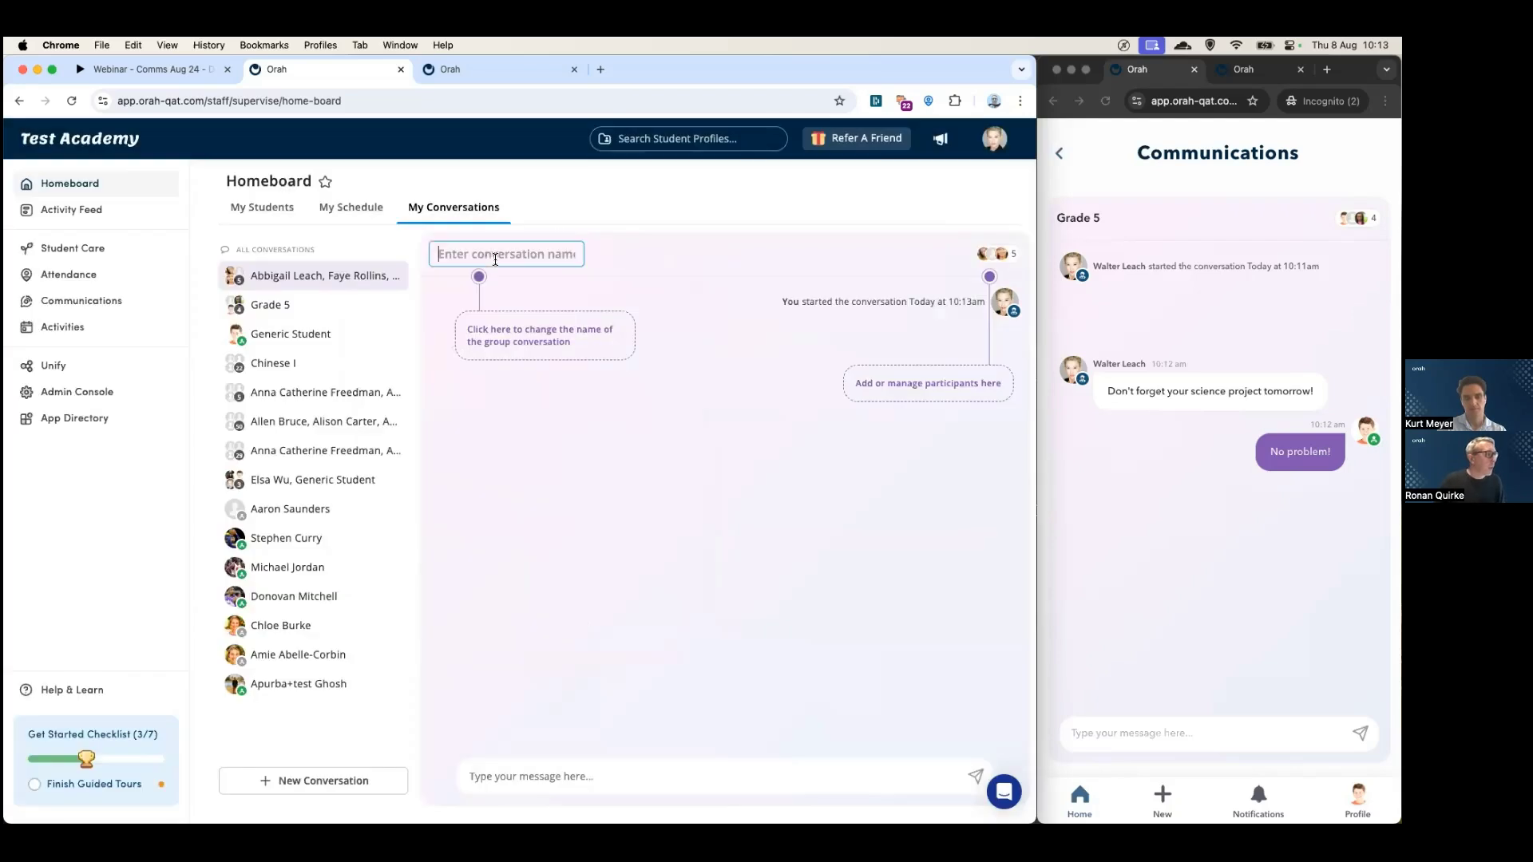
{"action": "type", "text": "Hockey team"}
{"action": "key", "text": "Return"}
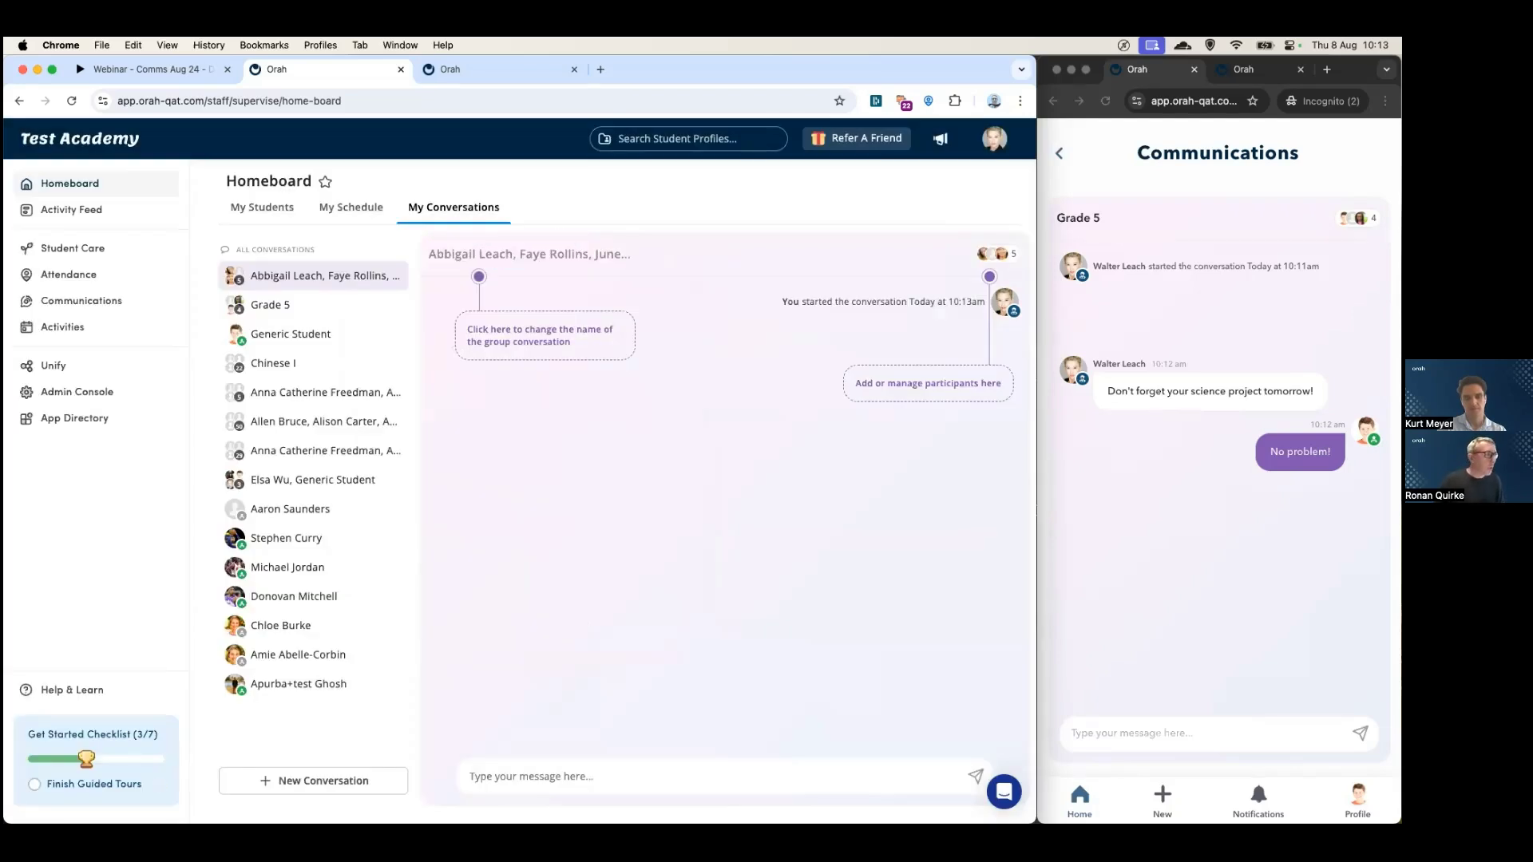
- Draft a conversation with the Advanced Biology - 1 students, then abandon it
{"action": "left_click", "coordinate": [312, 781]}
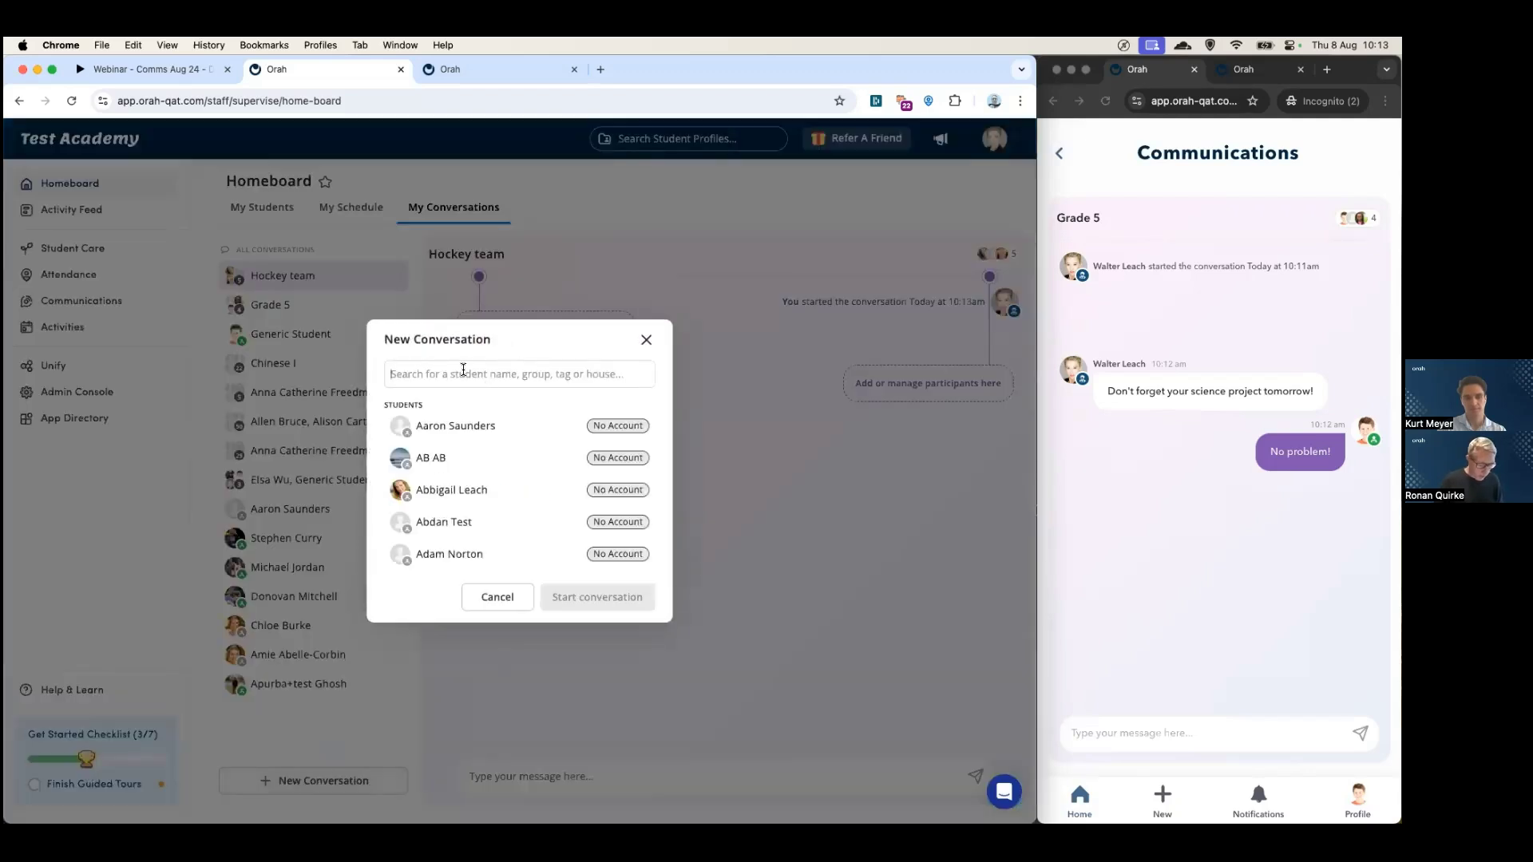
{"action": "type", "text": "bio"}
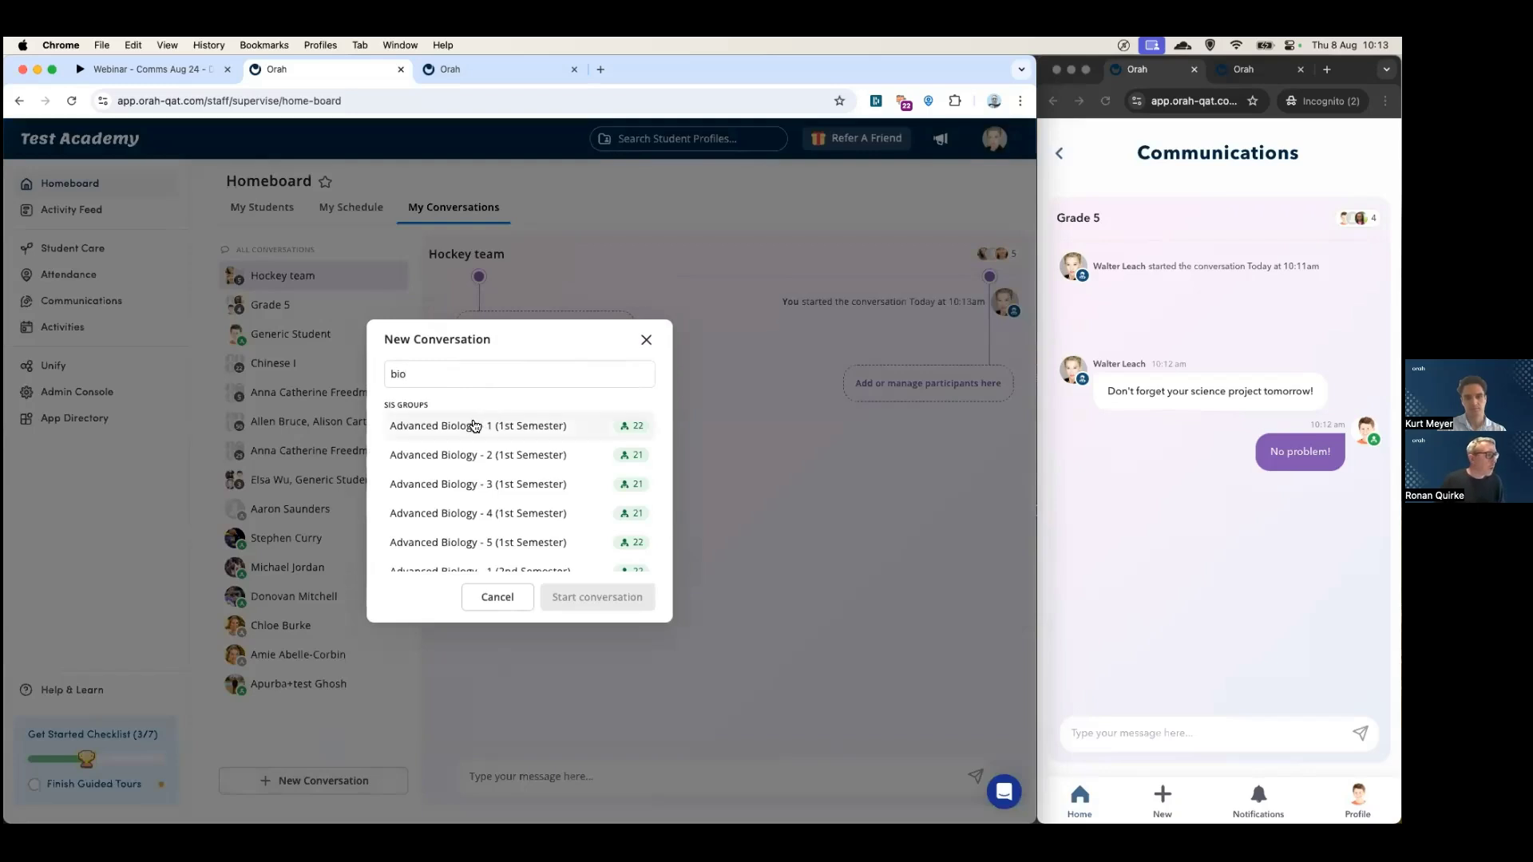
{"action": "scroll", "coordinate": [471, 430], "scroll_direction": "down", "scroll_amount": 2}
{"action": "scroll", "coordinate": [478, 429], "scroll_direction": "up", "scroll_amount": 2}
{"action": "left_click", "coordinate": [481, 427]}
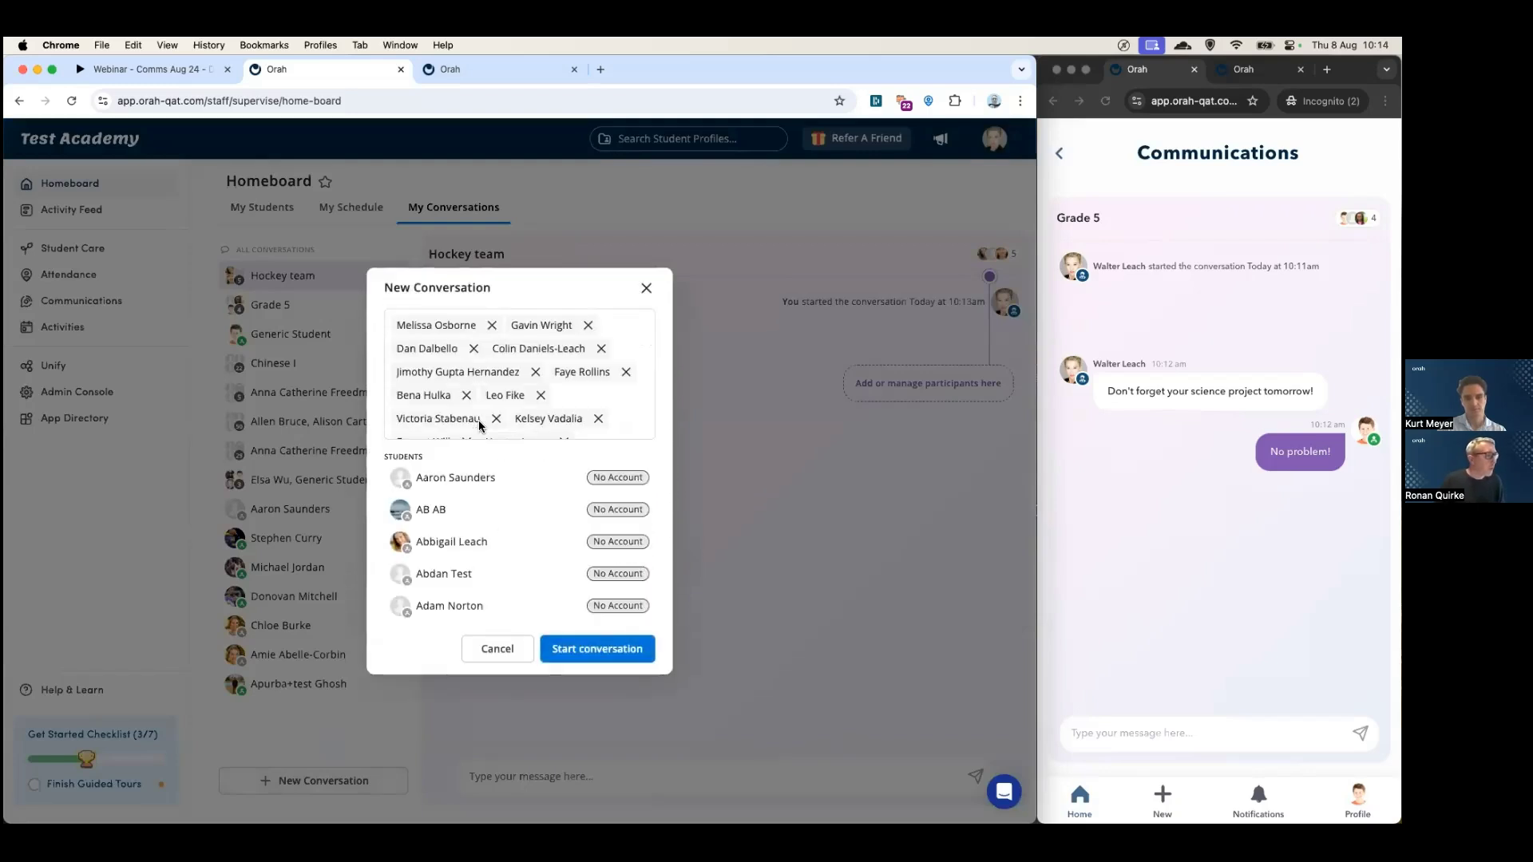
{"action": "left_click", "coordinate": [481, 650]}
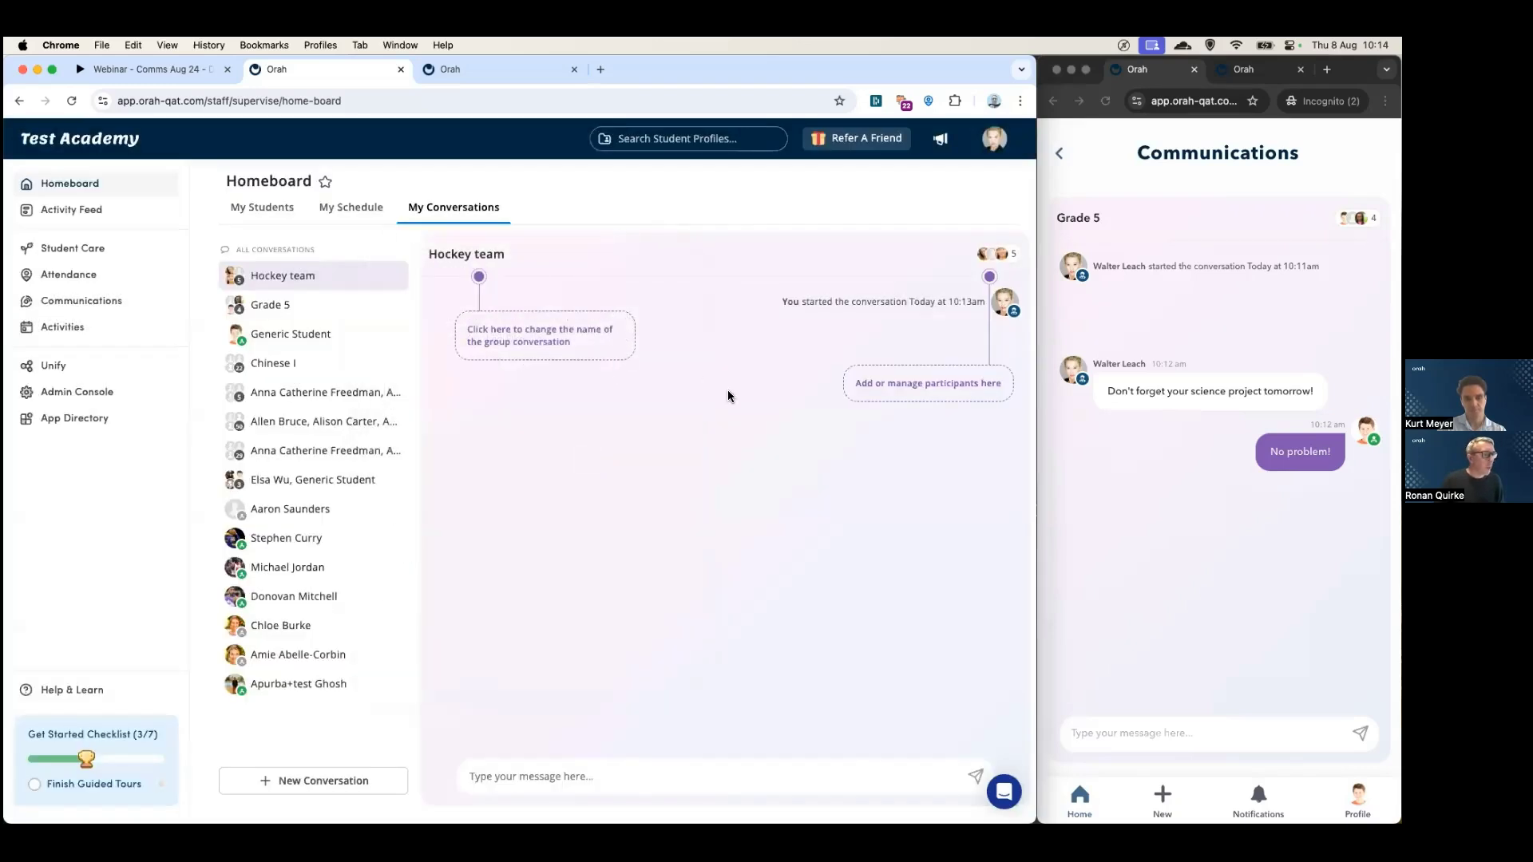
{"action": "left_click", "coordinate": [327, 780]}
- Start a one-to-one conversation with a student and send 'How are you doing?'
{"action": "left_click", "coordinate": [456, 369]}
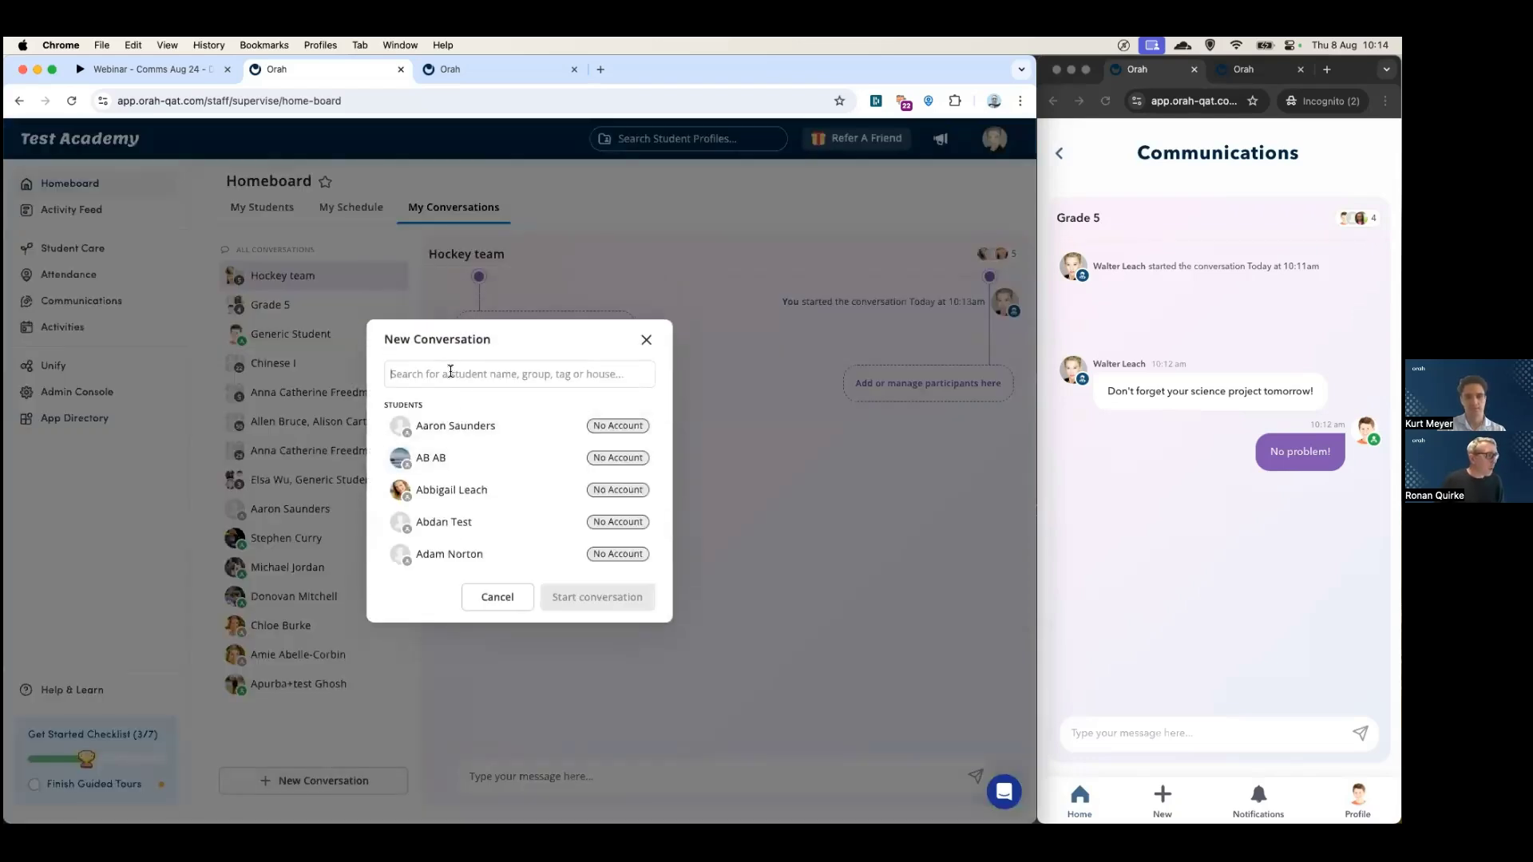
{"action": "type", "text": "dan"}
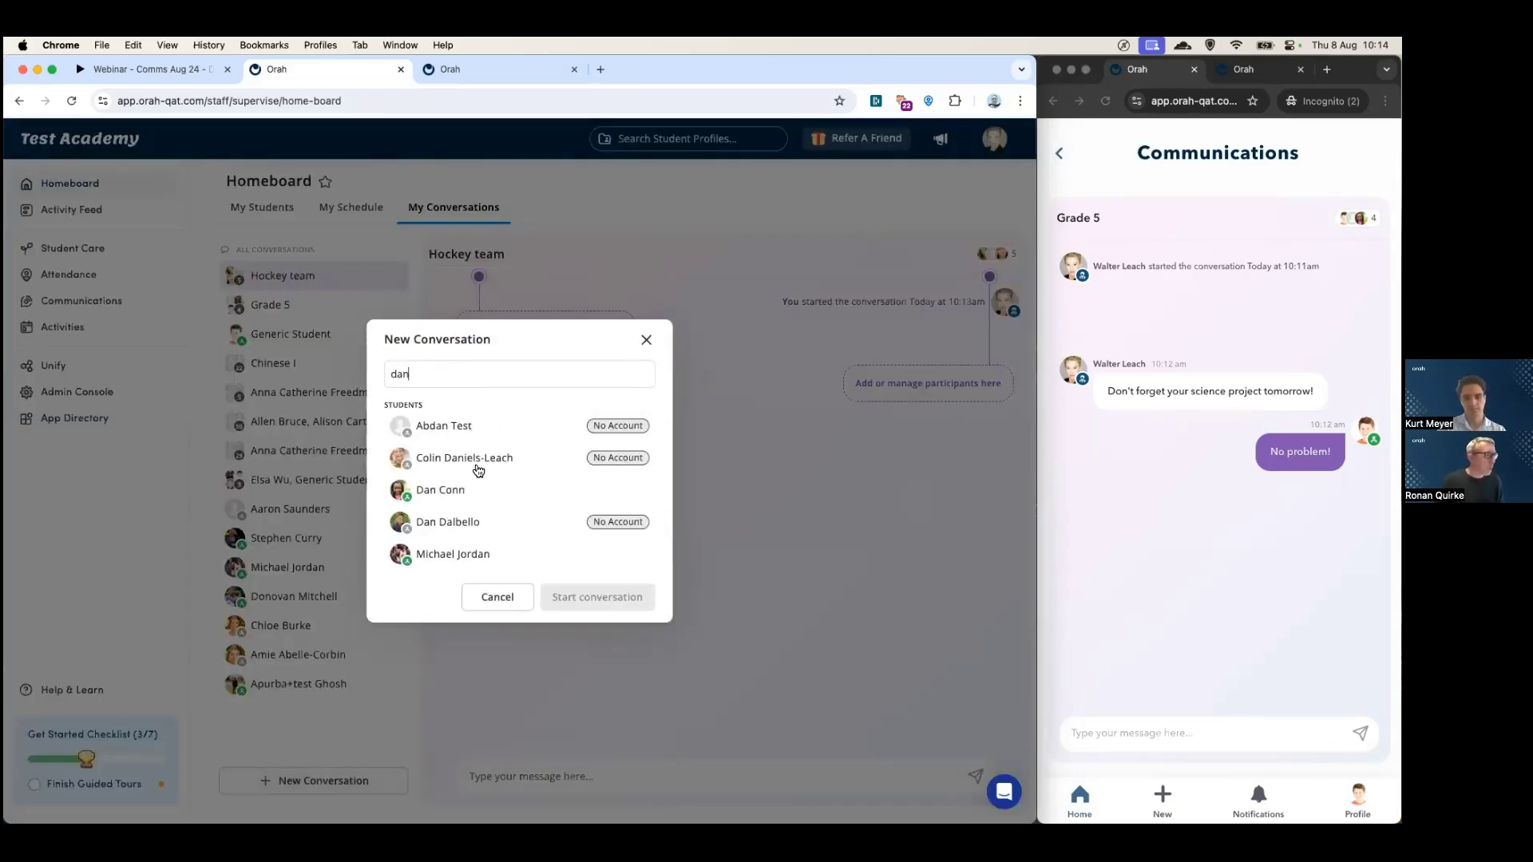
{"action": "left_click", "coordinate": [456, 490]}
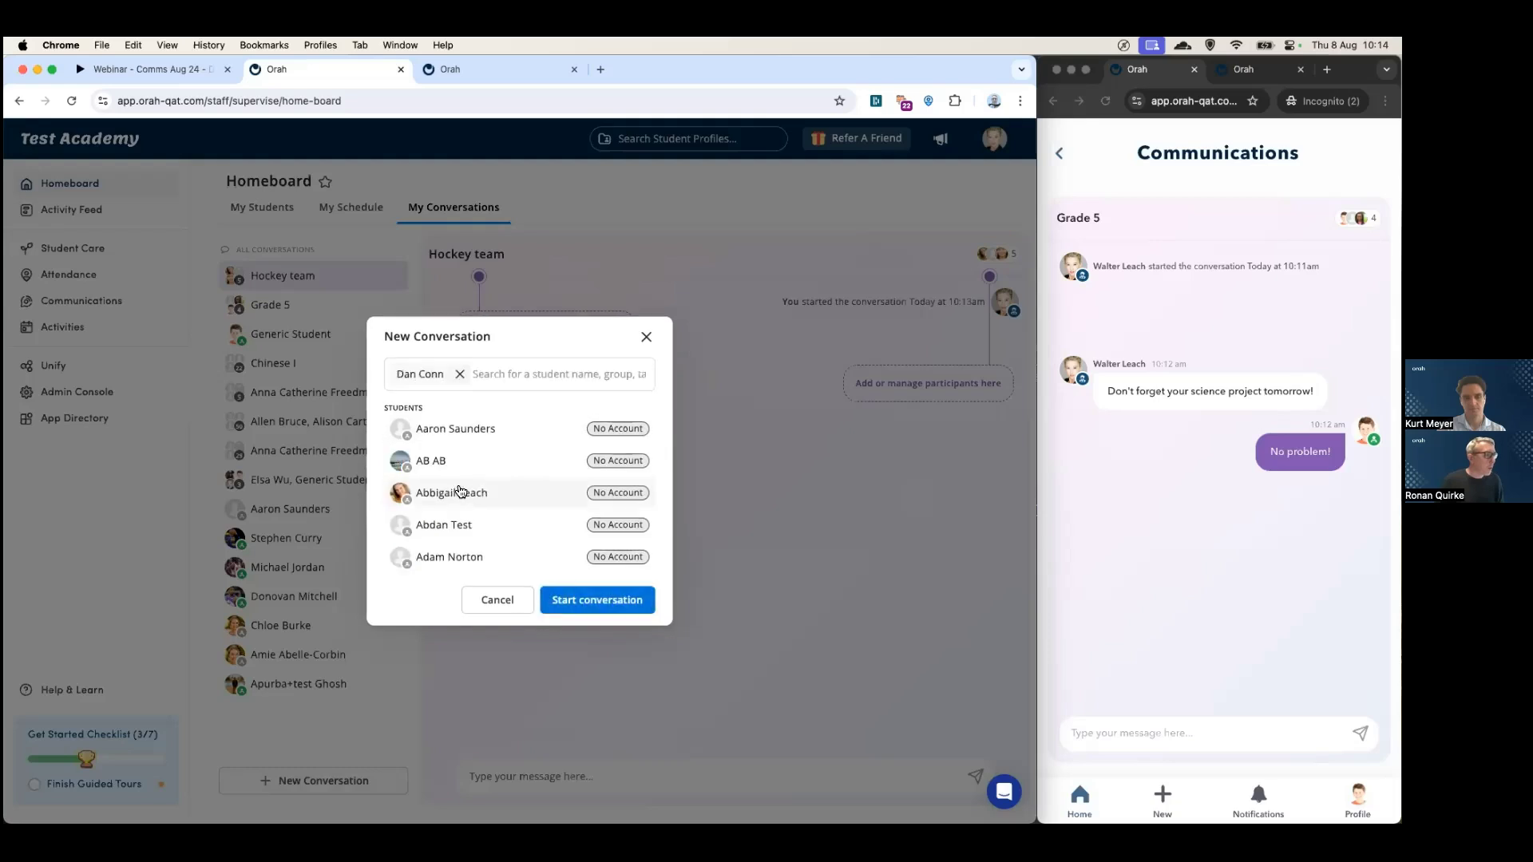
{"action": "left_click", "coordinate": [583, 604]}
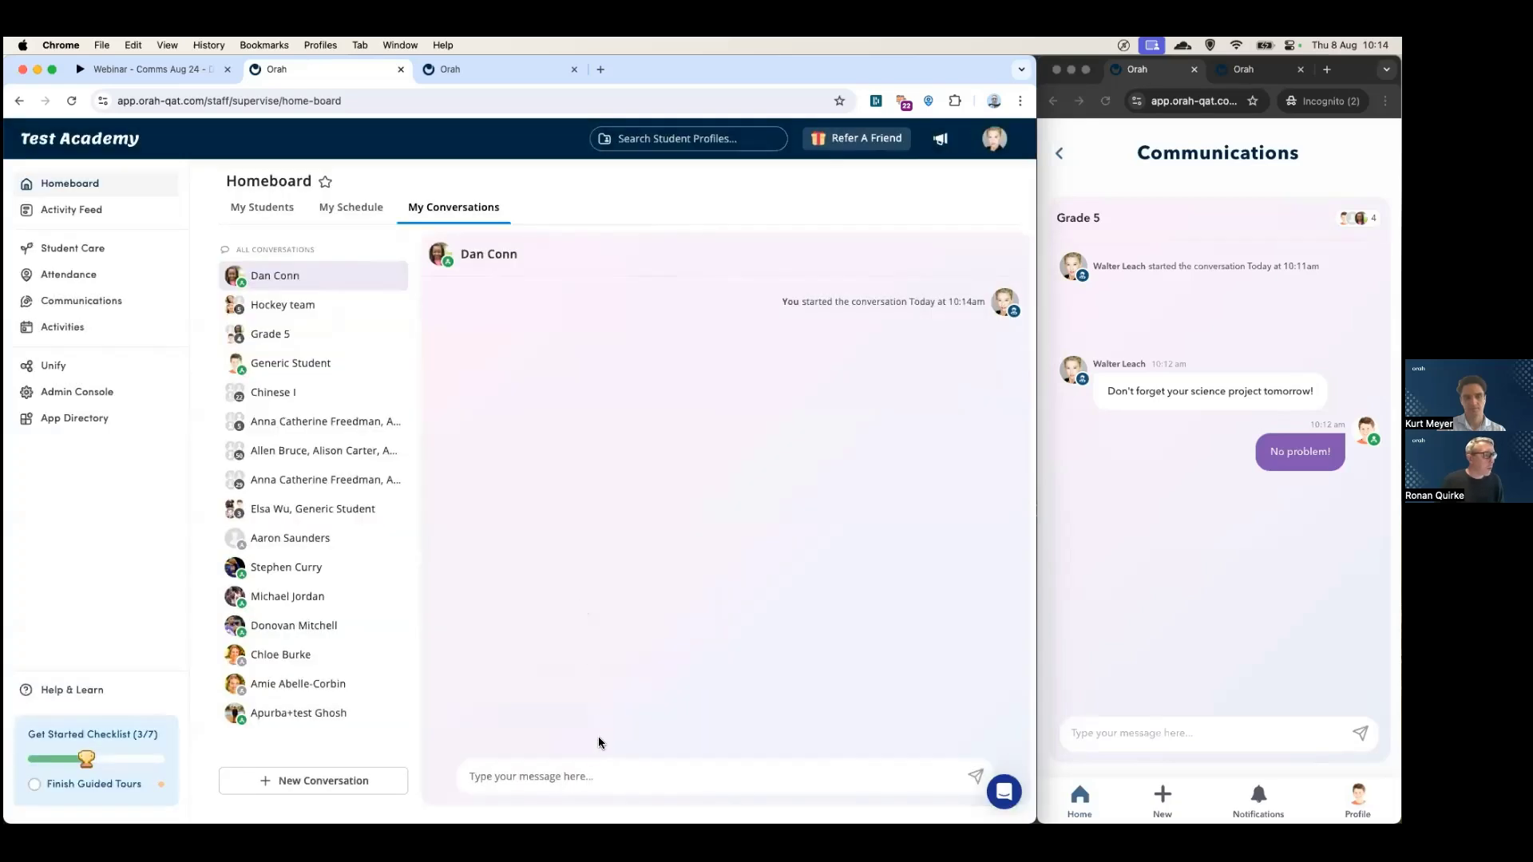
{"action": "type", "text": "How a"}
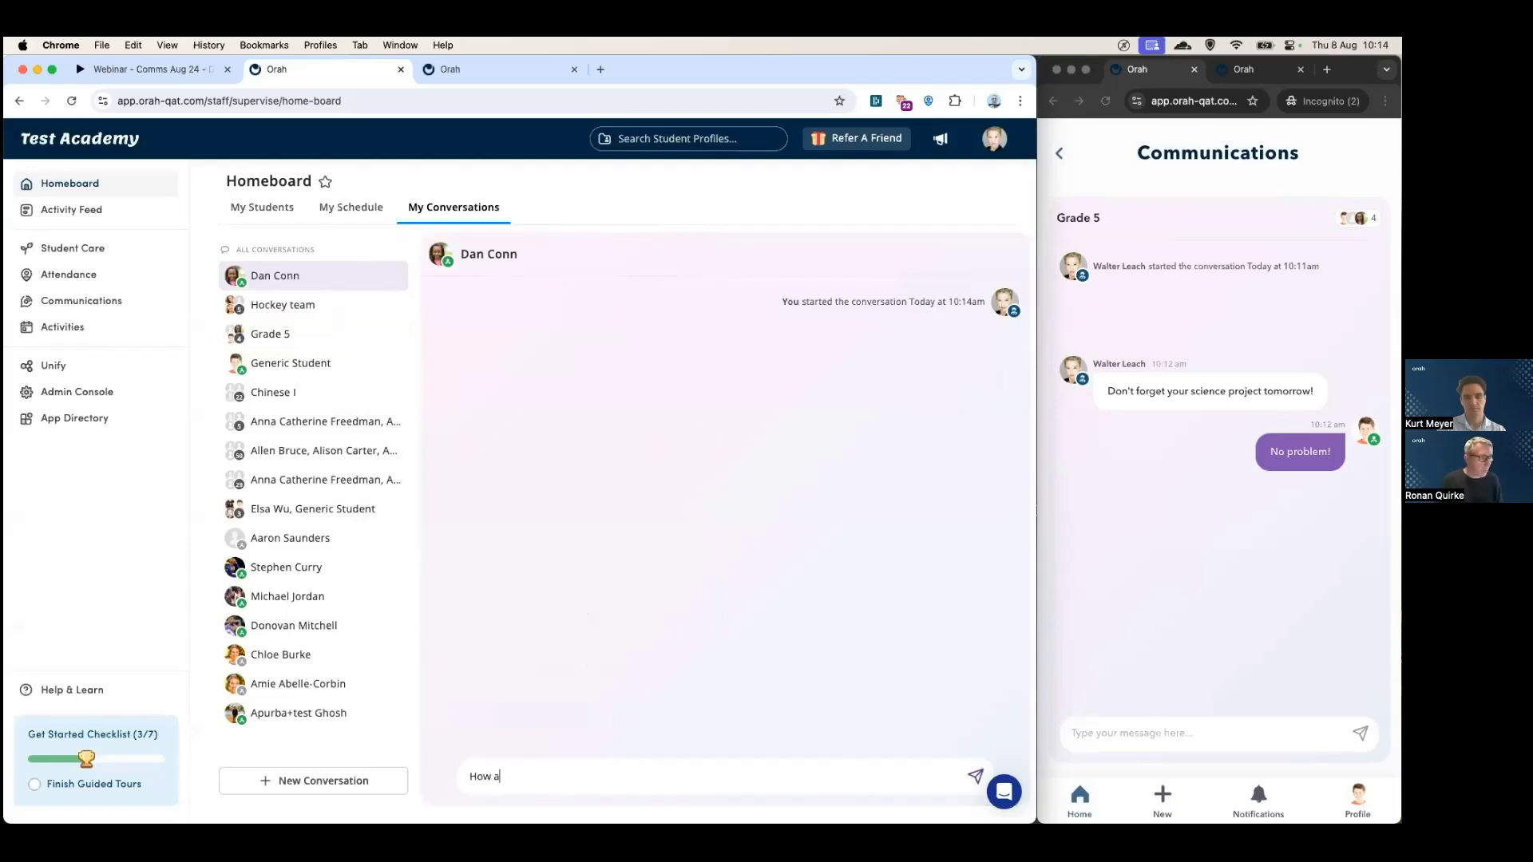
{"action": "type", "text": "re you doing?"}
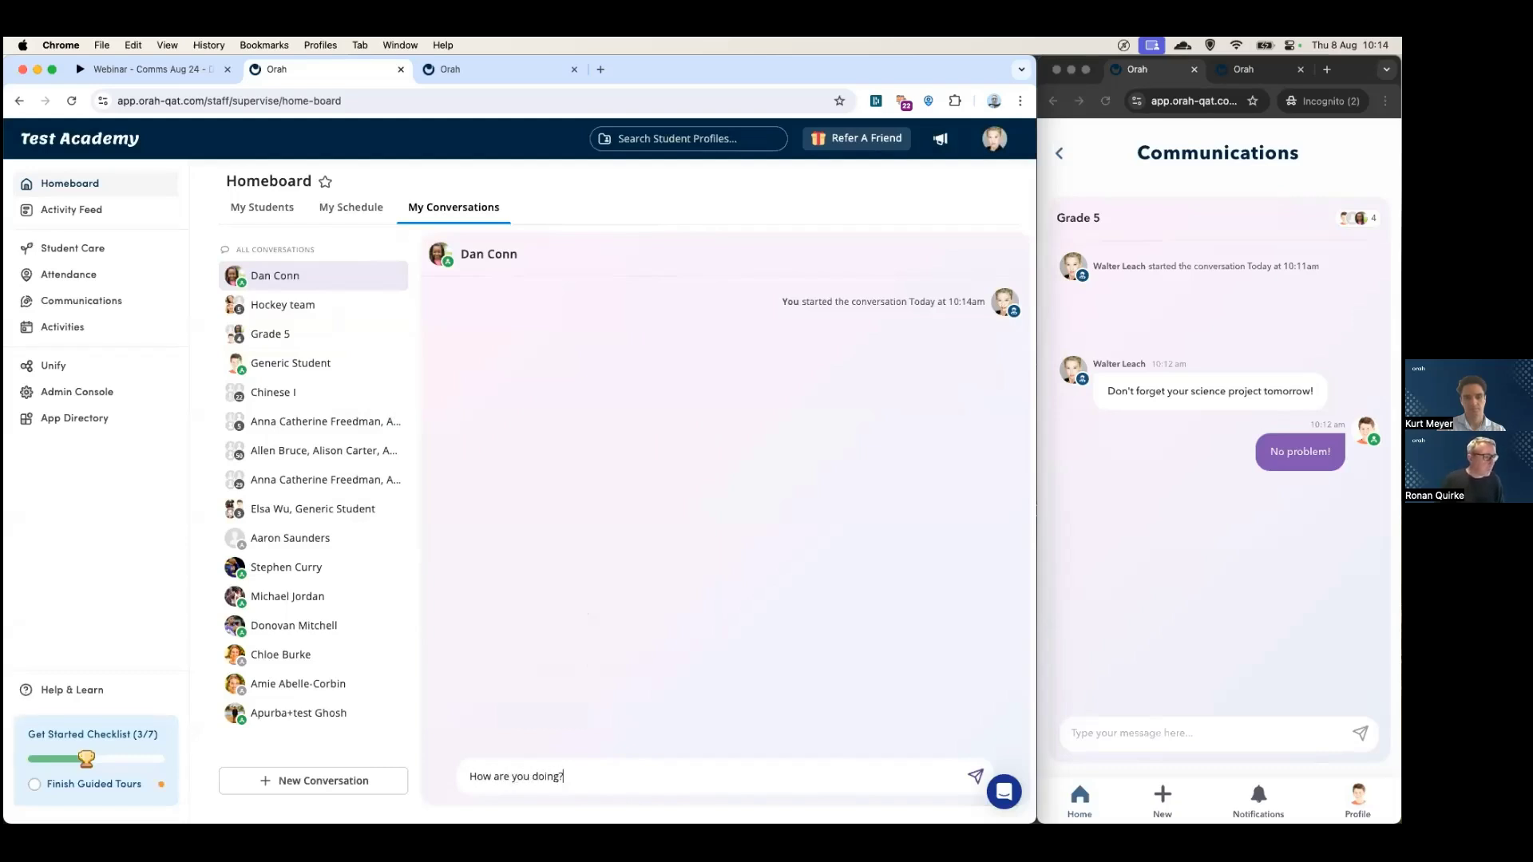
{"action": "left_click", "coordinate": [972, 775]}
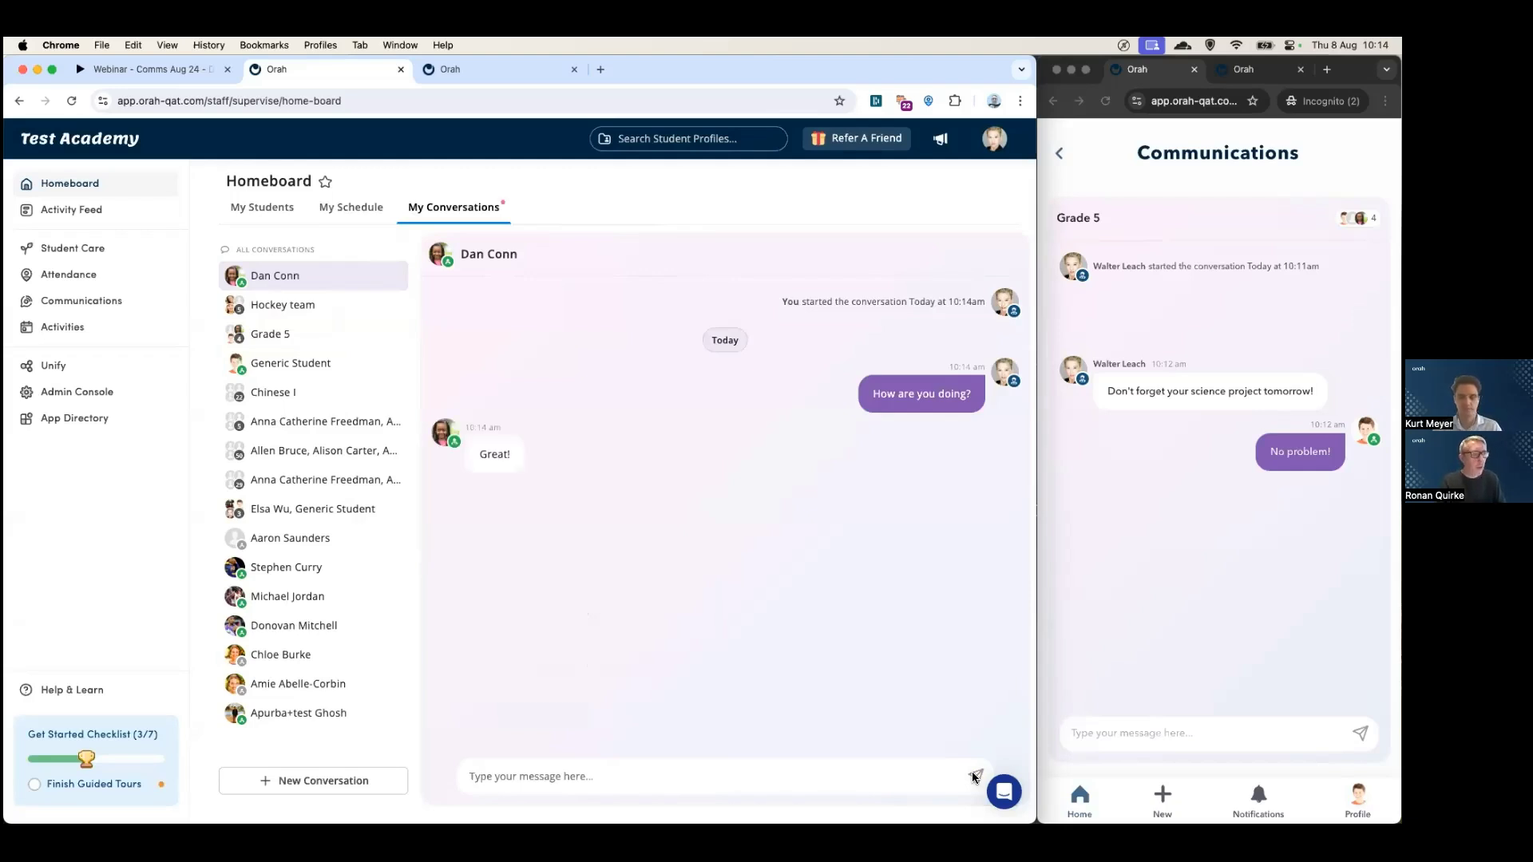
{"action": "left_click", "coordinate": [1117, 518]}
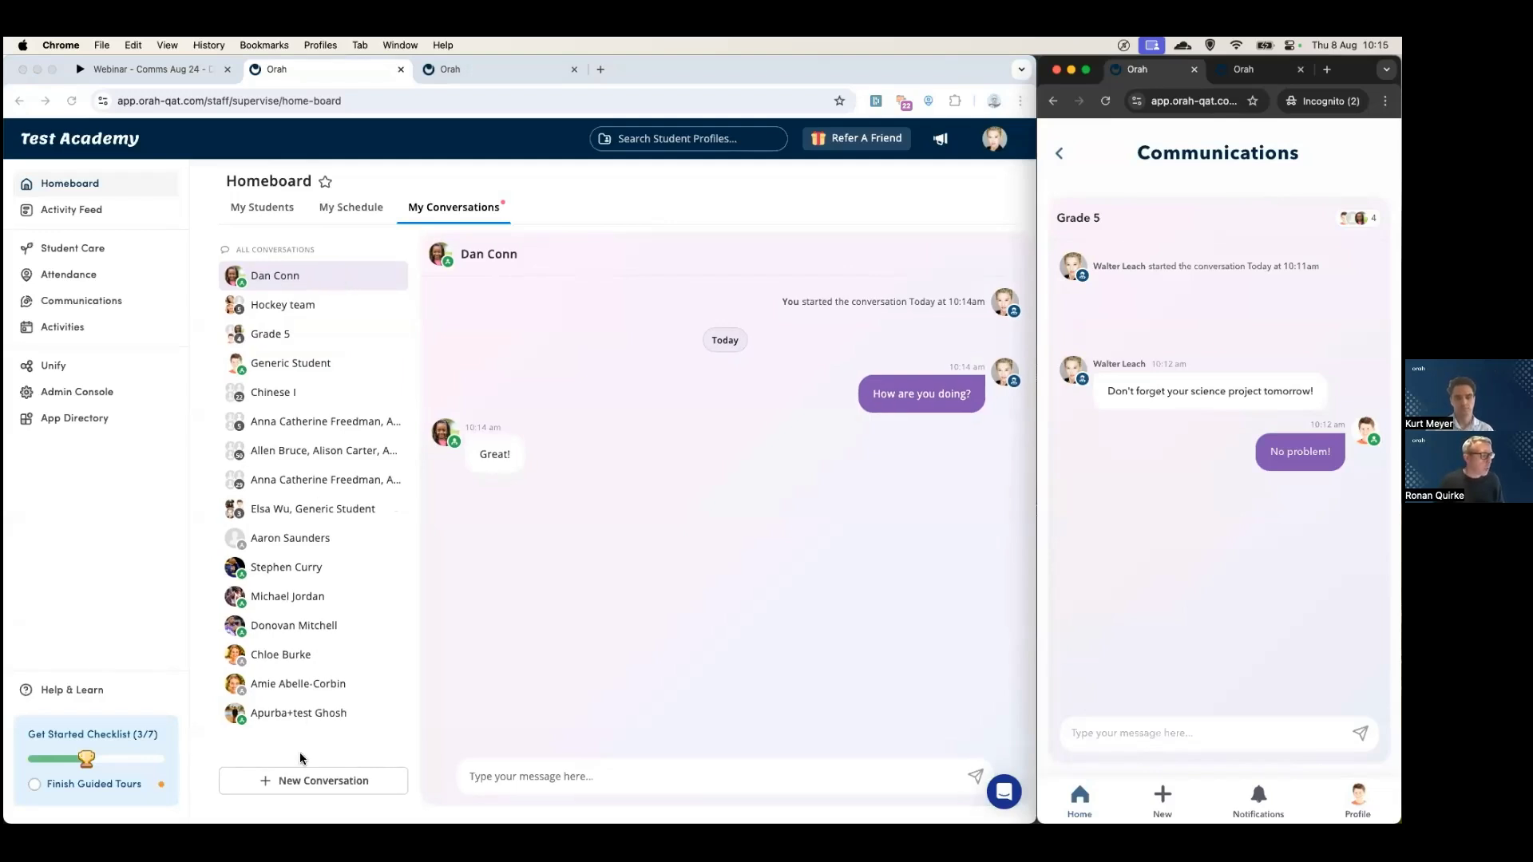
{"action": "left_click", "coordinate": [289, 779]}
- In a new conversation, search recipients for 'house', then 'grade' to show tags
{"action": "left_click", "coordinate": [286, 780]}
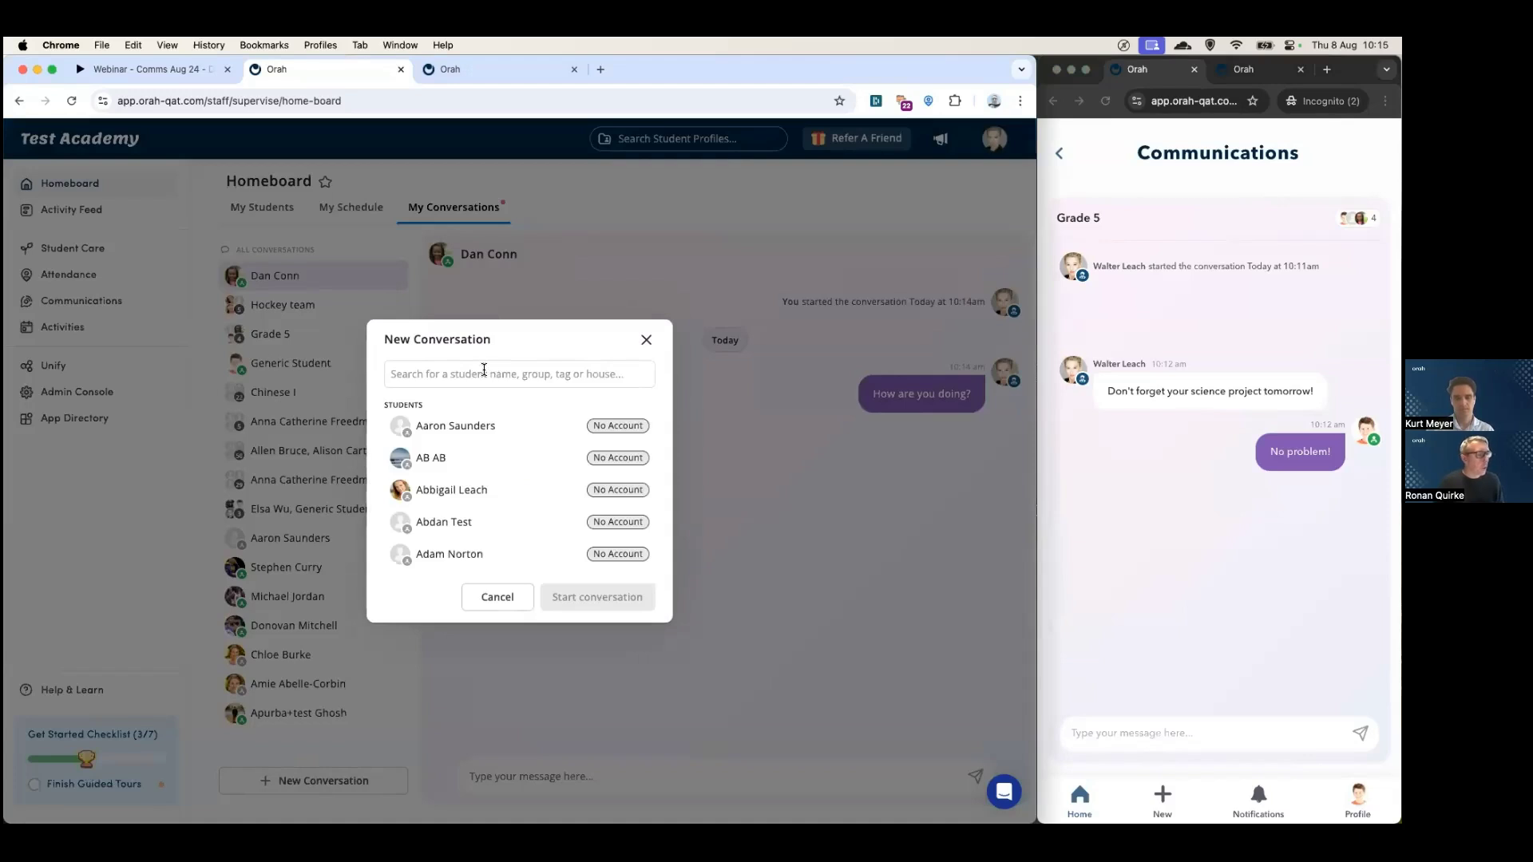
{"action": "left_click", "coordinate": [483, 371]}
{"action": "type", "text": "house"}
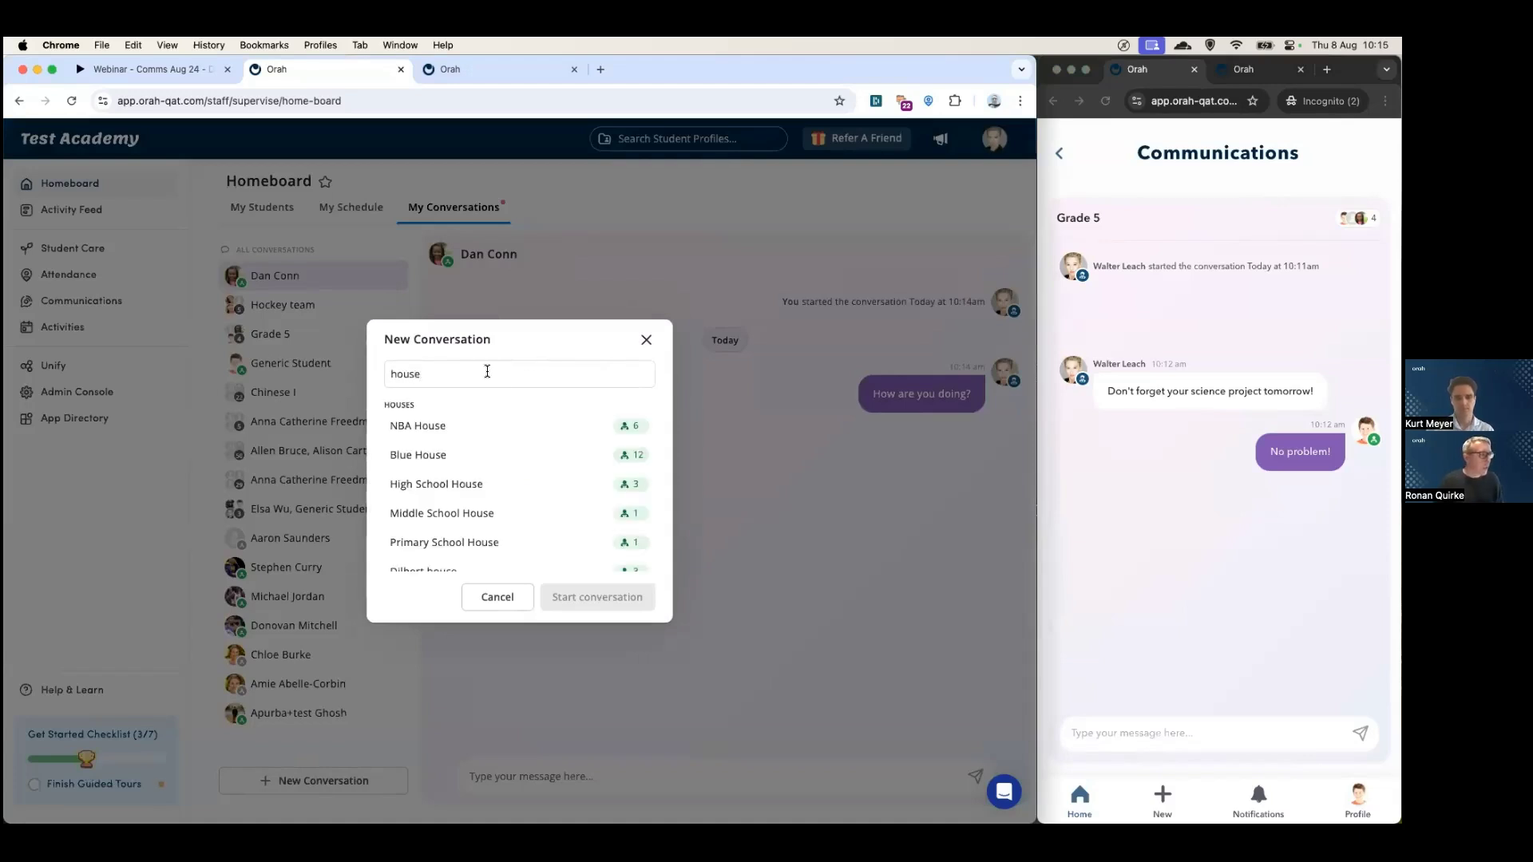
{"action": "scroll", "coordinate": [487, 450], "scroll_direction": "down", "scroll_amount": 4}
{"action": "scroll", "coordinate": [488, 452], "scroll_direction": "up", "scroll_amount": 4}
{"action": "double_click", "coordinate": [423, 371]}
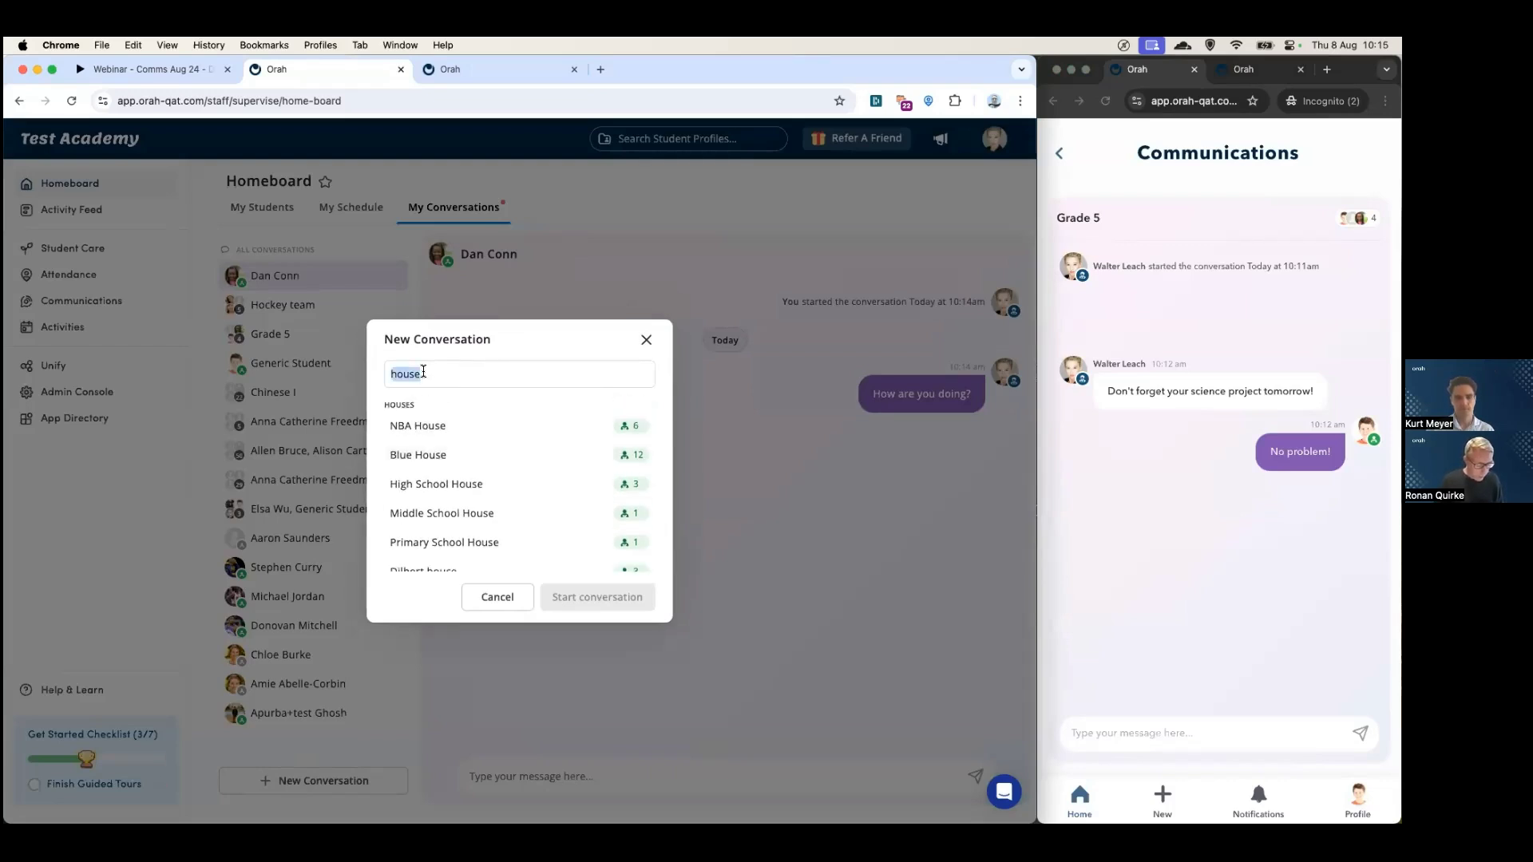
{"action": "type", "text": "grade"}
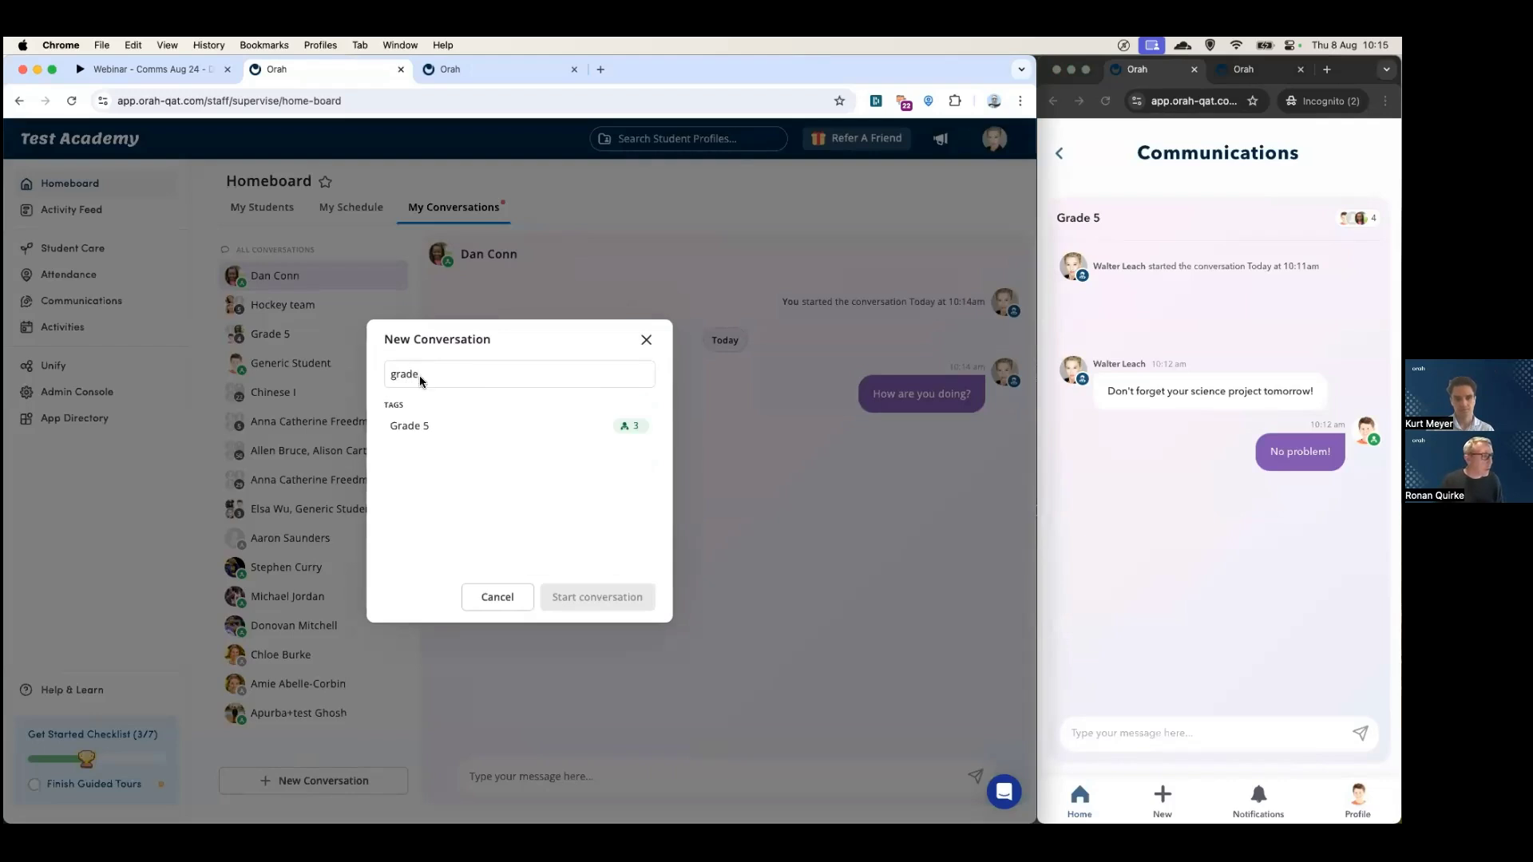
- Search recipients for 'kurt' and 'bio' to show students and SIS groups, then cancel
{"action": "double_click", "coordinate": [440, 371]}
{"action": "type", "text": "kurt"}
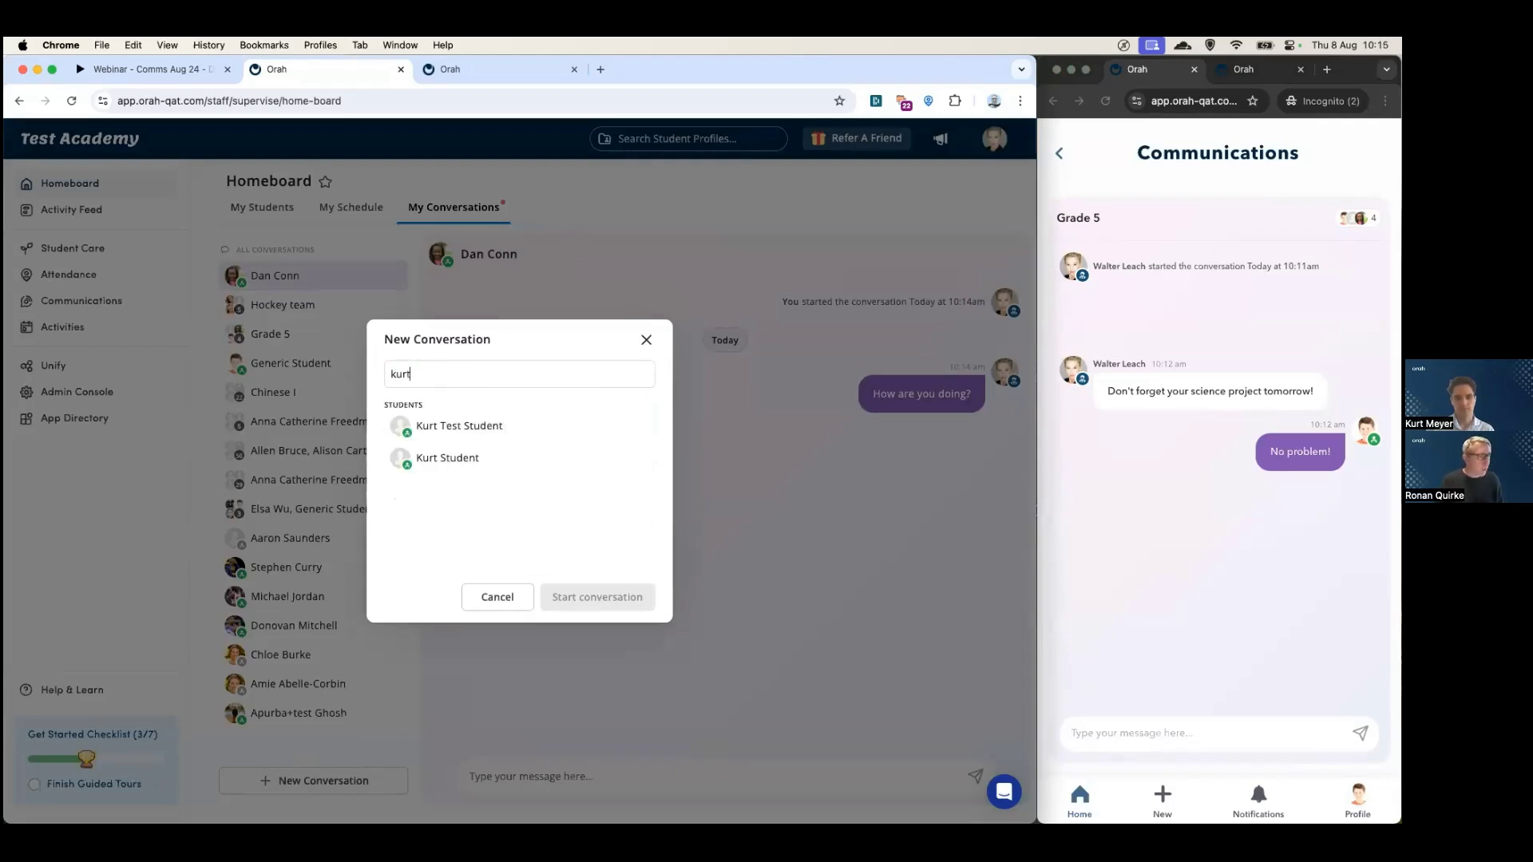
{"action": "double_click", "coordinate": [443, 370]}
{"action": "key", "text": "BackSpace"}
{"action": "type", "text": "biol"}
{"action": "scroll", "coordinate": [472, 439], "scroll_direction": "down", "scroll_amount": 5}
{"action": "scroll", "coordinate": [473, 445], "scroll_direction": "up", "scroll_amount": 5}
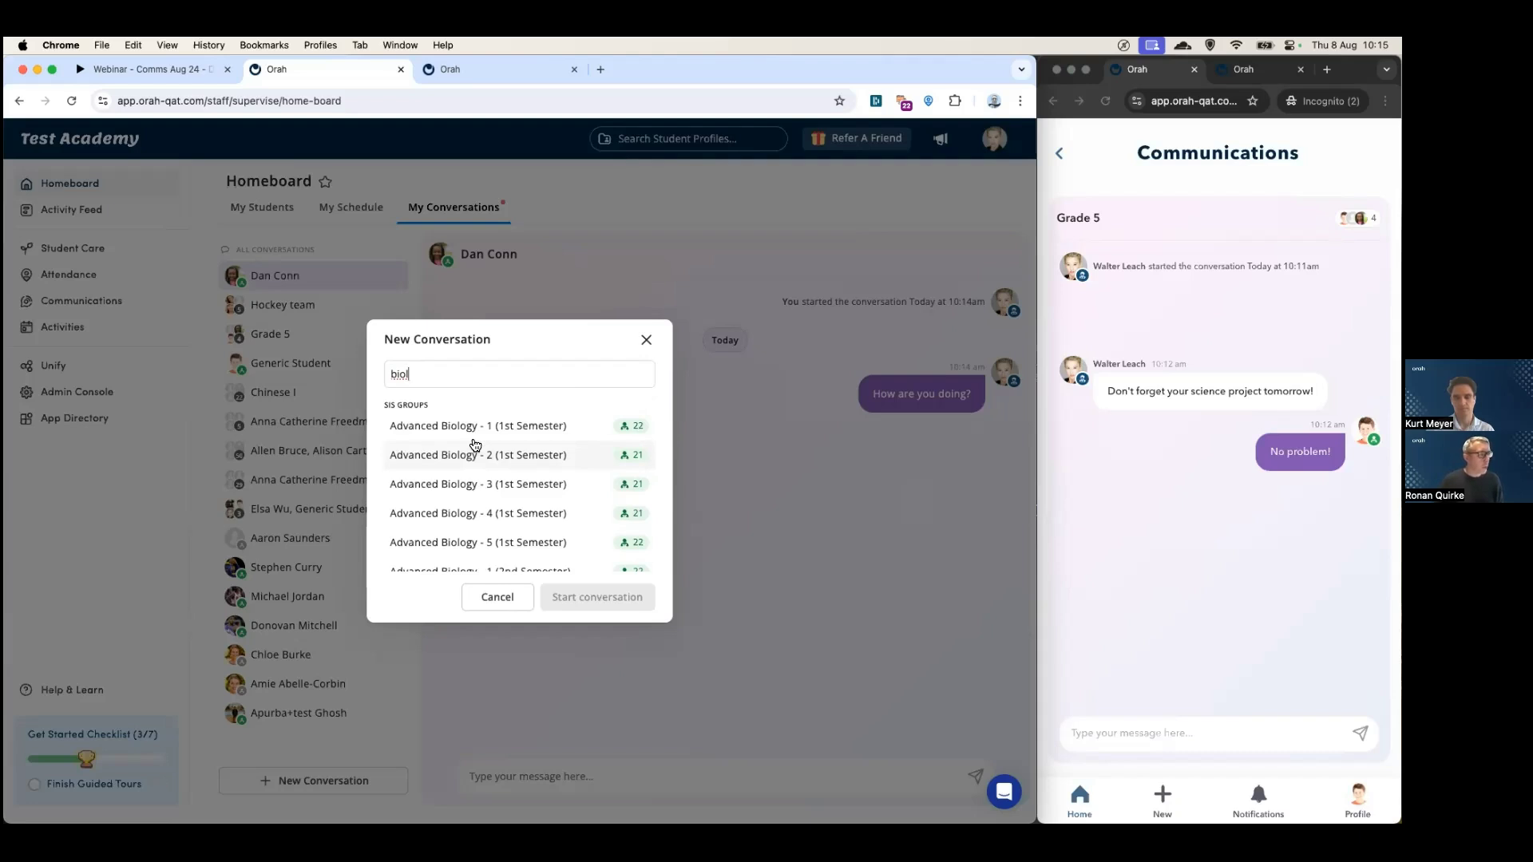
{"action": "scroll", "coordinate": [475, 447], "scroll_direction": "down", "scroll_amount": 5}
{"action": "scroll", "coordinate": [477, 456], "scroll_direction": "up", "scroll_amount": 5}
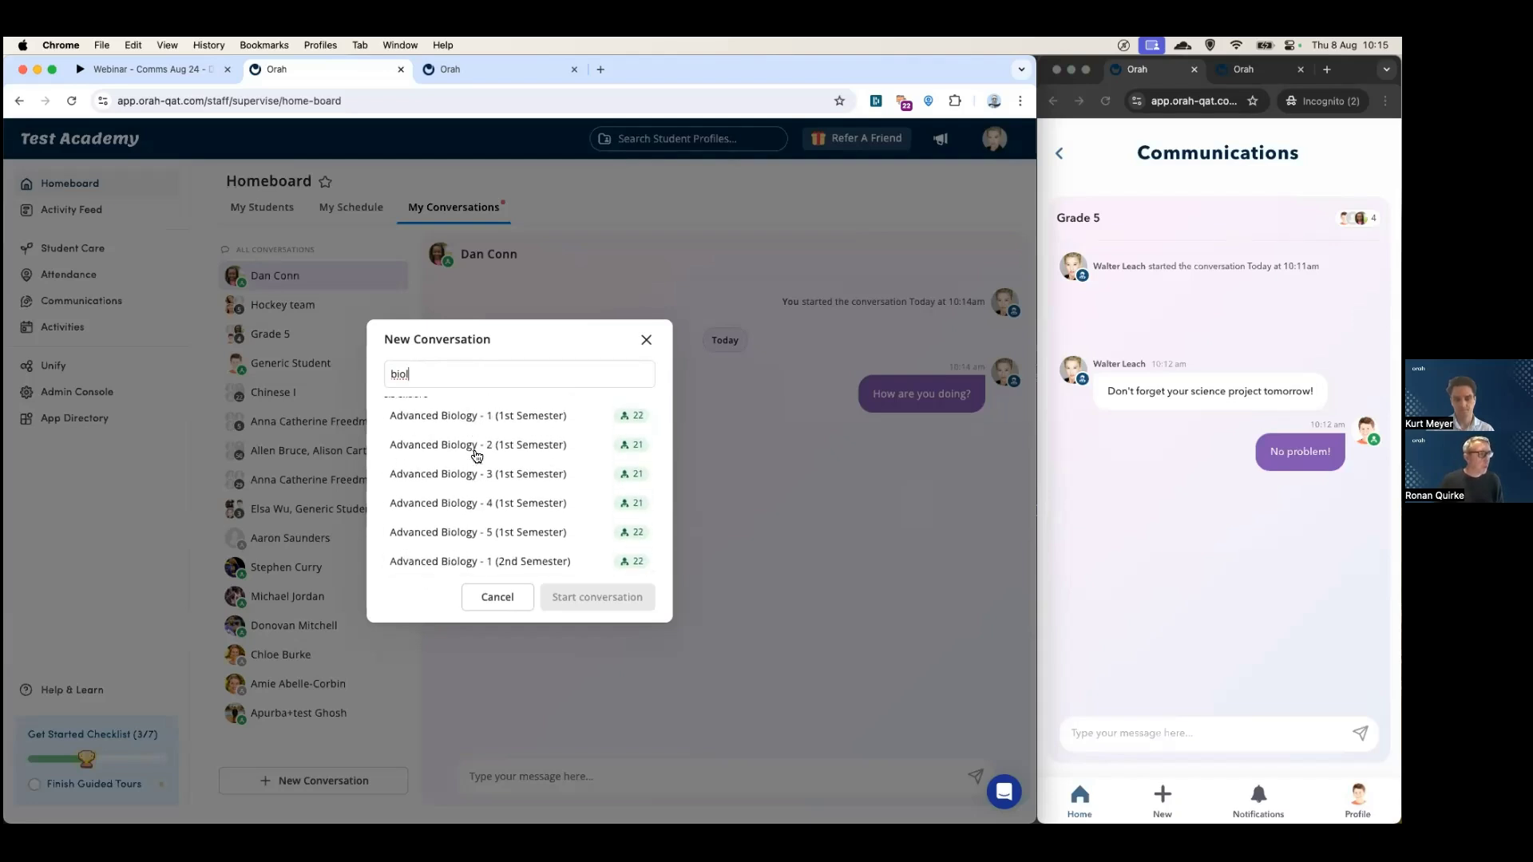
{"action": "left_click", "coordinate": [498, 597]}
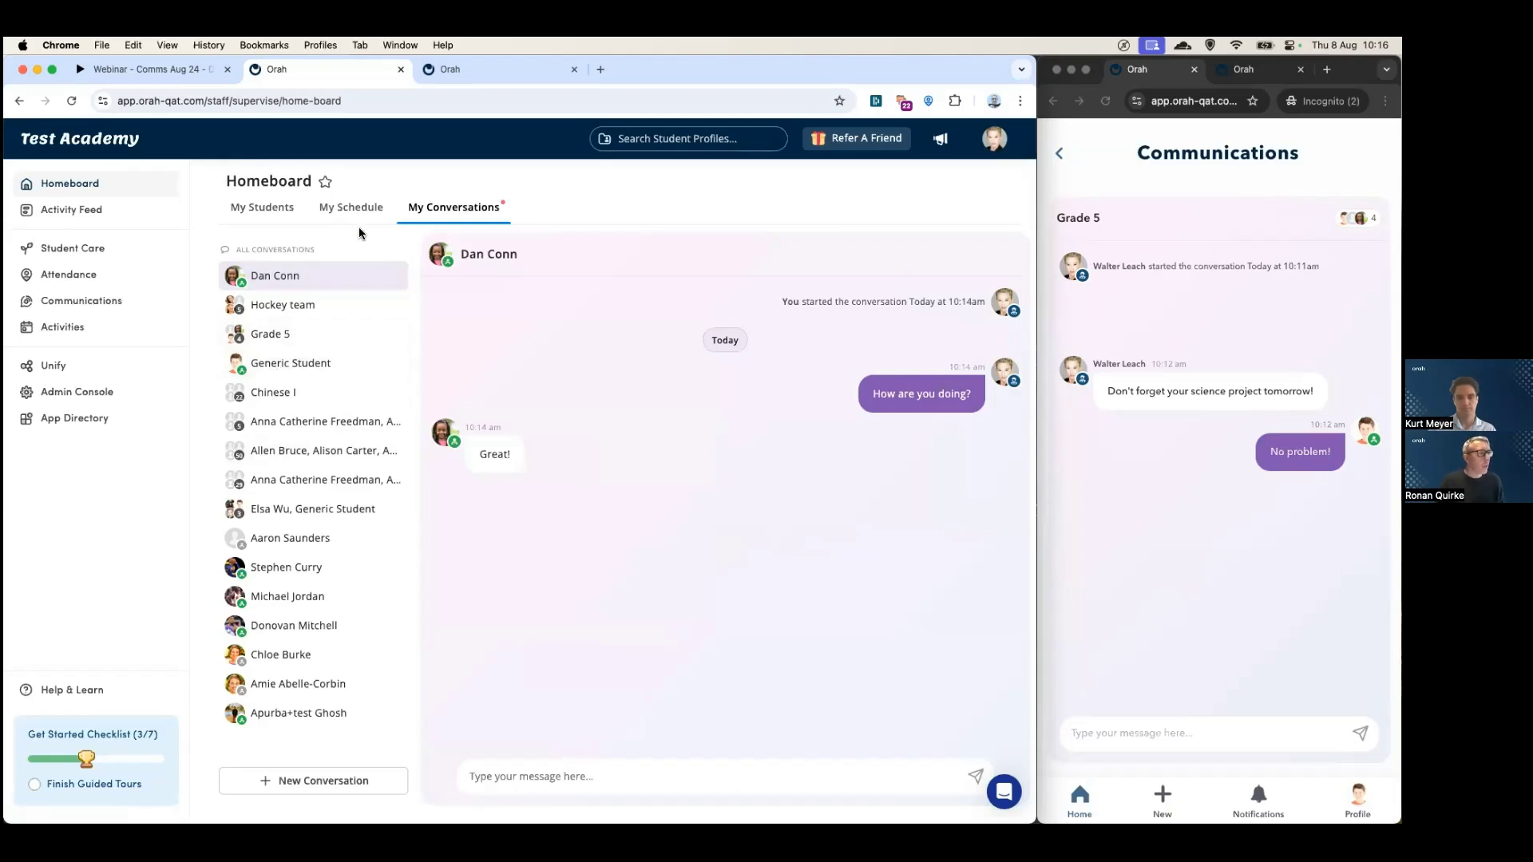
- After the student's 'Great!' reply arrives, switch to the Webinar slides tab
{"action": "left_click", "coordinate": [152, 70]}
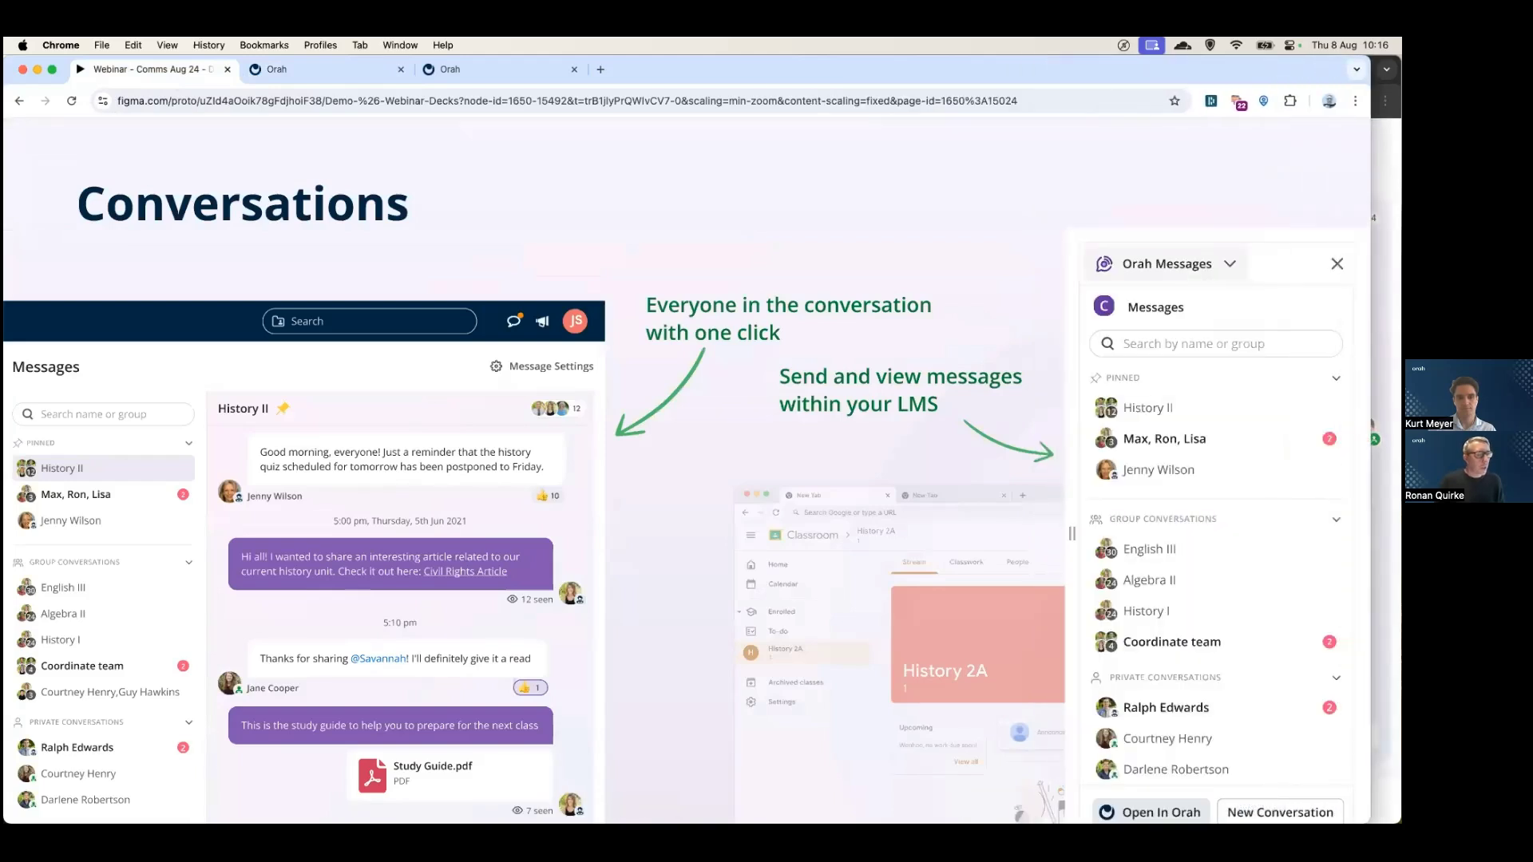
- Advance the Figma deck to the Broadcasts slide and return to the Orah tab
{"action": "key", "text": "Right"}
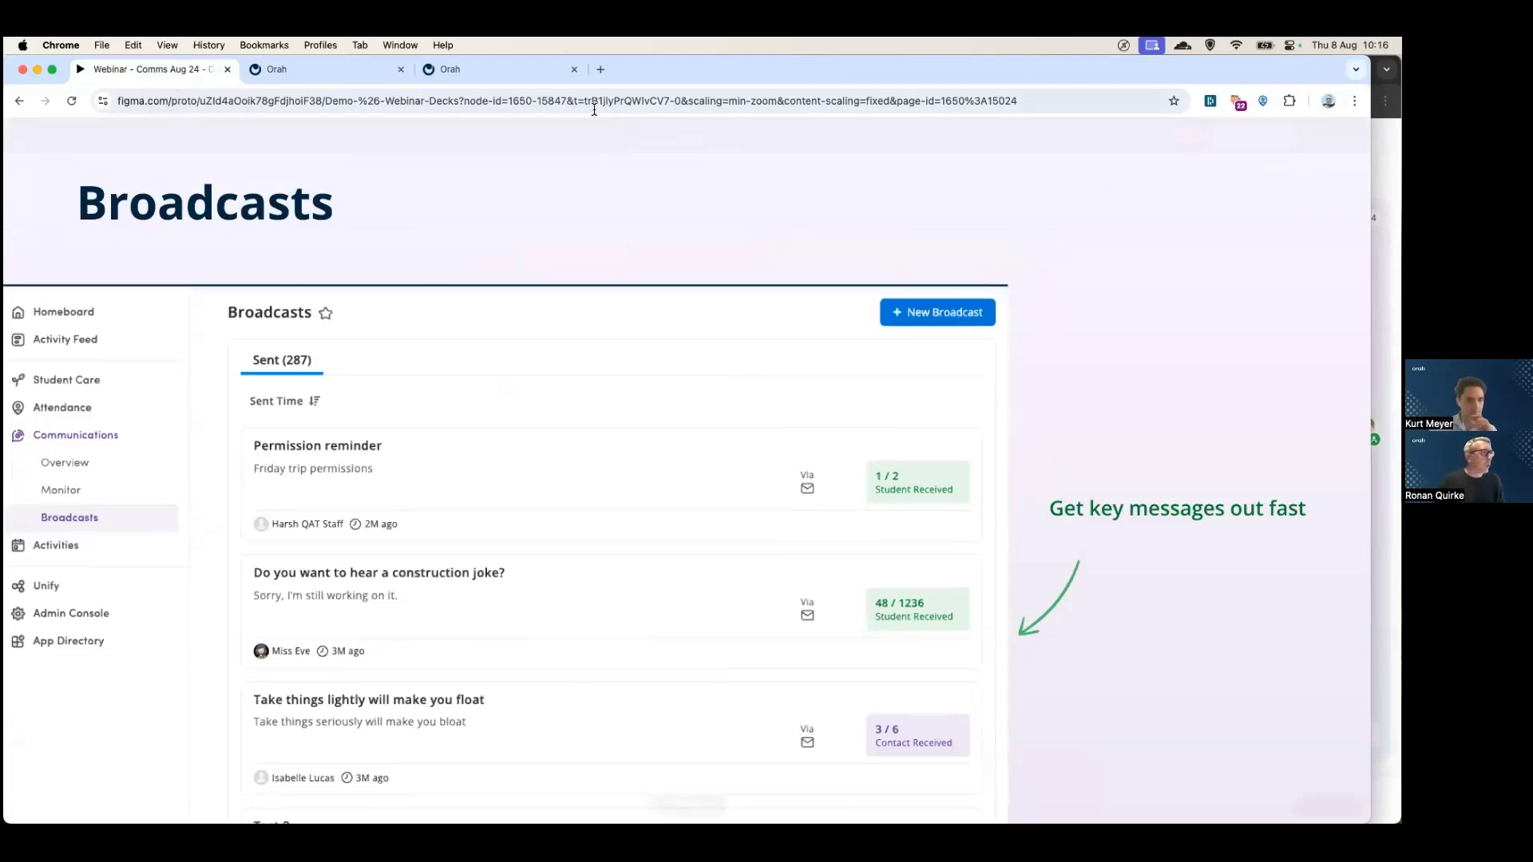
{"action": "left_click", "coordinate": [335, 70]}
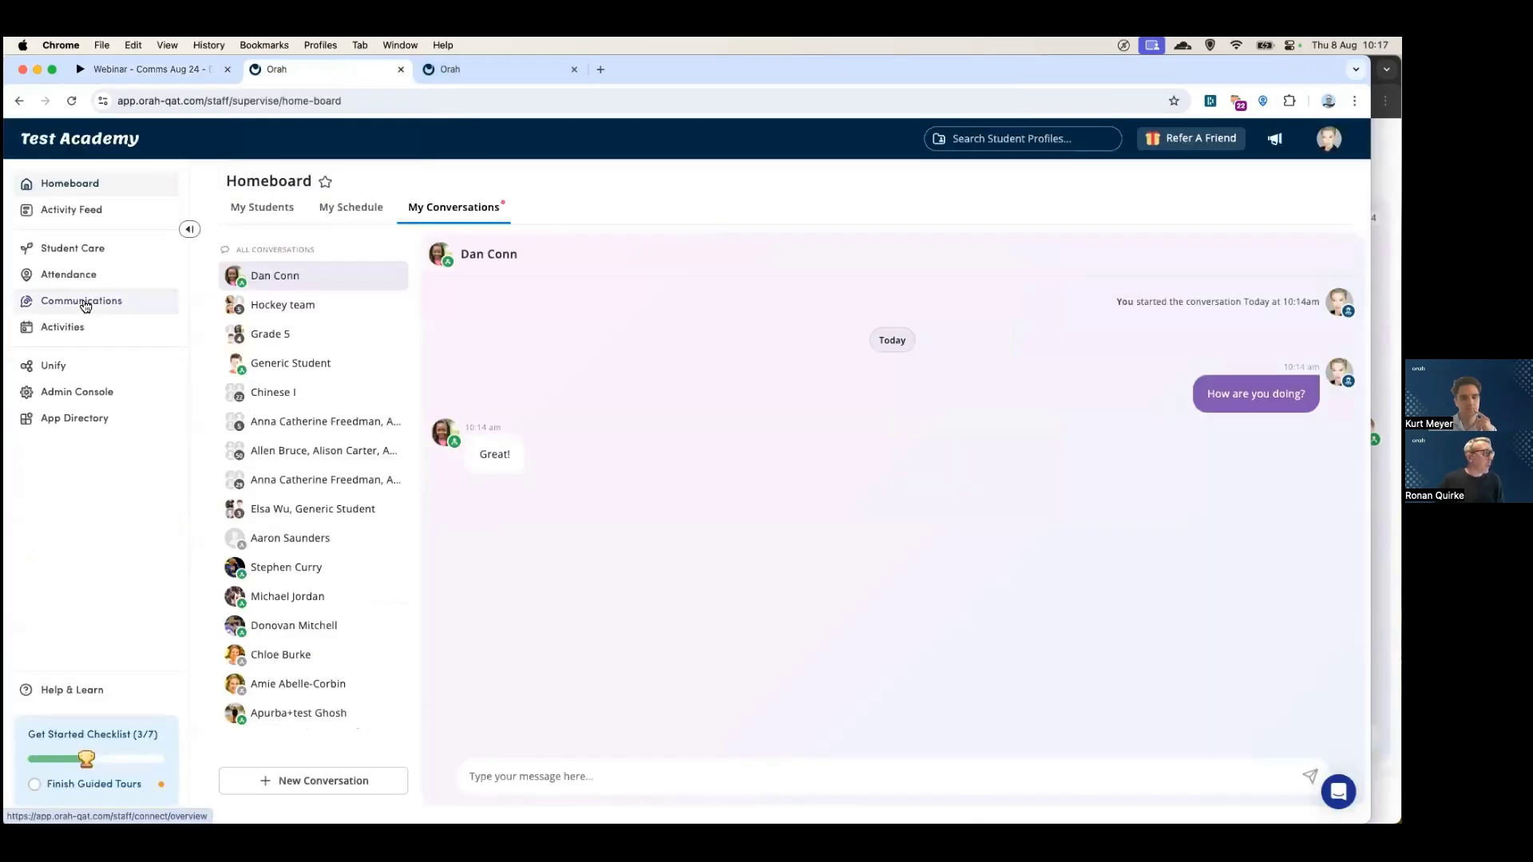
- Open the Communications Broadcasts list of sent broadcasts
{"action": "left_click", "coordinate": [86, 303]}
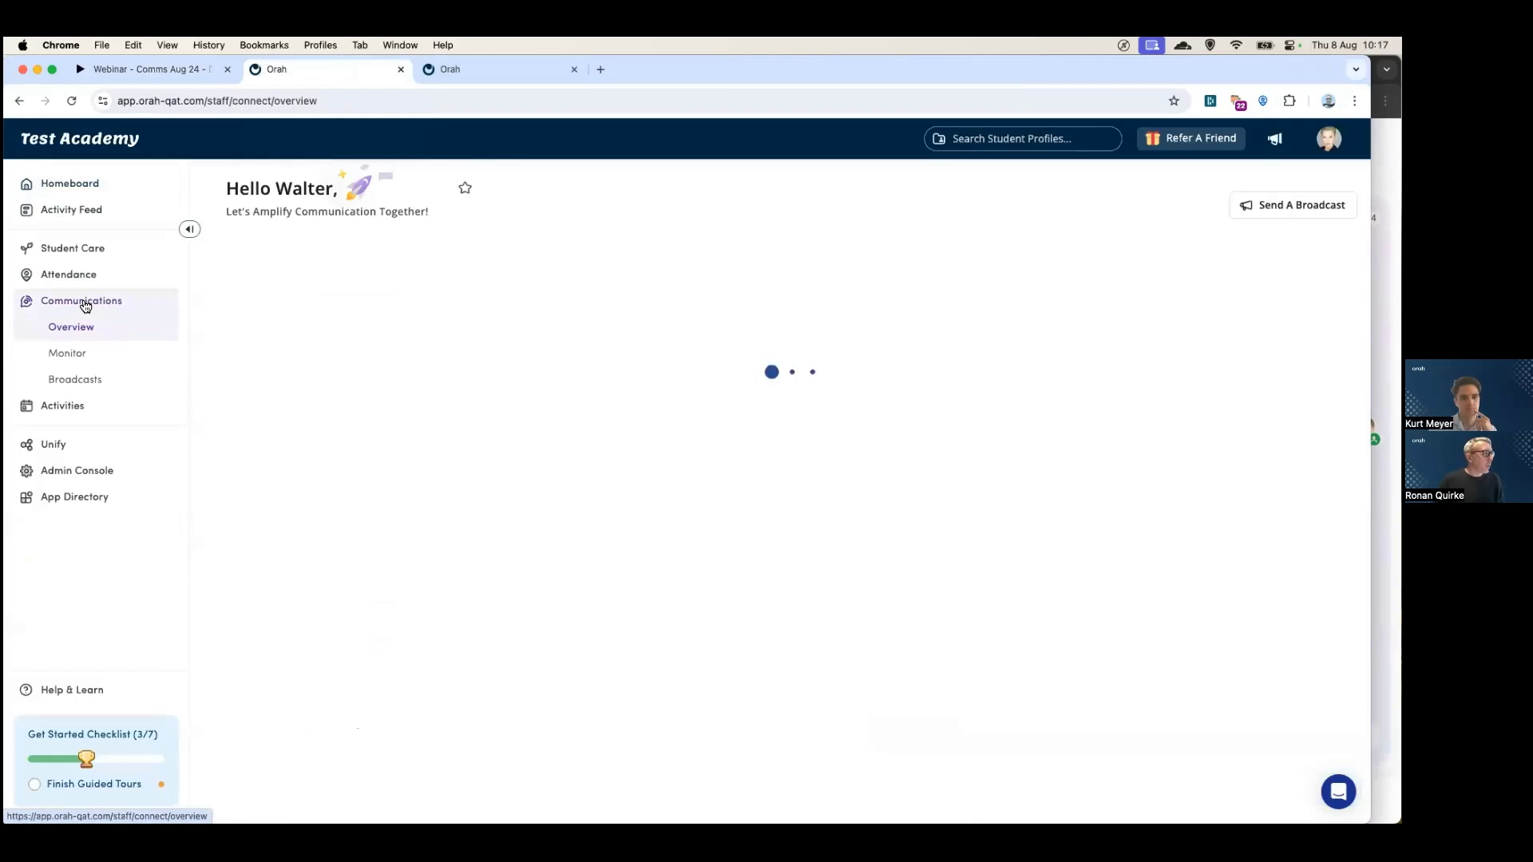
{"action": "left_click", "coordinate": [85, 381]}
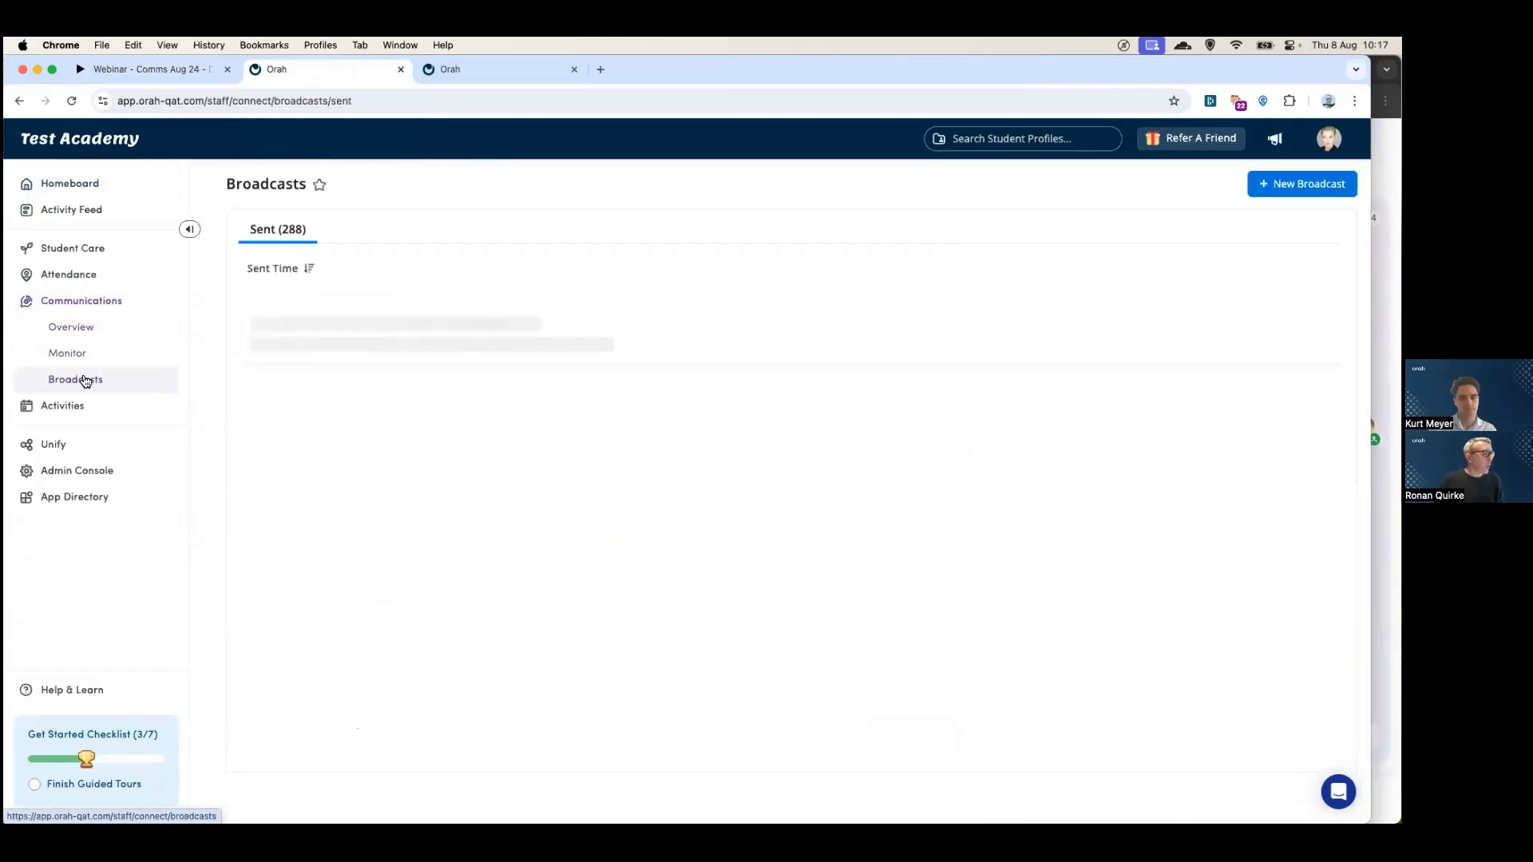
{"action": "scroll", "coordinate": [540, 336], "scroll_direction": "down", "scroll_amount": 1}
{"action": "scroll", "coordinate": [540, 336], "scroll_direction": "up", "scroll_amount": 1}
- Start a new broadcast to specific students filtered by the Grade 5 tag
{"action": "left_click", "coordinate": [1302, 178]}
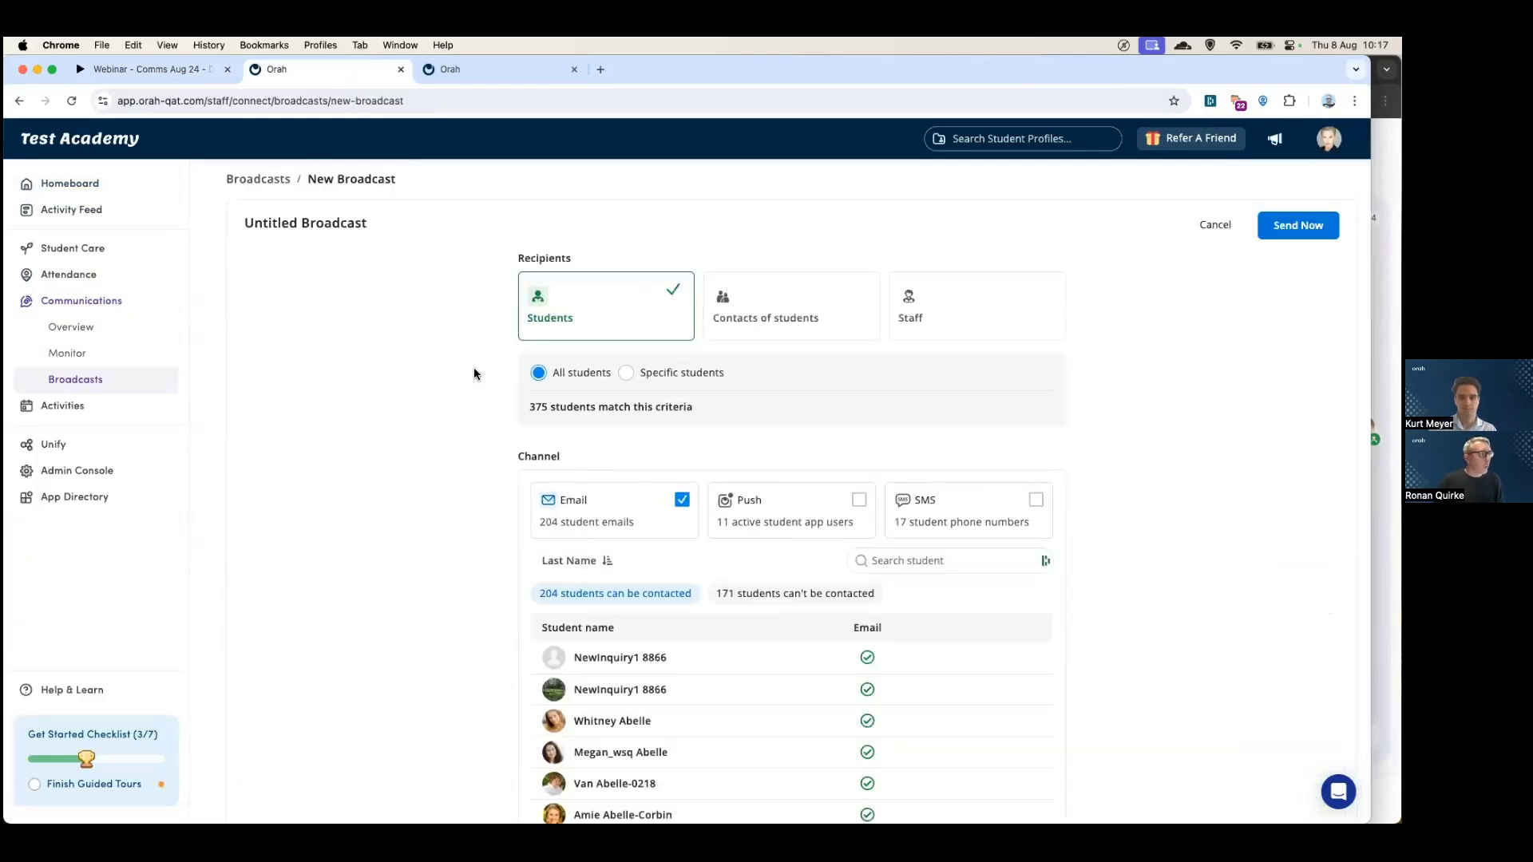
{"action": "scroll", "coordinate": [547, 443], "scroll_direction": "down", "scroll_amount": 1}
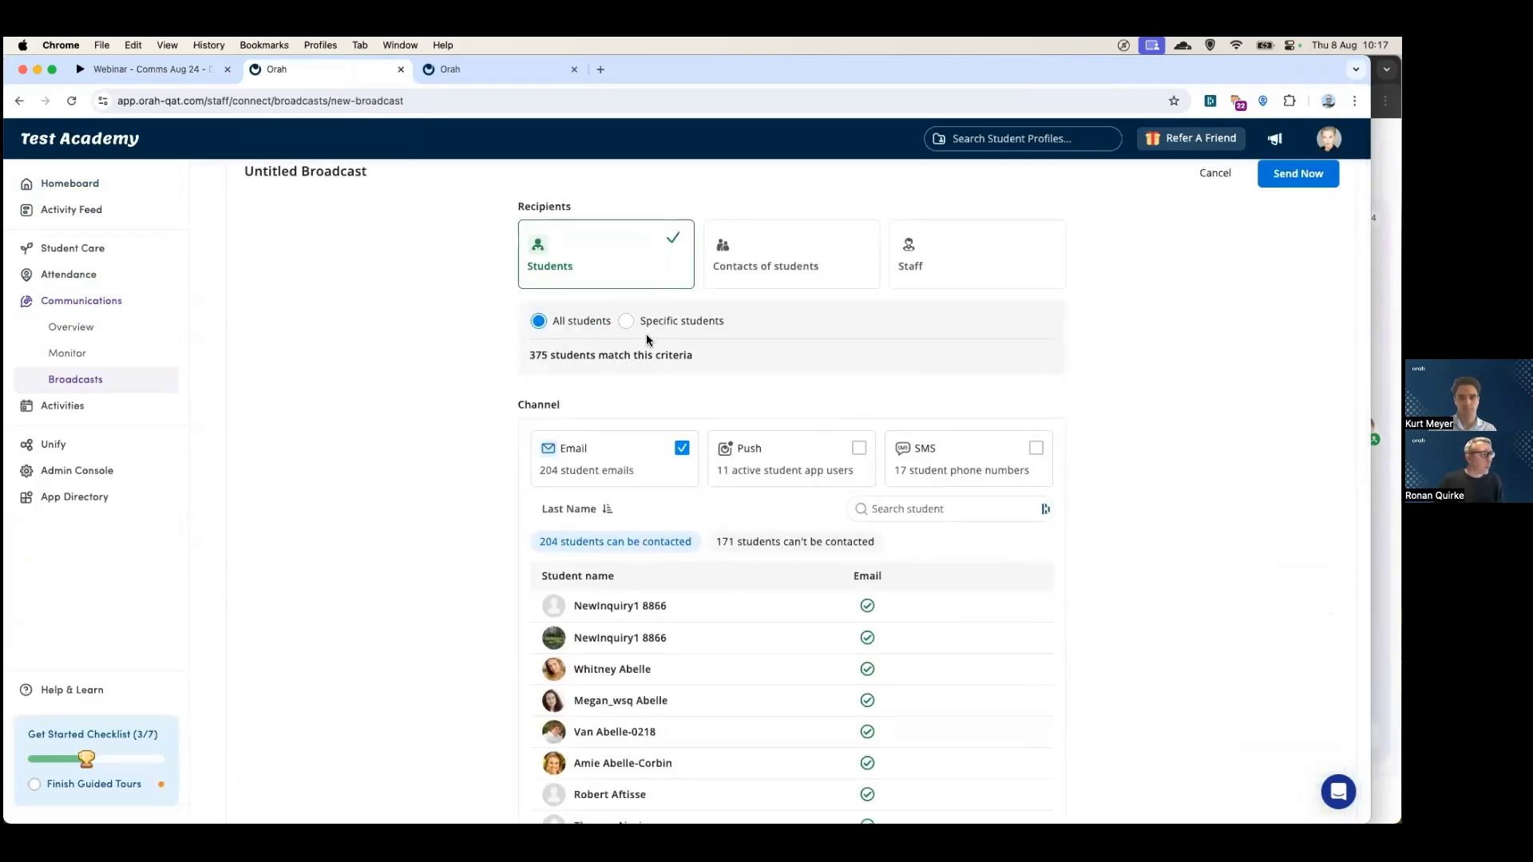
{"action": "left_click", "coordinate": [626, 321]}
{"action": "left_click", "coordinate": [626, 401]}
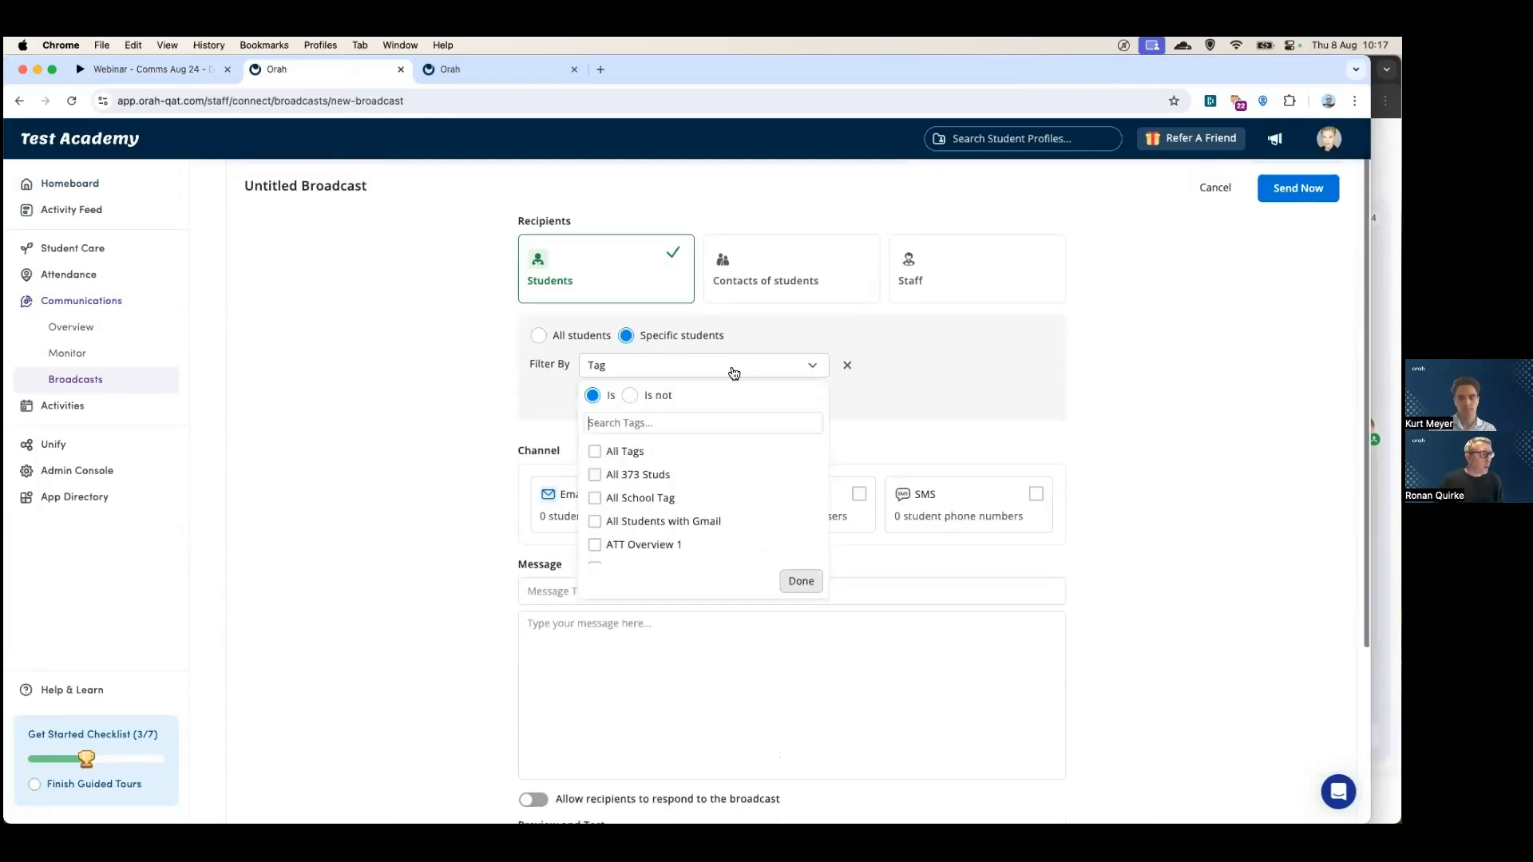
{"action": "type", "text": "grad"}
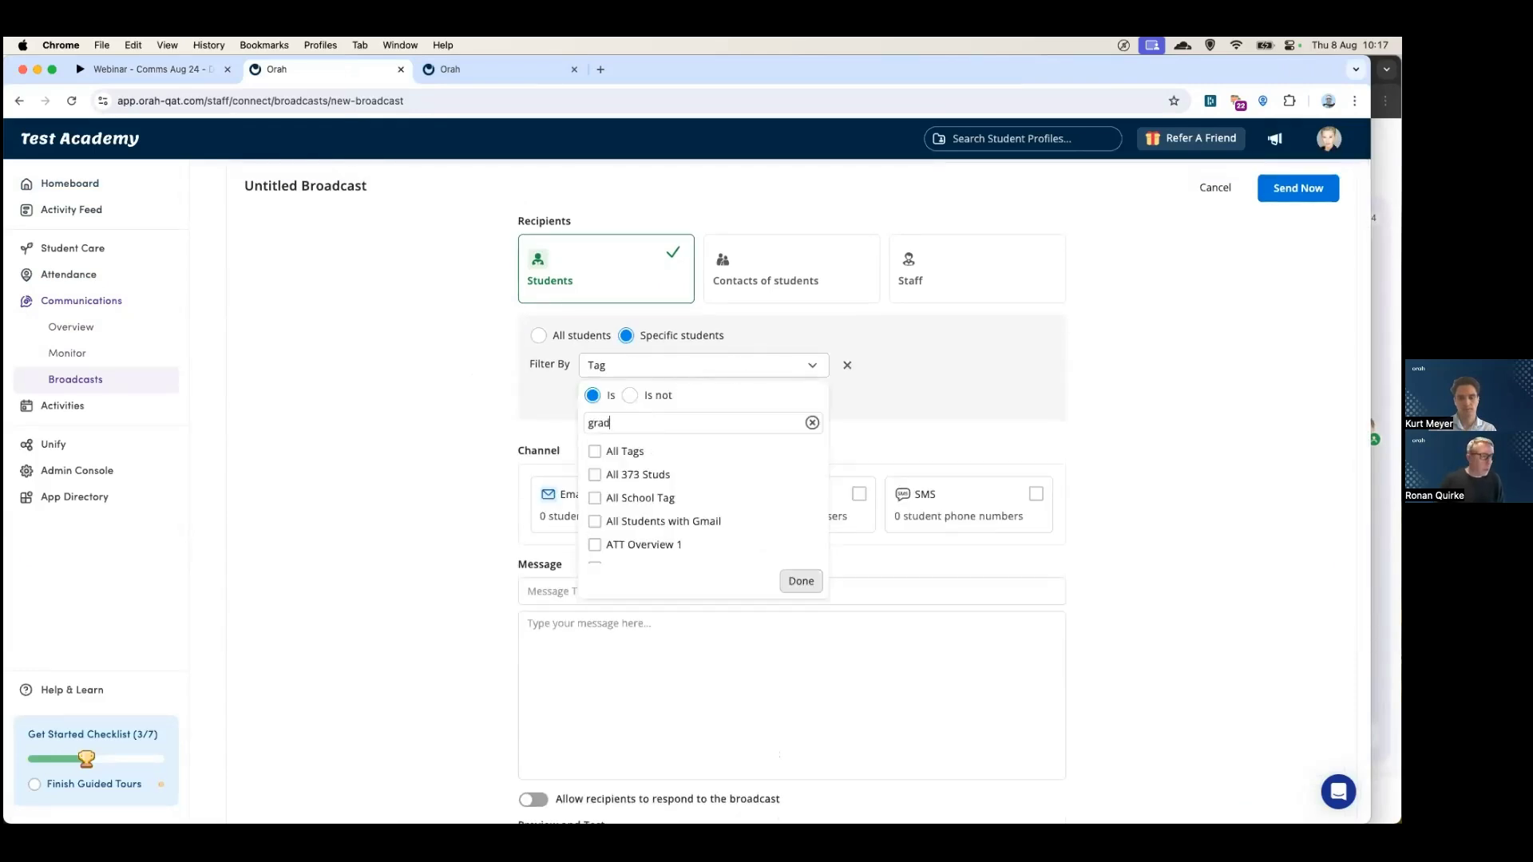
{"action": "left_click", "coordinate": [600, 457]}
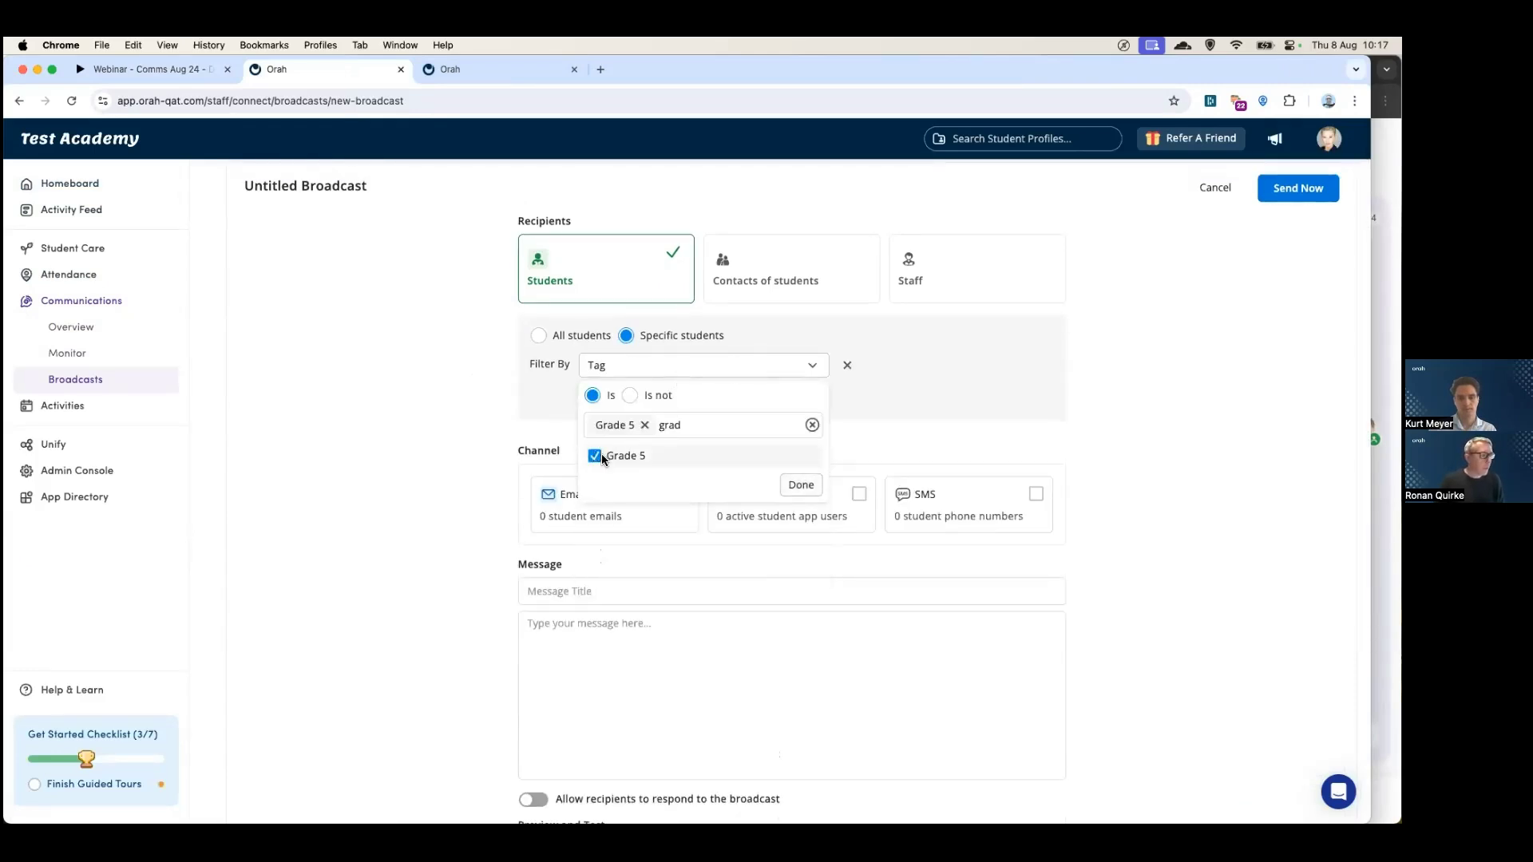
{"action": "left_click", "coordinate": [800, 486]}
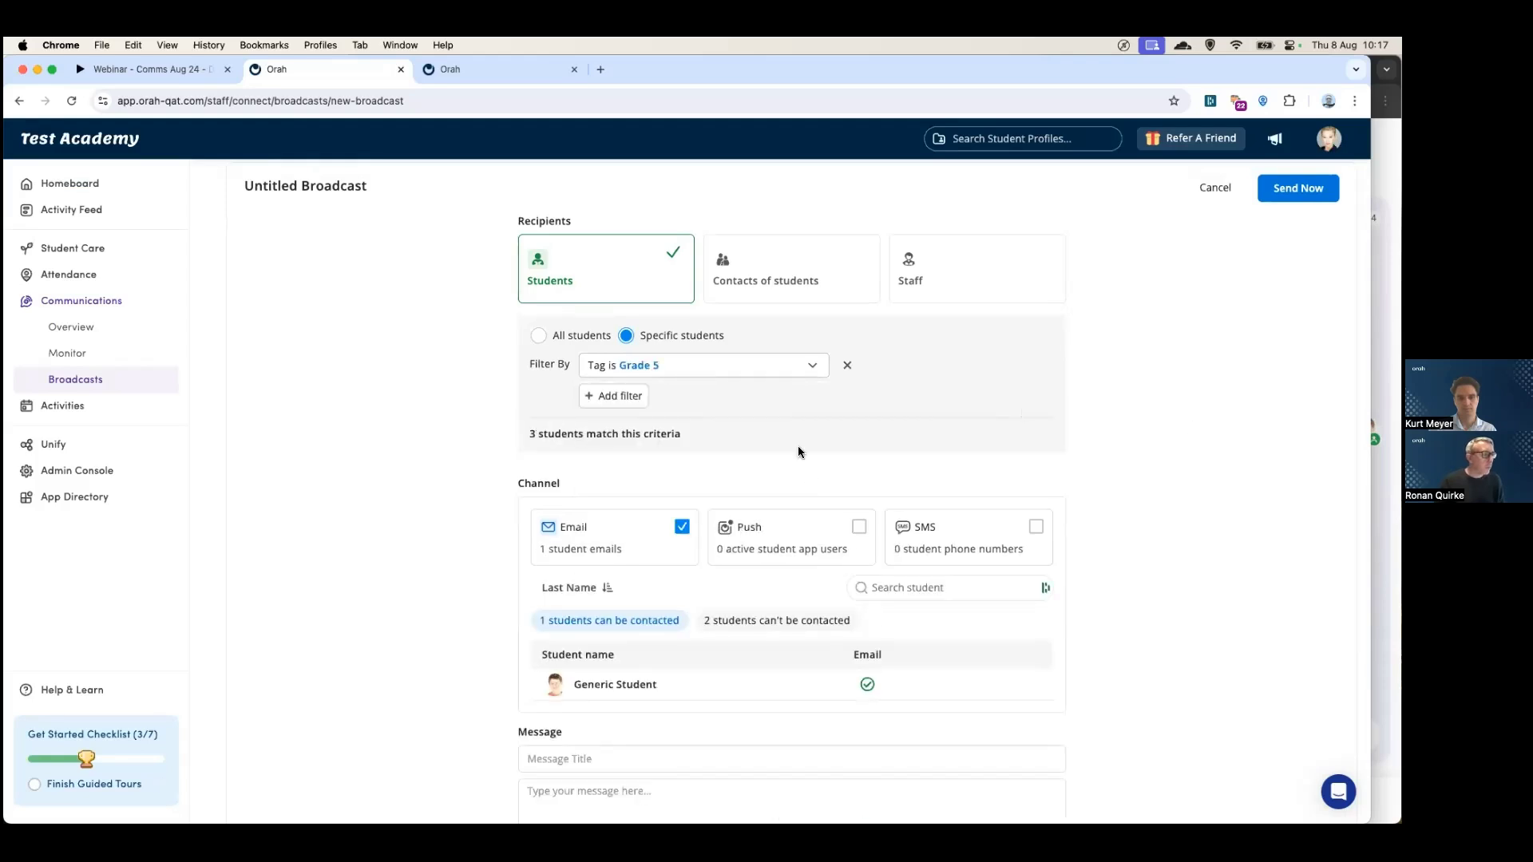
- Review contactable and uncontactable Grade 5 students, then discard the draft broadcast
{"action": "scroll", "coordinate": [403, 466], "scroll_direction": "down", "scroll_amount": 5}
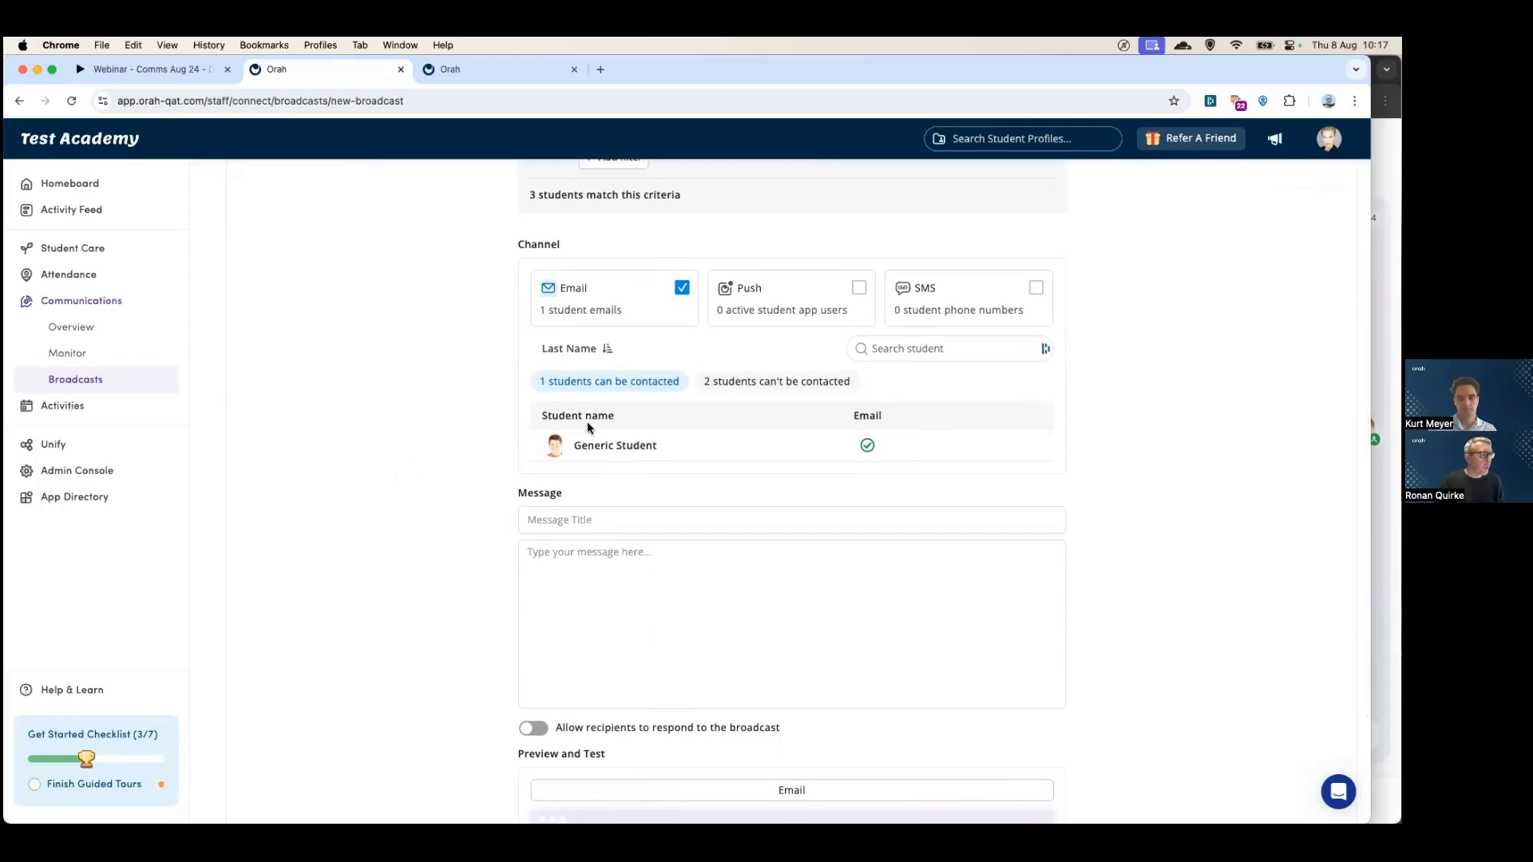
{"action": "left_click", "coordinate": [710, 381]}
{"action": "left_click", "coordinate": [622, 391]}
{"action": "scroll", "coordinate": [550, 447], "scroll_direction": "down", "scroll_amount": 4}
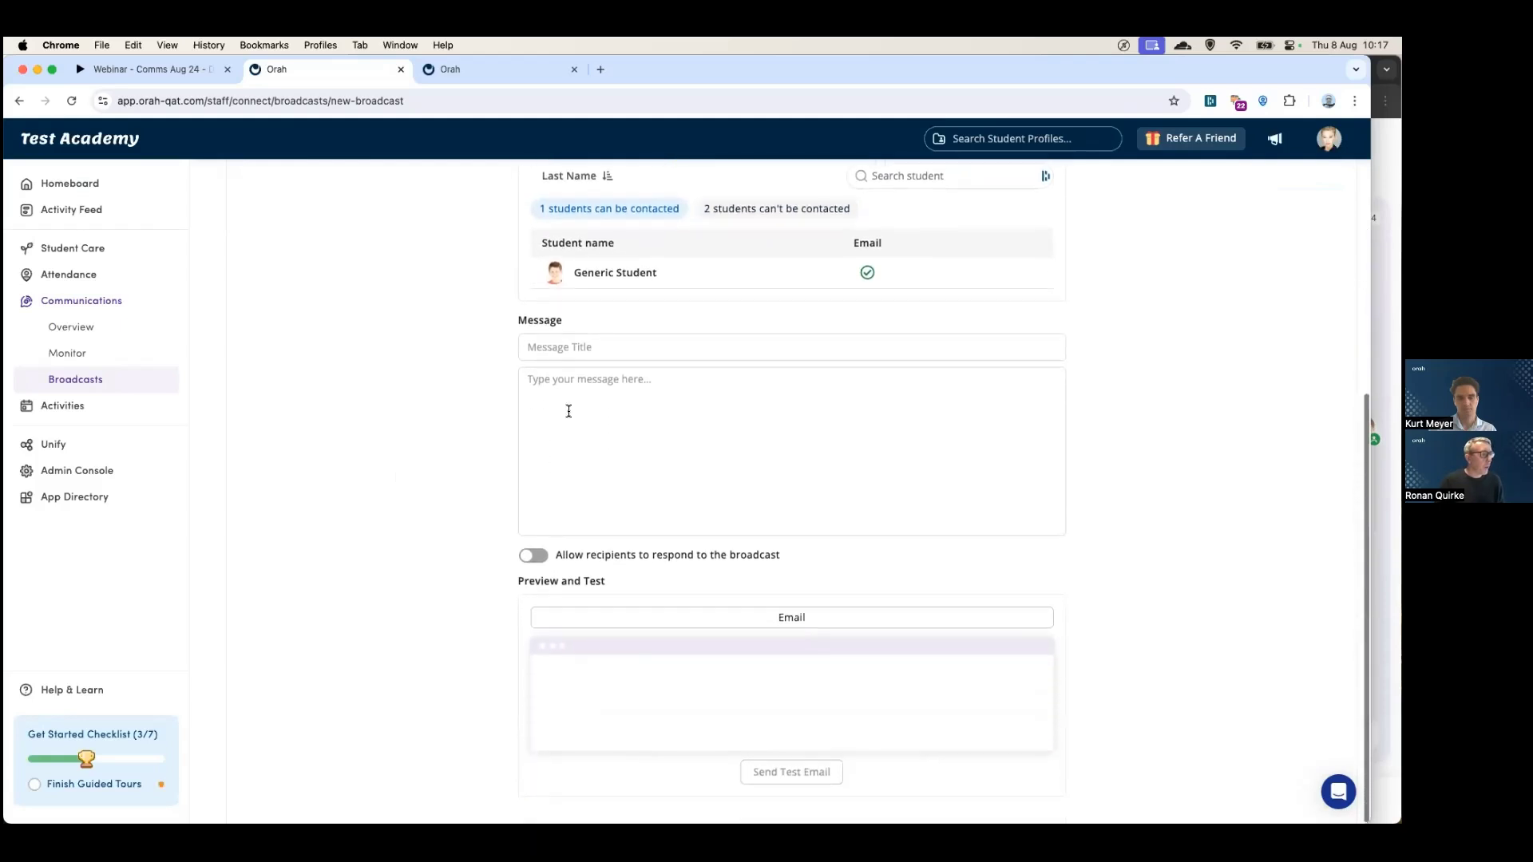
{"action": "scroll", "coordinate": [569, 468], "scroll_direction": "up", "scroll_amount": 4}
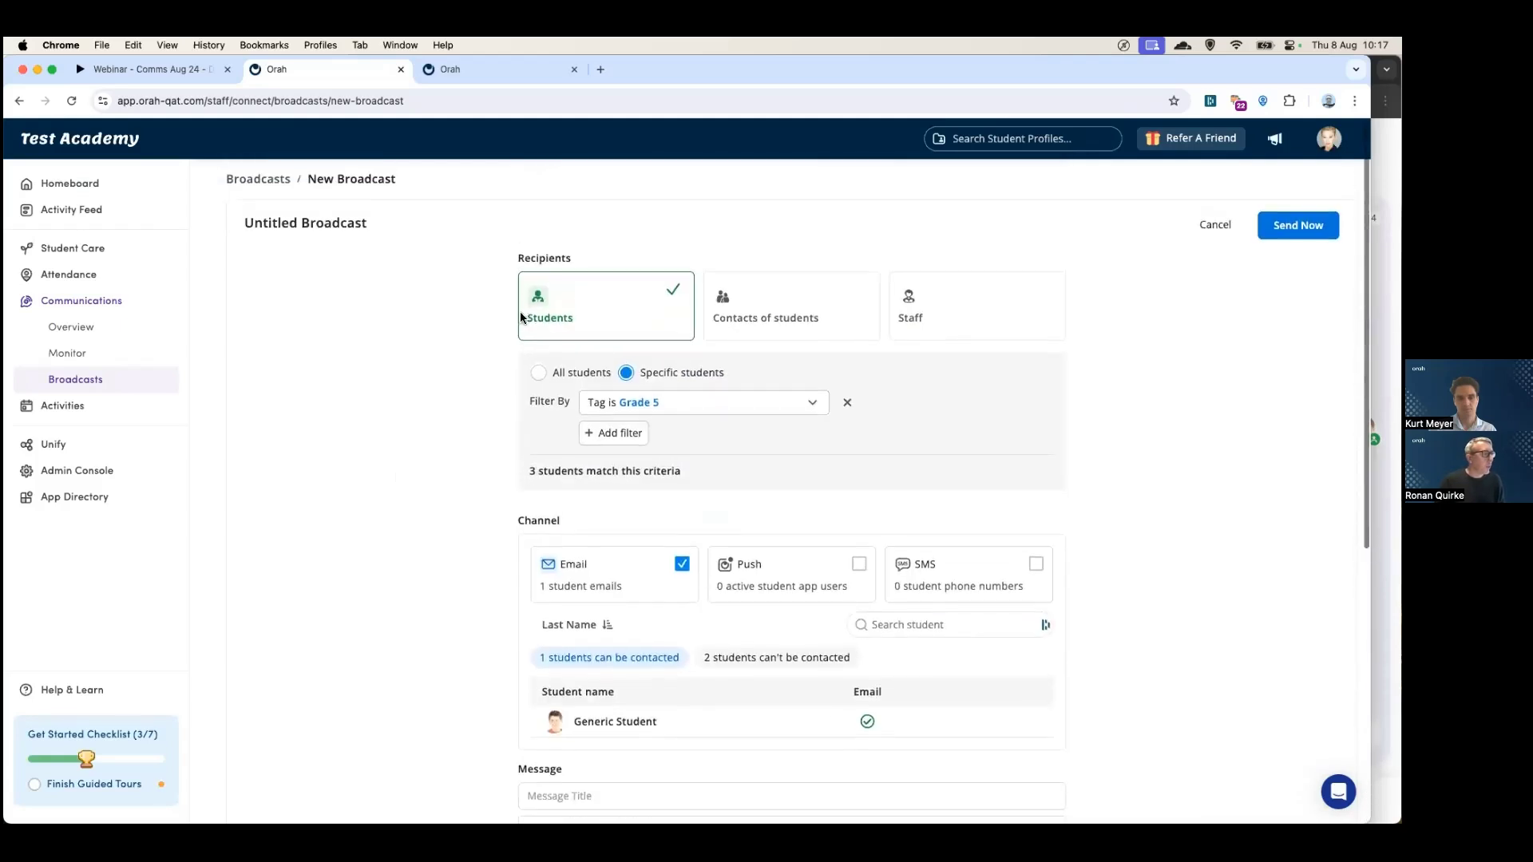
{"action": "left_click", "coordinate": [1210, 228]}
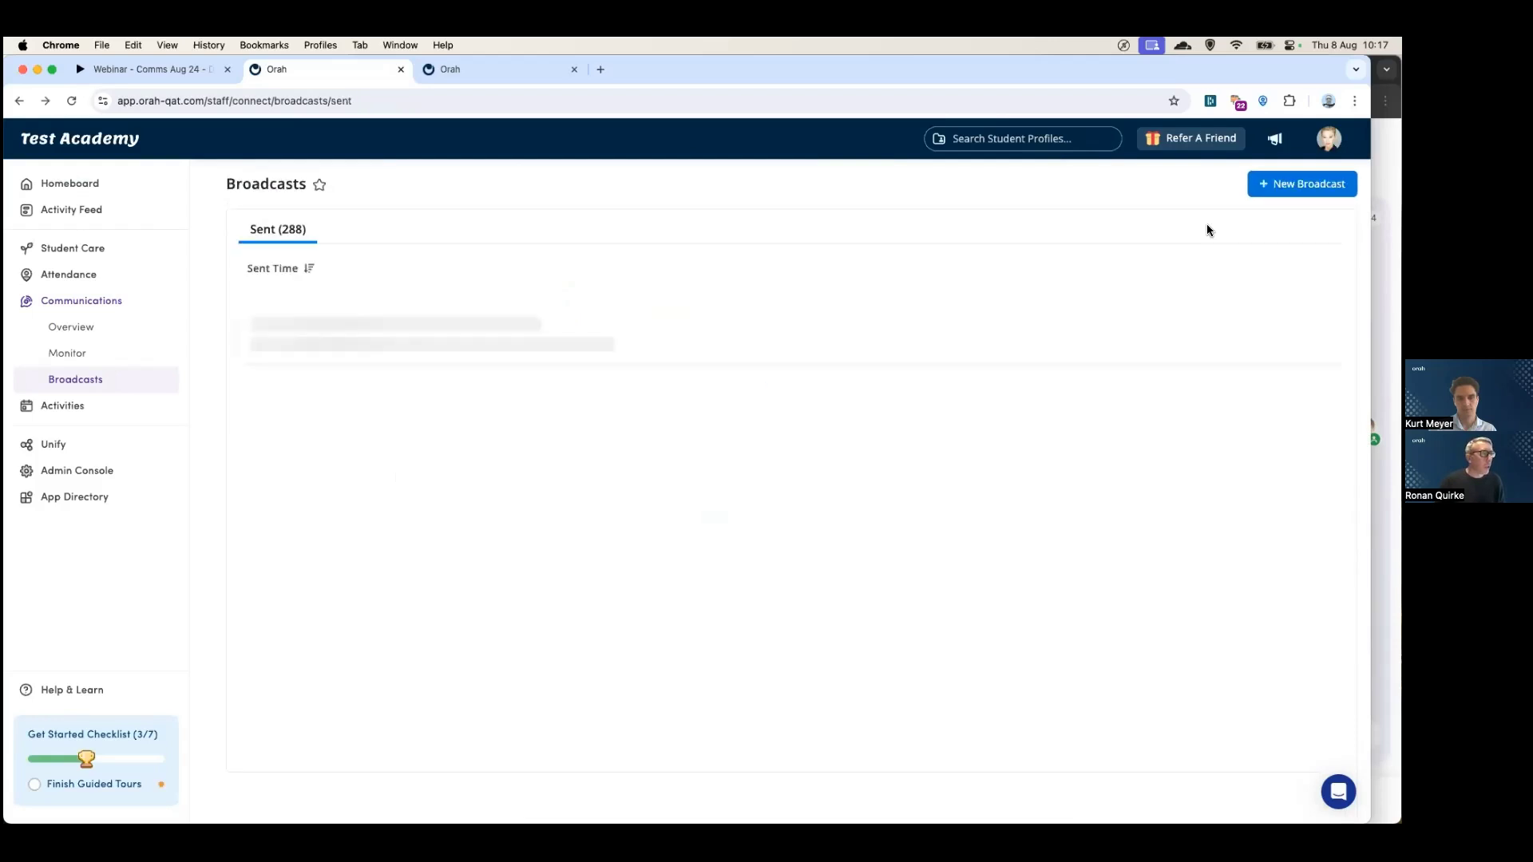
{"action": "left_click", "coordinate": [903, 343]}
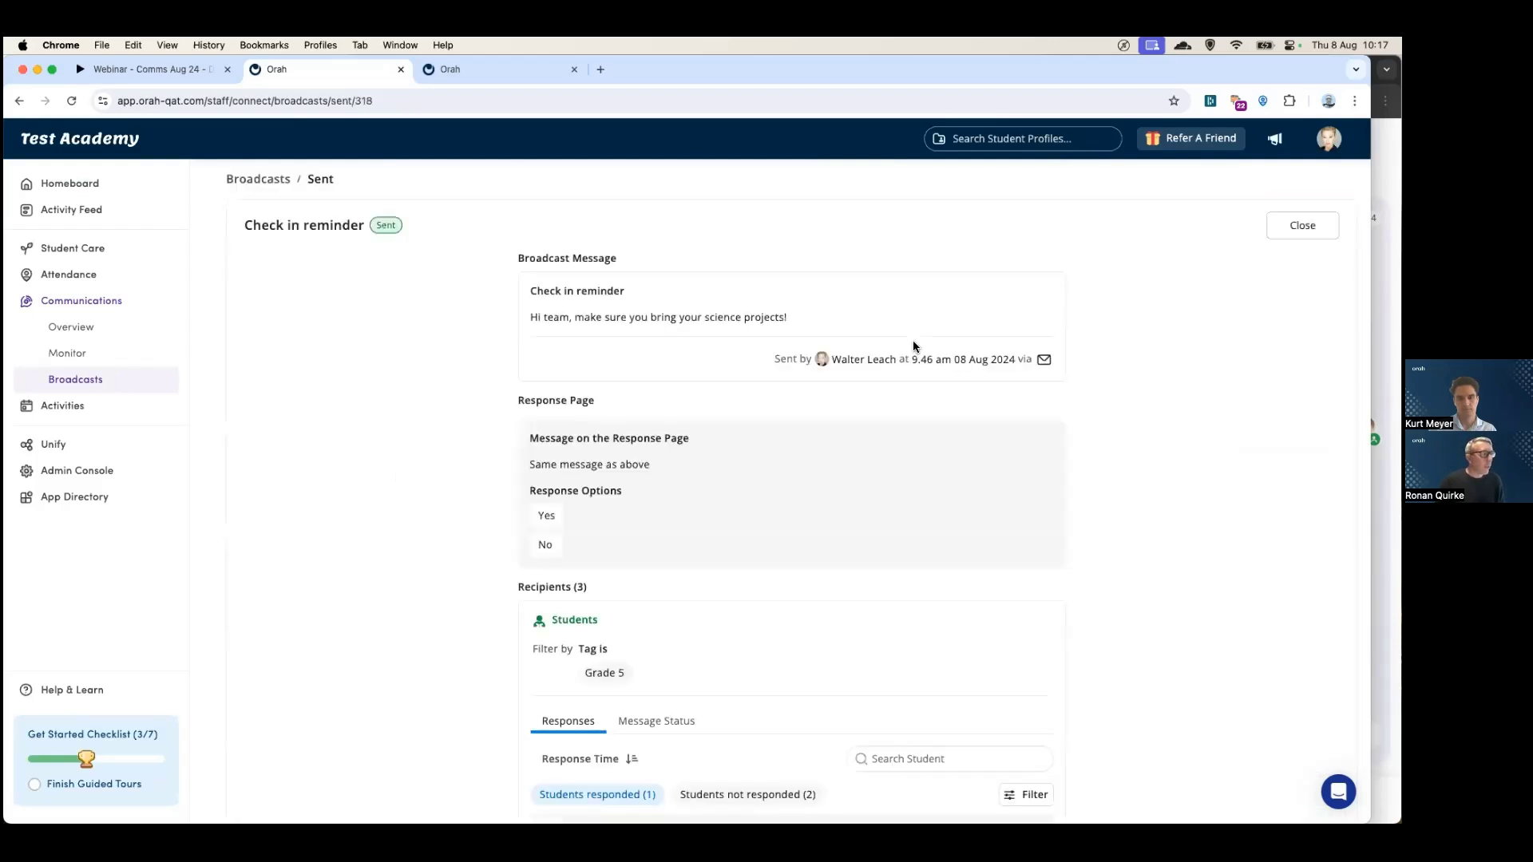
{"action": "scroll", "coordinate": [558, 480], "scroll_direction": "down", "scroll_amount": 2}
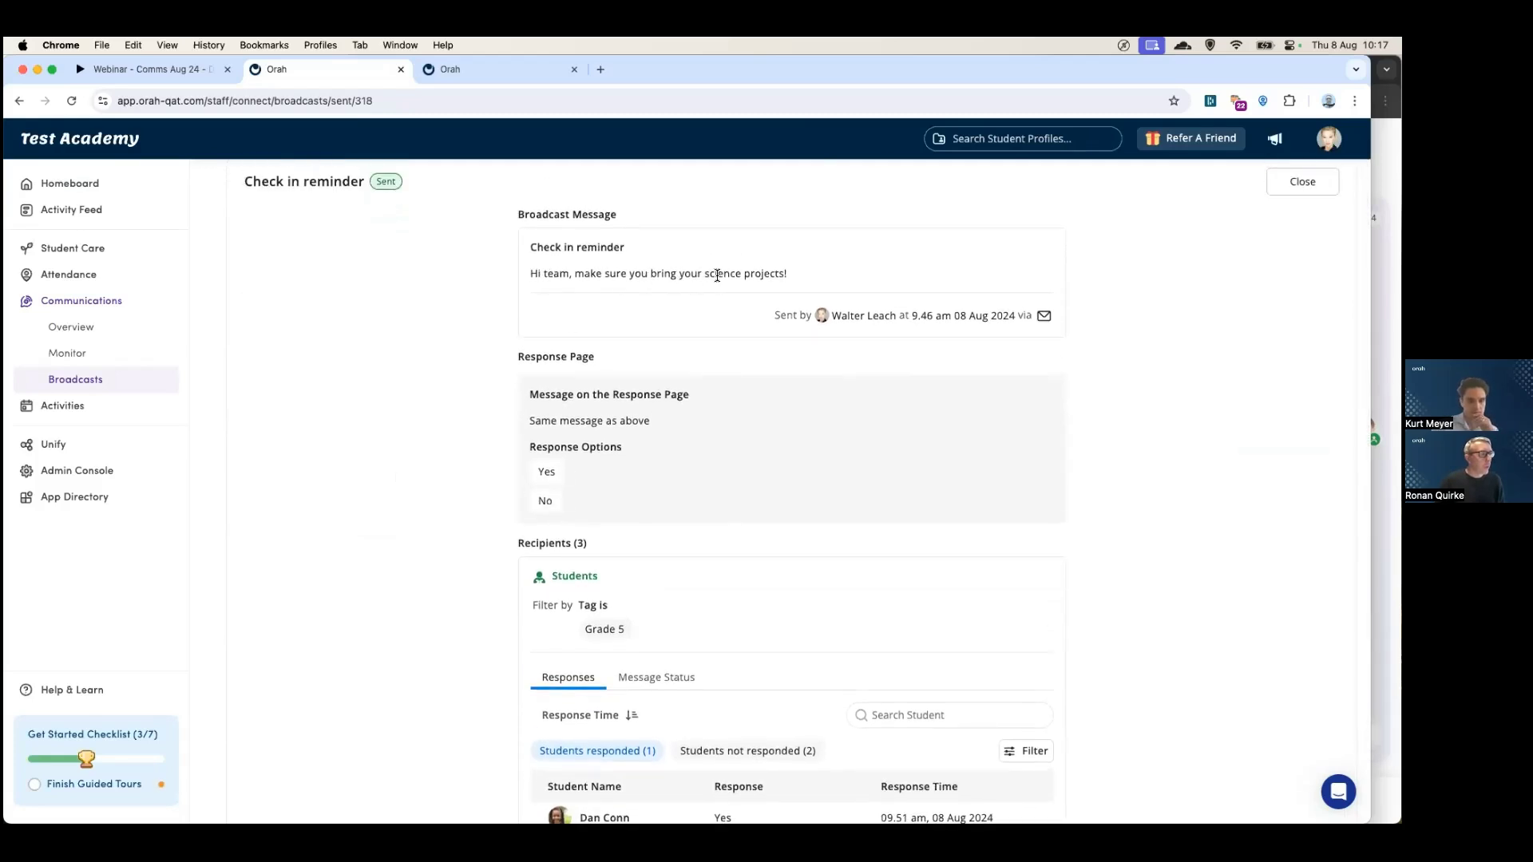
{"action": "scroll", "coordinate": [609, 435], "scroll_direction": "down", "scroll_amount": 3}
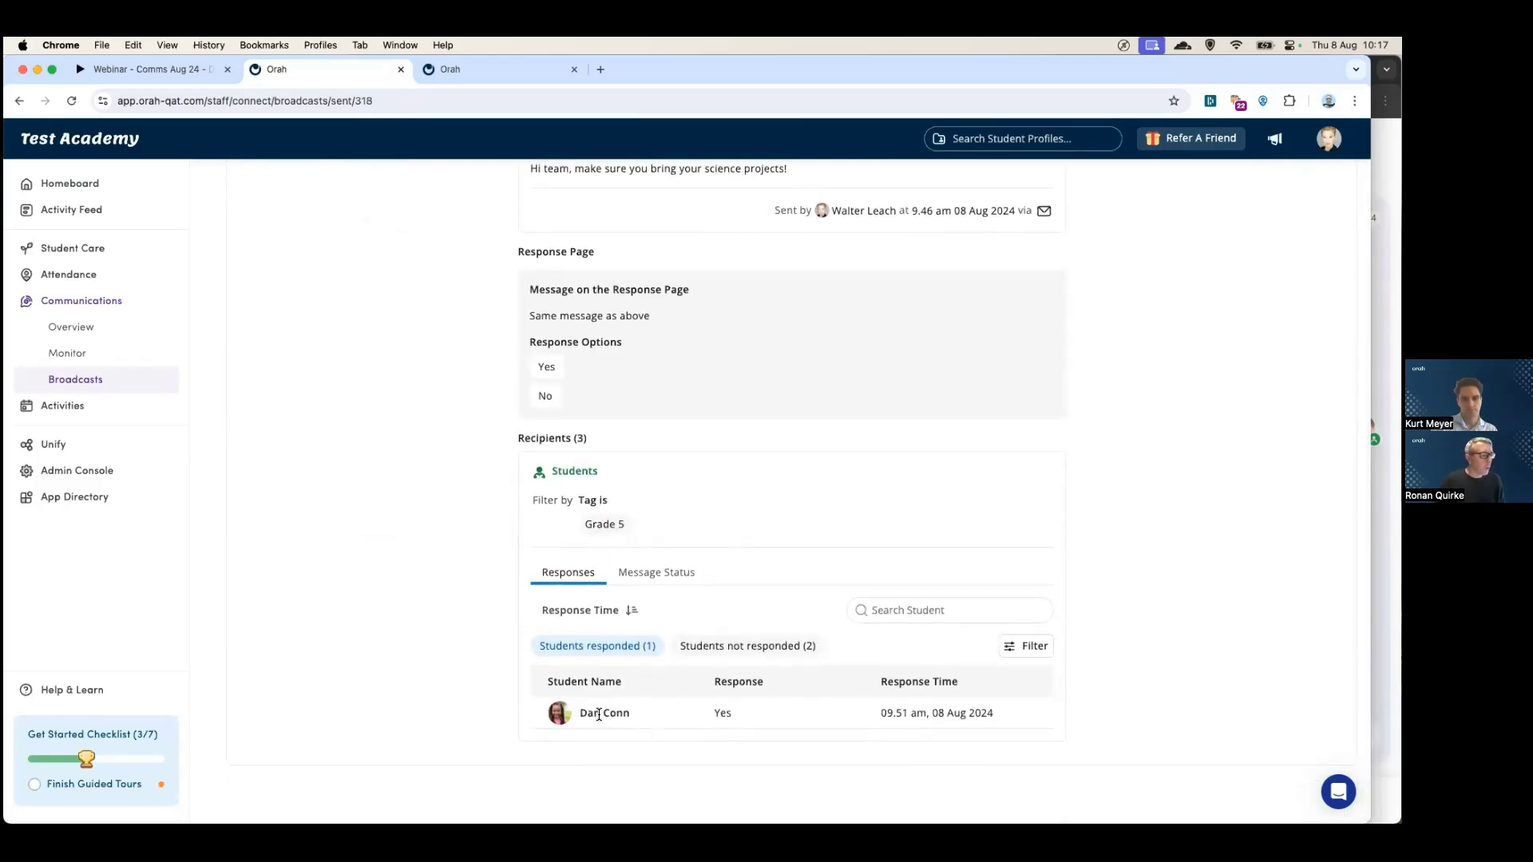
{"action": "left_click", "coordinate": [752, 647]}
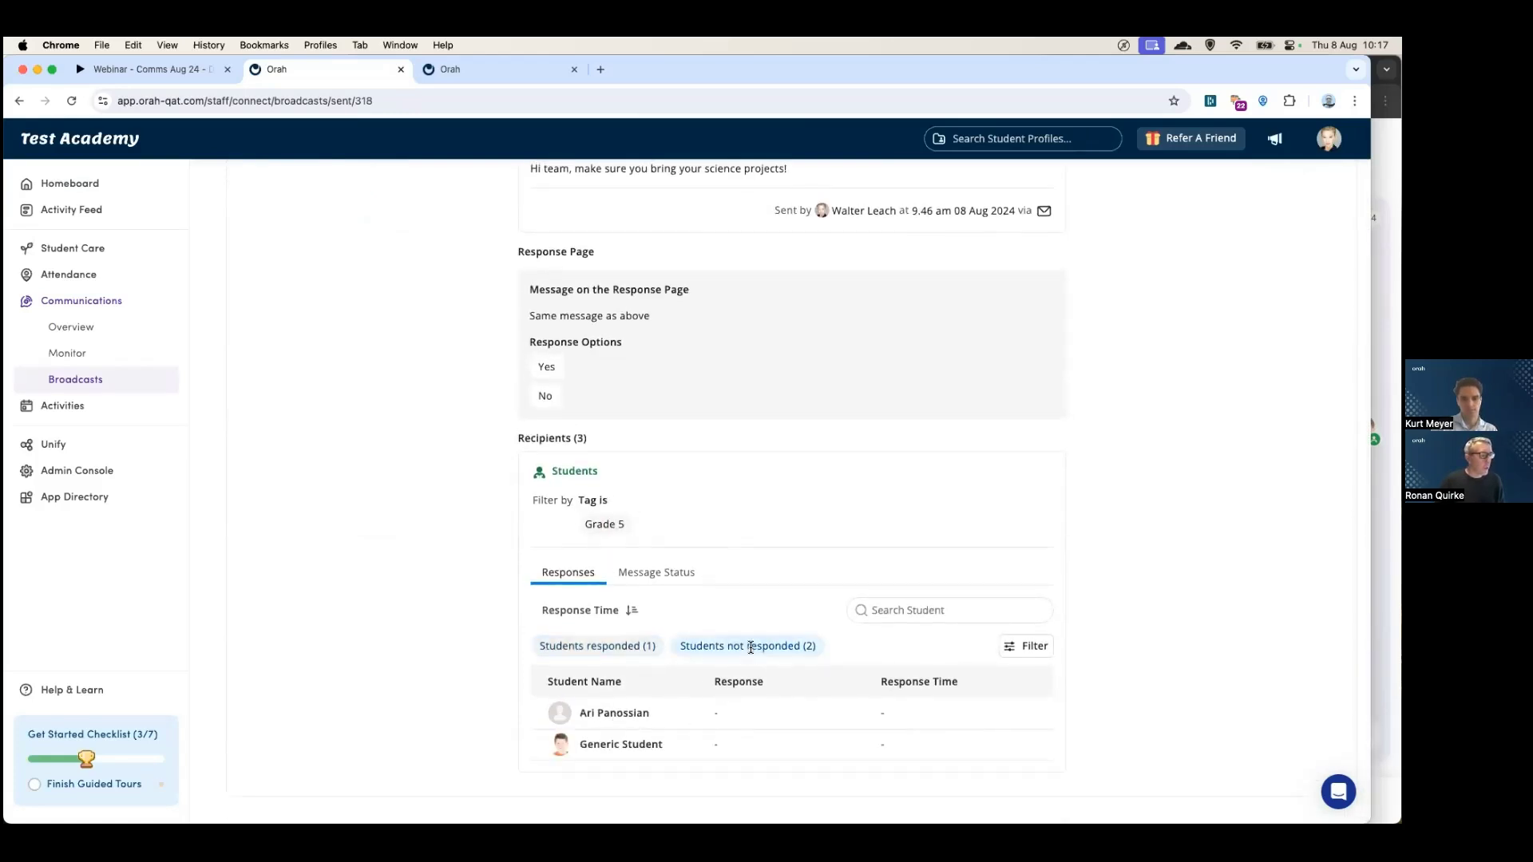
{"action": "left_click", "coordinate": [620, 653]}
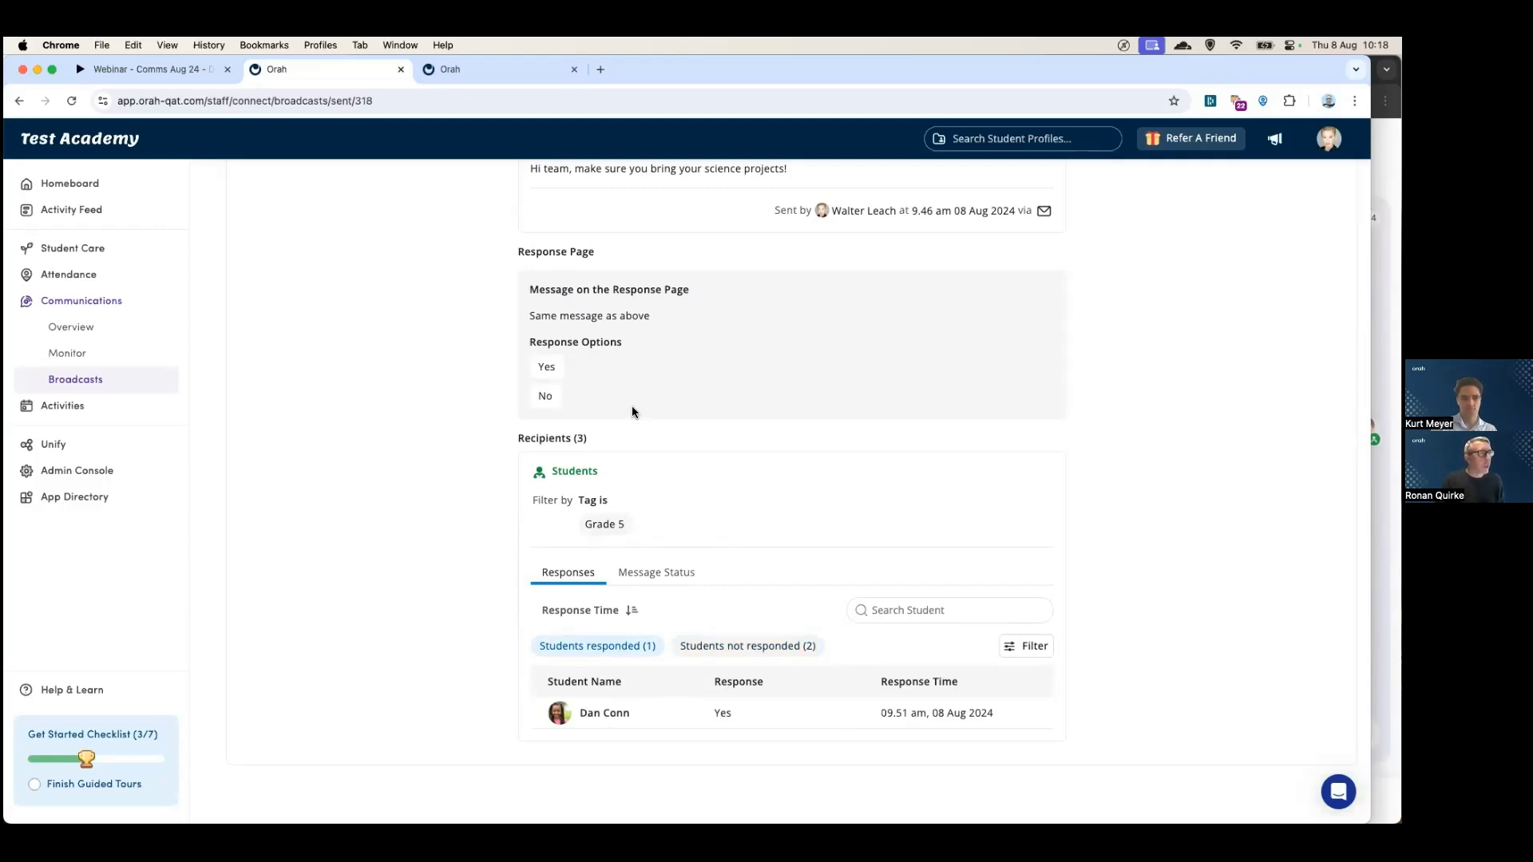
{"action": "scroll", "coordinate": [631, 412], "scroll_direction": "up", "scroll_amount": 4}
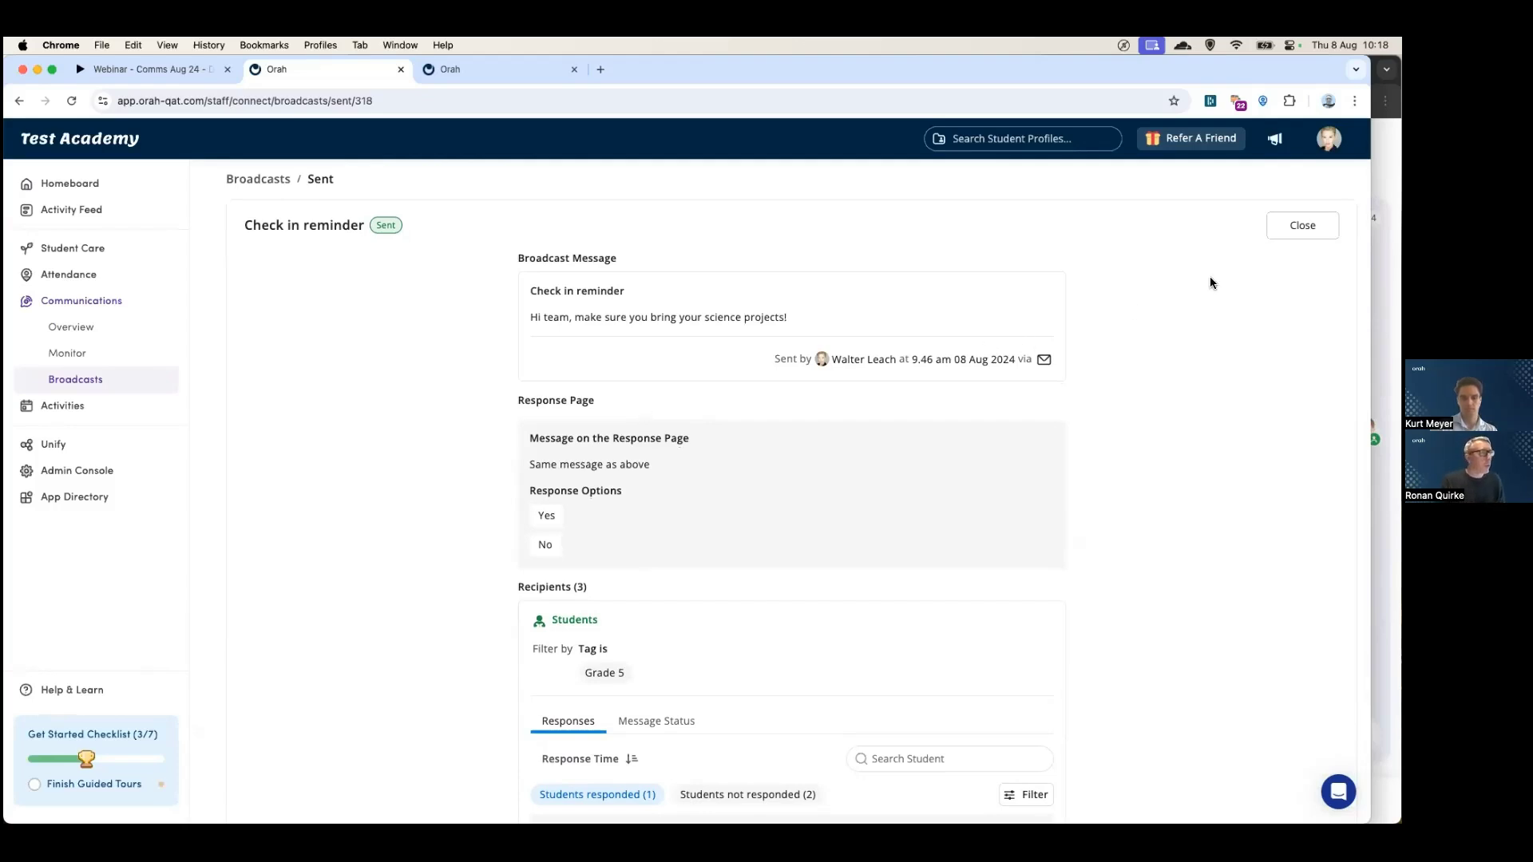
{"action": "key", "text": "super+bracketleft"}
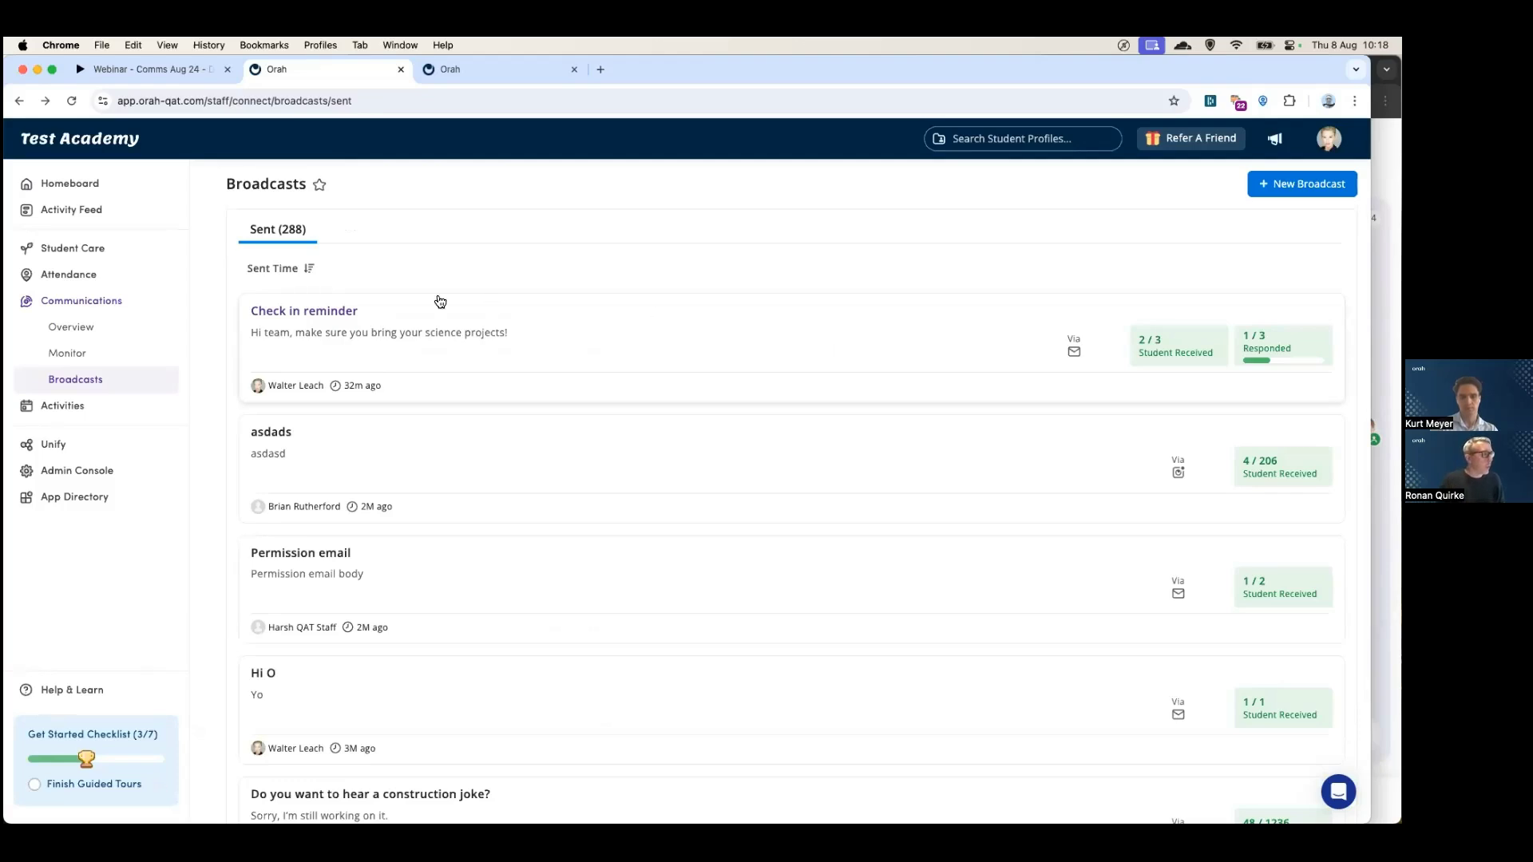
- Review Test Academy's Communications overview, then bring up Knox Grammar's overview (314 students, 100 staff)
{"action": "left_click", "coordinate": [89, 335]}
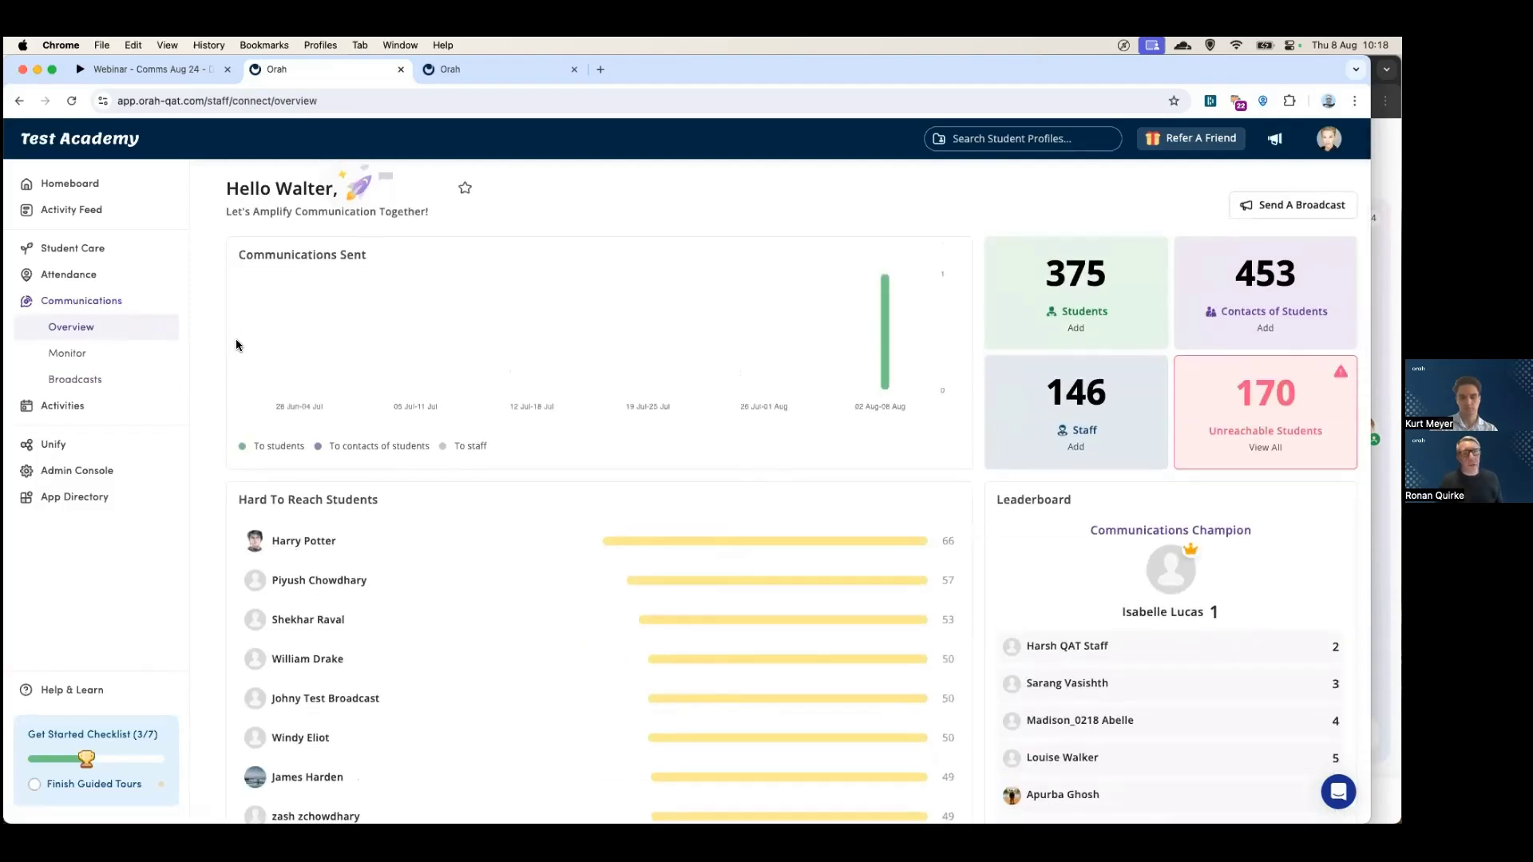
{"action": "scroll", "coordinate": [239, 348], "scroll_direction": "down", "scroll_amount": 3}
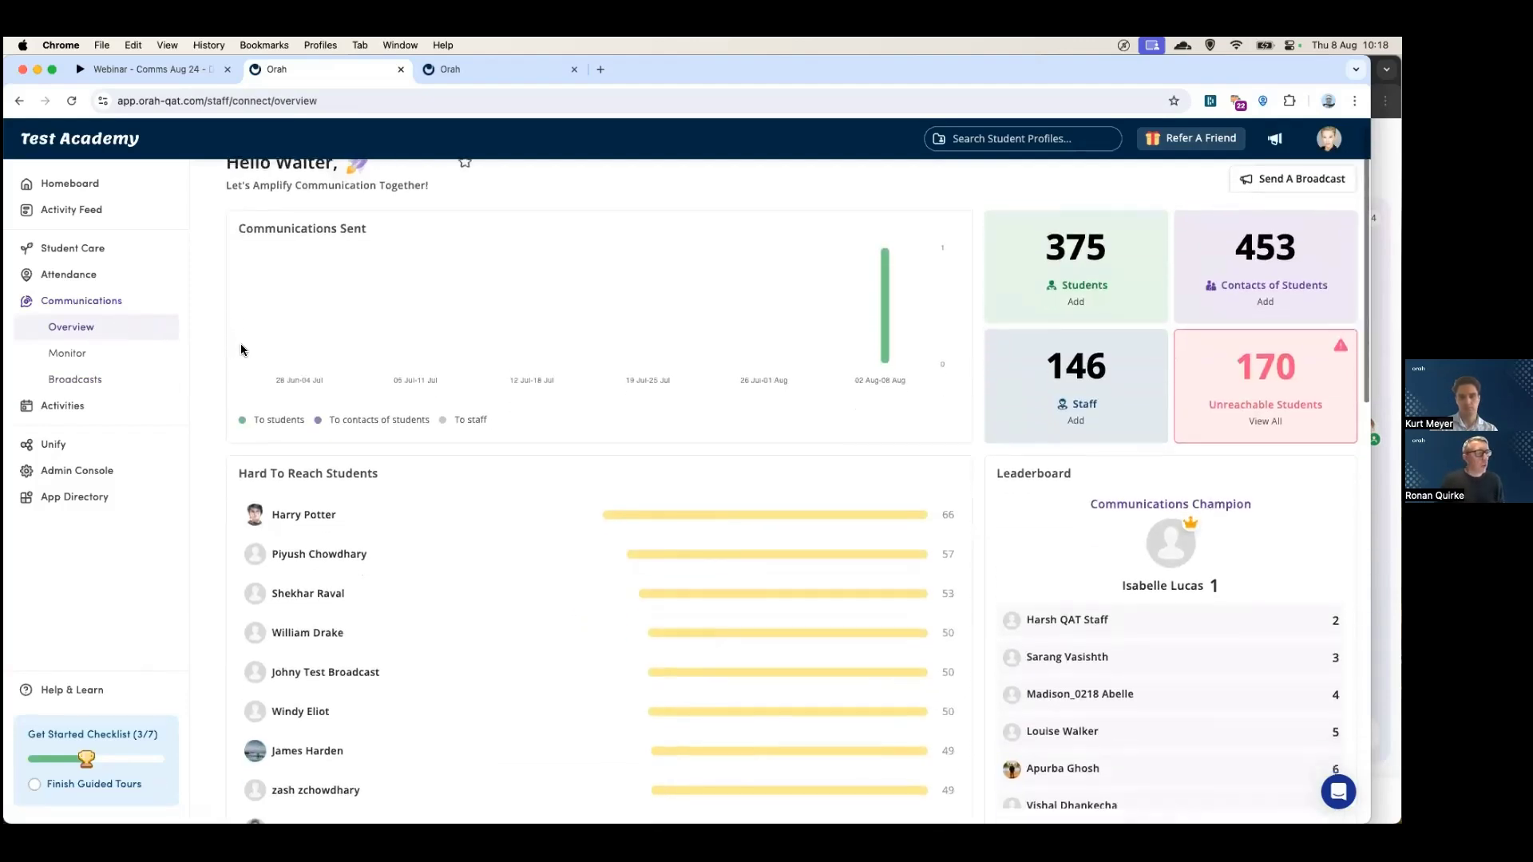
{"action": "scroll", "coordinate": [241, 349], "scroll_direction": "down", "scroll_amount": 5}
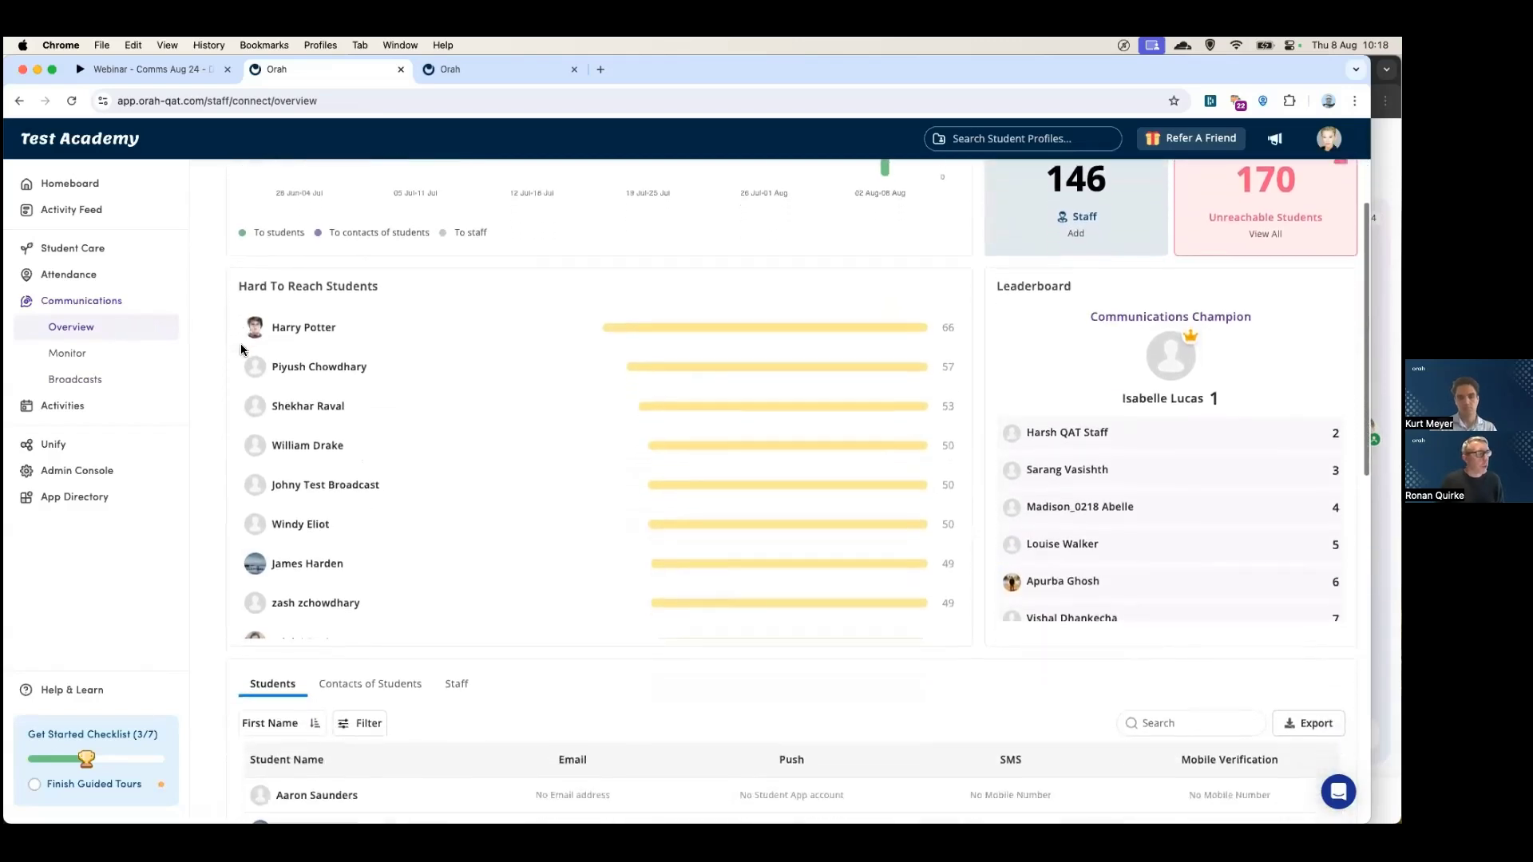
{"action": "scroll", "coordinate": [239, 347], "scroll_direction": "down", "scroll_amount": 6}
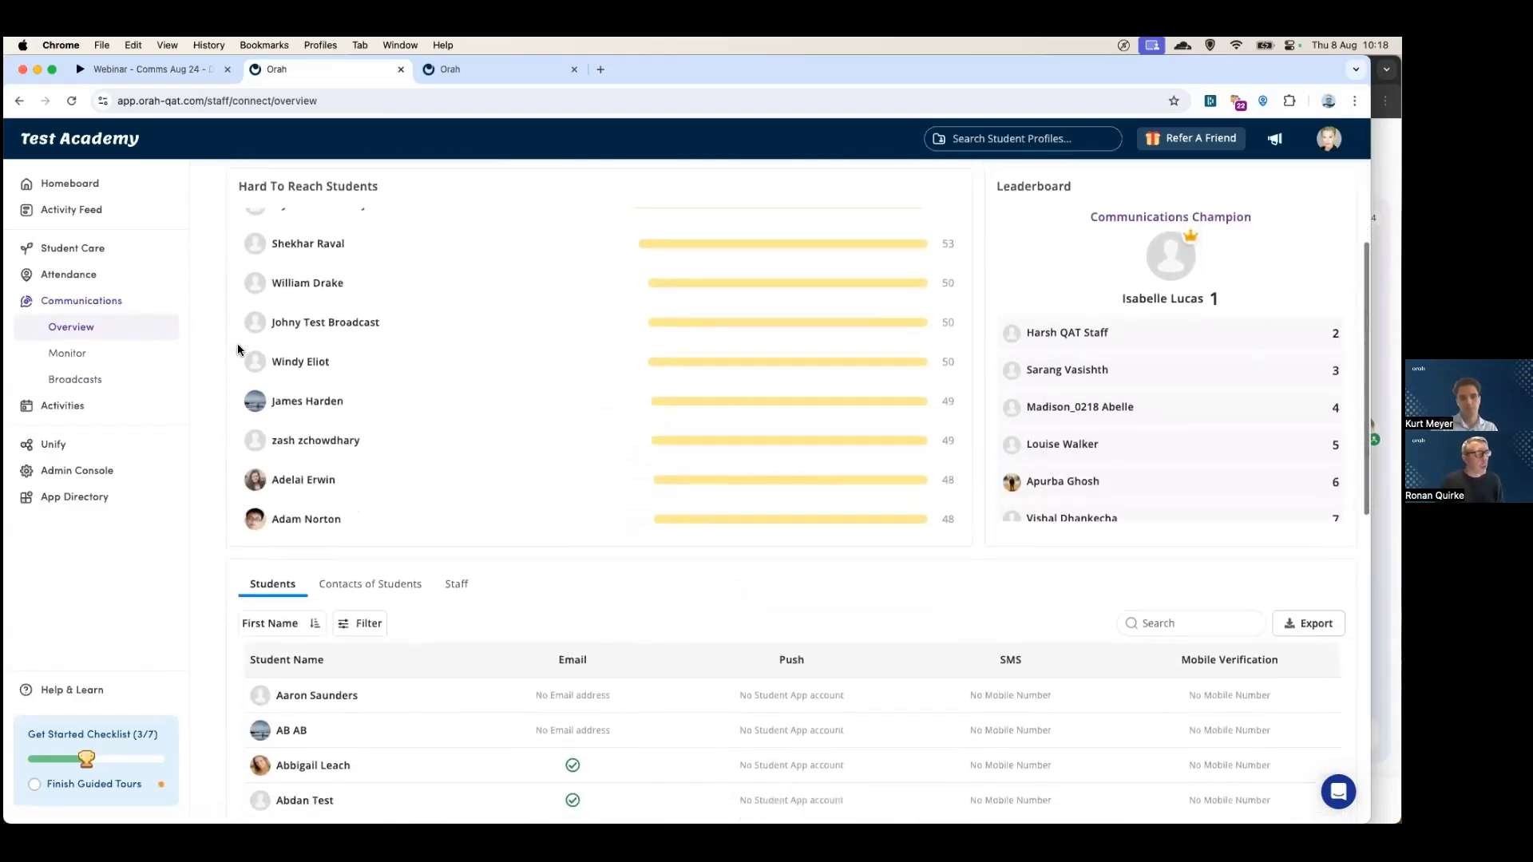
{"action": "scroll", "coordinate": [237, 349], "scroll_direction": "up", "scroll_amount": 14}
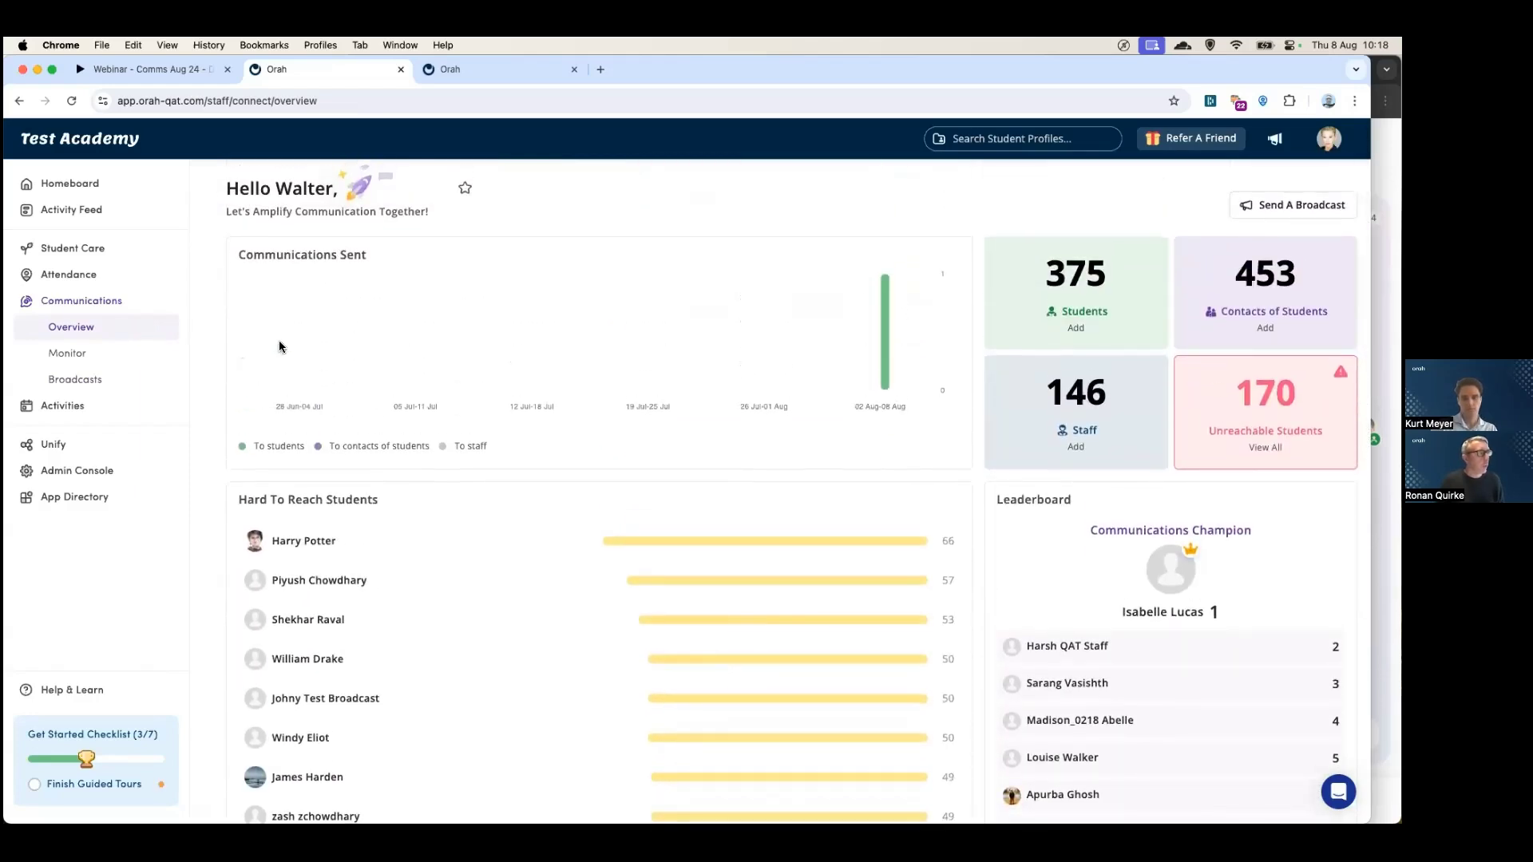
{"action": "left_click", "coordinate": [458, 74]}
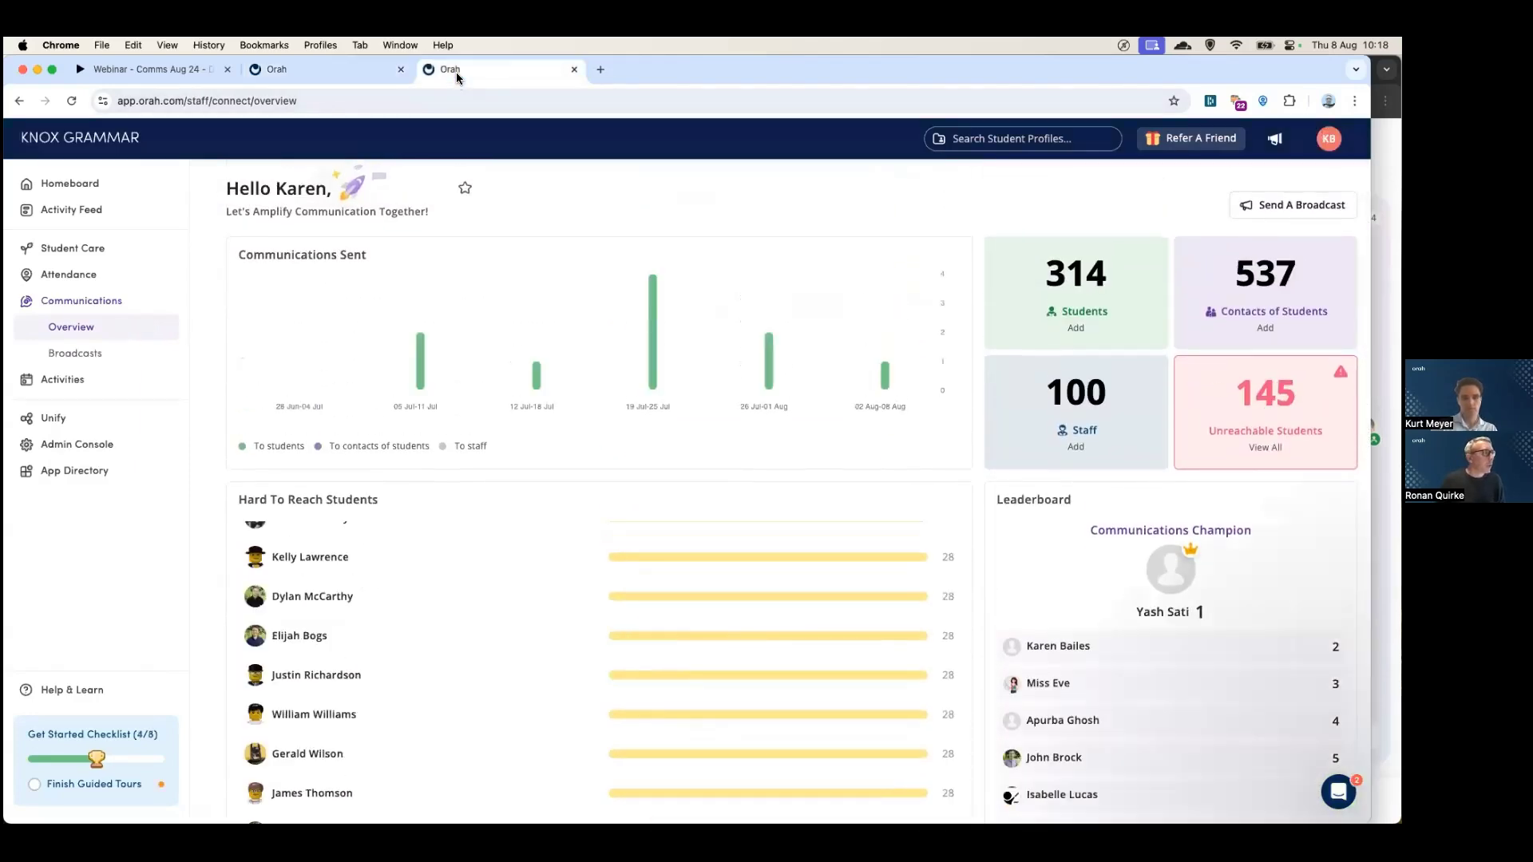
- Scroll through Knox Grammar's students table, then return to Test Academy's overview (375 students)
{"action": "mouse_move", "coordinate": [651, 352]}
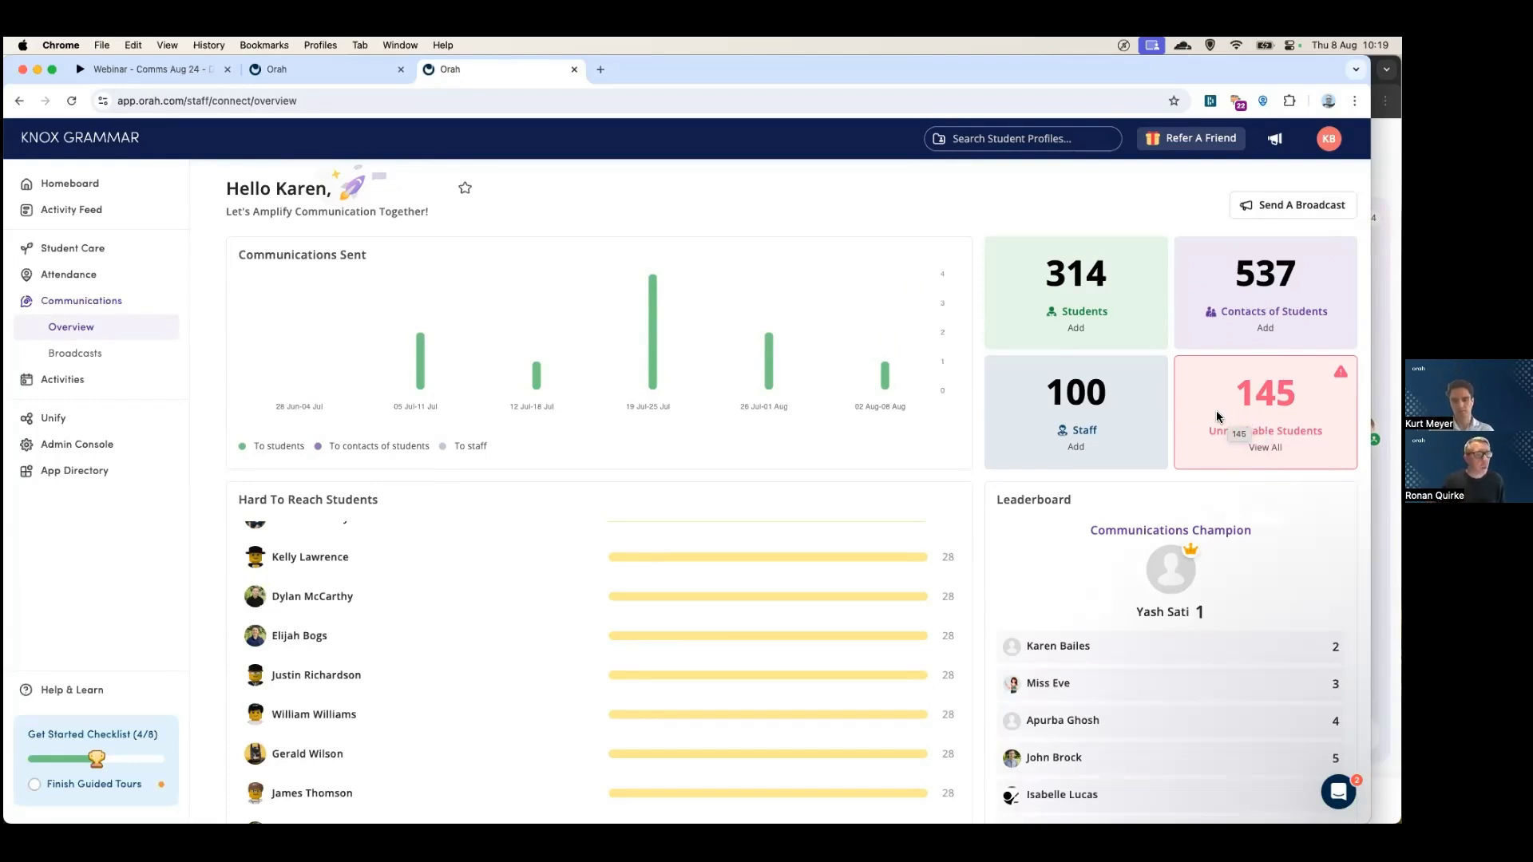
{"action": "scroll", "coordinate": [1217, 416], "scroll_direction": "down", "scroll_amount": 8}
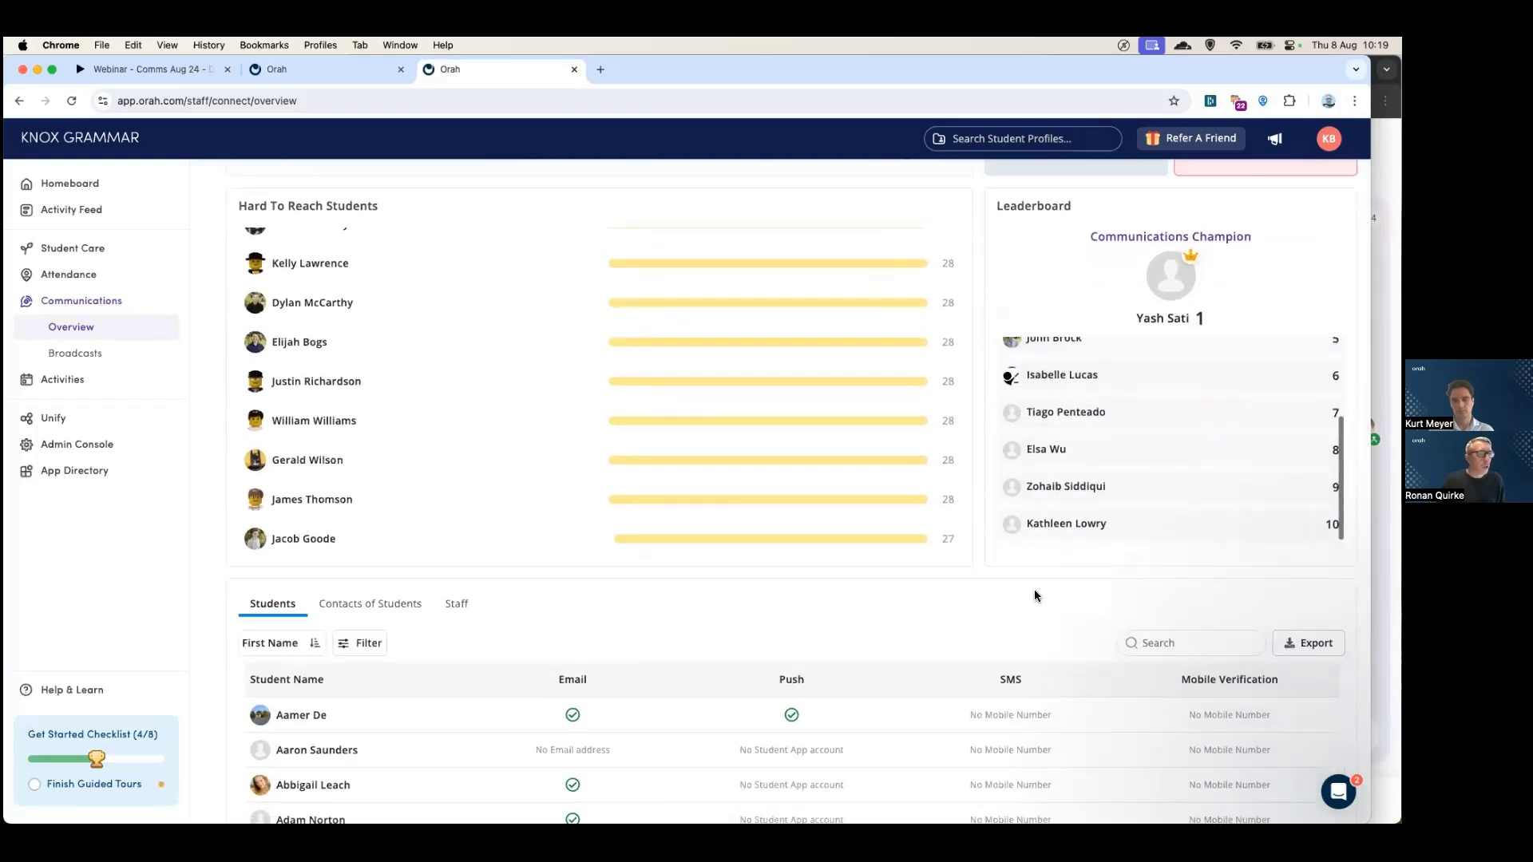
{"action": "scroll", "coordinate": [1035, 597], "scroll_direction": "down", "scroll_amount": 10}
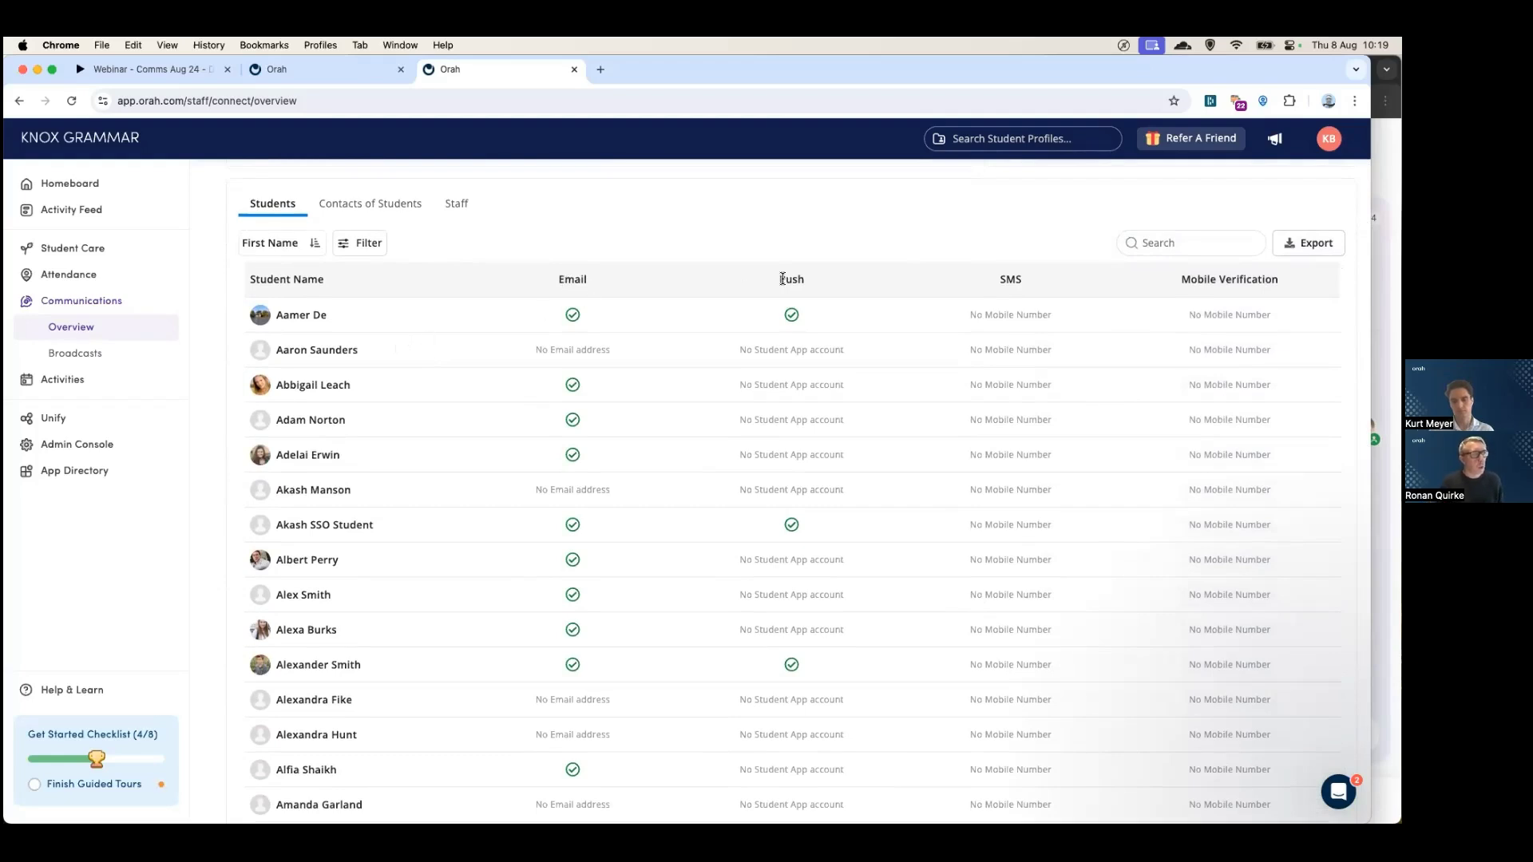
{"action": "scroll", "coordinate": [741, 377], "scroll_direction": "down", "scroll_amount": 3}
{"action": "scroll", "coordinate": [741, 377], "scroll_direction": "up", "scroll_amount": 5}
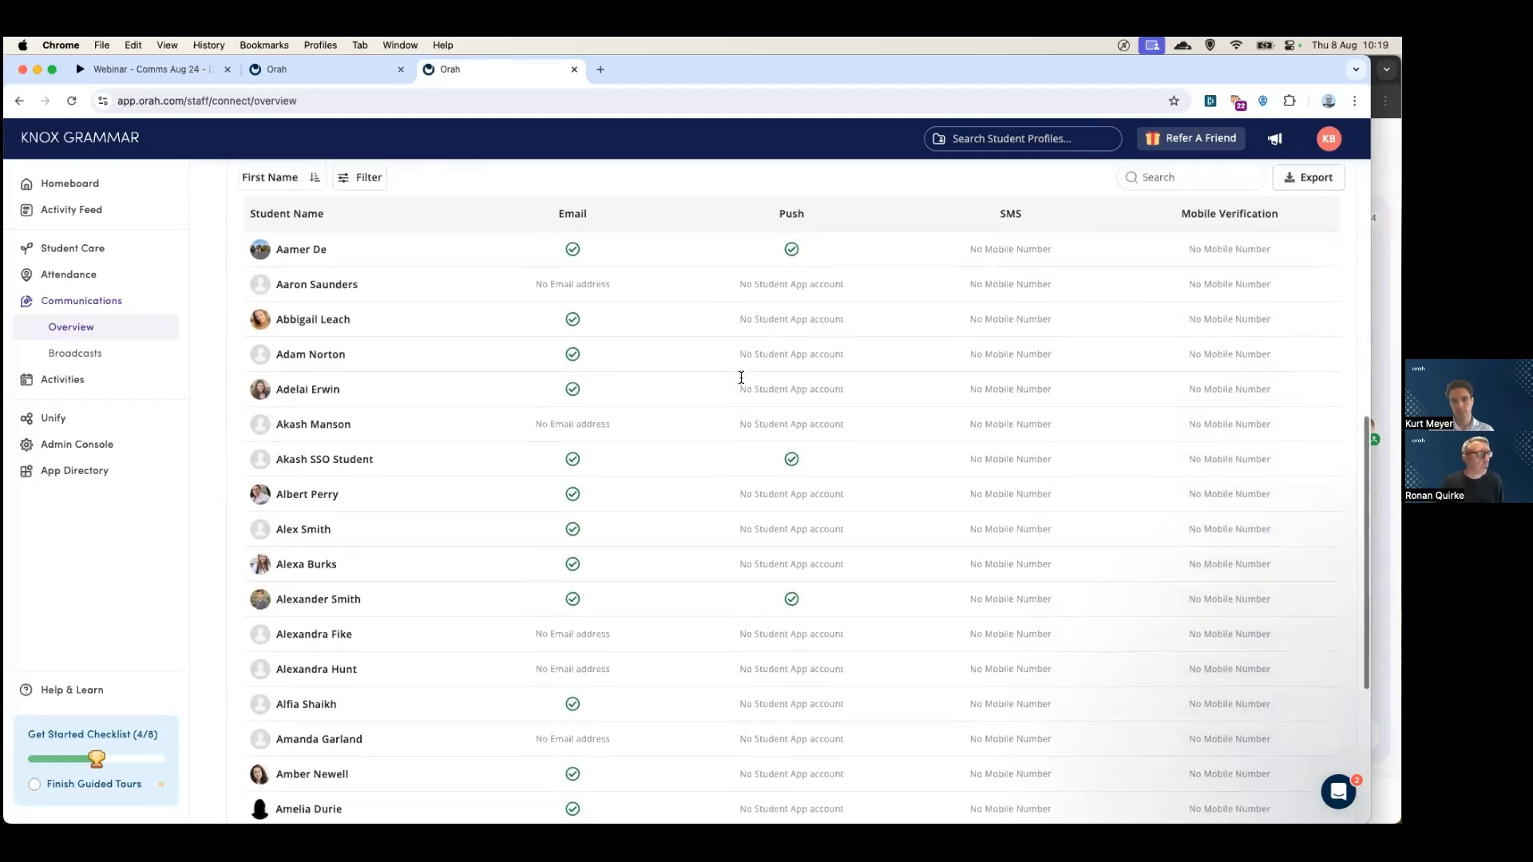
{"action": "left_click", "coordinate": [300, 69]}
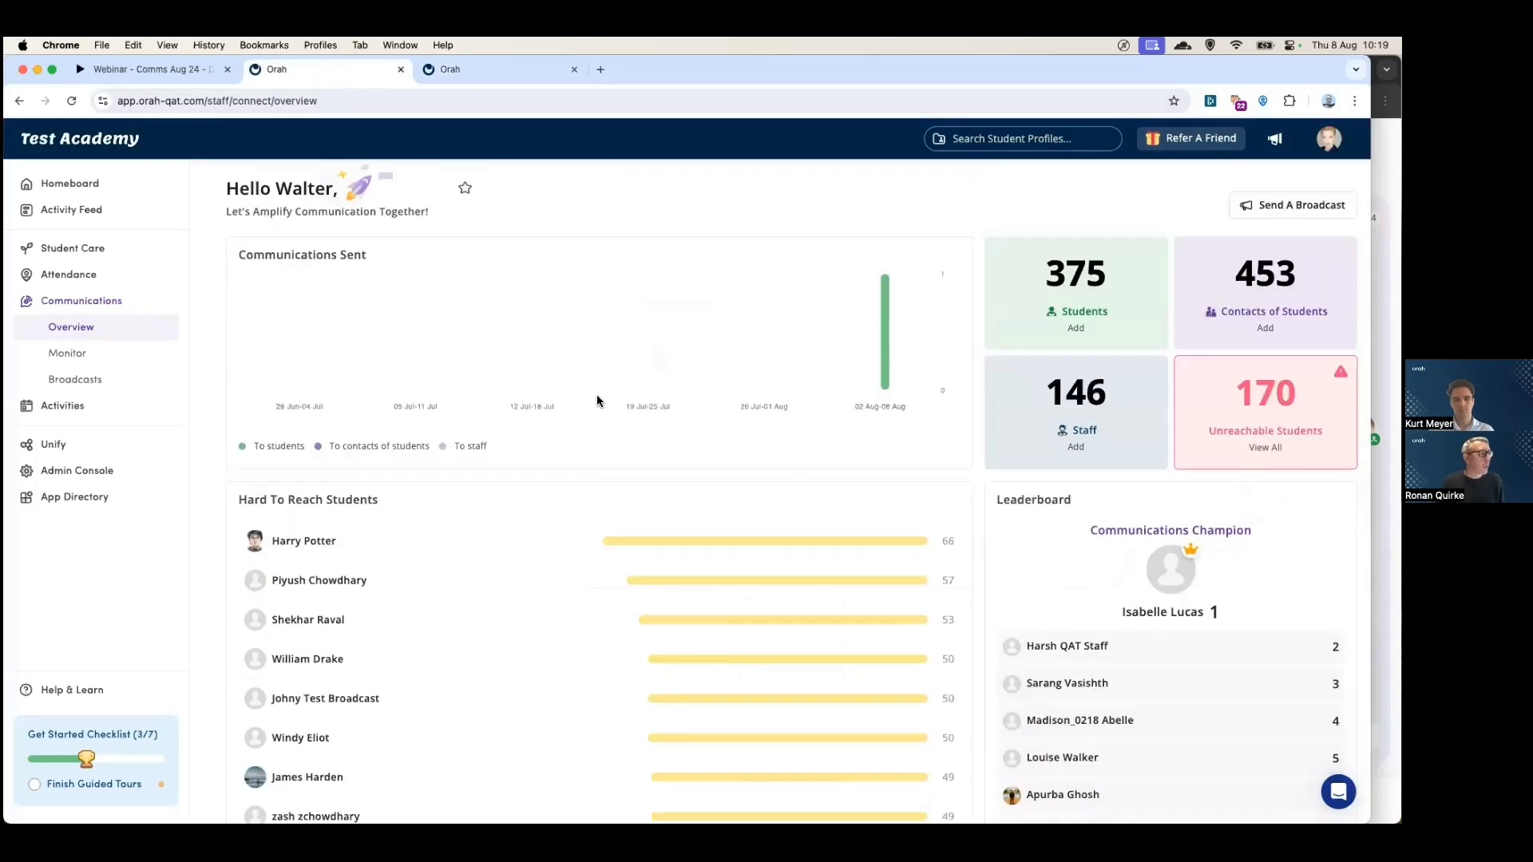
- Try filtering Test Academy students by Contact information 'No mobile number', then remove that filter
{"action": "scroll", "coordinate": [655, 489], "scroll_direction": "down", "scroll_amount": 7}
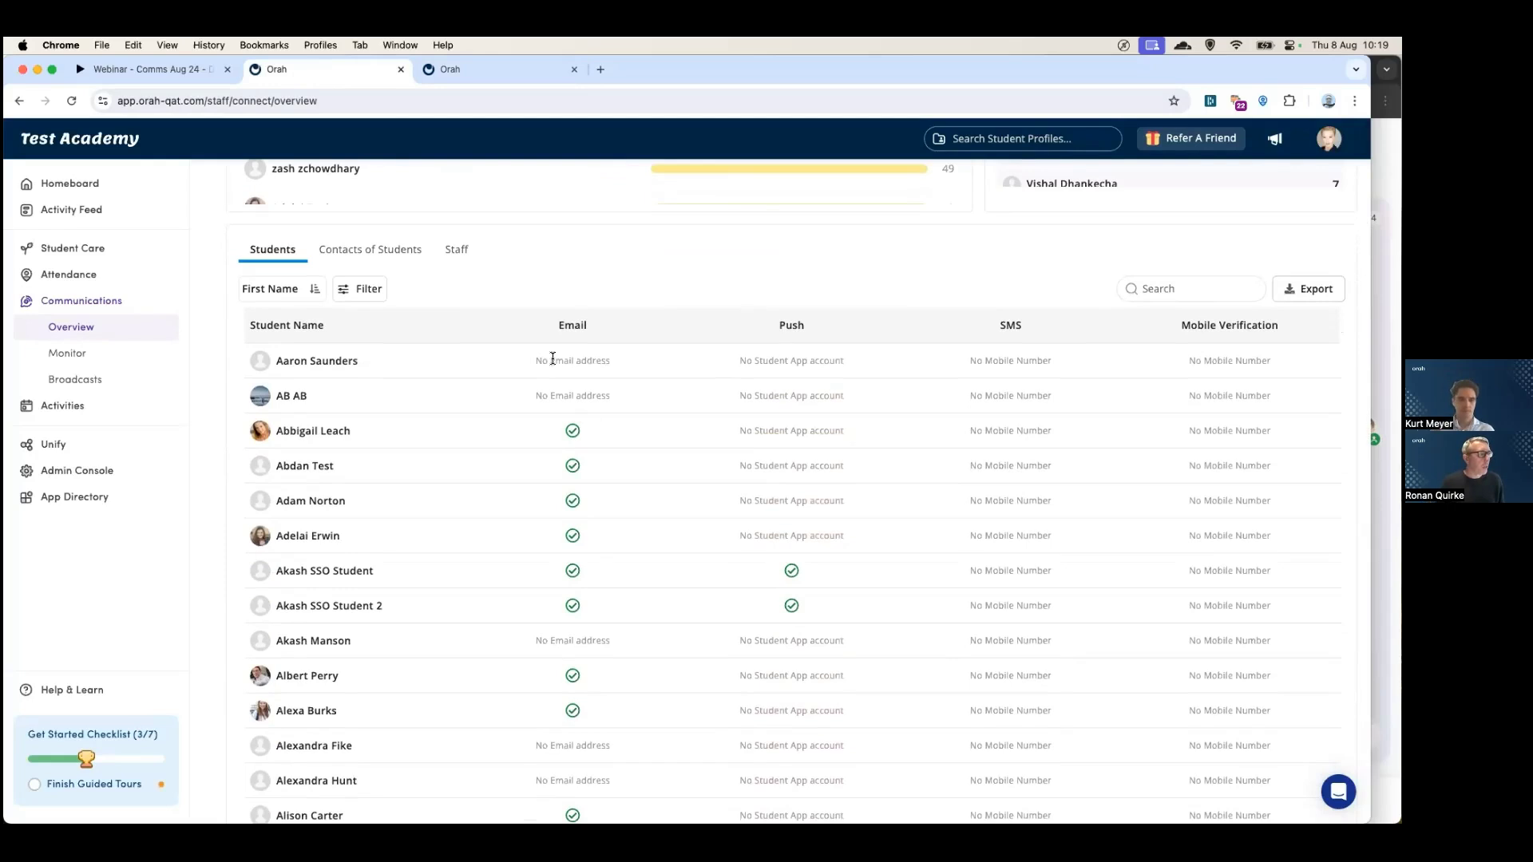
{"action": "left_click", "coordinate": [363, 292]}
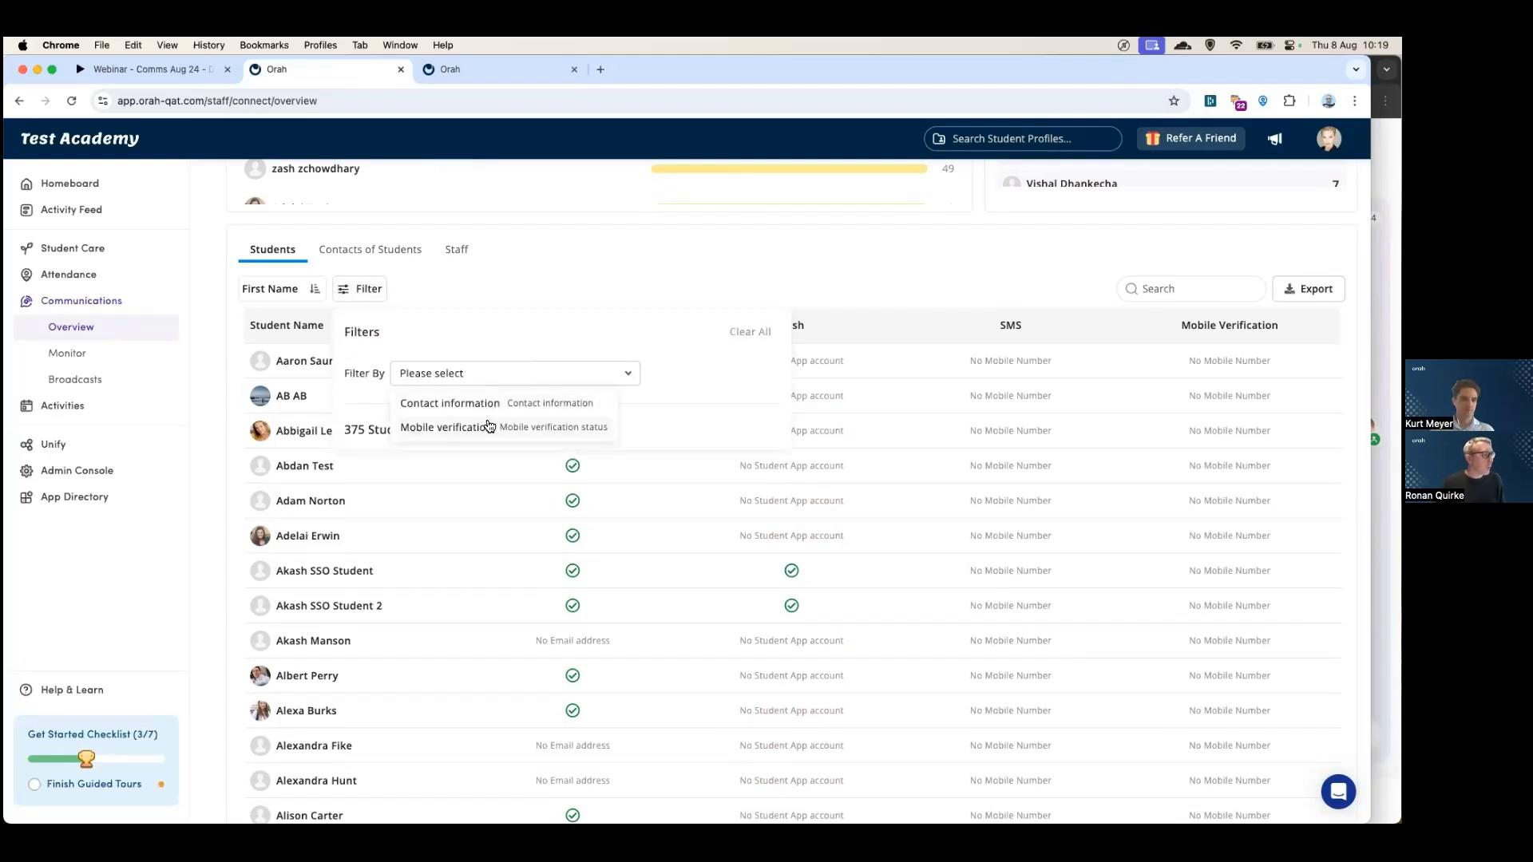
{"action": "left_click", "coordinate": [486, 410]}
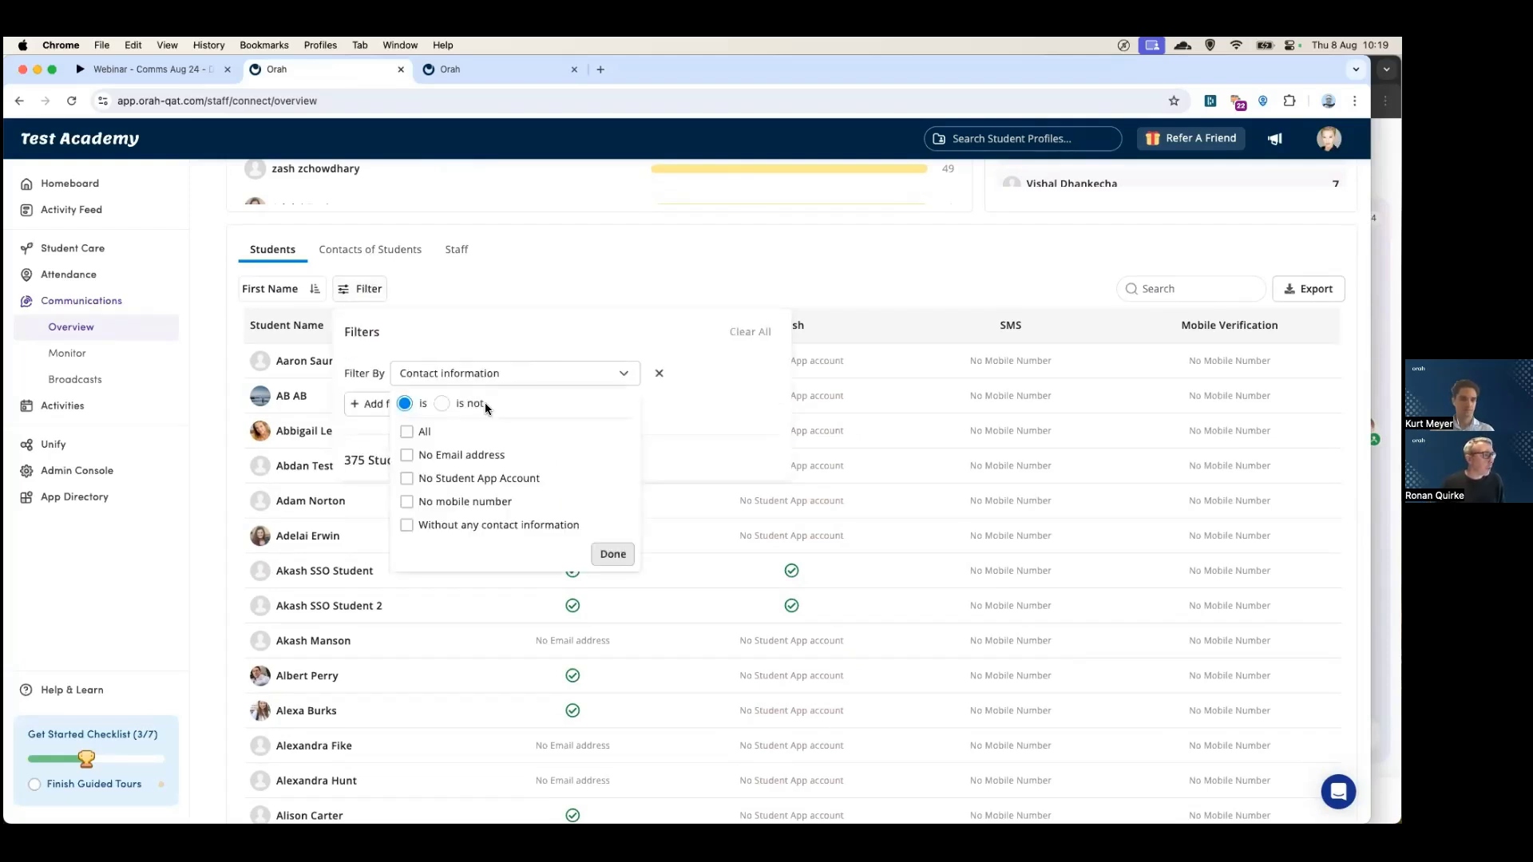
{"action": "left_click", "coordinate": [408, 503]}
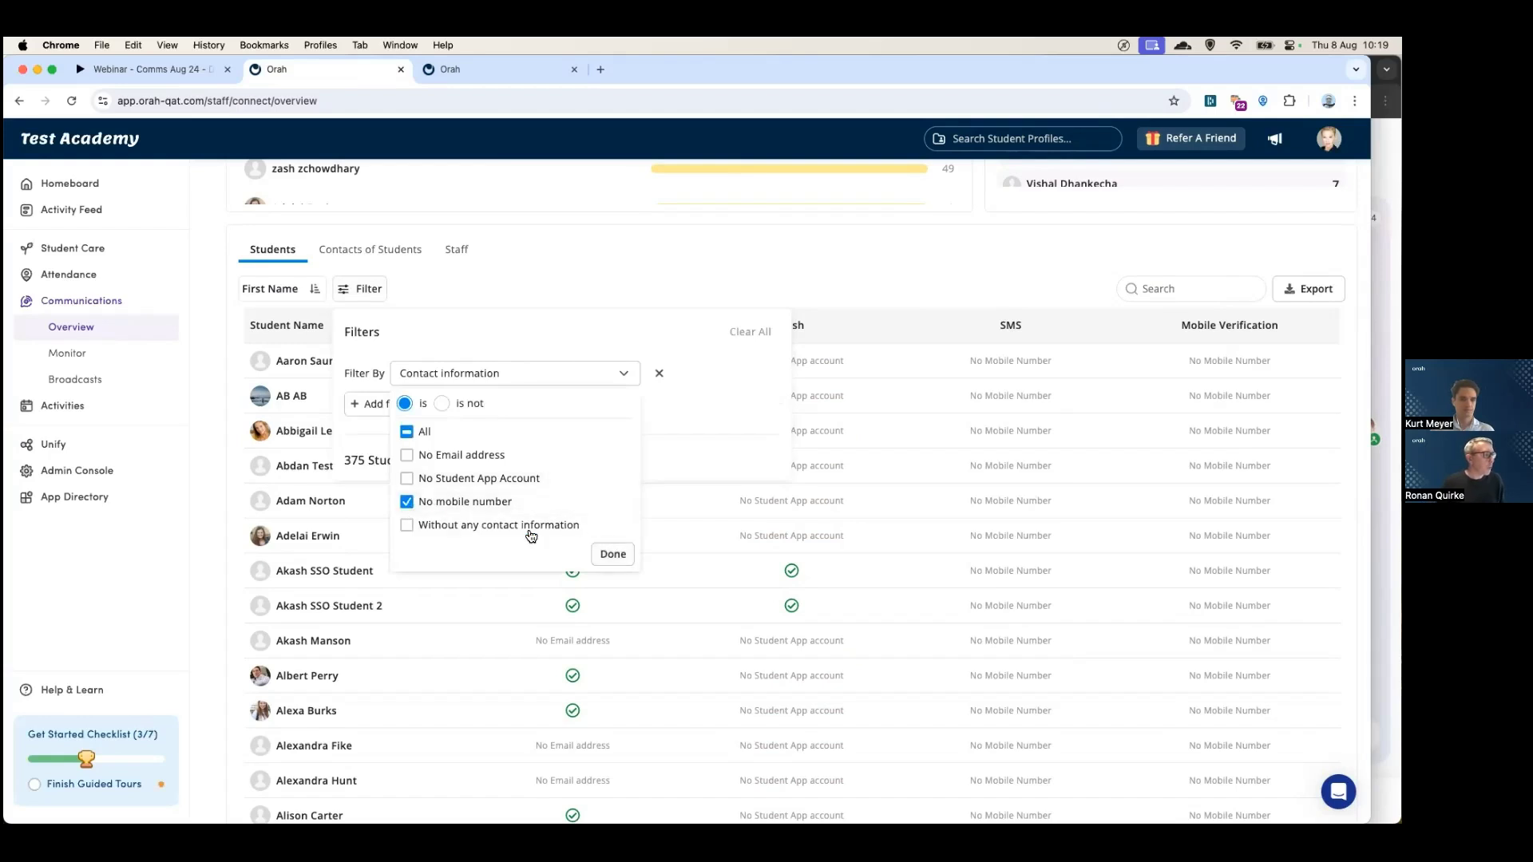
{"action": "left_click", "coordinate": [612, 555]}
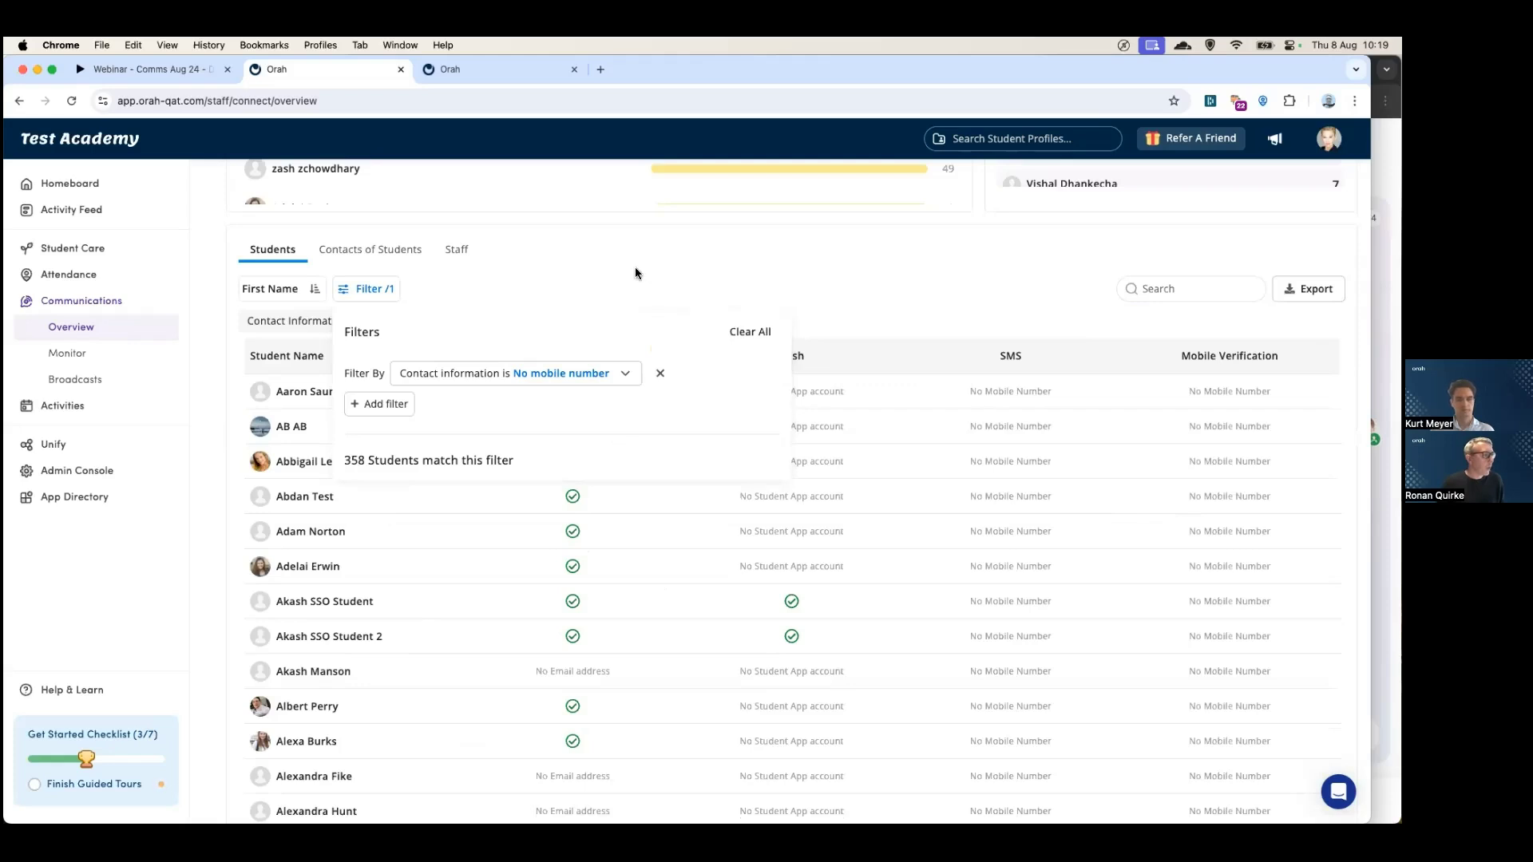
{"action": "left_click", "coordinate": [635, 268]}
{"action": "scroll", "coordinate": [686, 468], "scroll_direction": "down", "scroll_amount": 3}
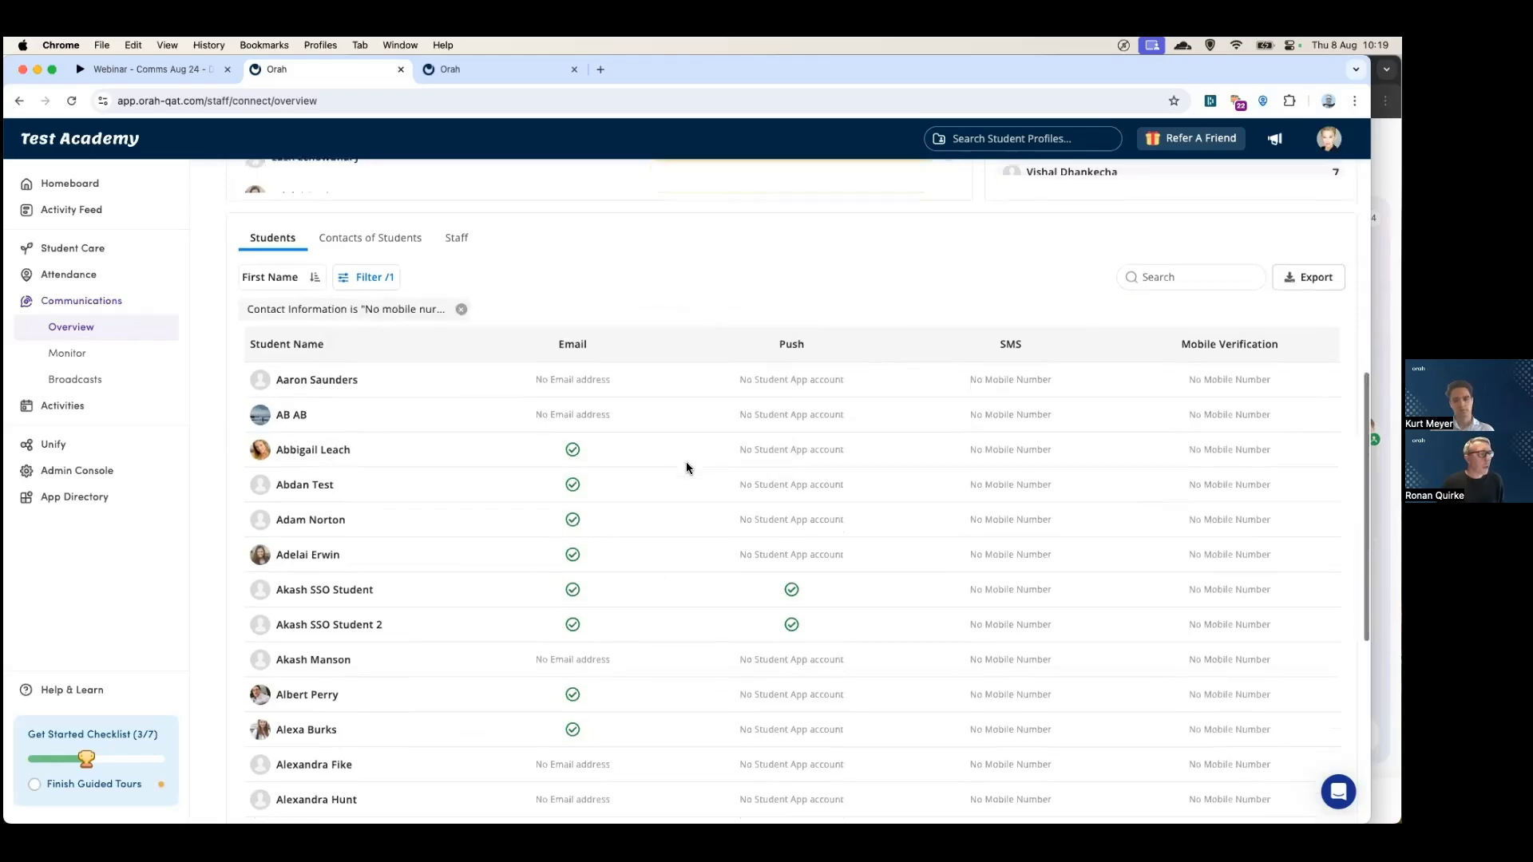
{"action": "scroll", "coordinate": [686, 467], "scroll_direction": "up", "scroll_amount": 4}
{"action": "scroll", "coordinate": [687, 462], "scroll_direction": "up", "scroll_amount": 3}
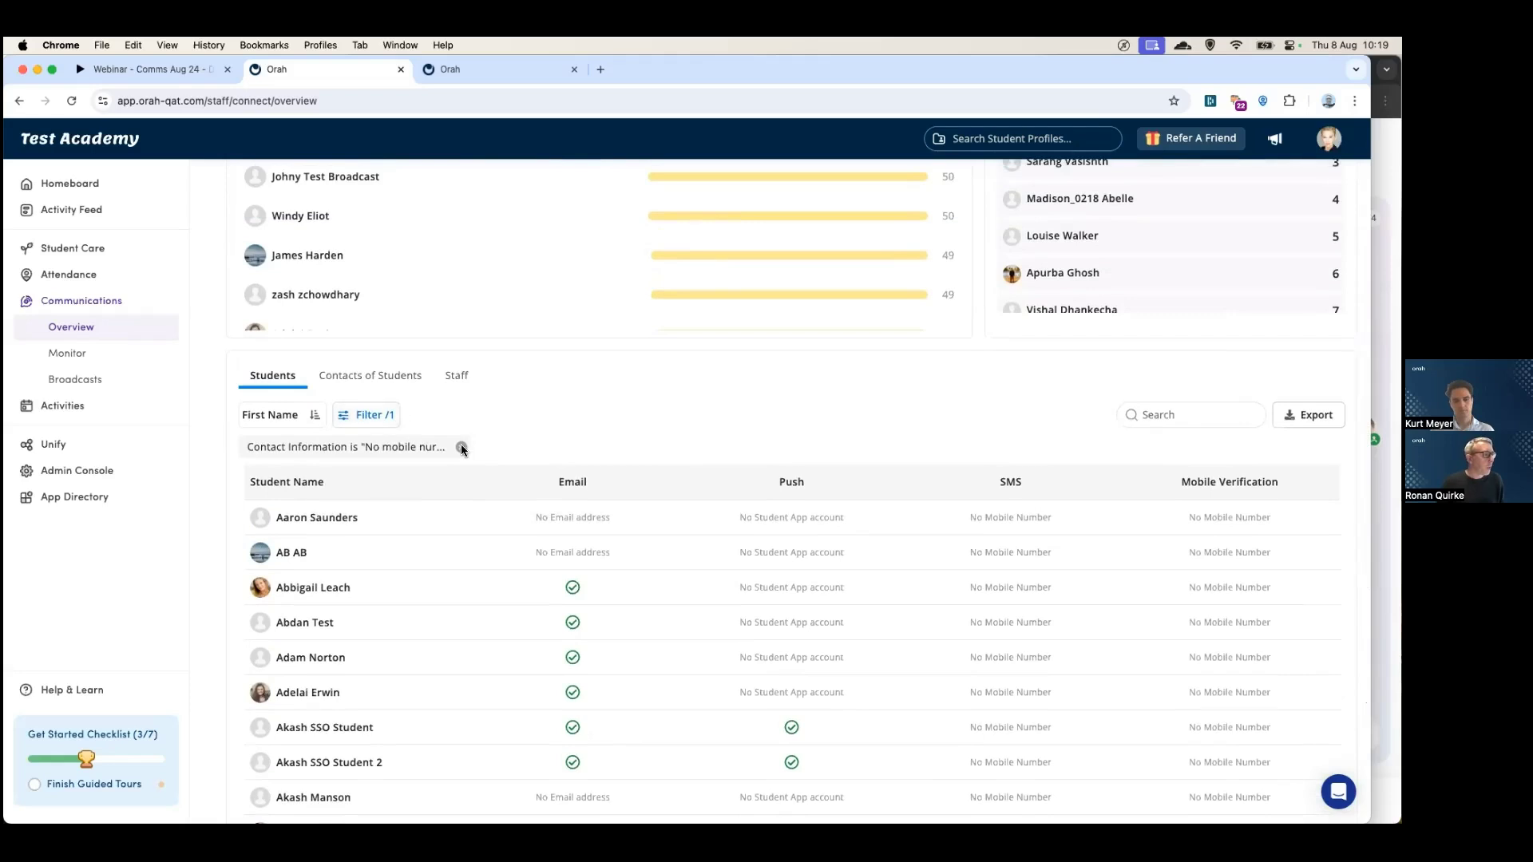
{"action": "left_click", "coordinate": [461, 445]}
- Filter students to Contact information is not 'No Email address', leaving 204 students
{"action": "left_click", "coordinate": [359, 417]}
{"action": "left_click", "coordinate": [456, 501]}
{"action": "left_click", "coordinate": [467, 530]}
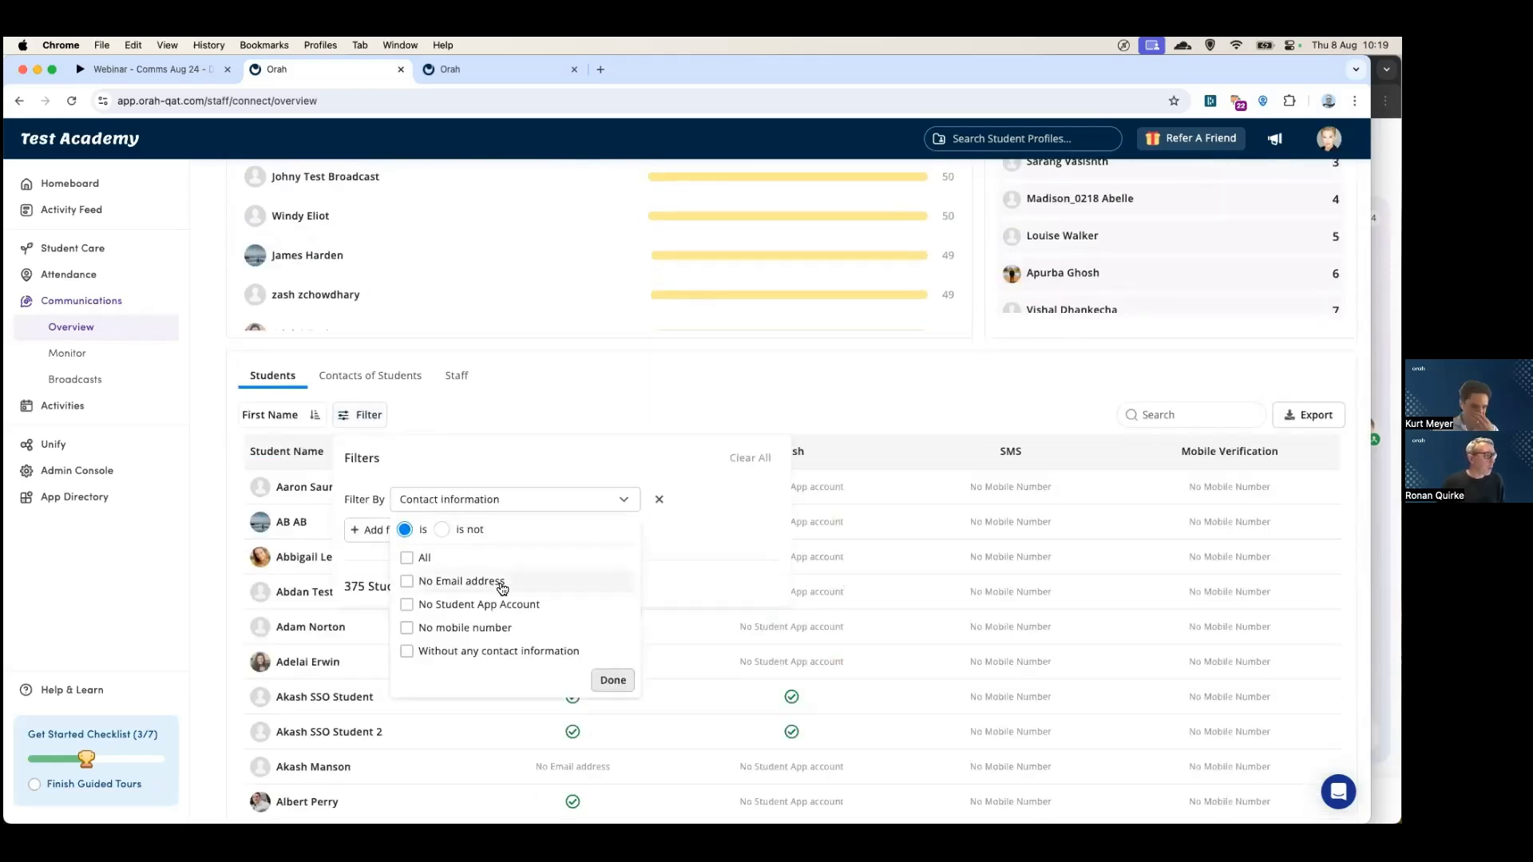
{"action": "scroll", "coordinate": [454, 559], "scroll_direction": "down", "scroll_amount": 1}
{"action": "left_click", "coordinate": [442, 506]}
{"action": "left_click", "coordinate": [407, 558]}
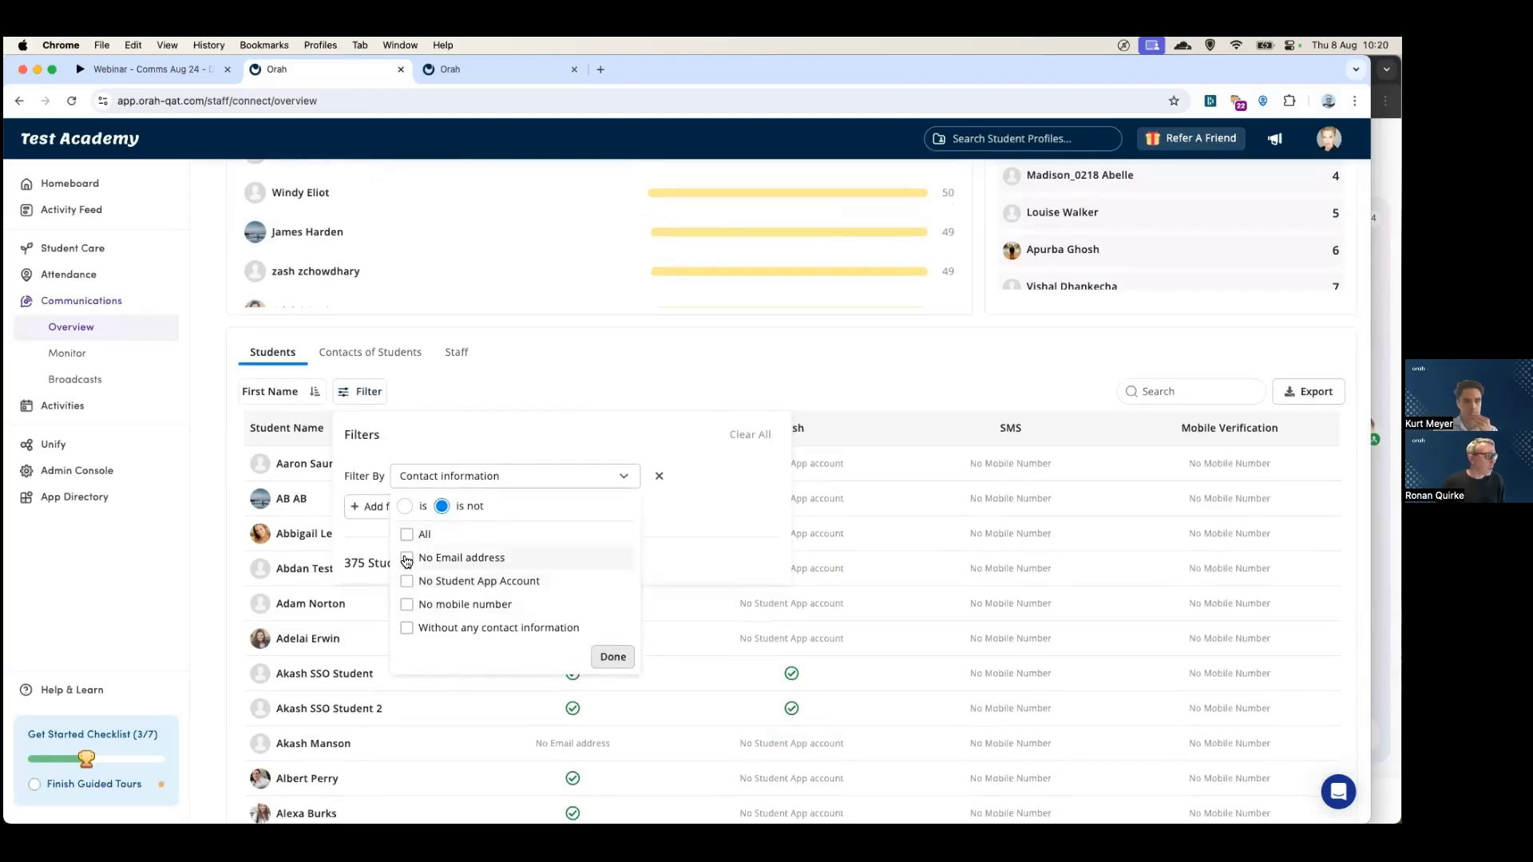
{"action": "left_click", "coordinate": [613, 657]}
{"action": "scroll", "coordinate": [607, 653], "scroll_direction": "down", "scroll_amount": 3}
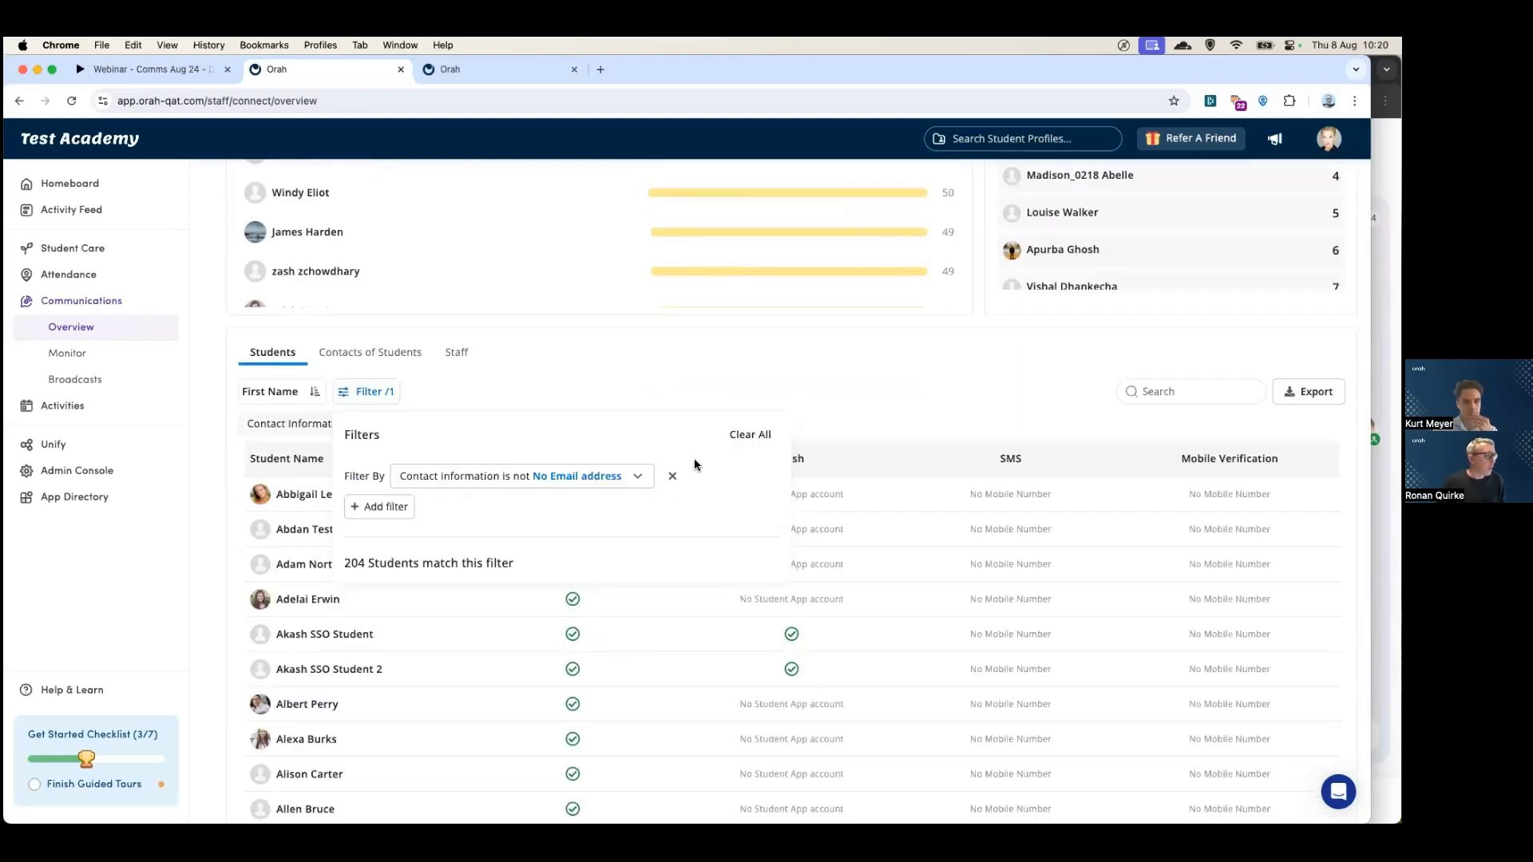
{"action": "left_click", "coordinate": [710, 370]}
{"action": "scroll", "coordinate": [713, 573], "scroll_direction": "down", "scroll_amount": 5}
{"action": "scroll", "coordinate": [712, 573], "scroll_direction": "up", "scroll_amount": 6}
{"action": "scroll", "coordinate": [713, 575], "scroll_direction": "down", "scroll_amount": 5}
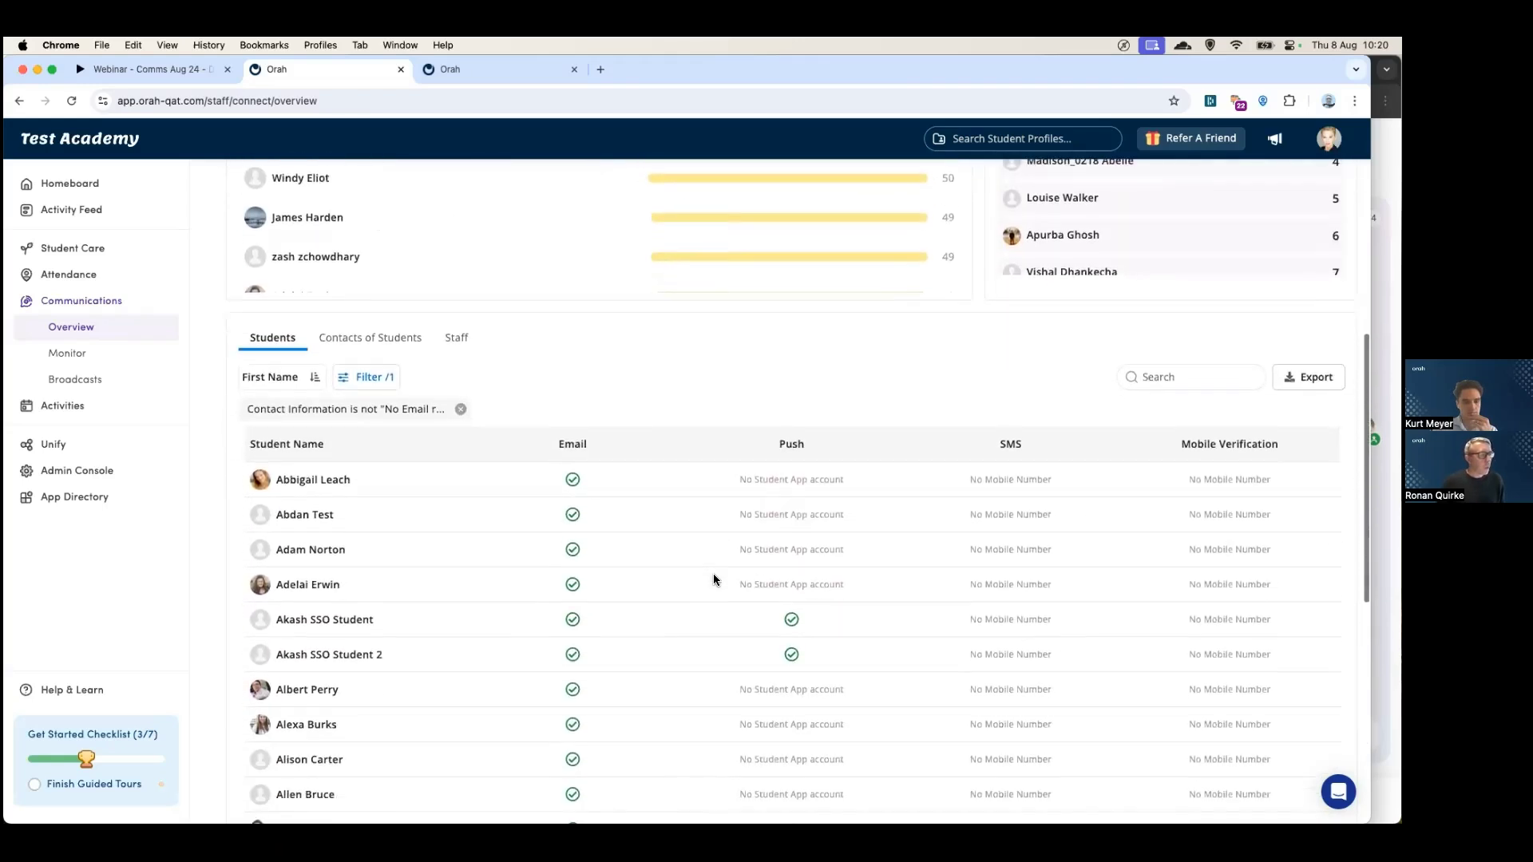
{"action": "scroll", "coordinate": [713, 575], "scroll_direction": "up", "scroll_amount": 10}
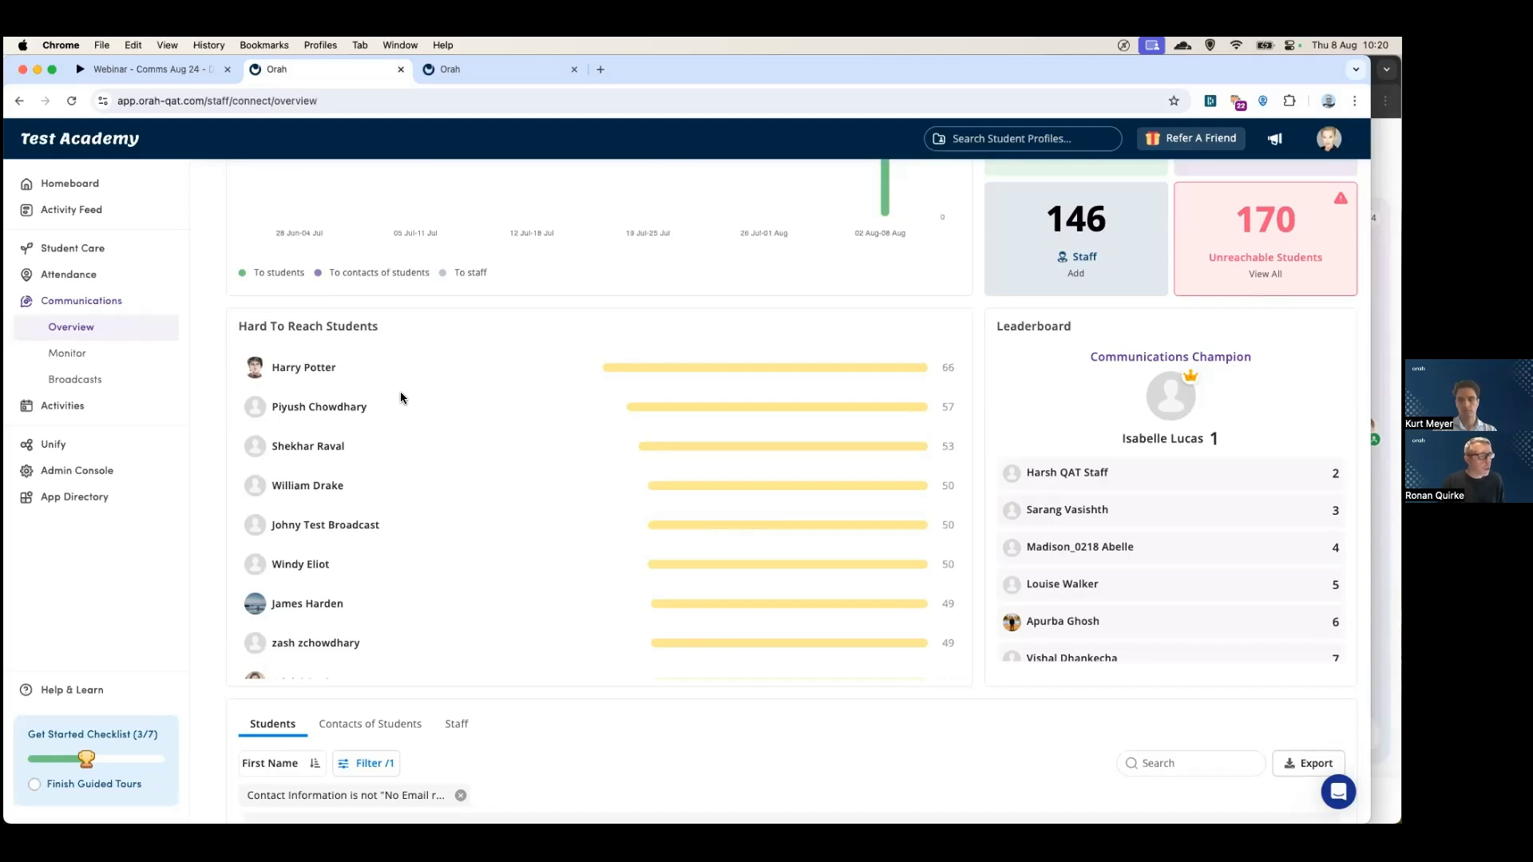
{"action": "scroll", "coordinate": [400, 398], "scroll_direction": "up", "scroll_amount": 1}
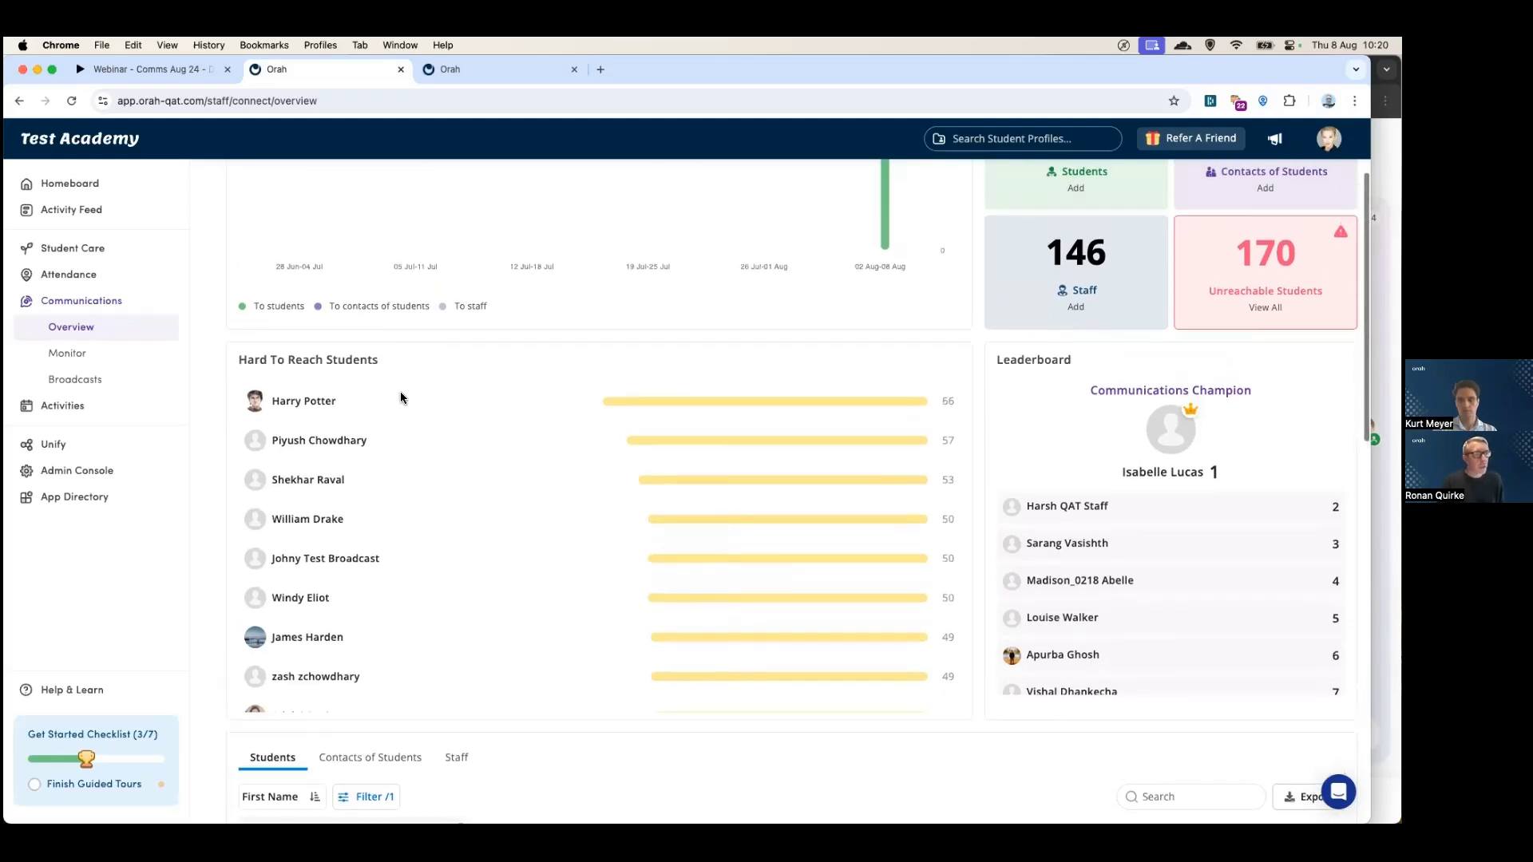
{"action": "scroll", "coordinate": [407, 398], "scroll_direction": "down", "scroll_amount": 1}
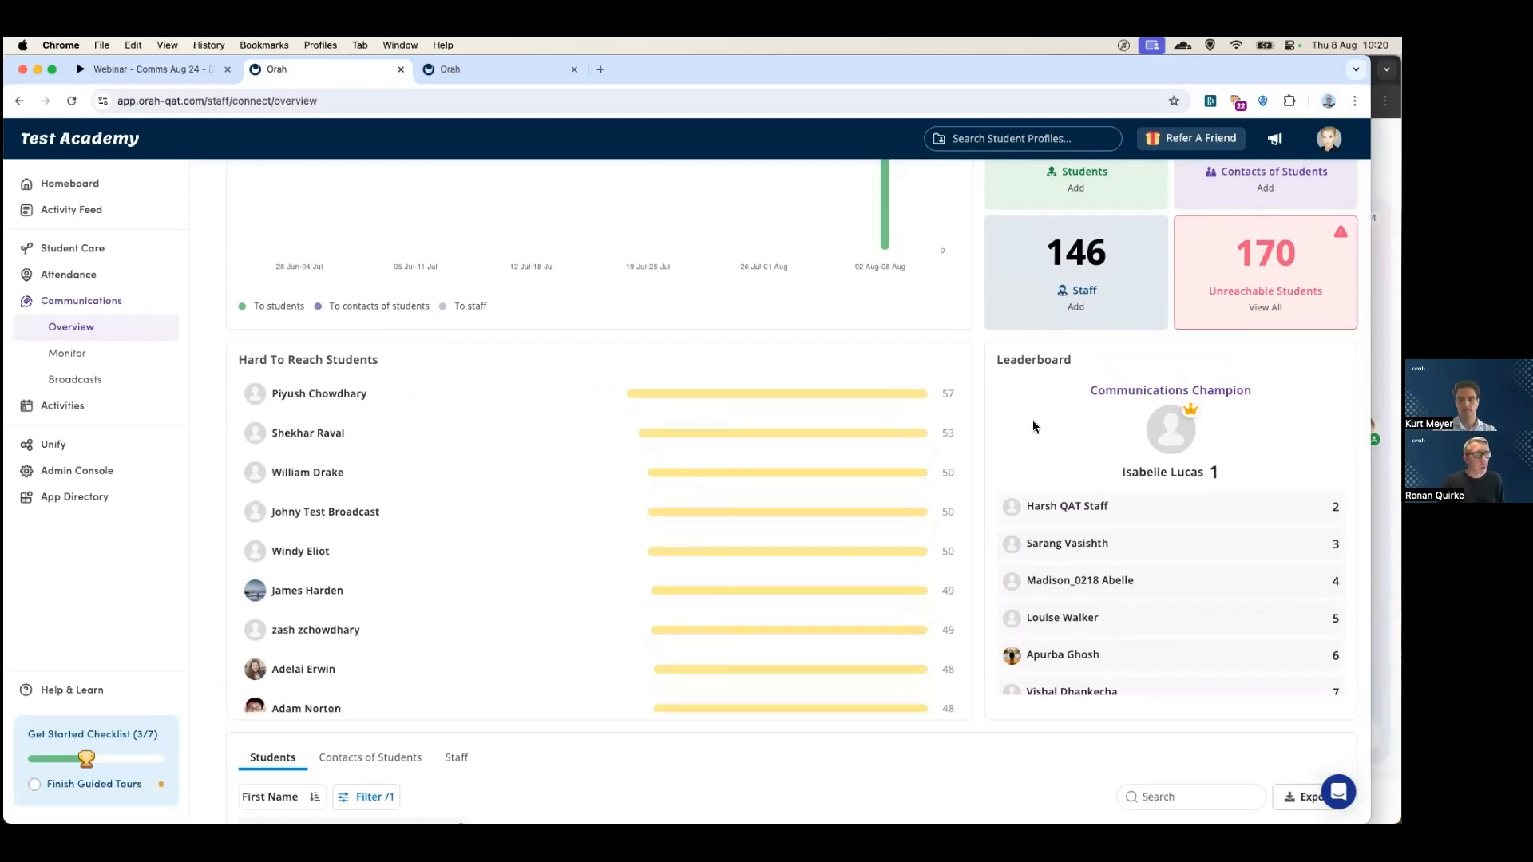
{"action": "scroll", "coordinate": [1032, 419], "scroll_direction": "down", "scroll_amount": 3}
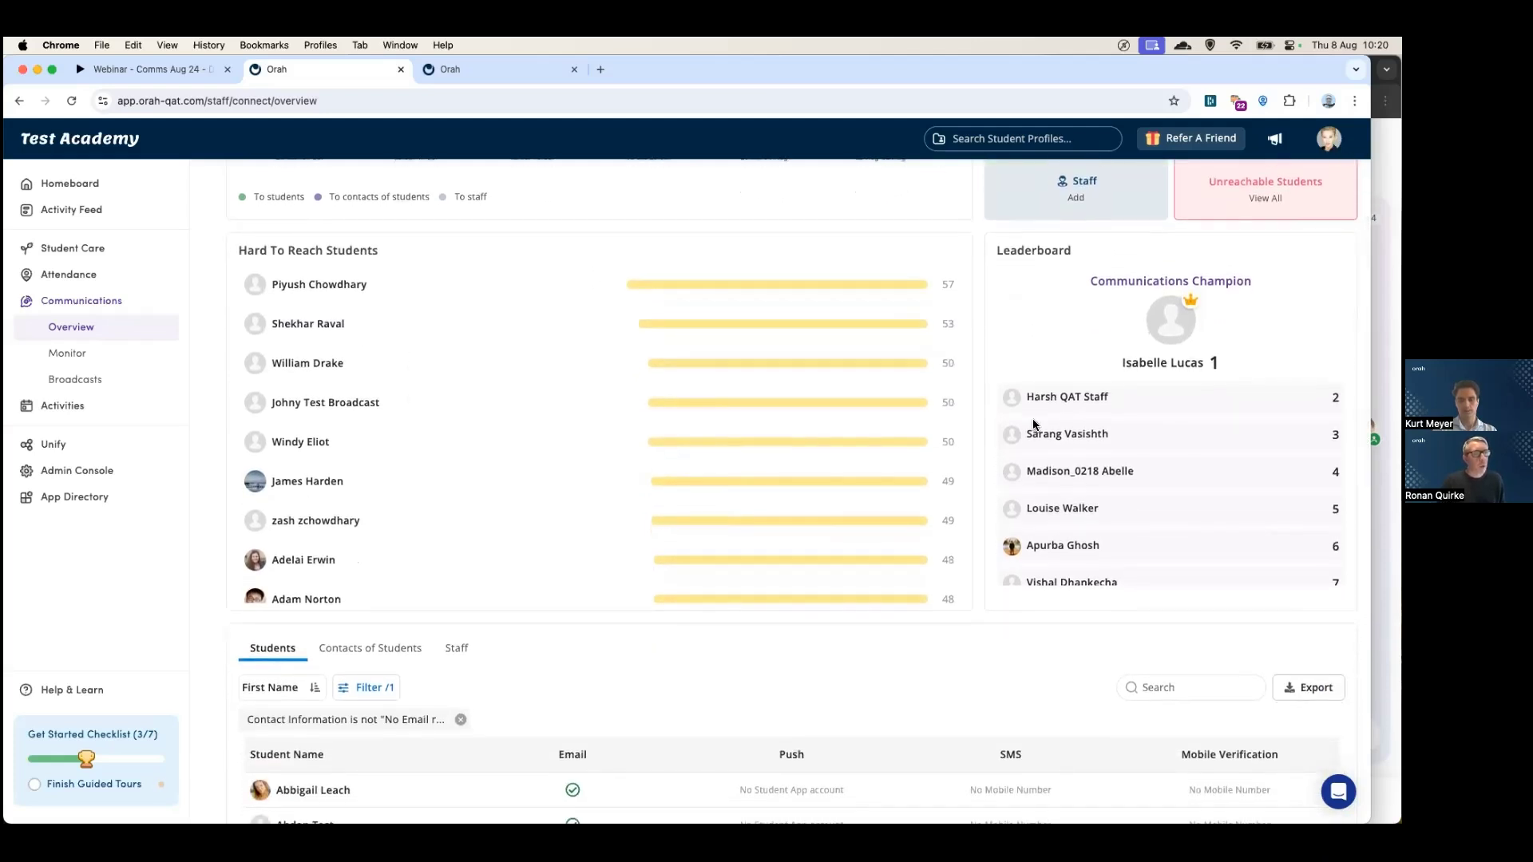
{"action": "scroll", "coordinate": [1033, 424], "scroll_direction": "down", "scroll_amount": 3}
{"action": "scroll", "coordinate": [1033, 424], "scroll_direction": "up", "scroll_amount": 3}
{"action": "scroll", "coordinate": [1032, 419], "scroll_direction": "up", "scroll_amount": 2}
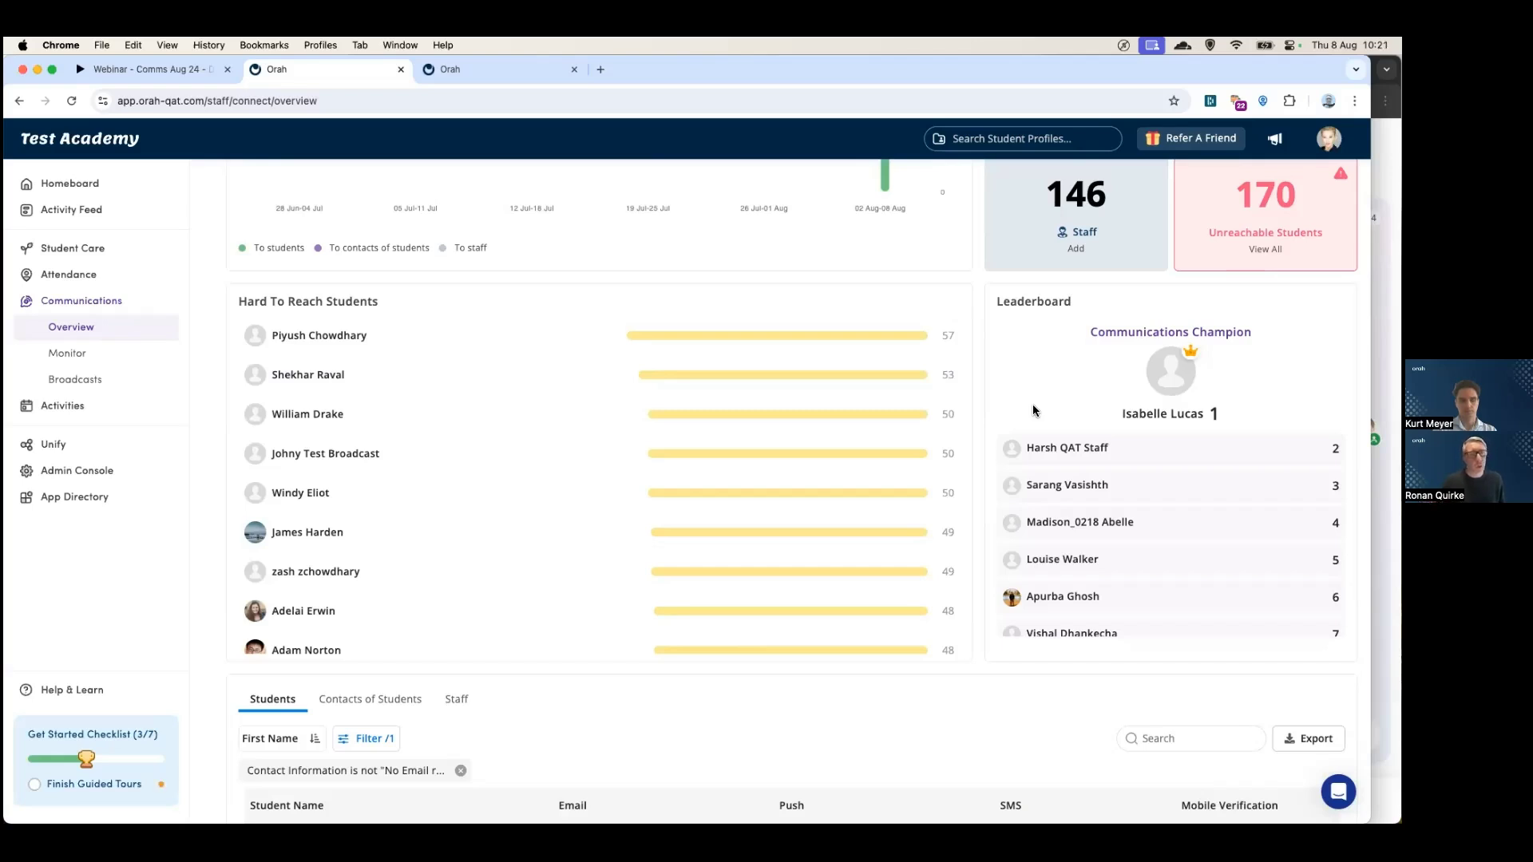
{"action": "scroll", "coordinate": [1043, 366], "scroll_direction": "up", "scroll_amount": 3}
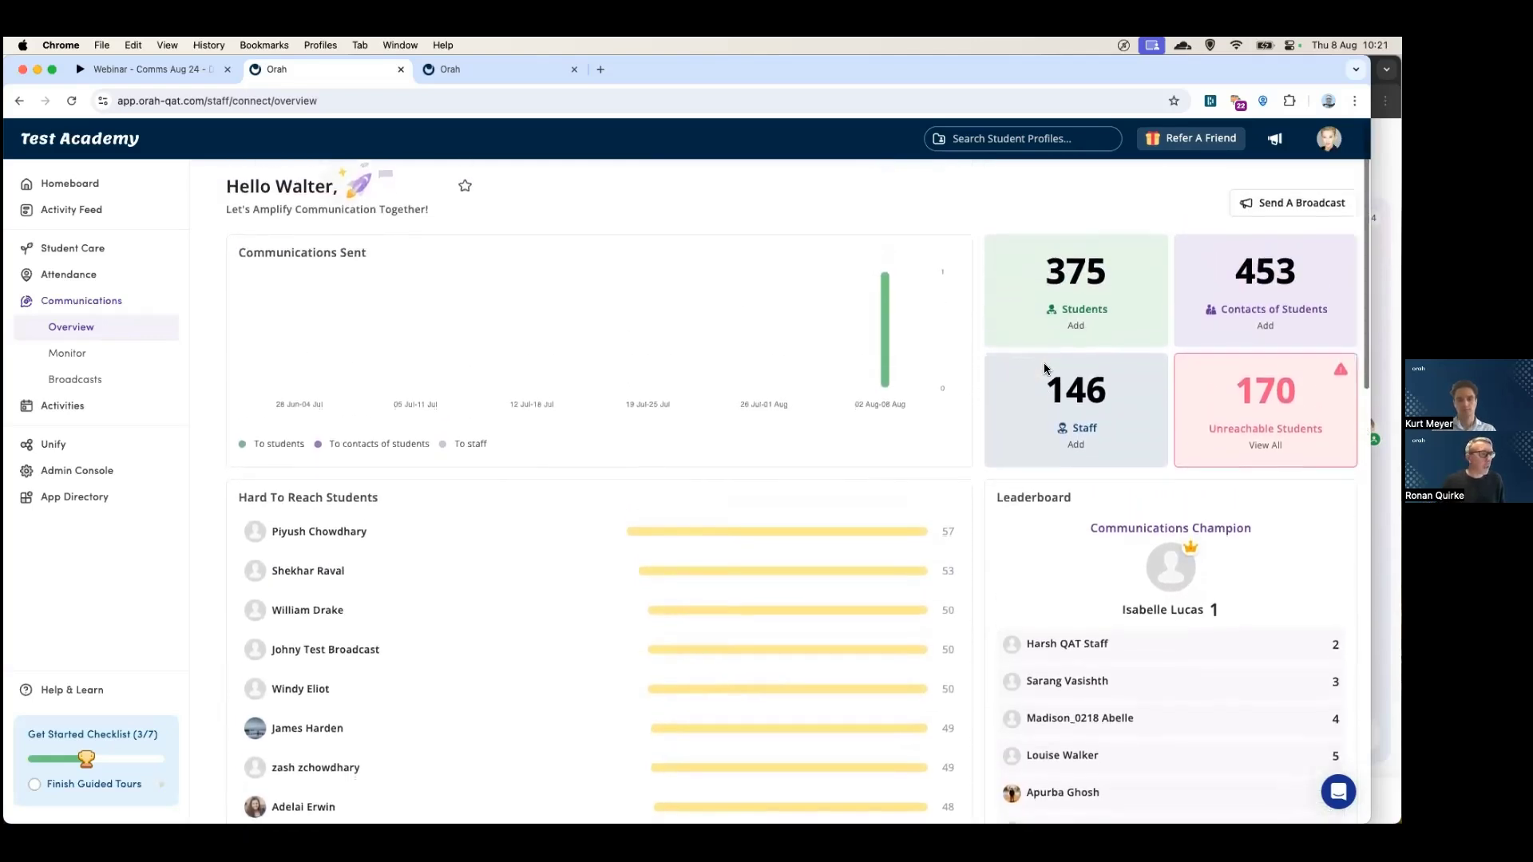
{"action": "scroll", "coordinate": [1044, 368], "scroll_direction": "down", "scroll_amount": 1}
{"action": "scroll", "coordinate": [1044, 368], "scroll_direction": "down", "scroll_amount": 5}
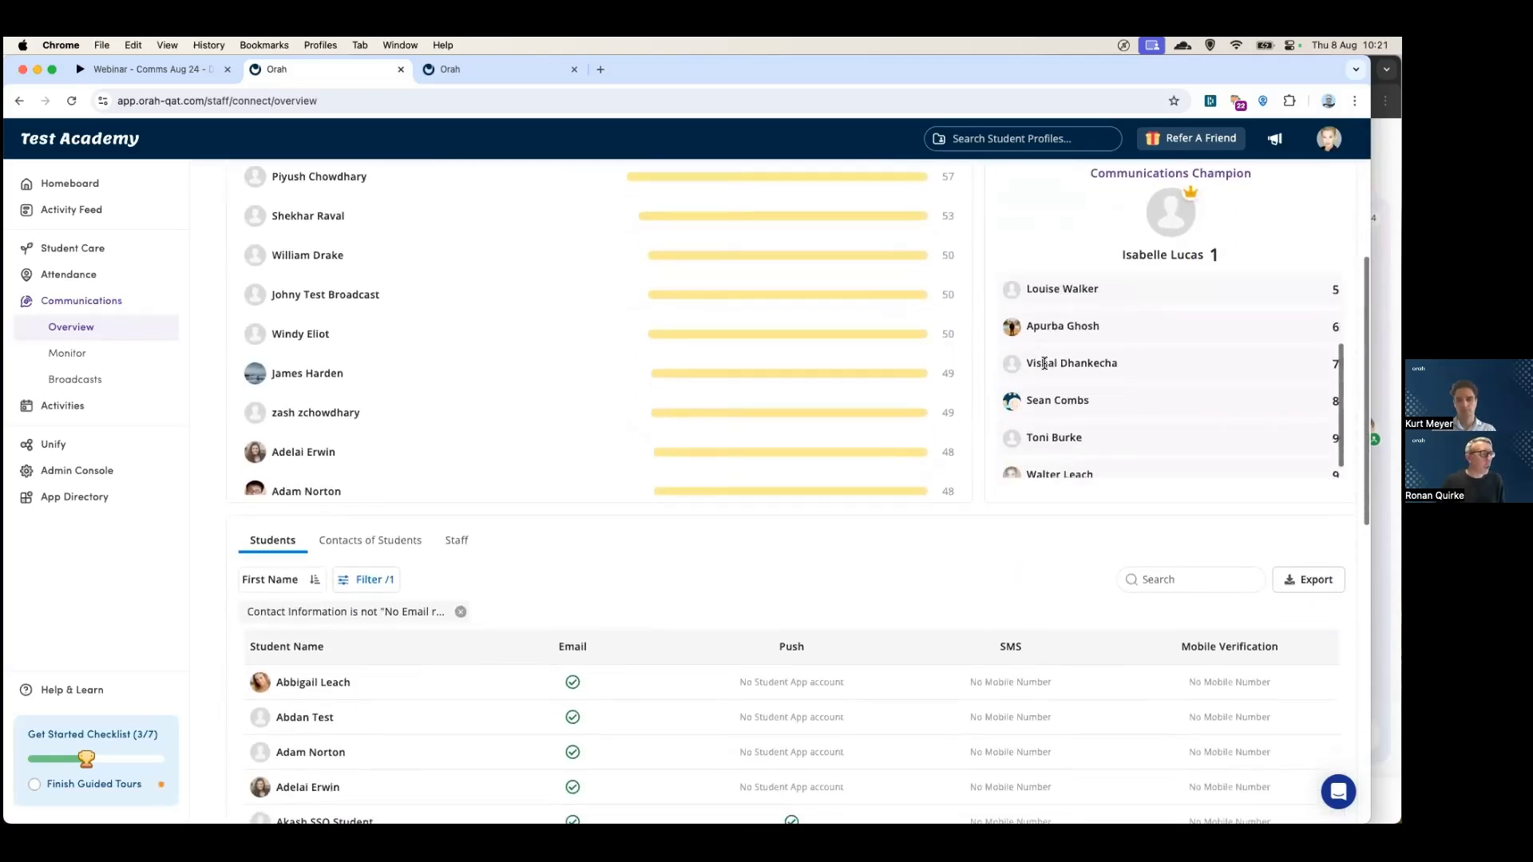
{"action": "scroll", "coordinate": [1043, 362], "scroll_direction": "up", "scroll_amount": 5}
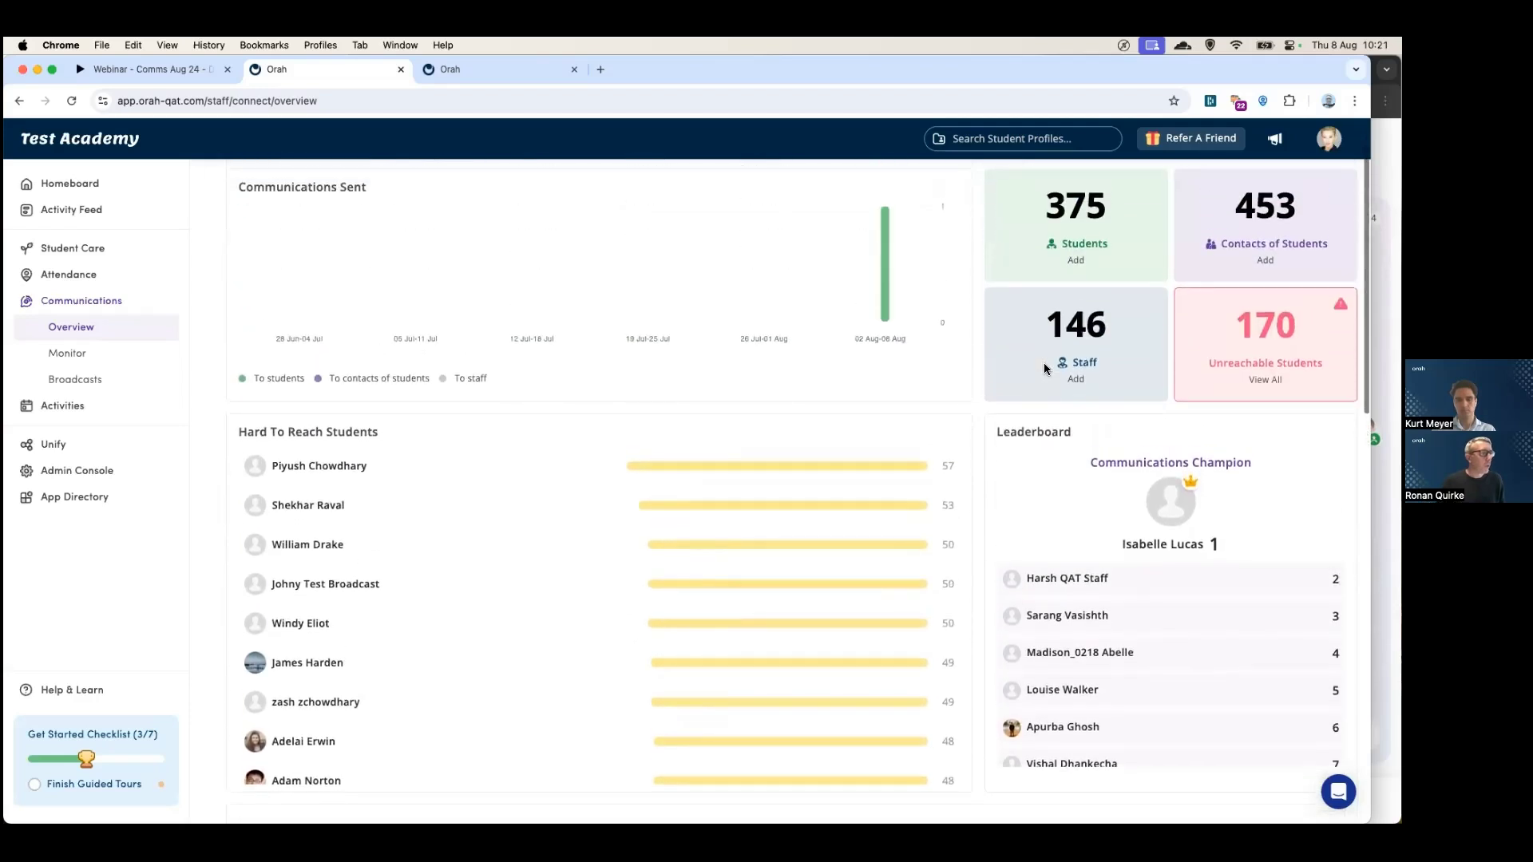
{"action": "scroll", "coordinate": [1045, 368], "scroll_direction": "up", "scroll_amount": 1}
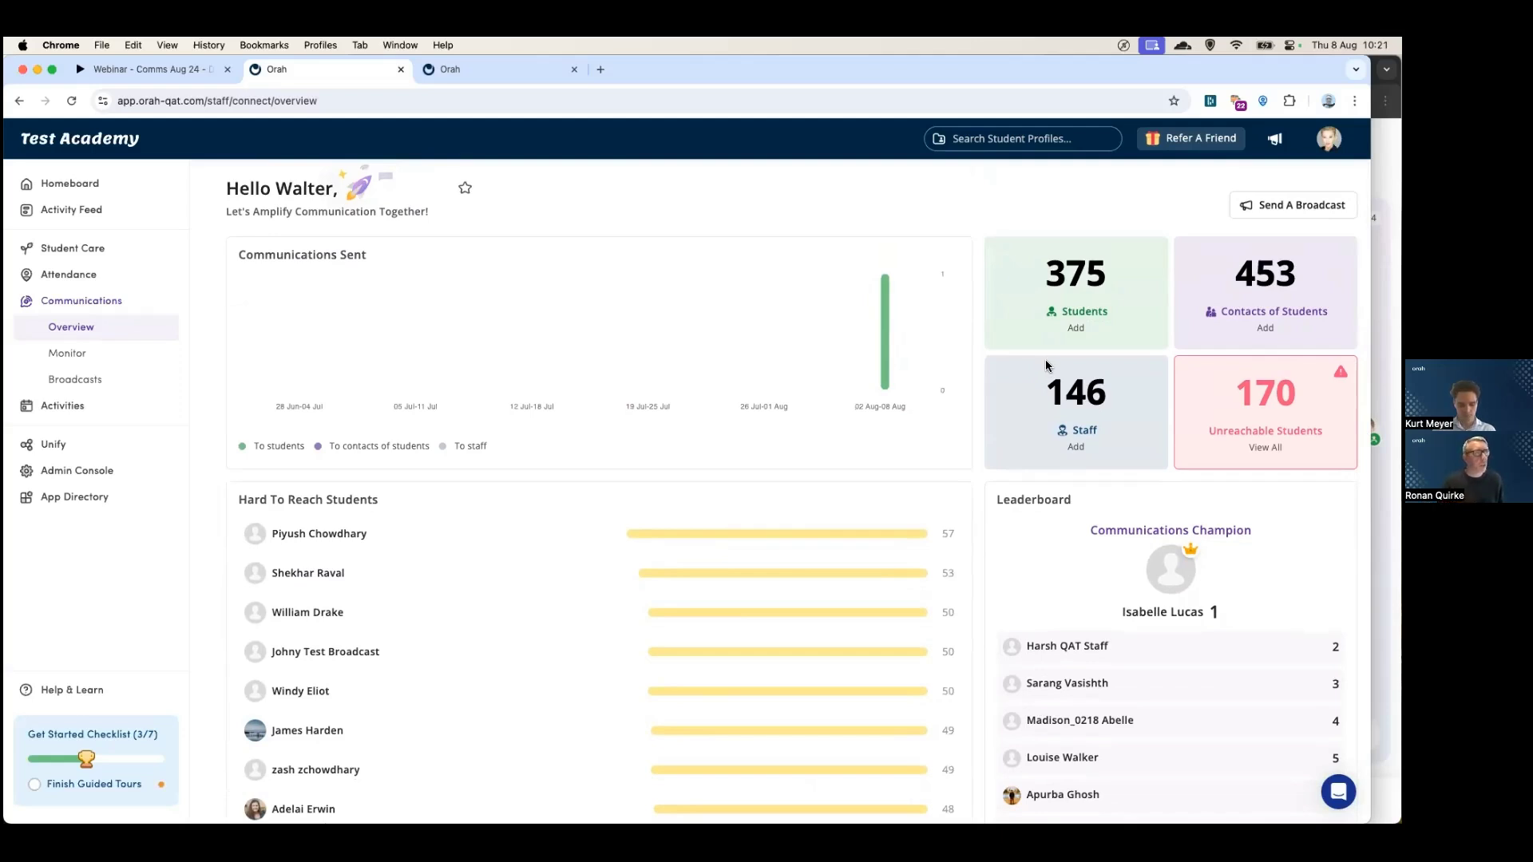
- Advance the Figma webinar prototype to the Communications Monitor slide (12 of 15), then return to Orah
{"action": "left_click", "coordinate": [165, 68]}
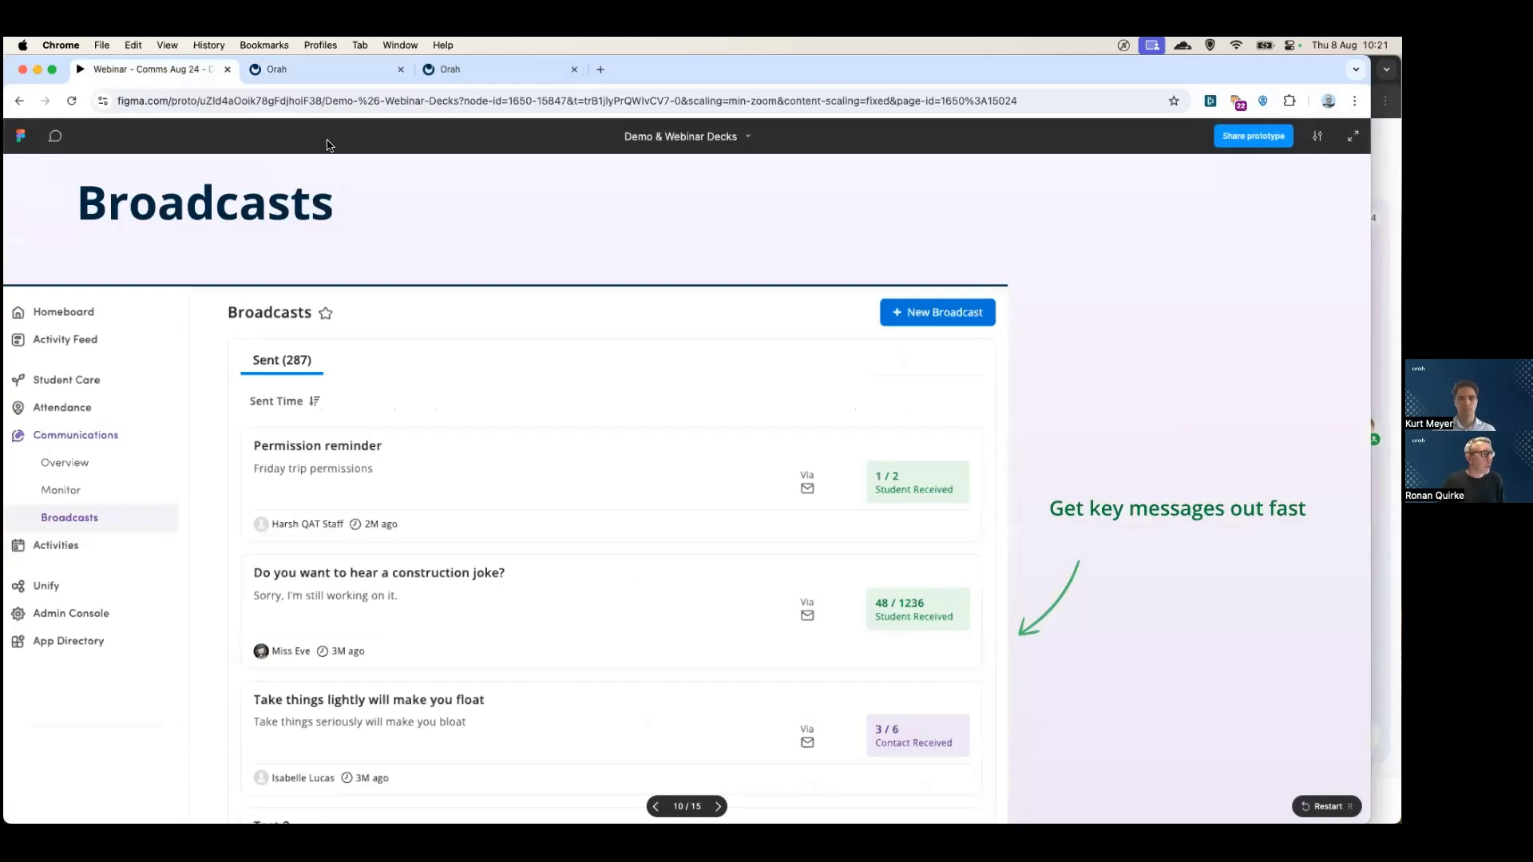
{"action": "key", "text": "Left"}
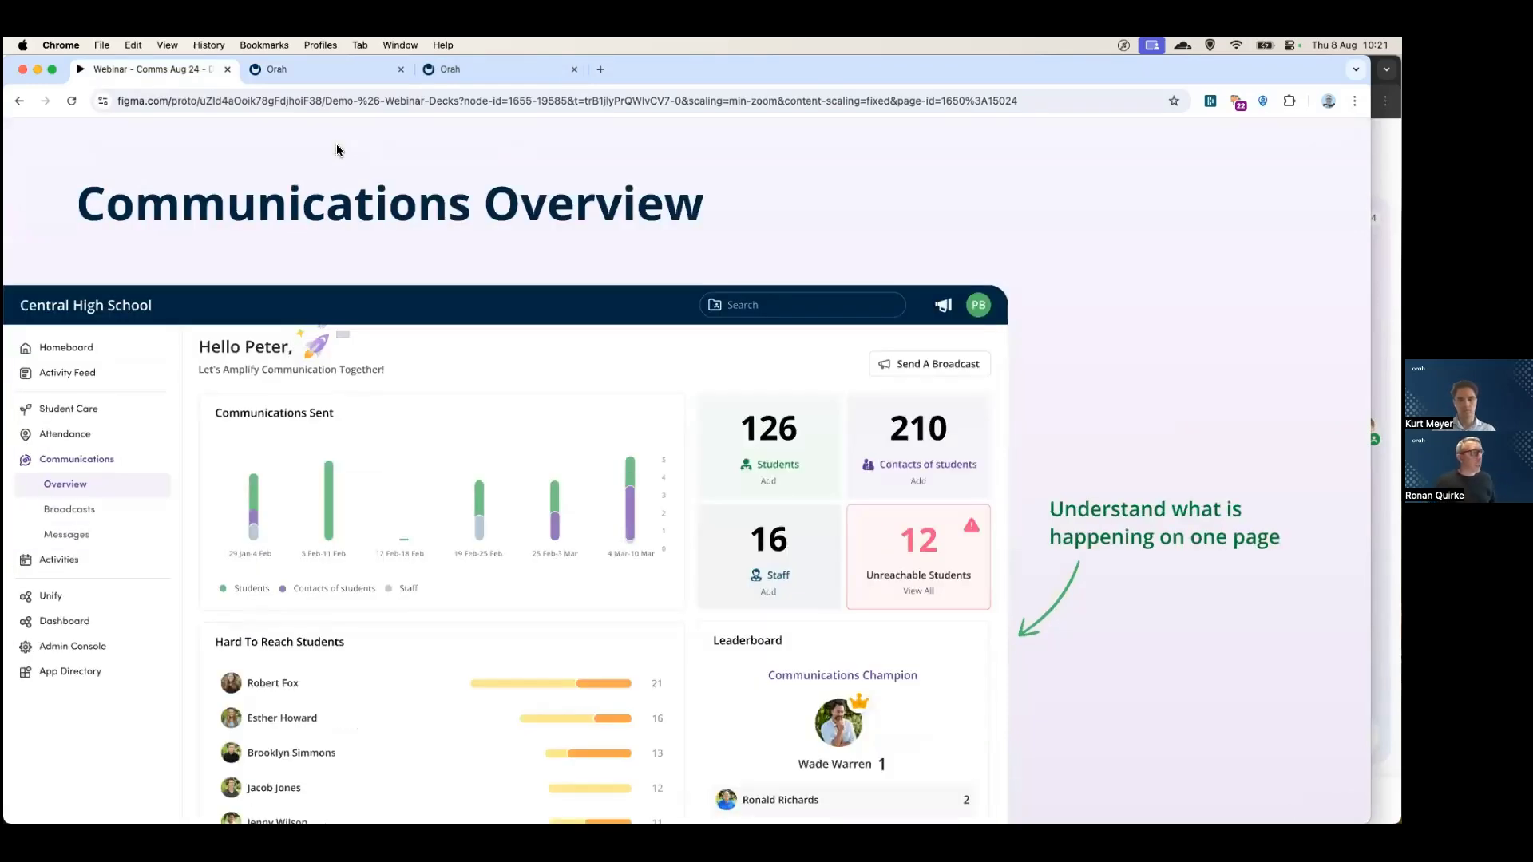
{"action": "key", "text": "Right"}
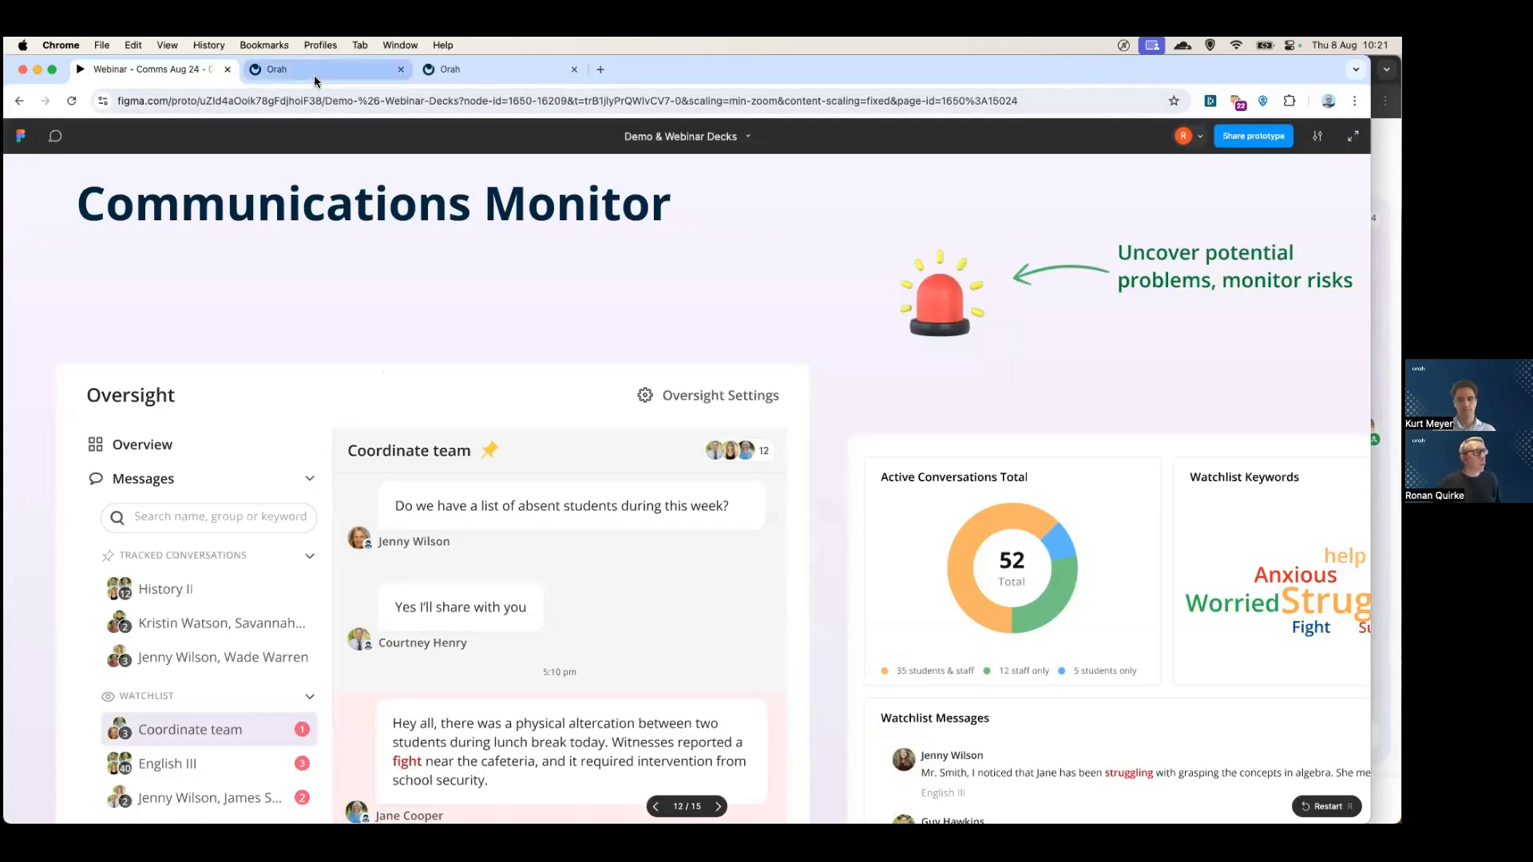
{"action": "left_click", "coordinate": [316, 71]}
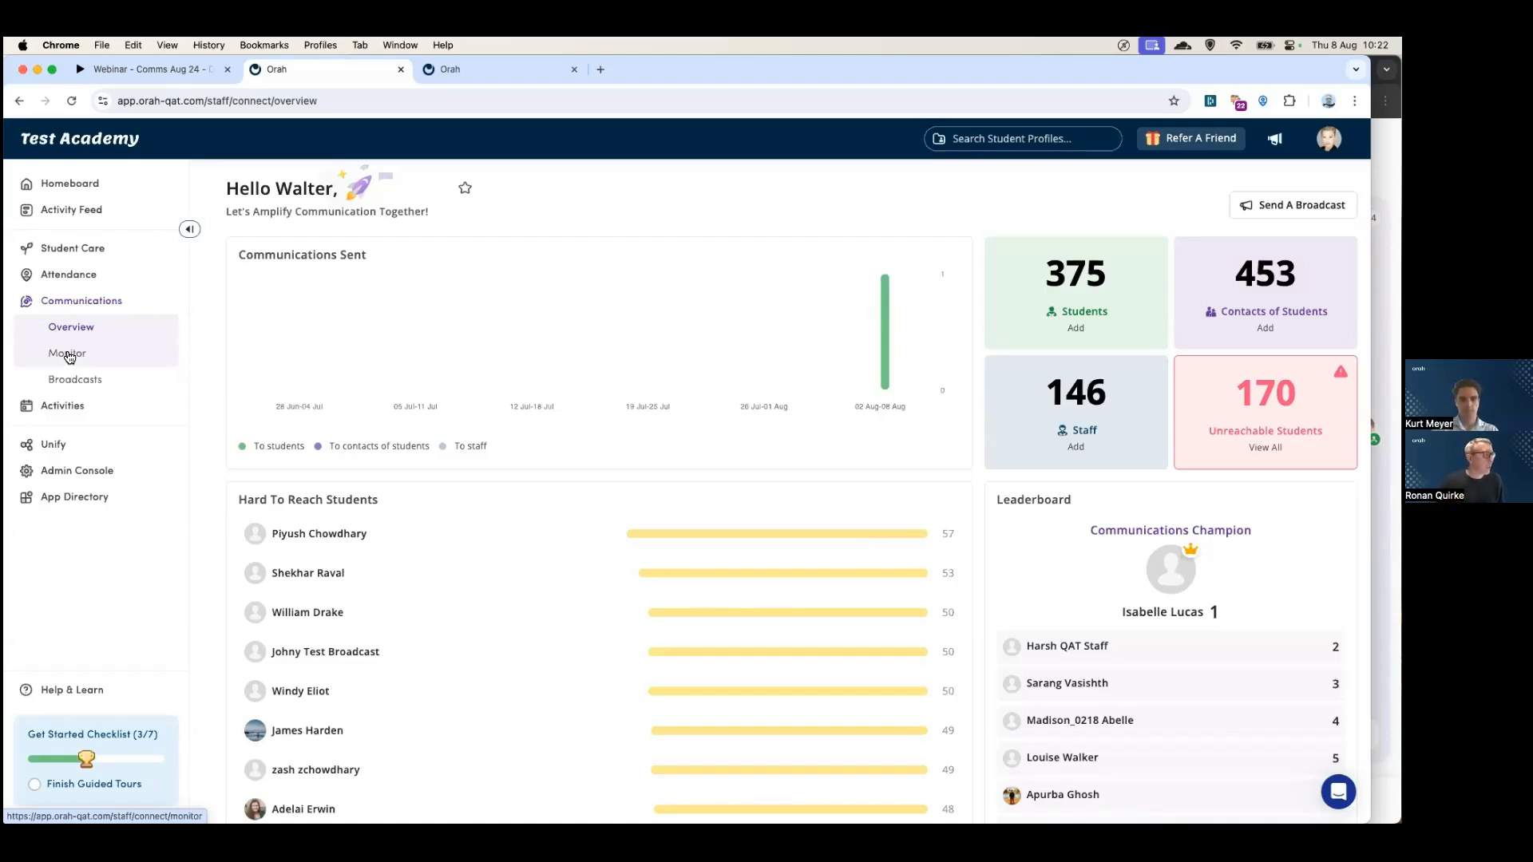
- Open the Conversation Monitor and search conversations by a staff member's name
{"action": "left_click", "coordinate": [69, 355]}
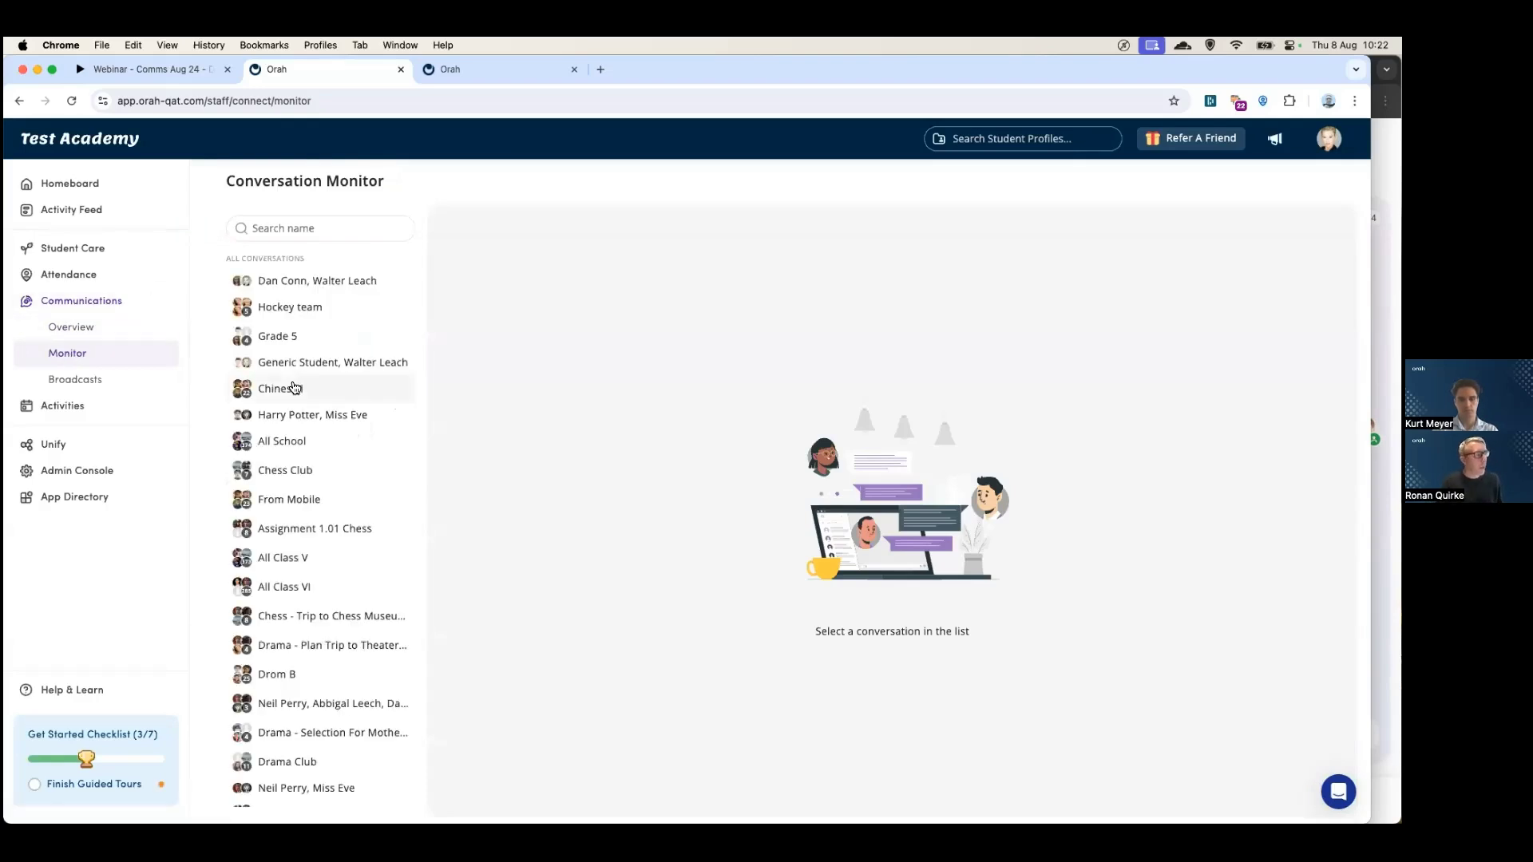
{"action": "scroll", "coordinate": [294, 391], "scroll_direction": "down", "scroll_amount": 5}
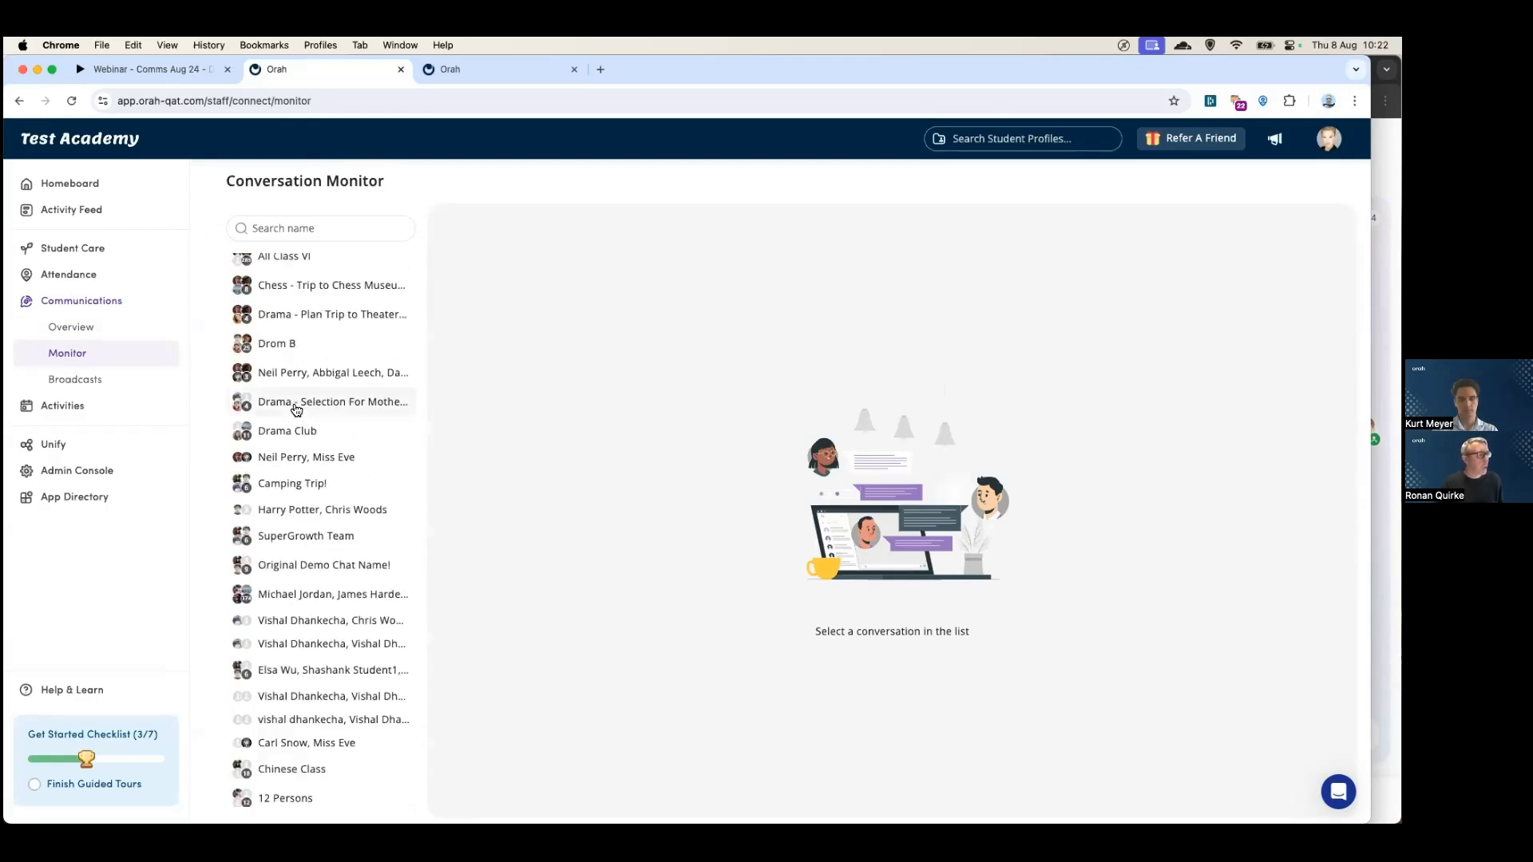
{"action": "scroll", "coordinate": [295, 410], "scroll_direction": "up", "scroll_amount": 4}
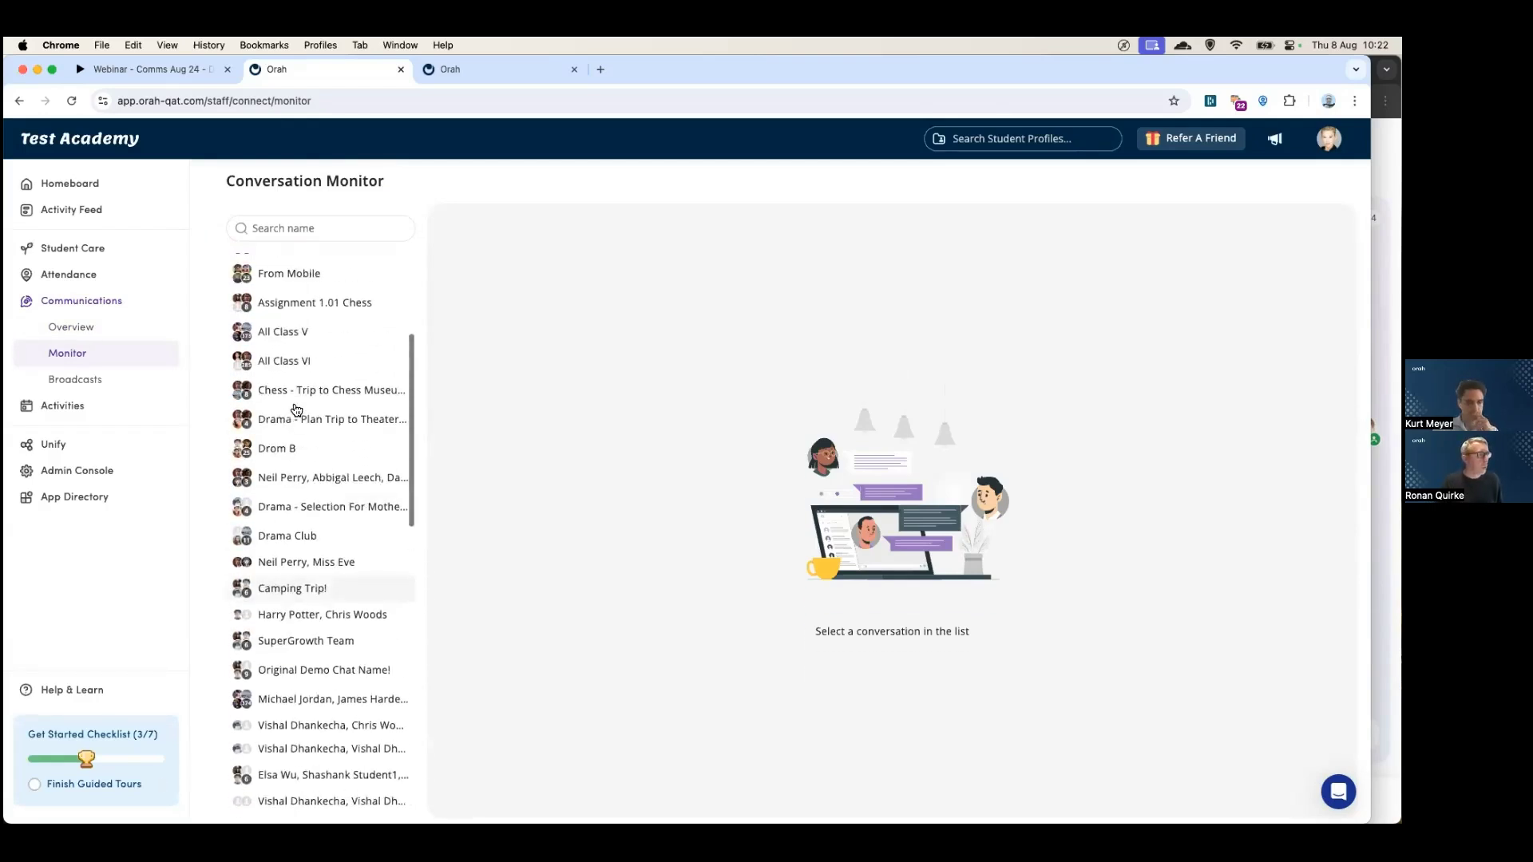
{"action": "scroll", "coordinate": [295, 410], "scroll_direction": "up", "scroll_amount": 2}
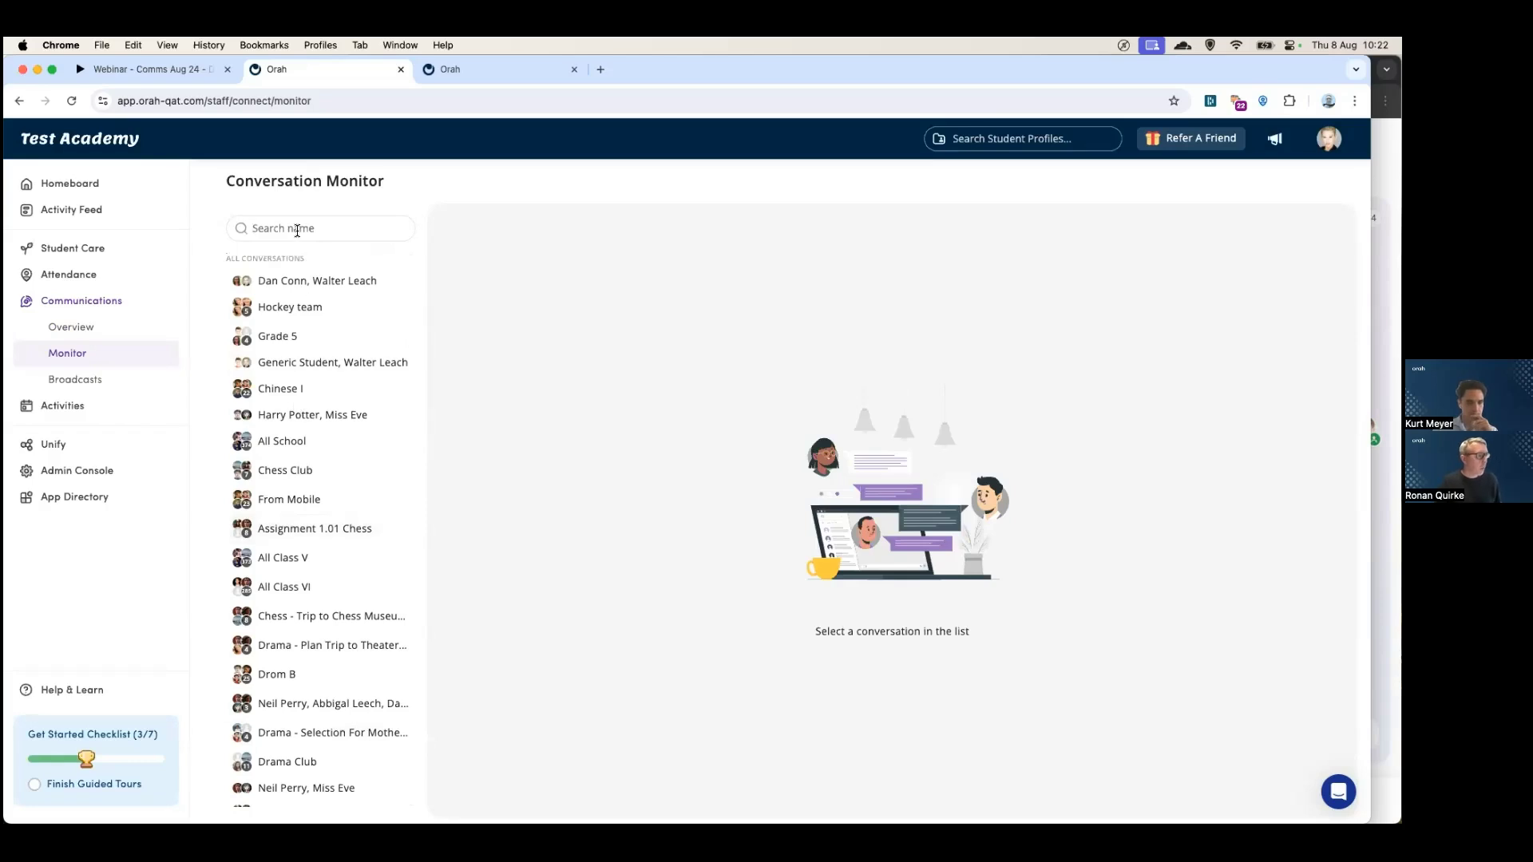
{"action": "left_click", "coordinate": [297, 231]}
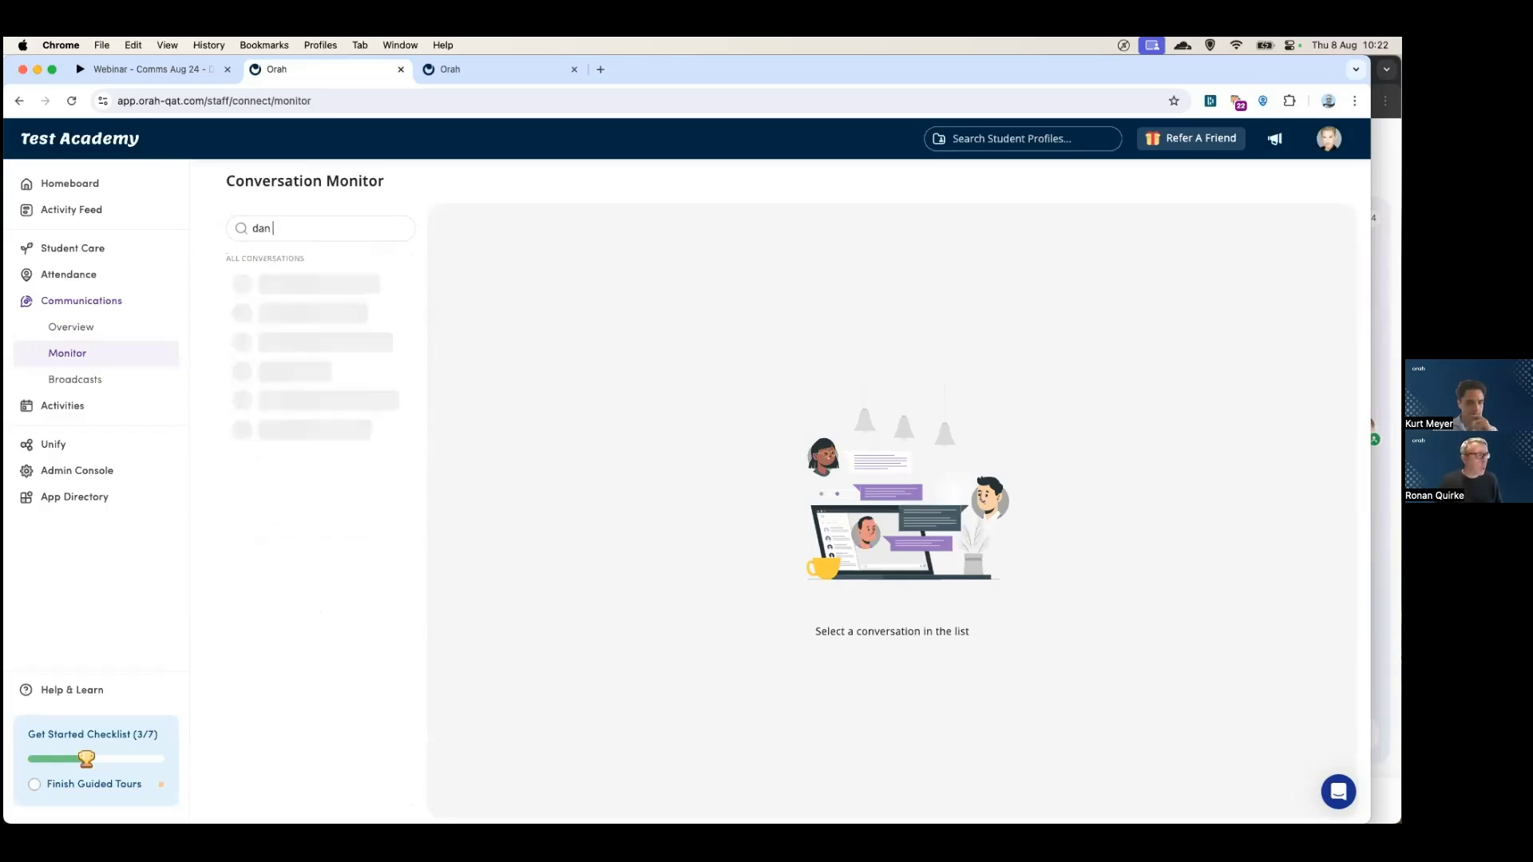
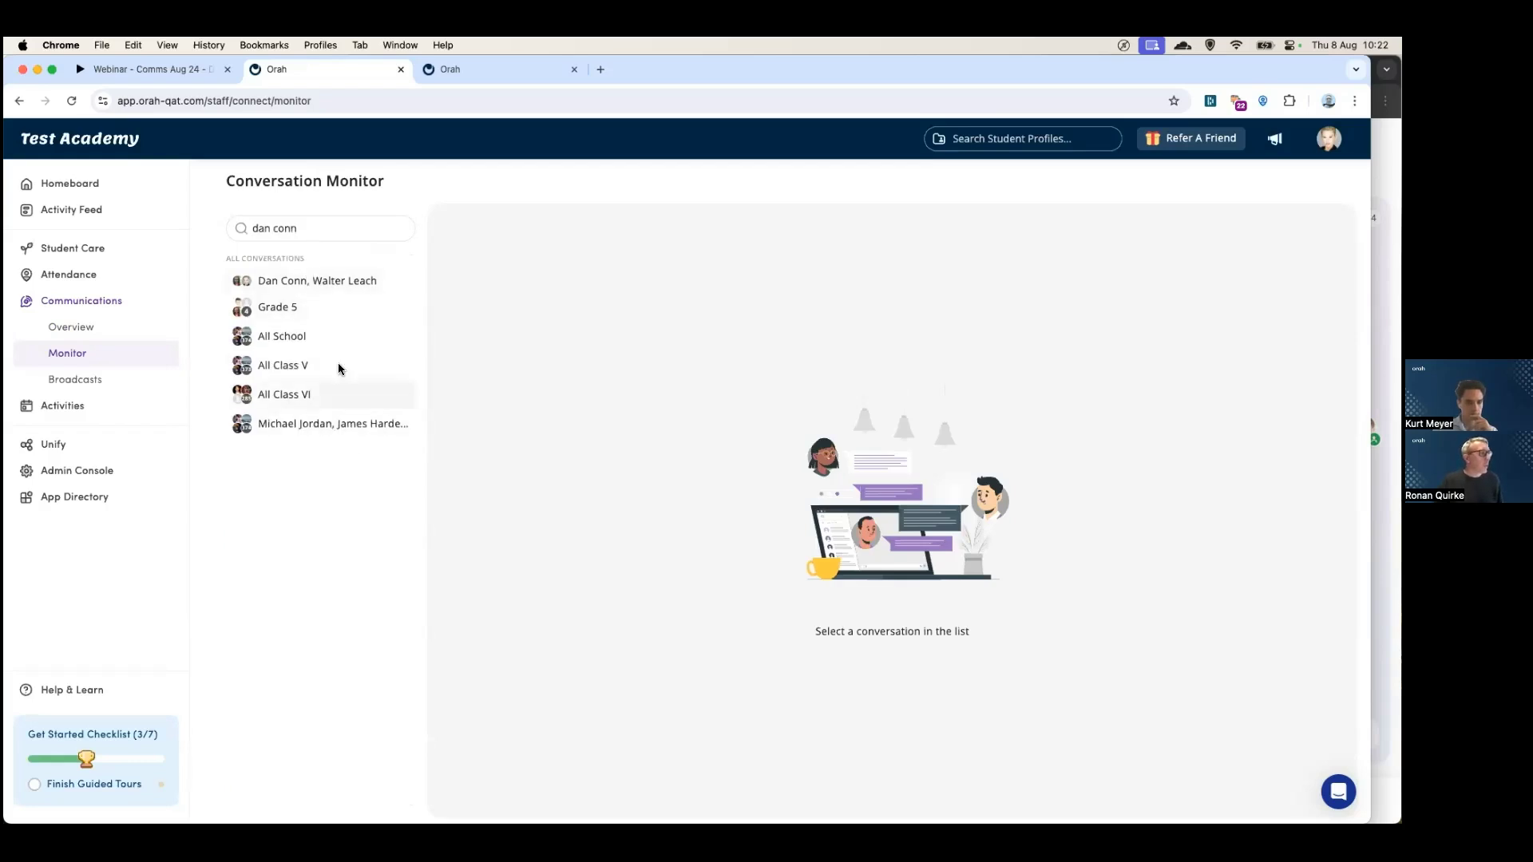
- Browse the matching chats: one-to-one, Grade 5, All School, All Class V/VI, group; then clear the search
{"action": "left_click", "coordinate": [317, 281]}
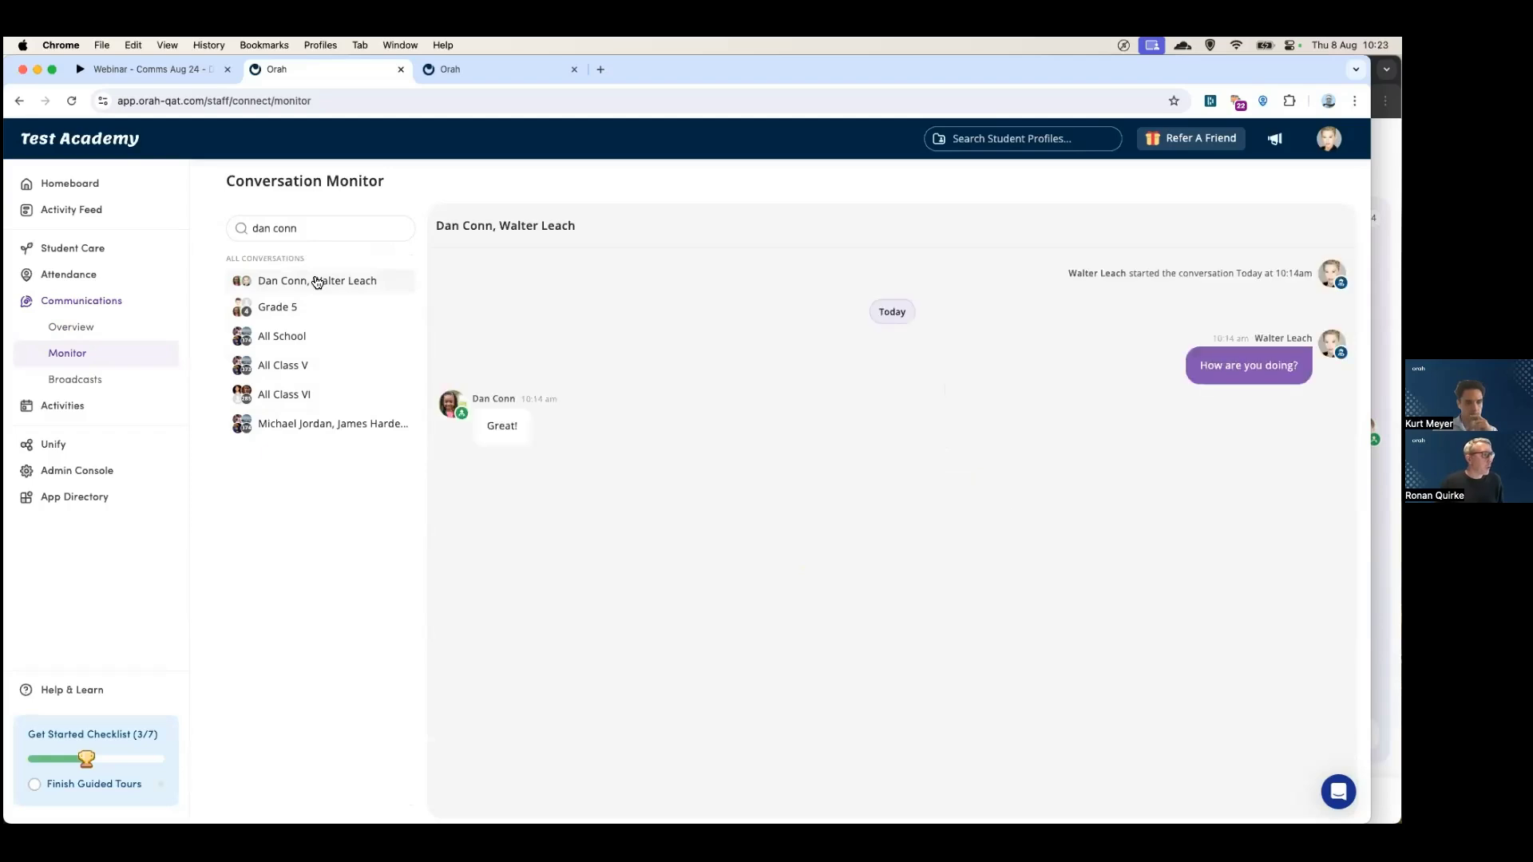
{"action": "left_click", "coordinate": [280, 308]}
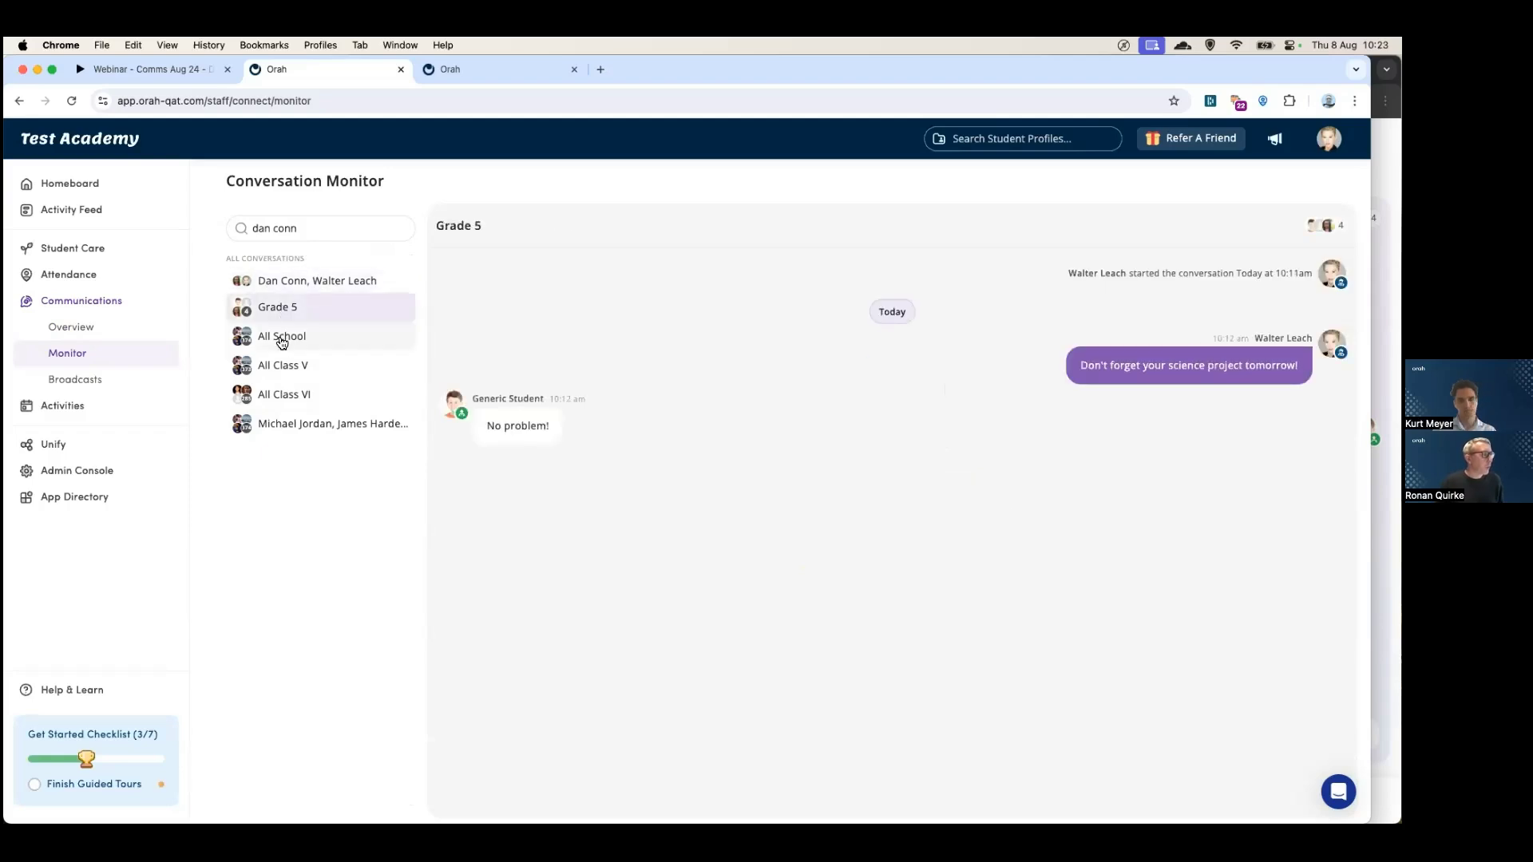
{"action": "left_click", "coordinate": [281, 338]}
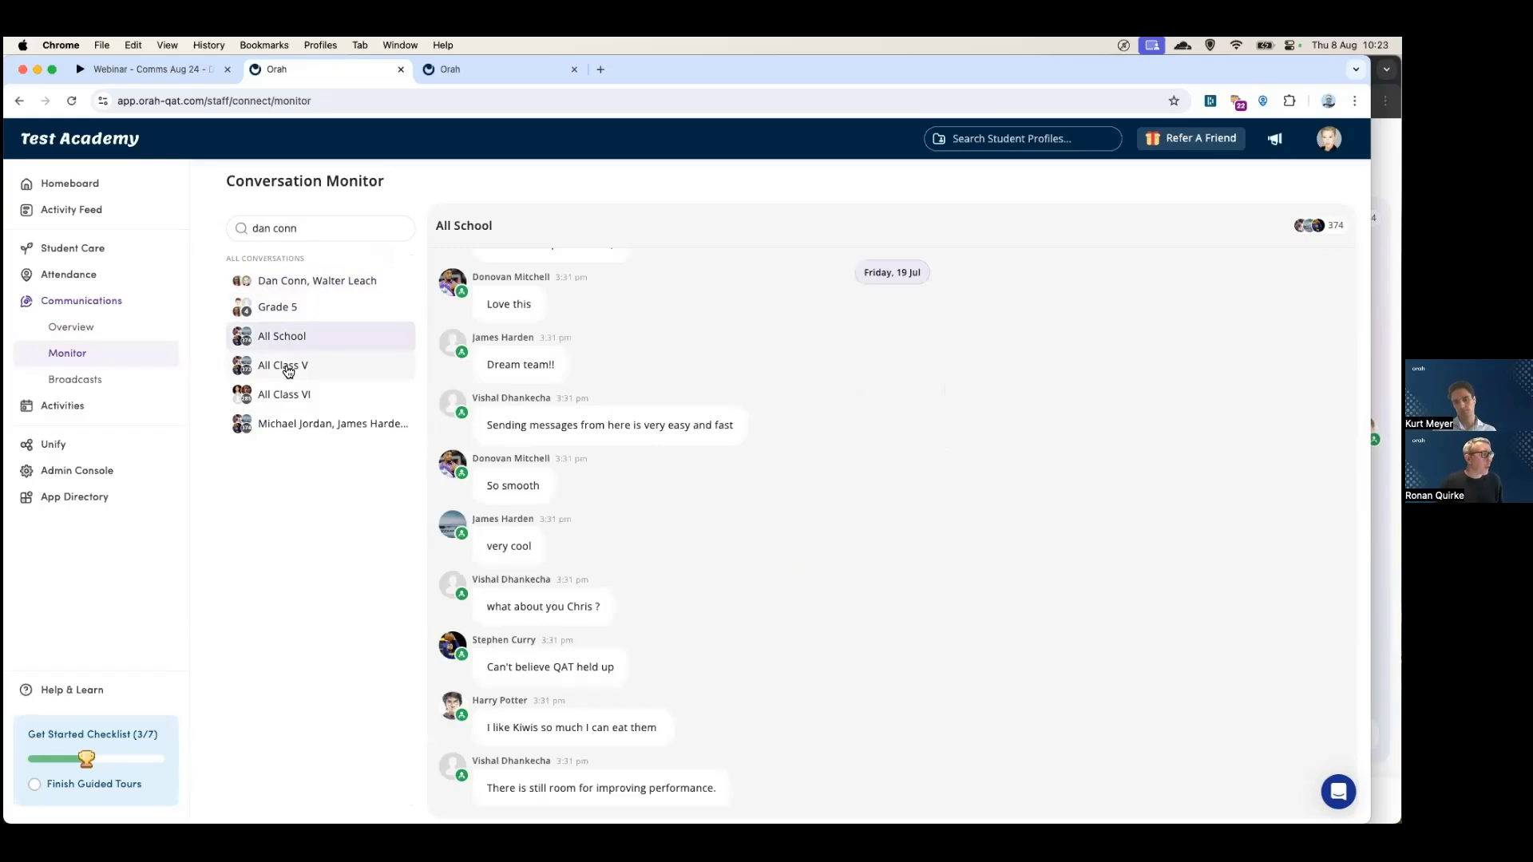
{"action": "left_click", "coordinate": [289, 368]}
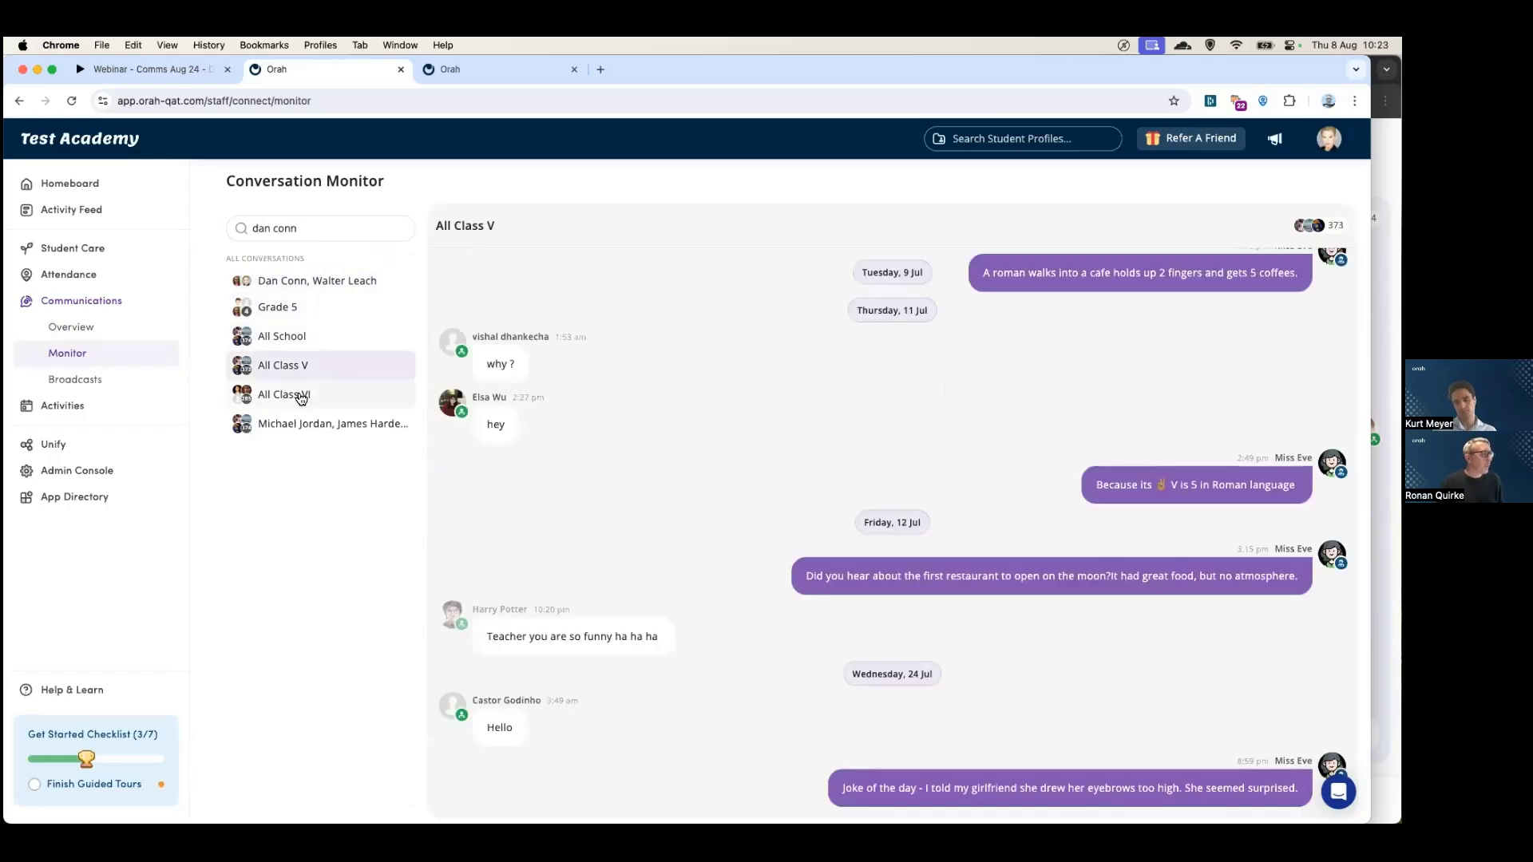
{"action": "left_click", "coordinate": [301, 400]}
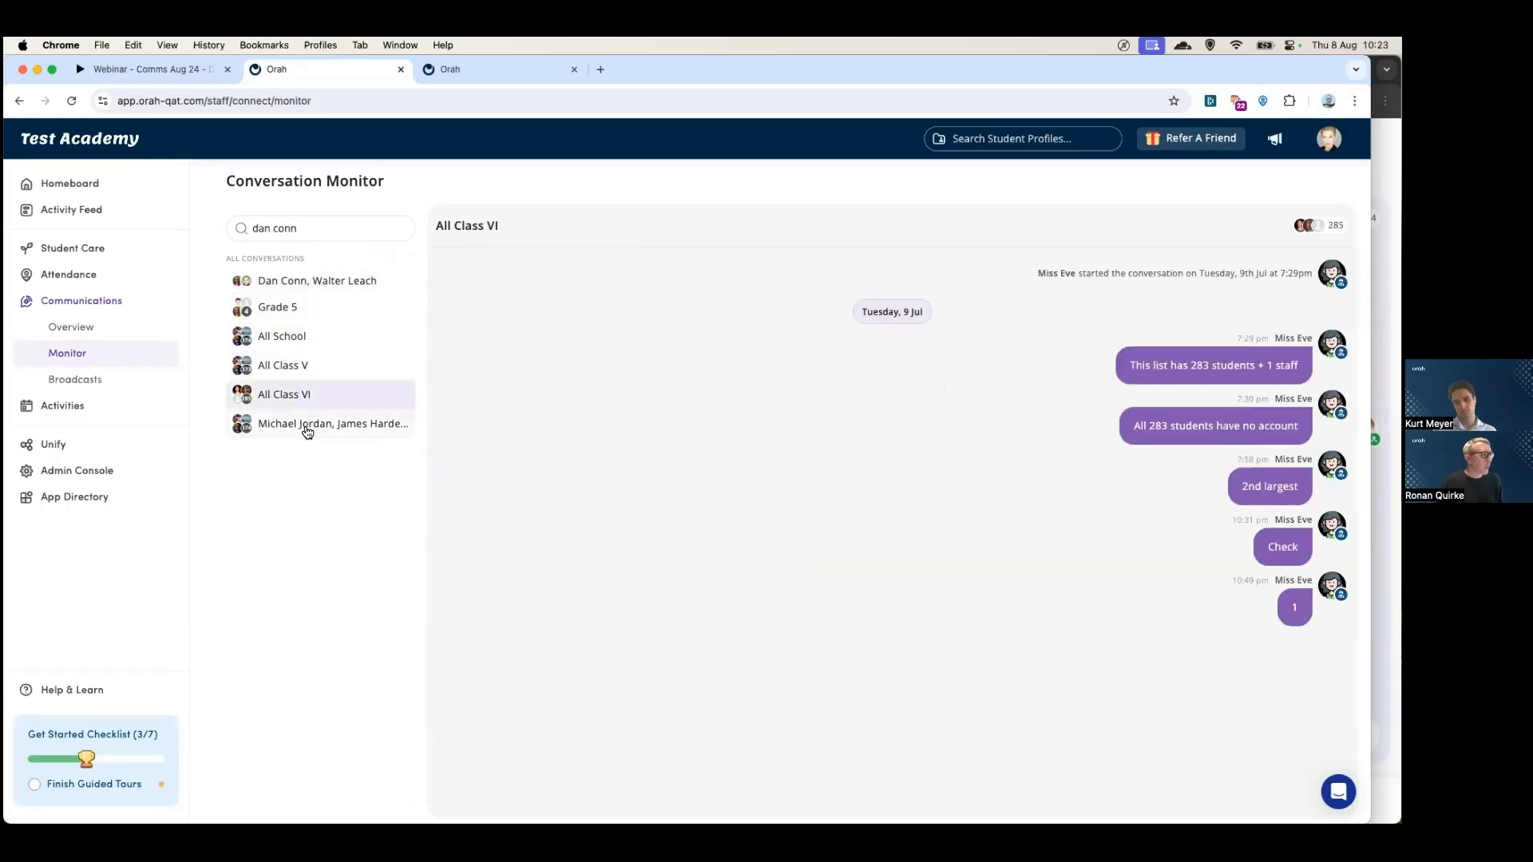
{"action": "left_click", "coordinate": [307, 430]}
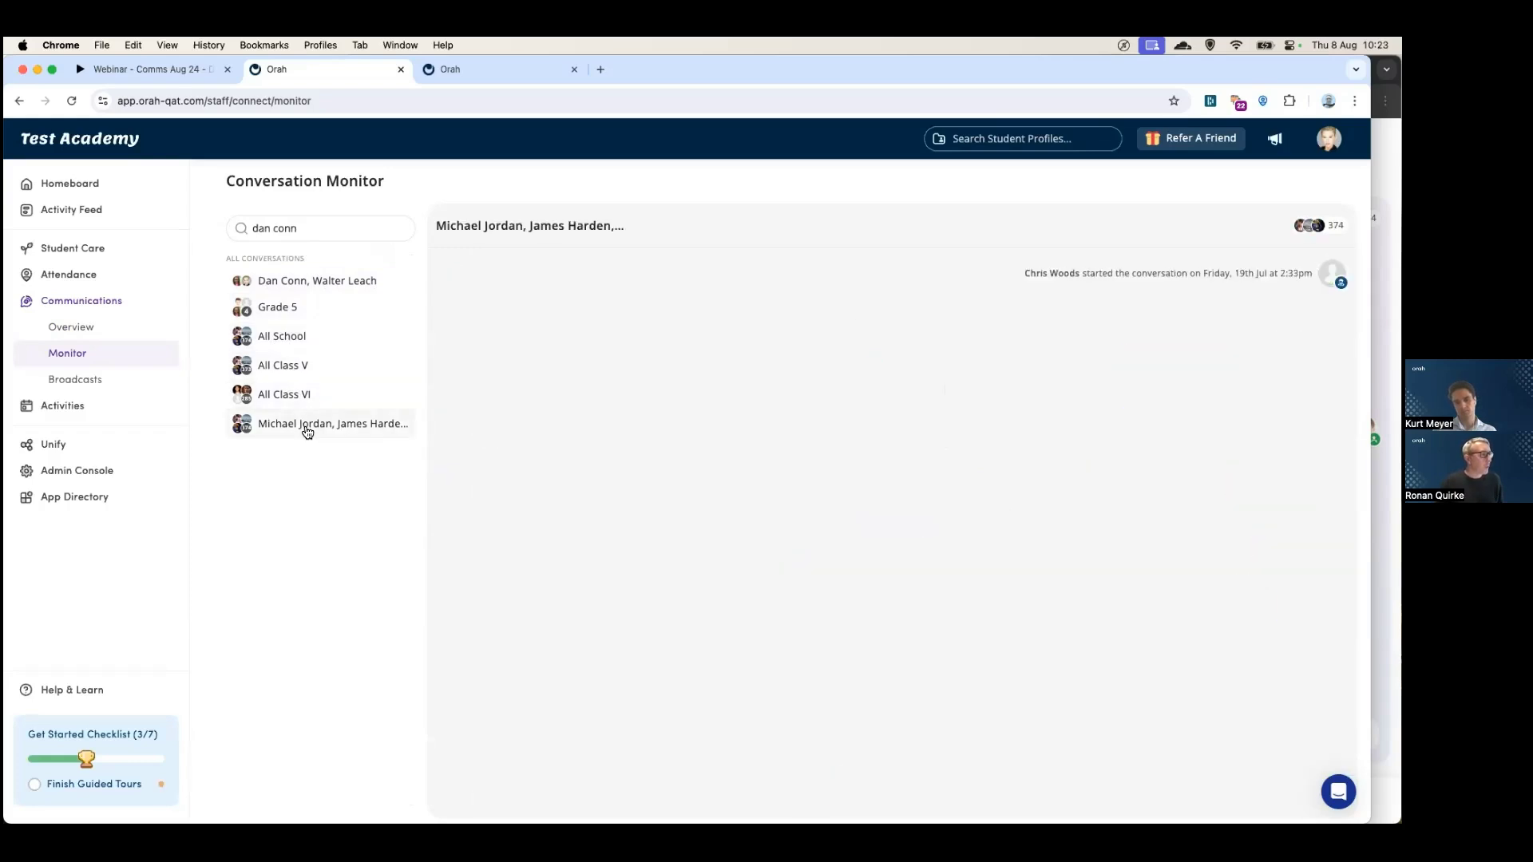
{"action": "left_click", "coordinate": [277, 286]}
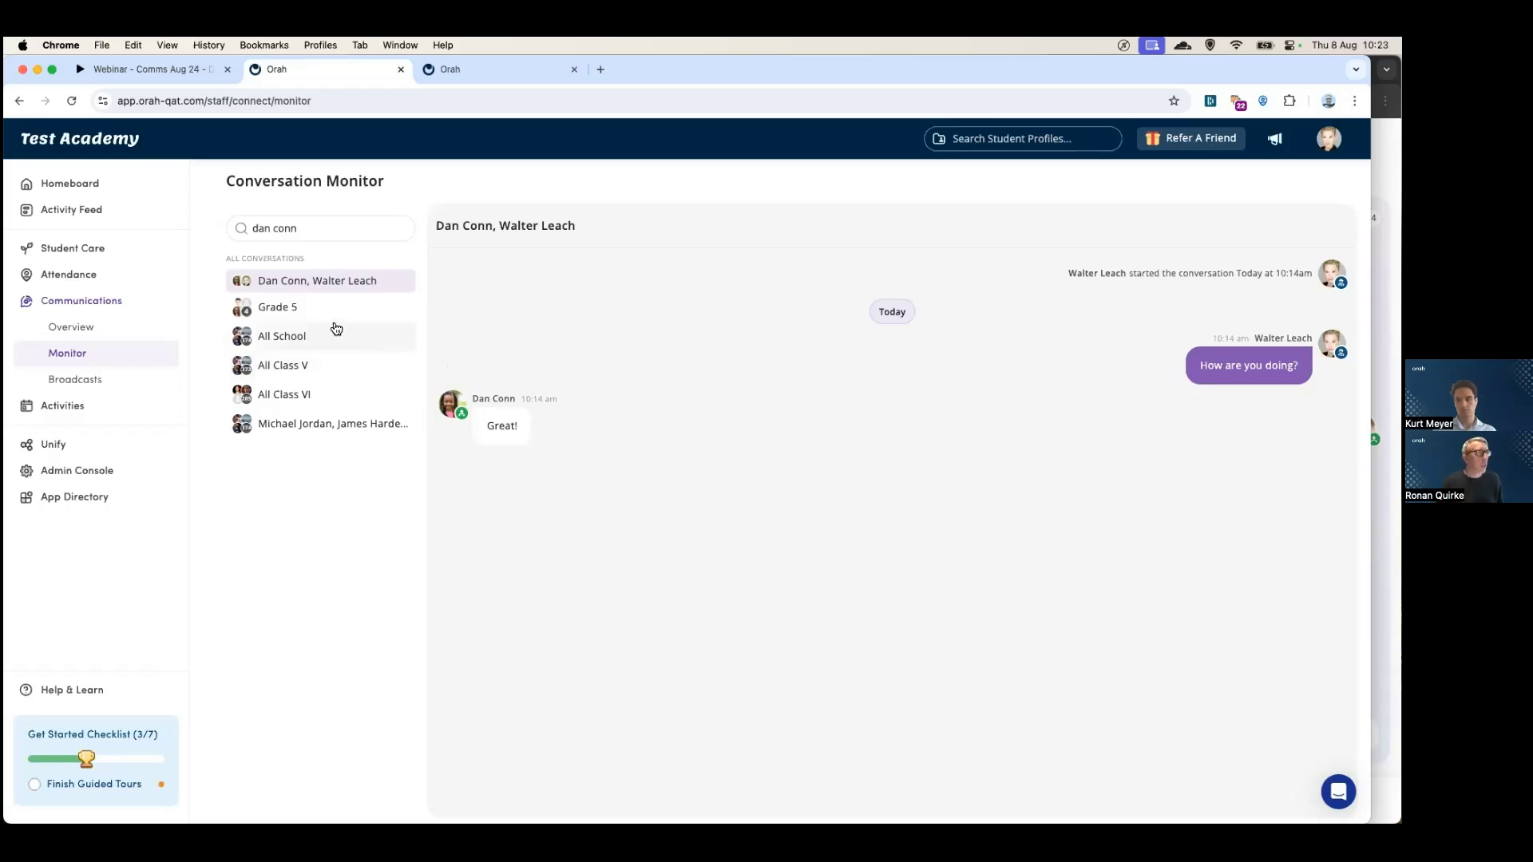
{"action": "left_click_drag", "start_coordinate": [308, 232], "coordinate": [244, 230]}
{"action": "key", "text": "BackSpace"}
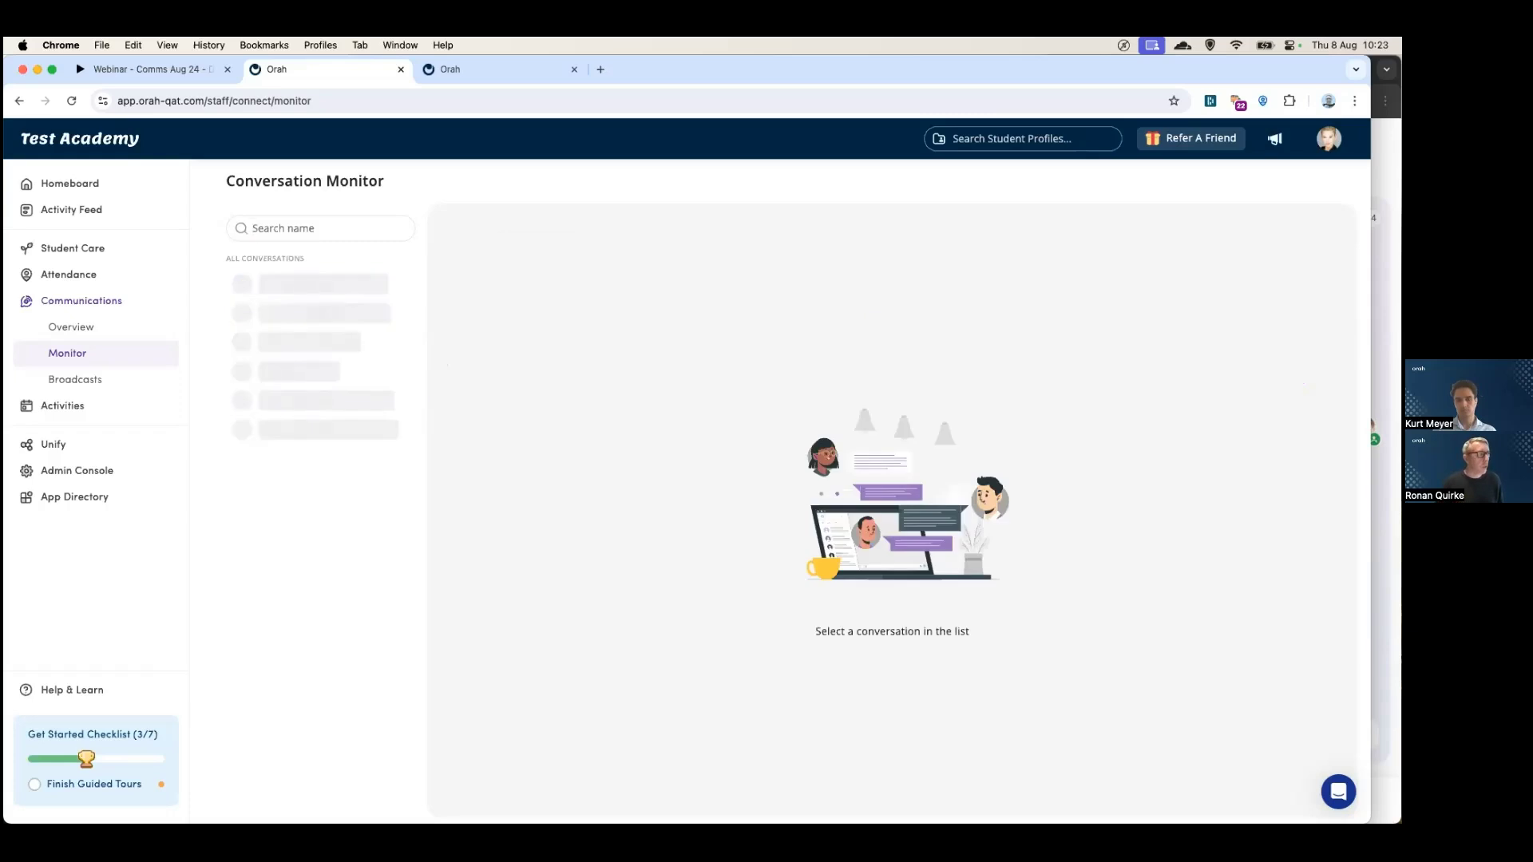
{"action": "scroll", "coordinate": [303, 410], "scroll_direction": "down", "scroll_amount": 2}
{"action": "scroll", "coordinate": [303, 409], "scroll_direction": "down", "scroll_amount": 2}
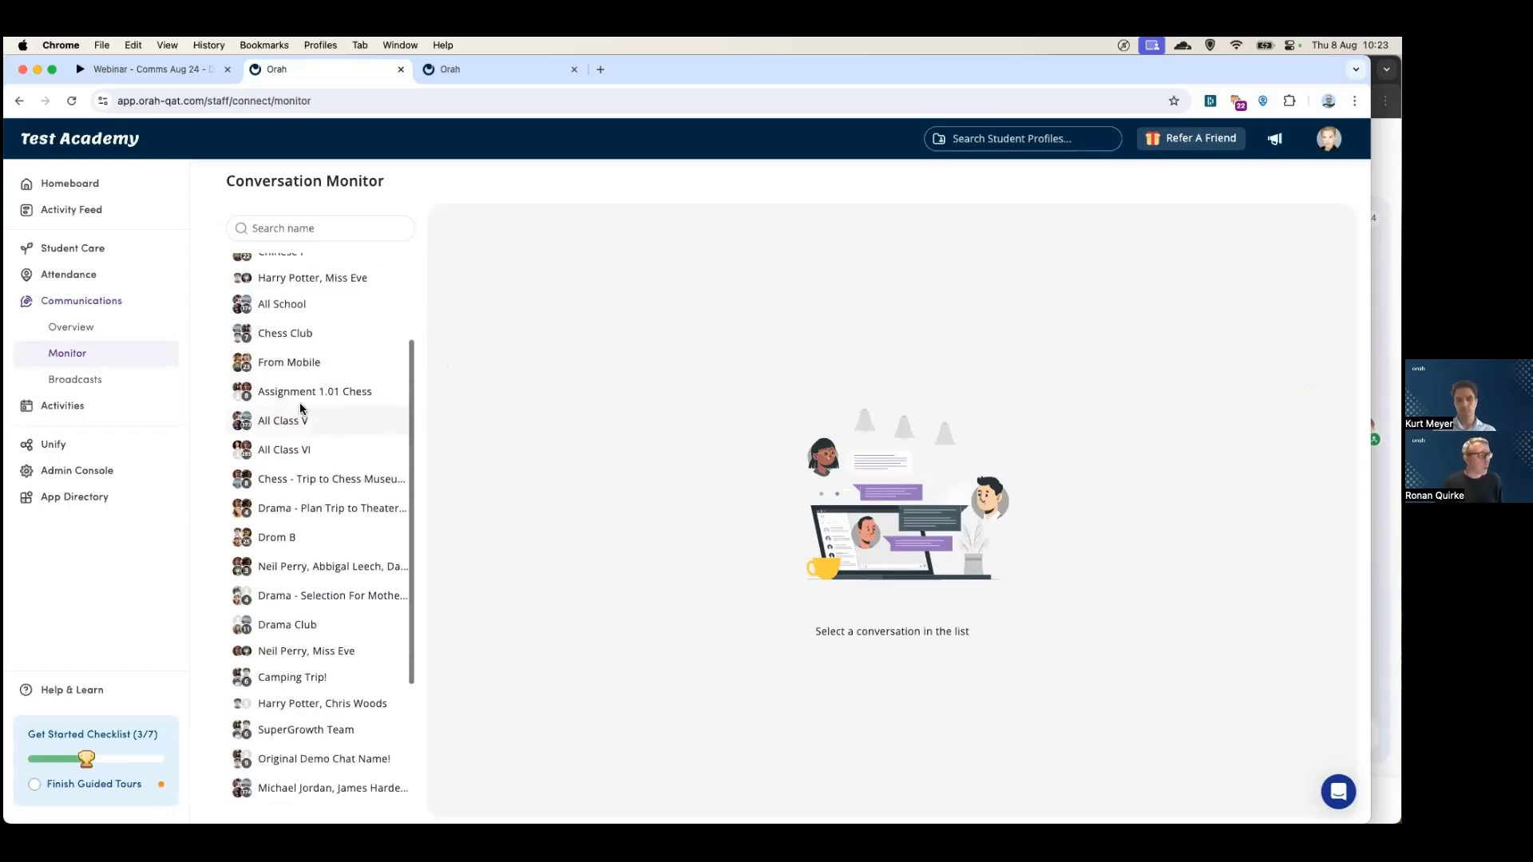
{"action": "left_click", "coordinate": [286, 363]}
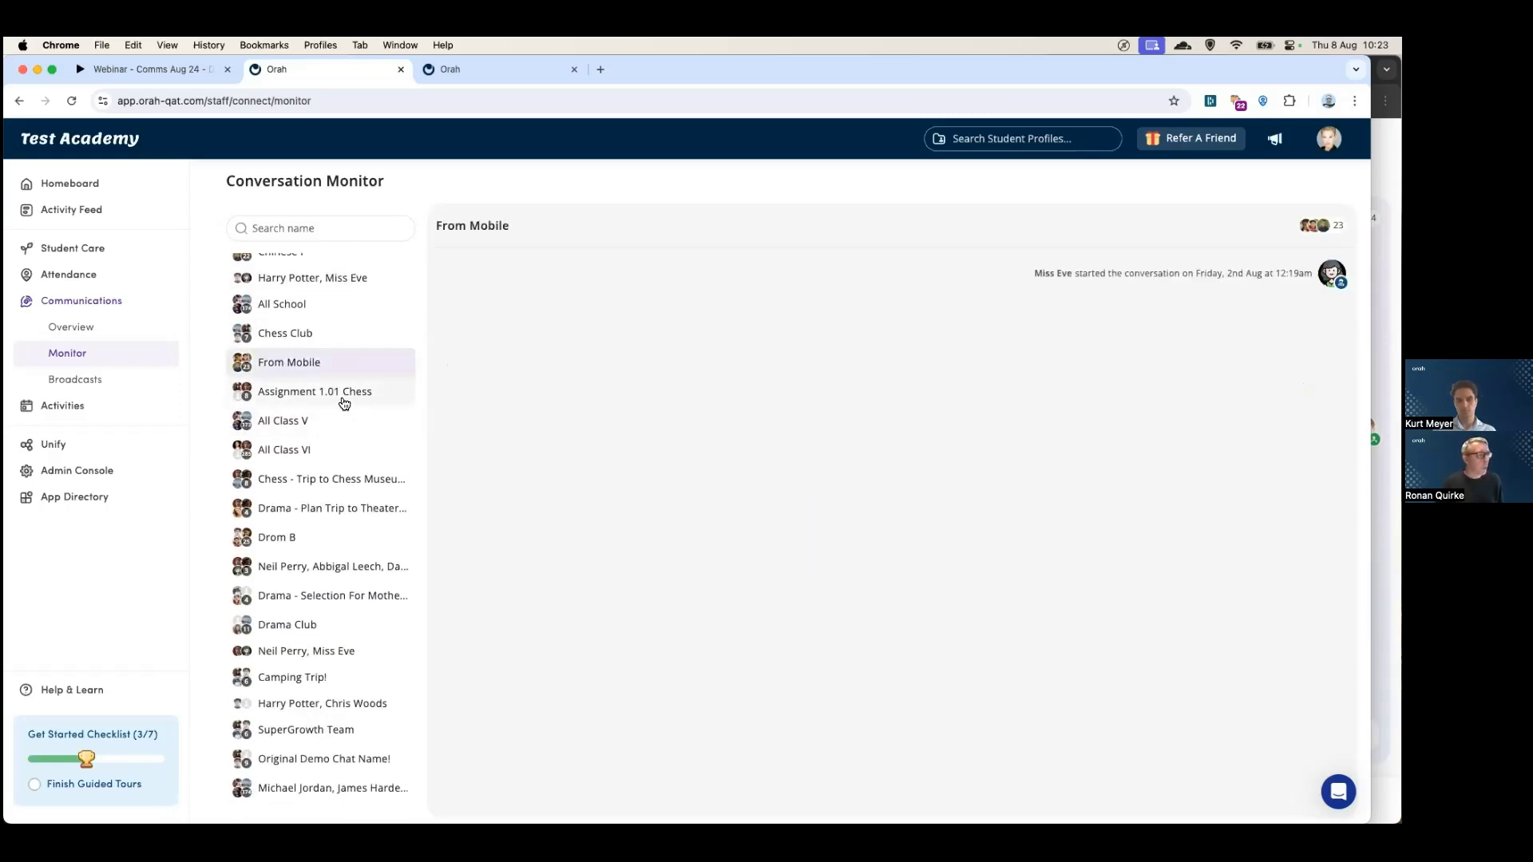
{"action": "scroll", "coordinate": [336, 419], "scroll_direction": "up", "scroll_amount": 2}
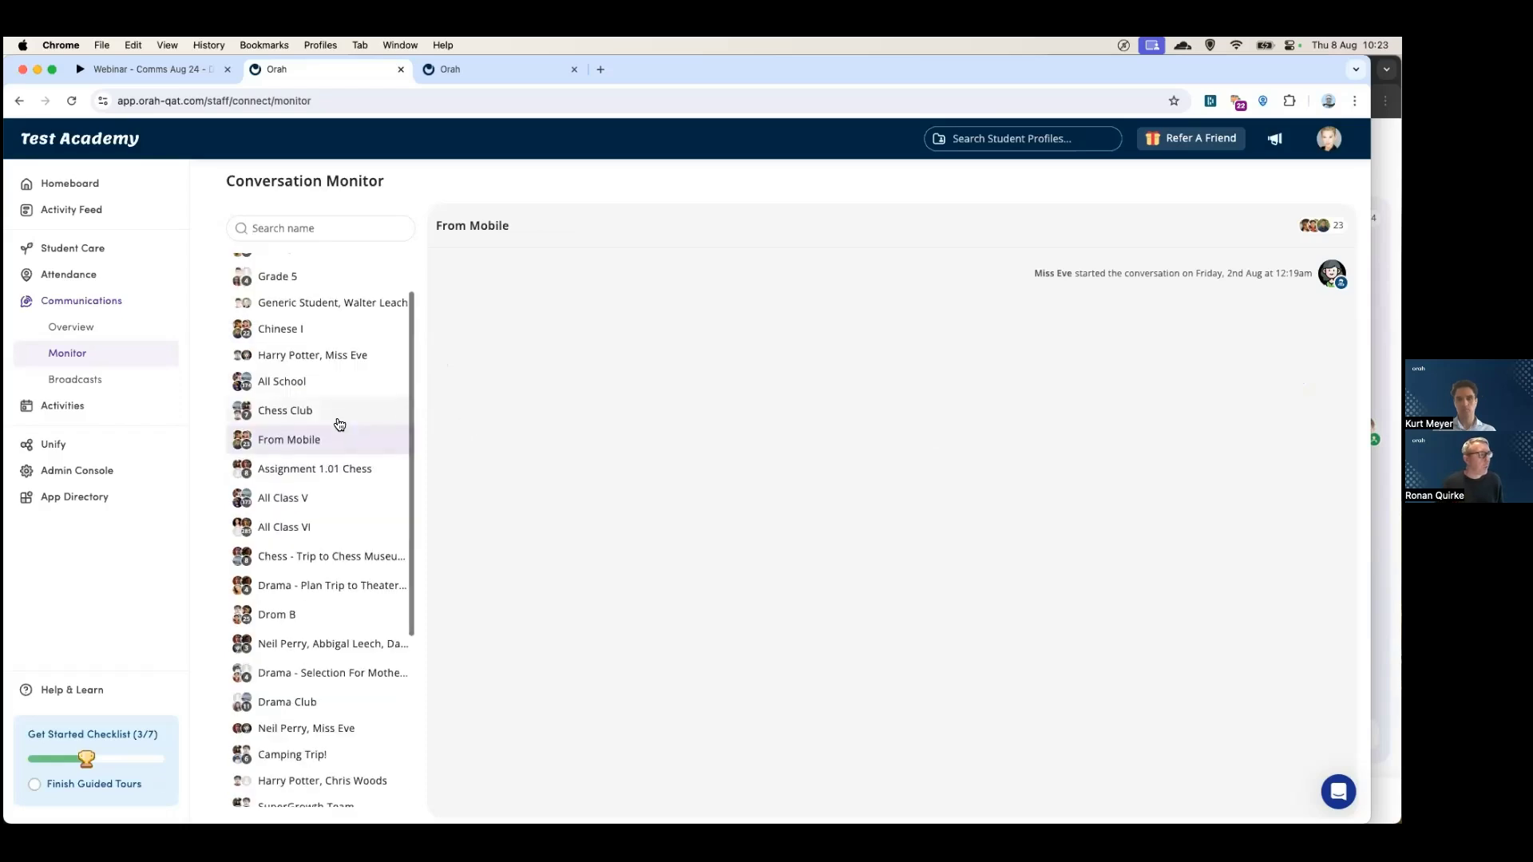
{"action": "left_click", "coordinate": [301, 413]}
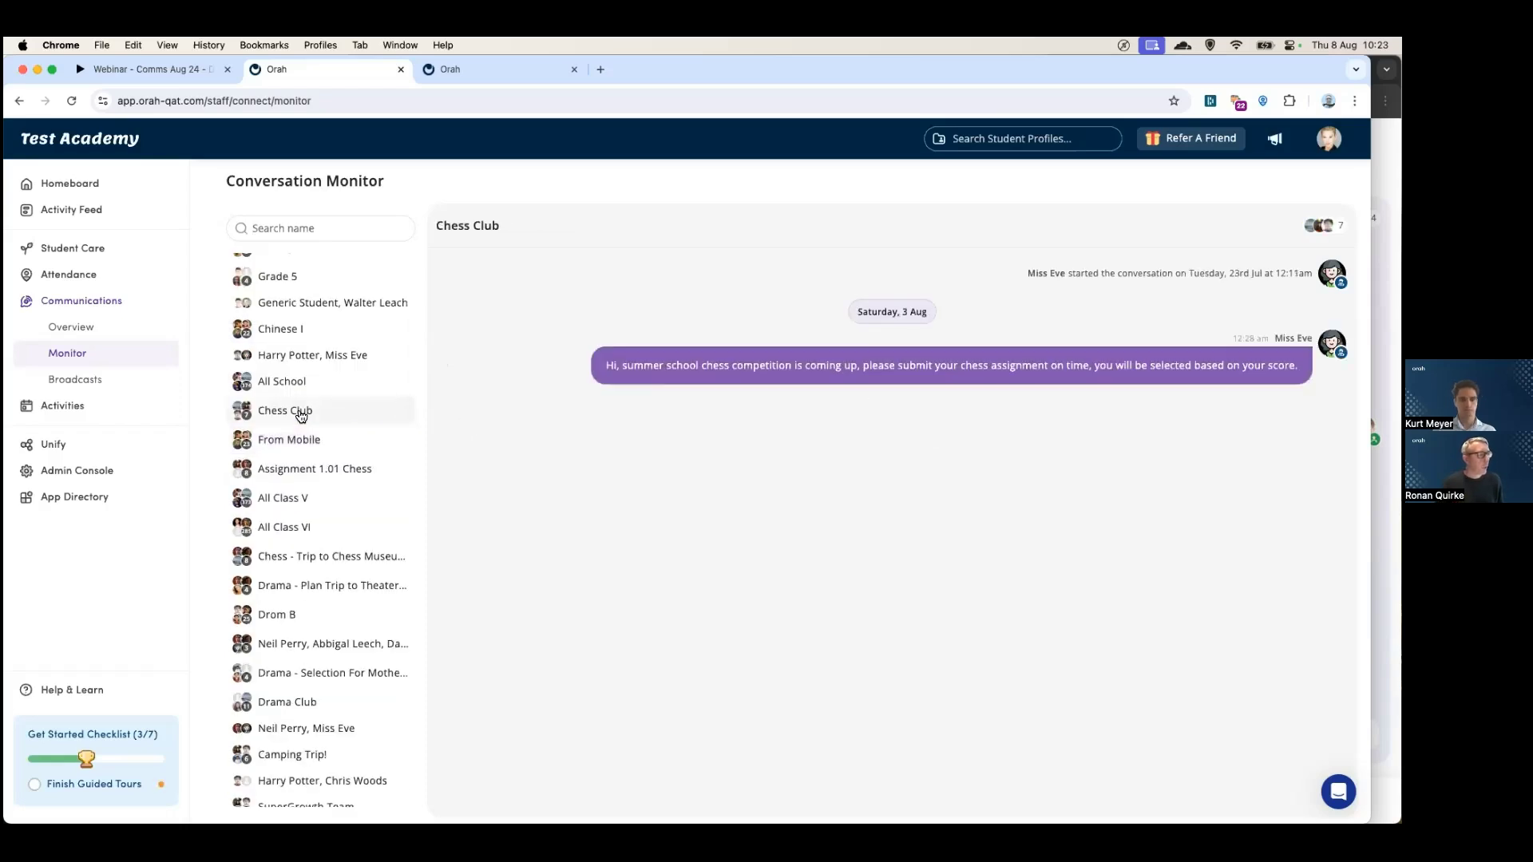
{"action": "scroll", "coordinate": [301, 414], "scroll_direction": "up", "scroll_amount": 2}
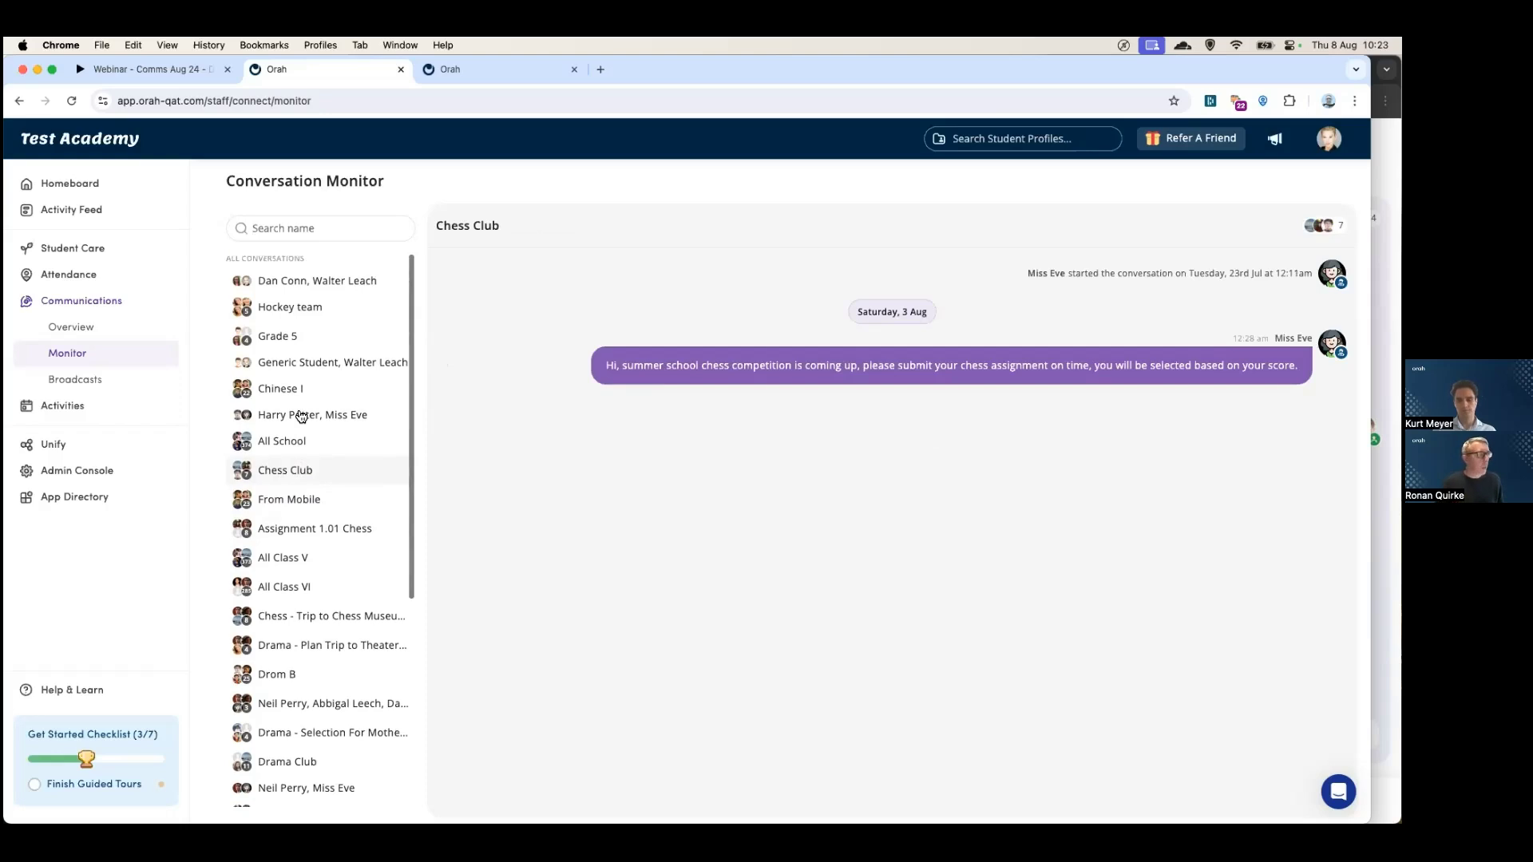
{"action": "scroll", "coordinate": [301, 415], "scroll_direction": "down", "scroll_amount": 1}
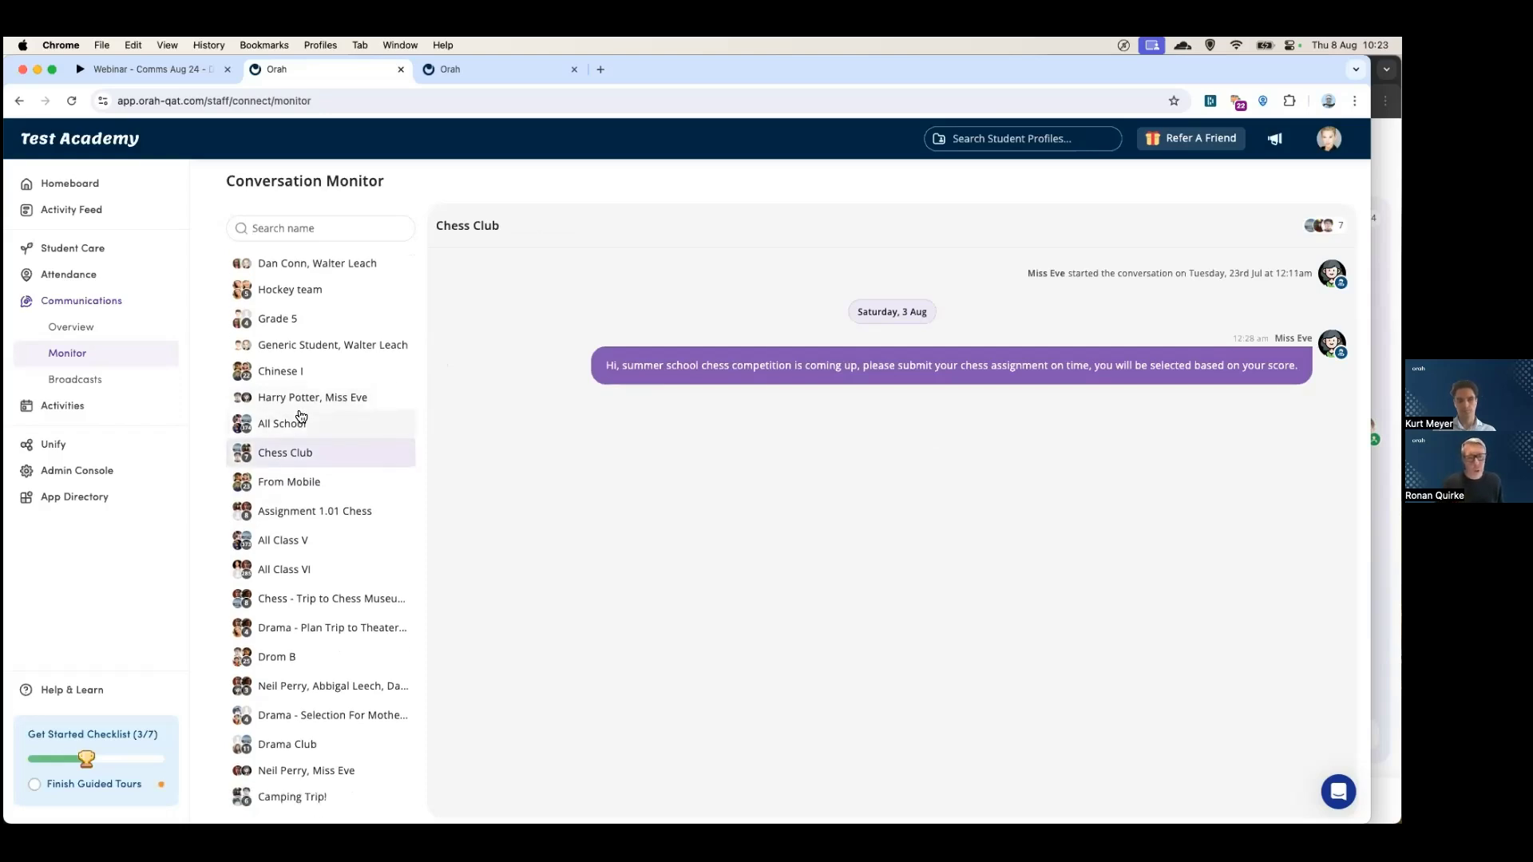
{"action": "scroll", "coordinate": [301, 415], "scroll_direction": "up", "scroll_amount": 1}
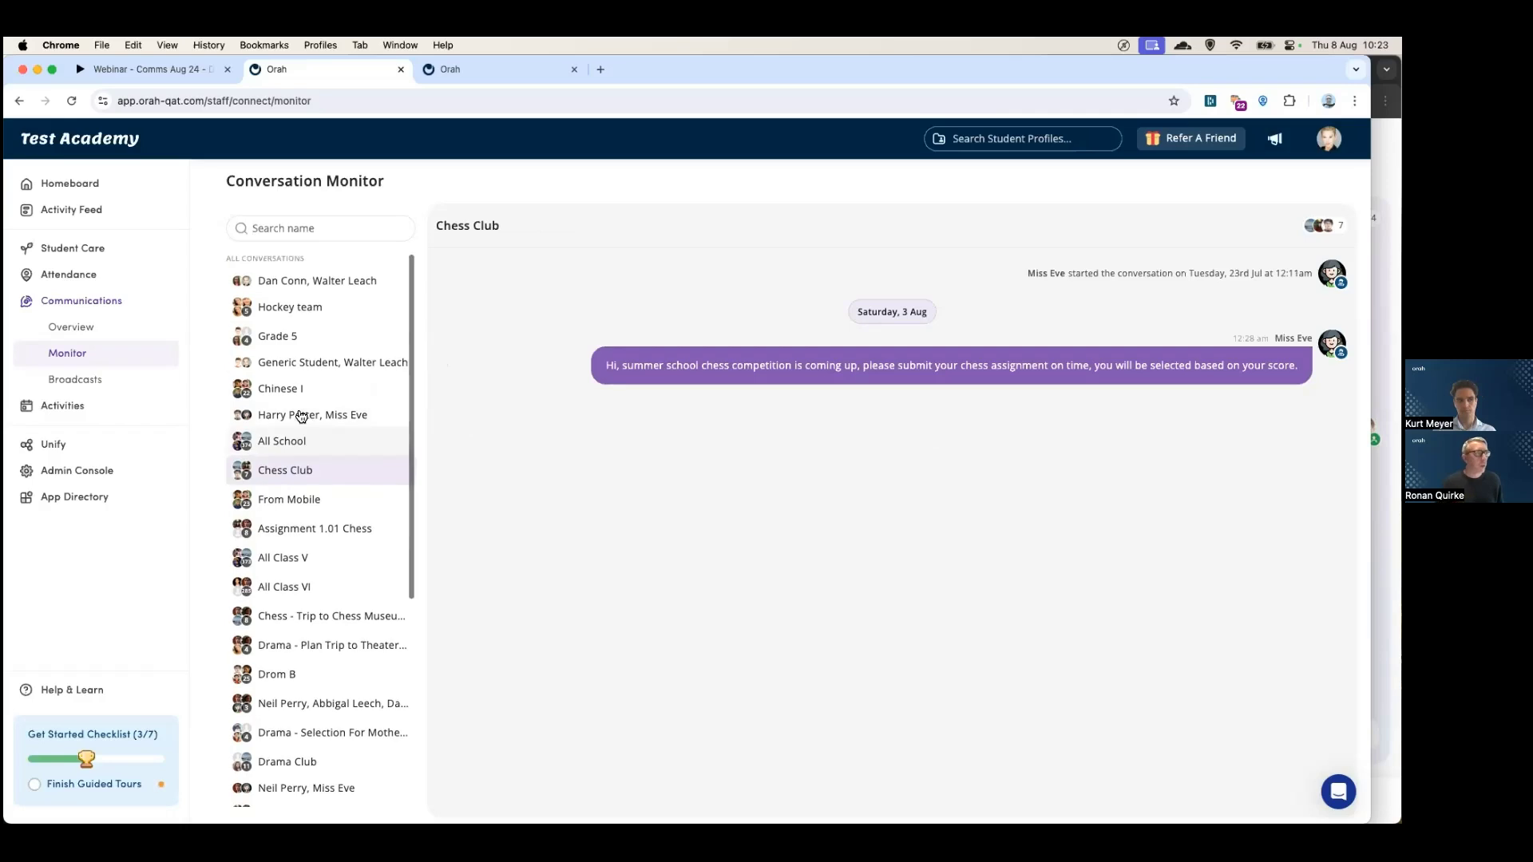
{"action": "left_click", "coordinate": [300, 230]}
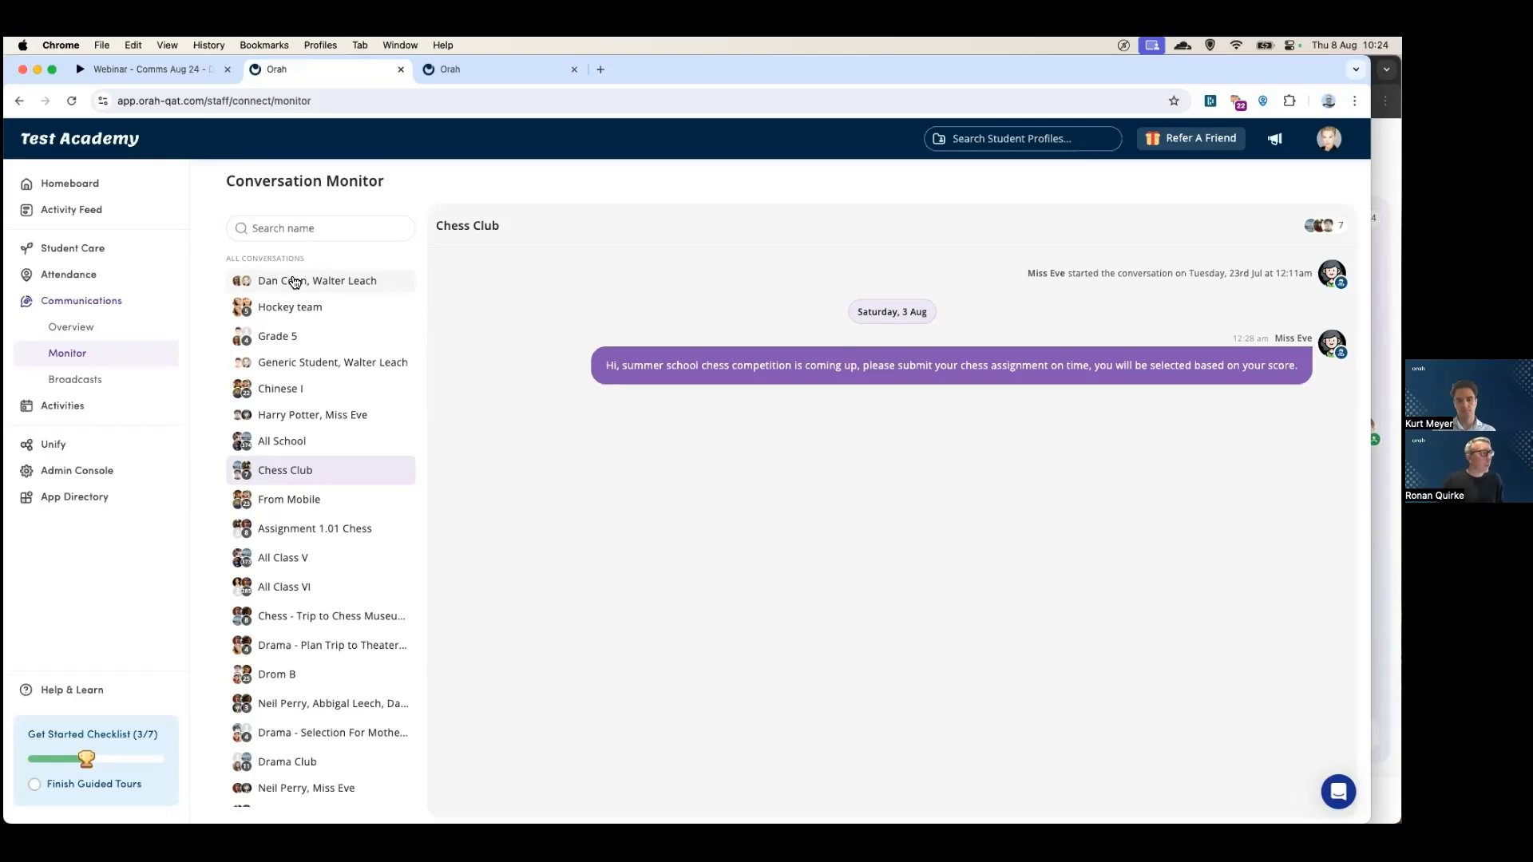
{"action": "left_click", "coordinate": [81, 329]}
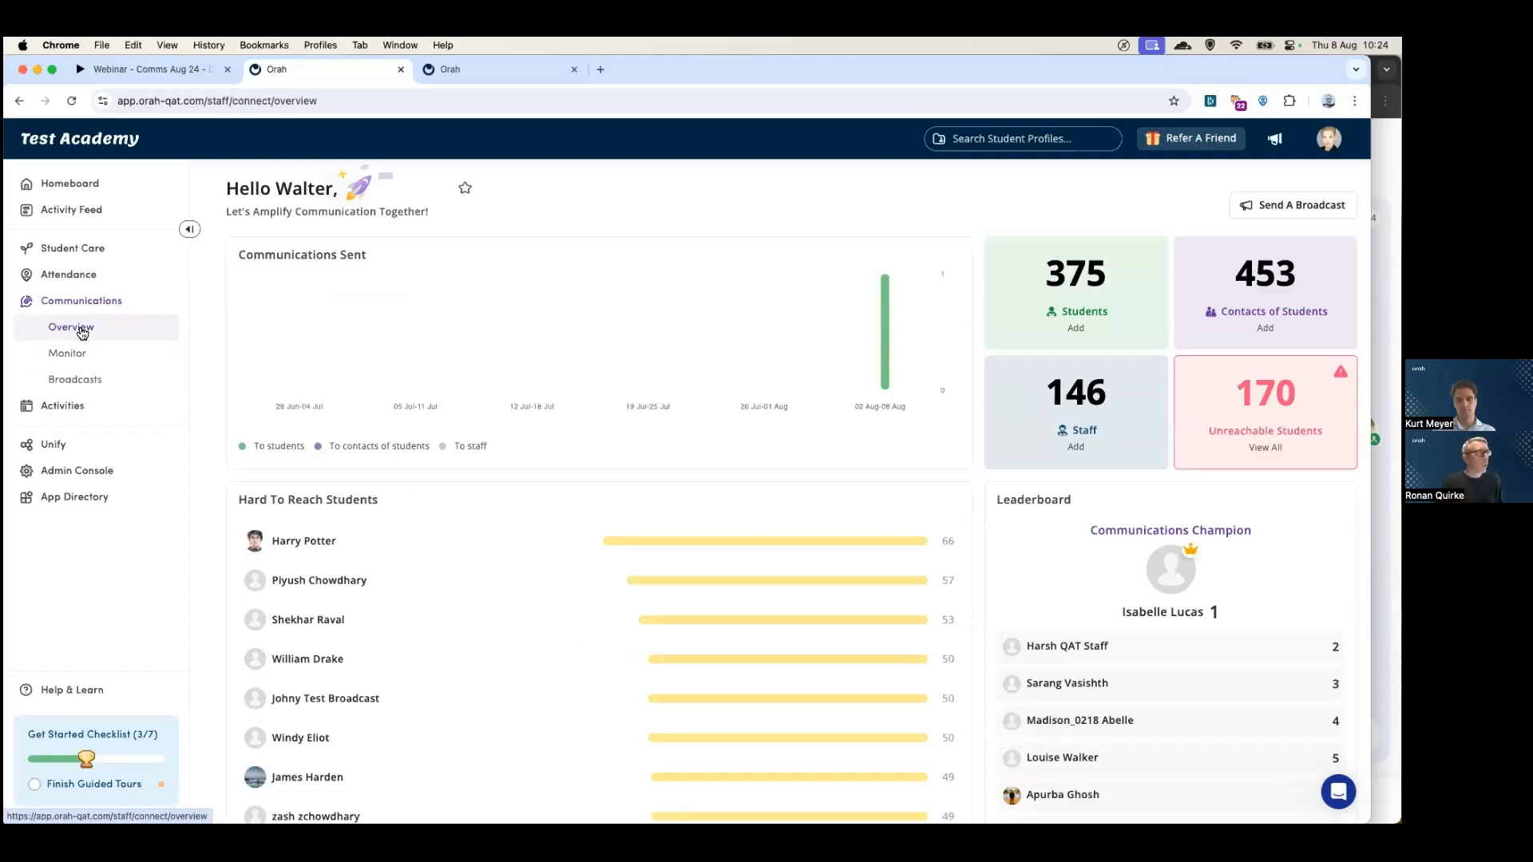
- Glance at the Figma webinar deck, then open Orah's Admin Console
{"action": "left_click", "coordinate": [183, 70]}
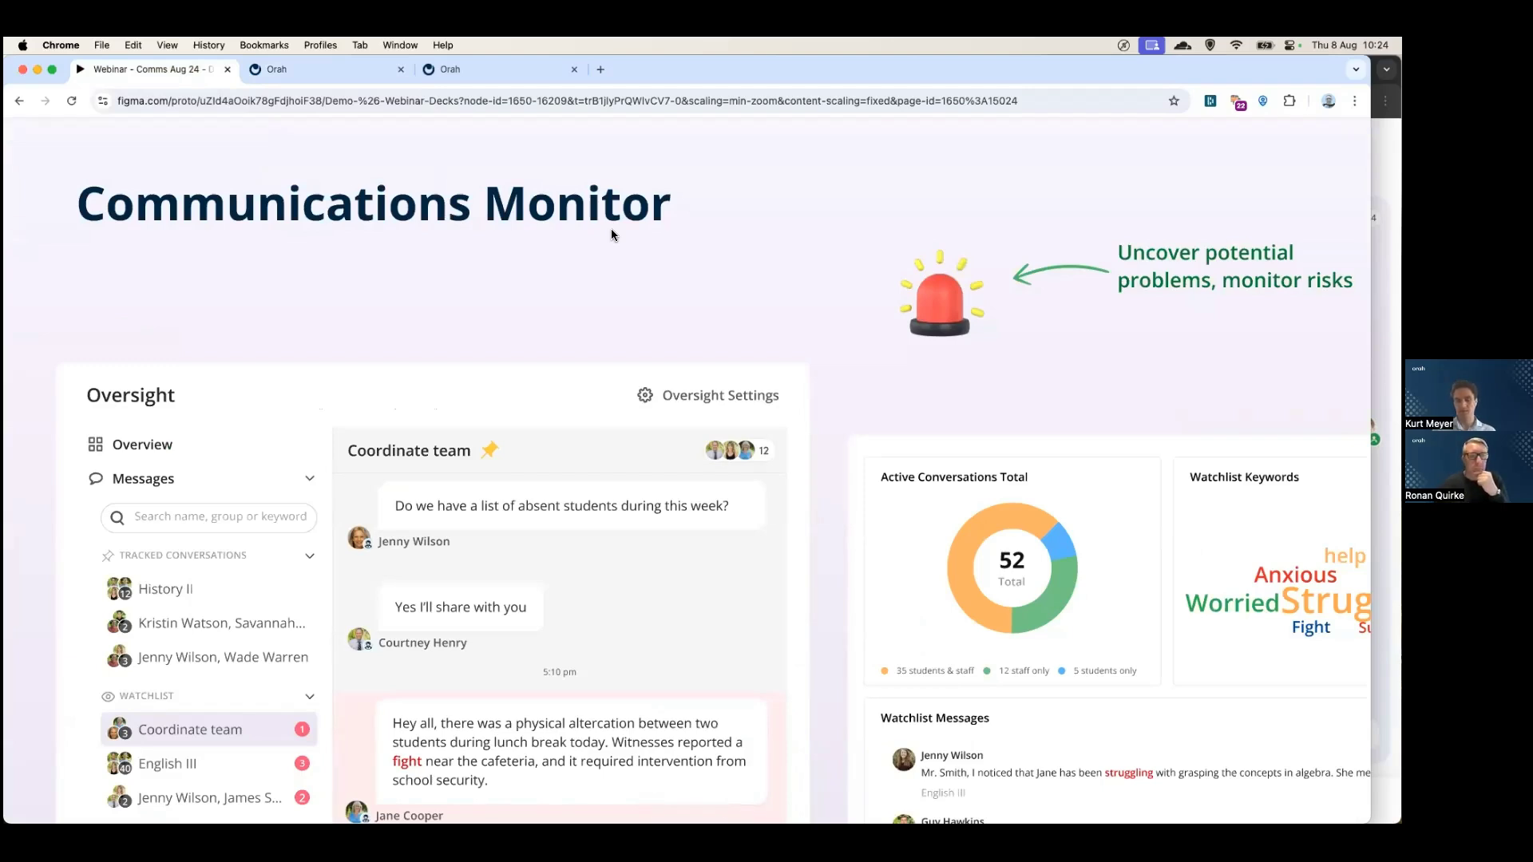
{"action": "left_click", "coordinate": [319, 67]}
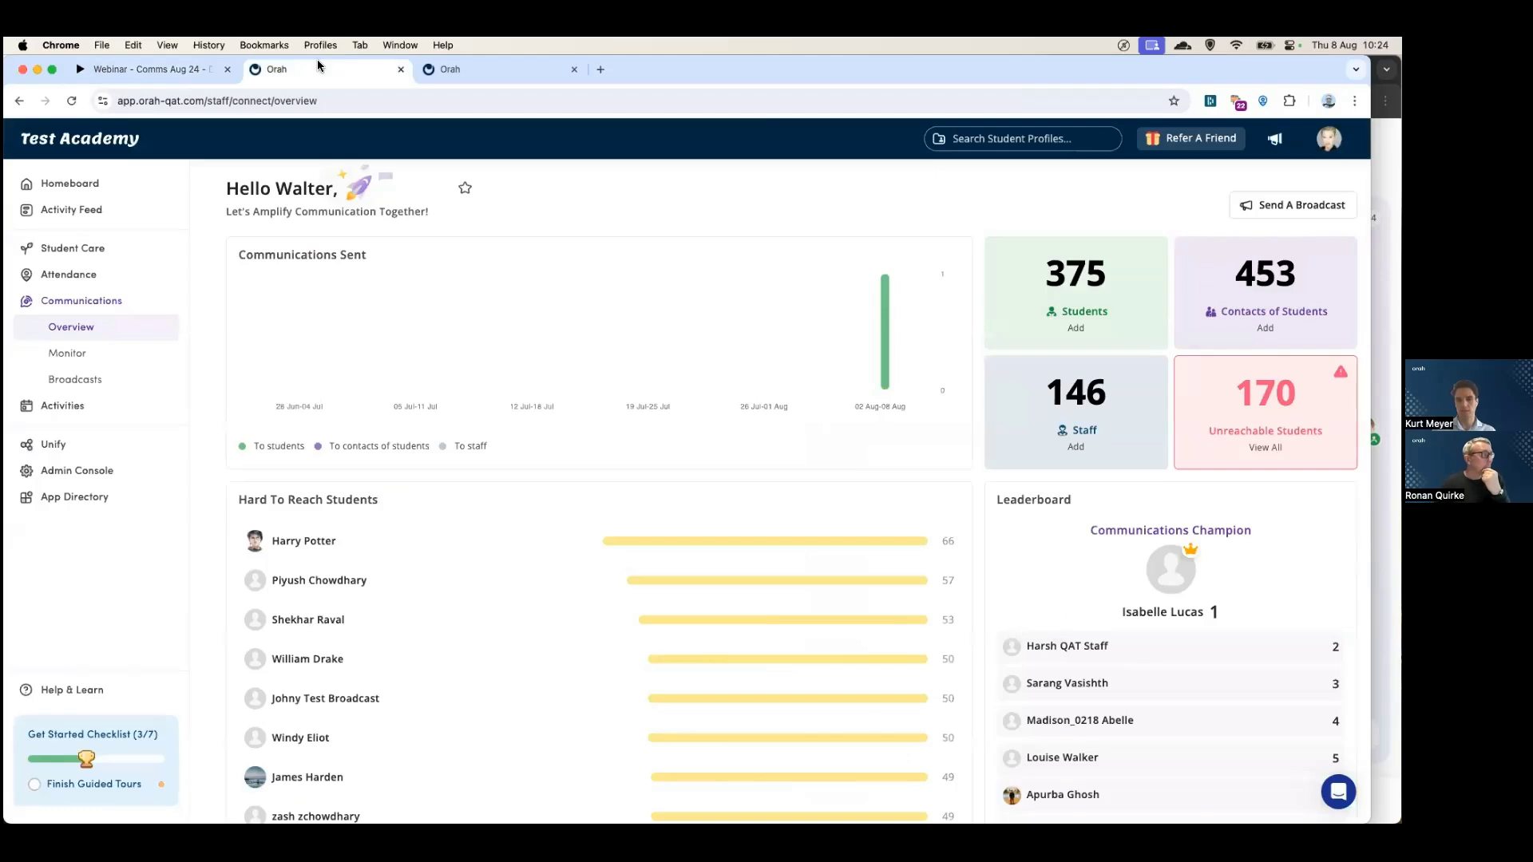
{"action": "left_click", "coordinate": [79, 470]}
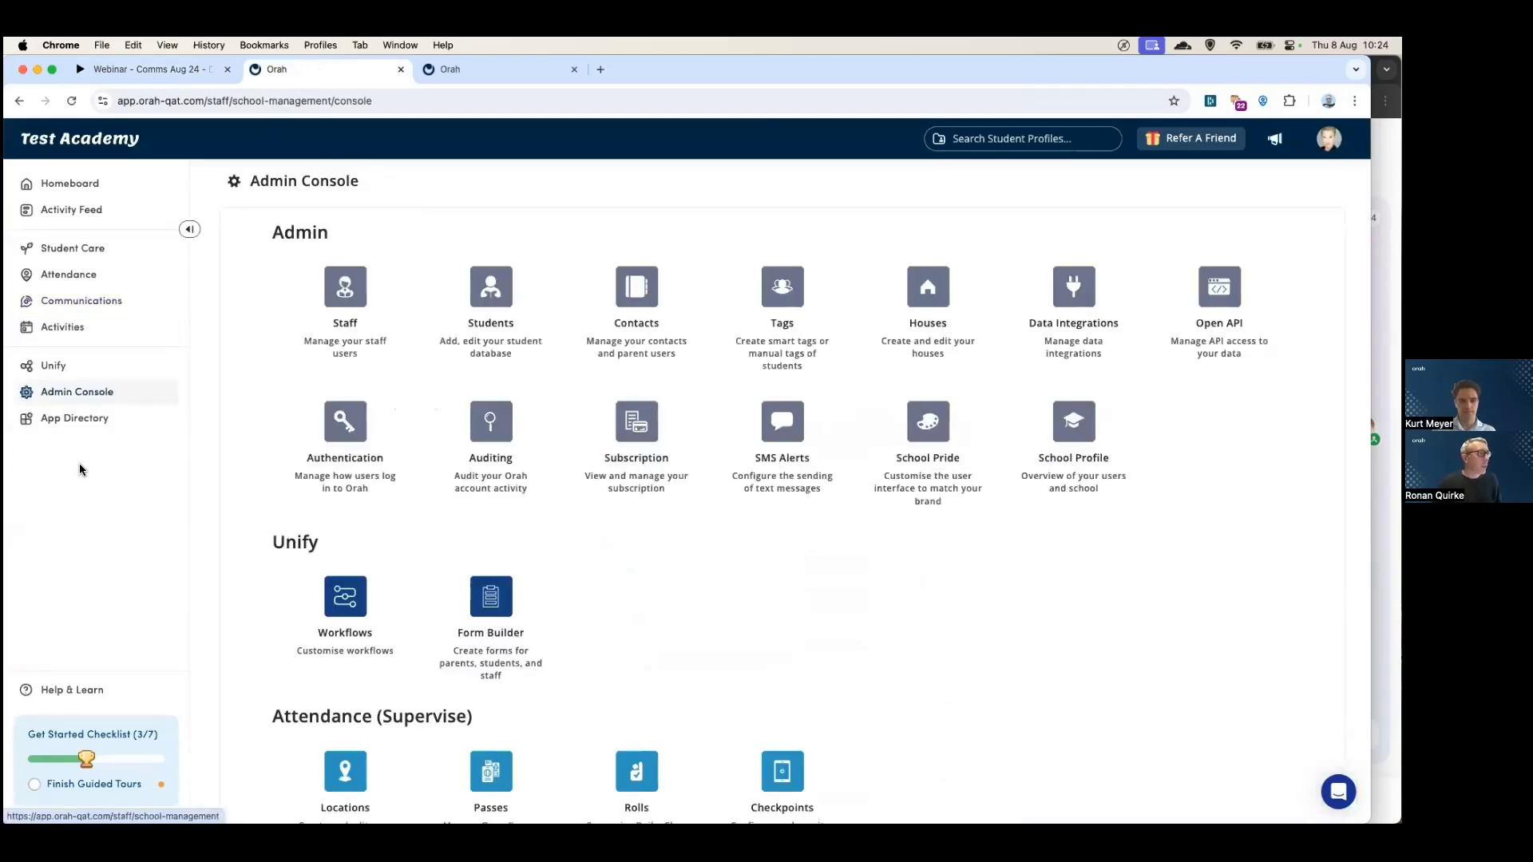
- Find a staff member by name in Staff management and open their profile
{"action": "left_click", "coordinate": [339, 302]}
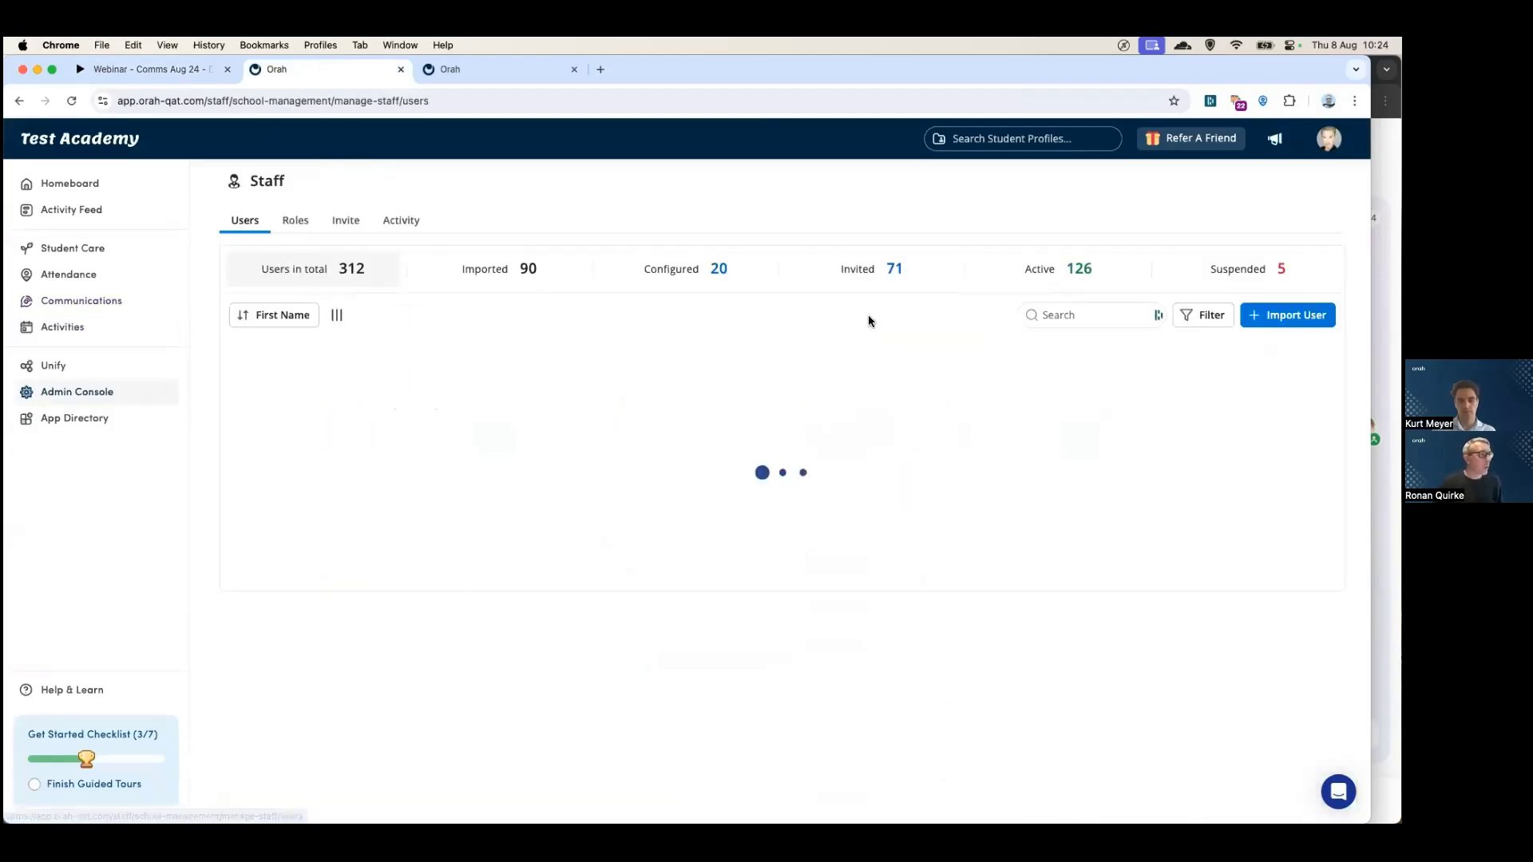
{"action": "left_click", "coordinate": [1086, 315]}
{"action": "type", "text": "walter"}
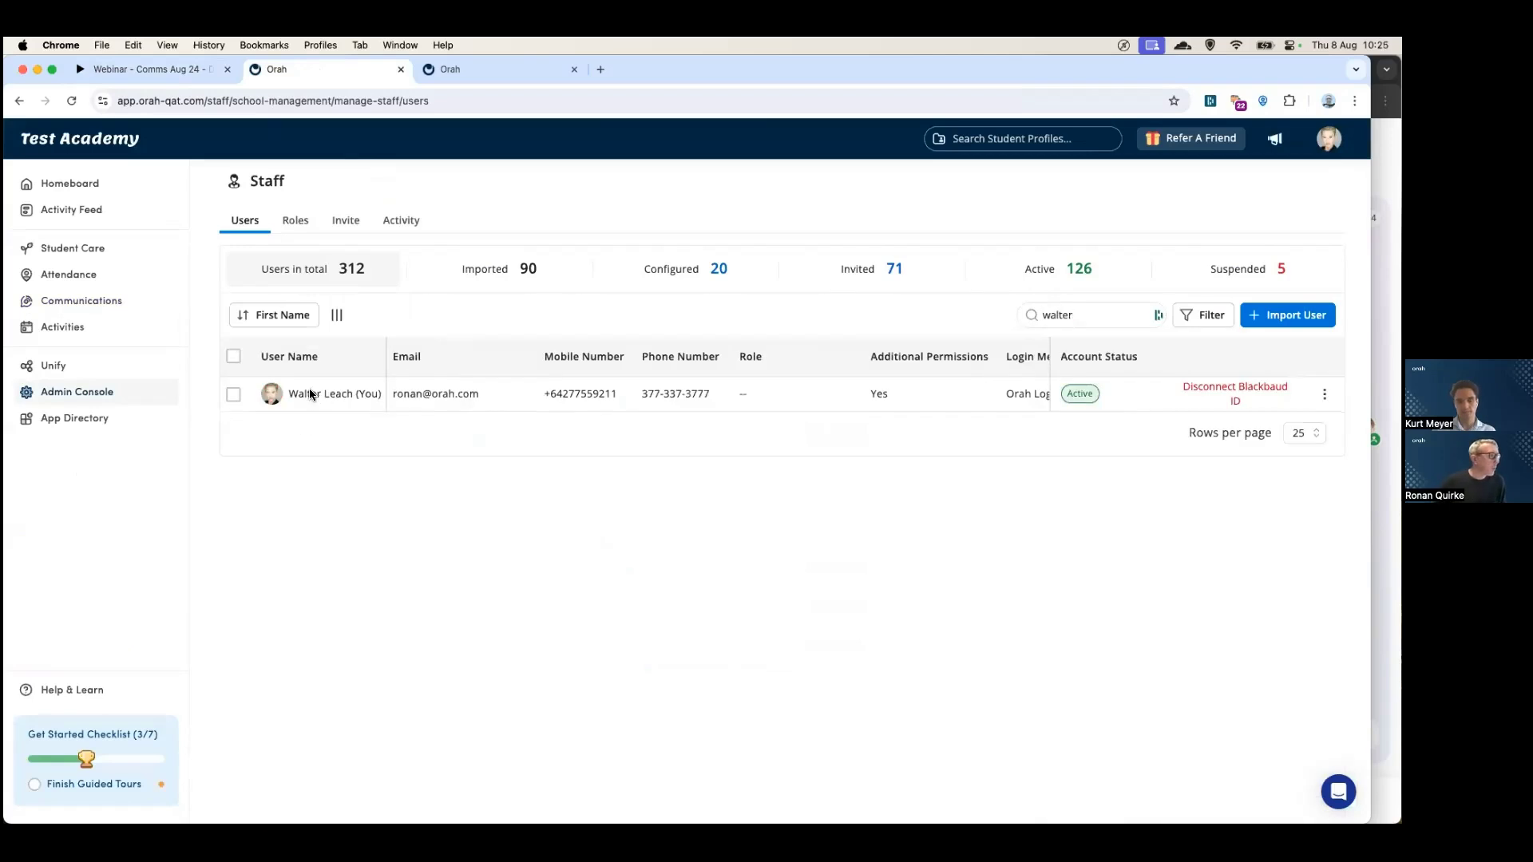
{"action": "left_click", "coordinate": [312, 394]}
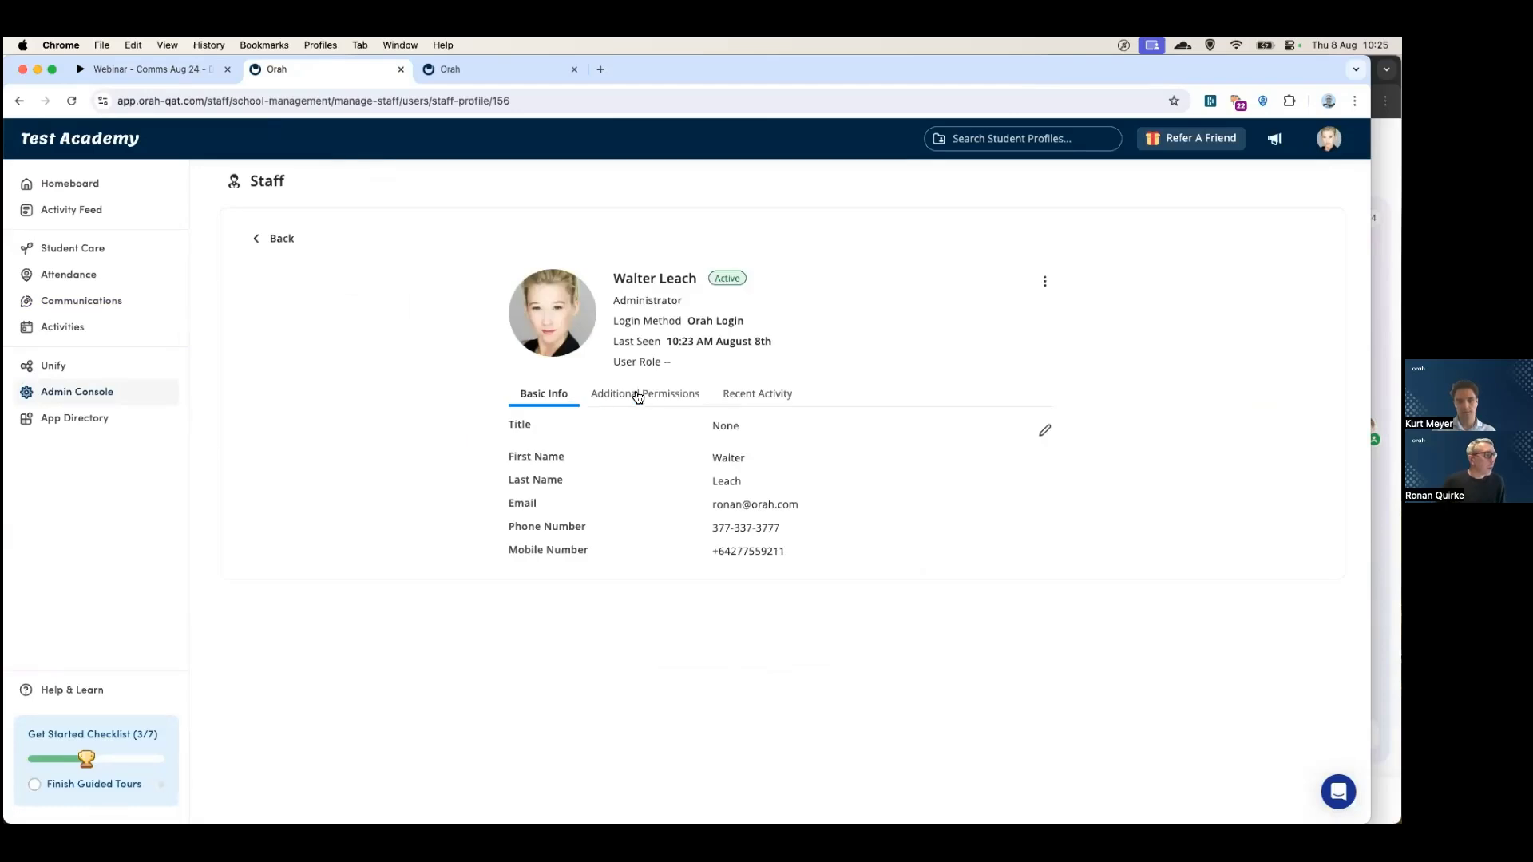
- Show their Additional Permissions down to Communications (Connect), currently assigned All Students
{"action": "left_click", "coordinate": [638, 394]}
{"action": "scroll", "coordinate": [599, 396], "scroll_direction": "down", "scroll_amount": 3}
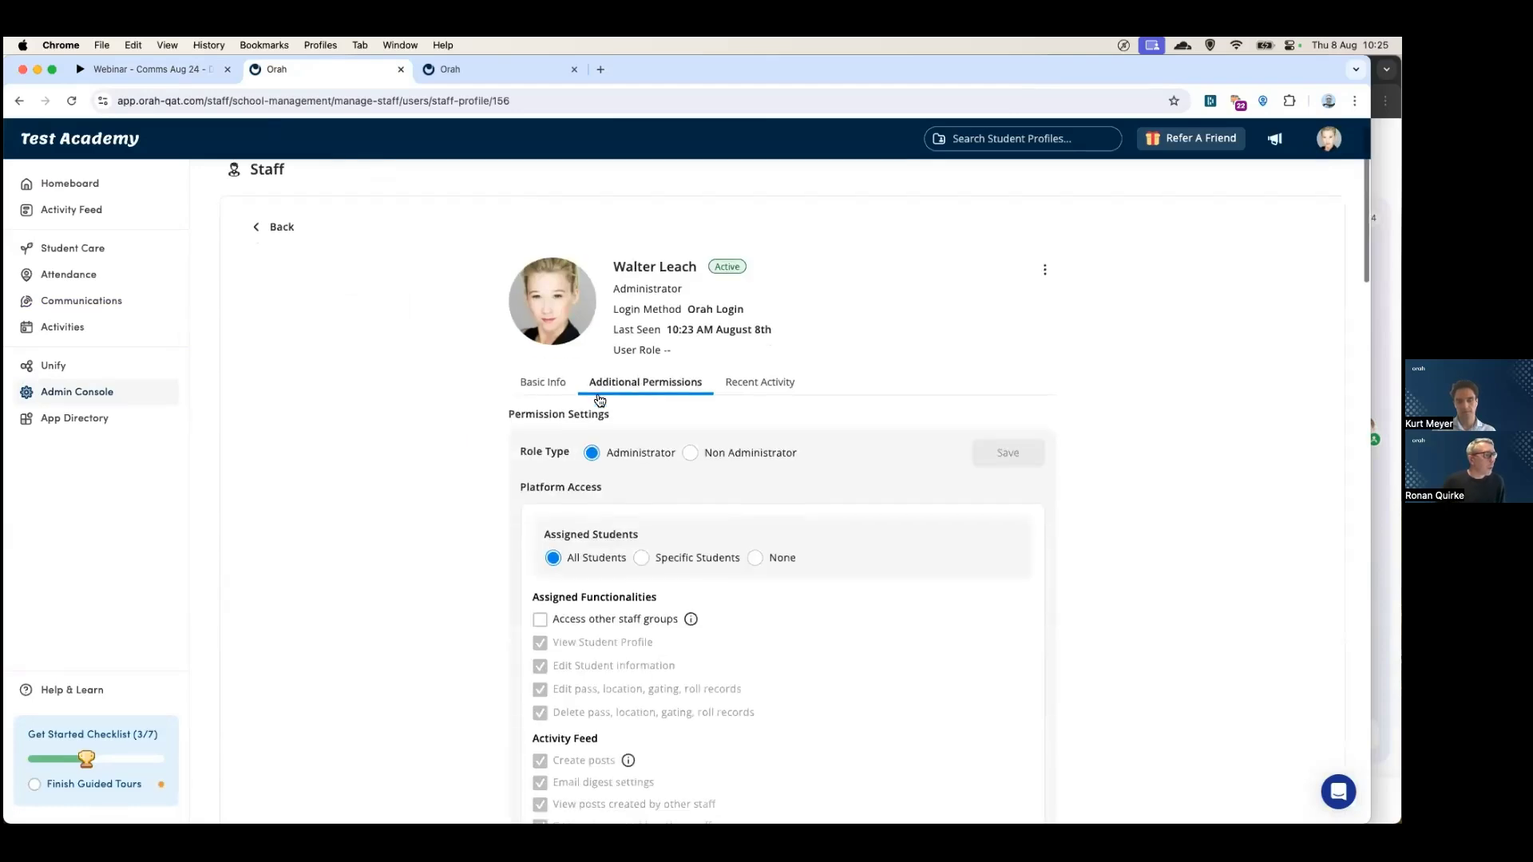
{"action": "scroll", "coordinate": [598, 394], "scroll_direction": "down", "scroll_amount": 3}
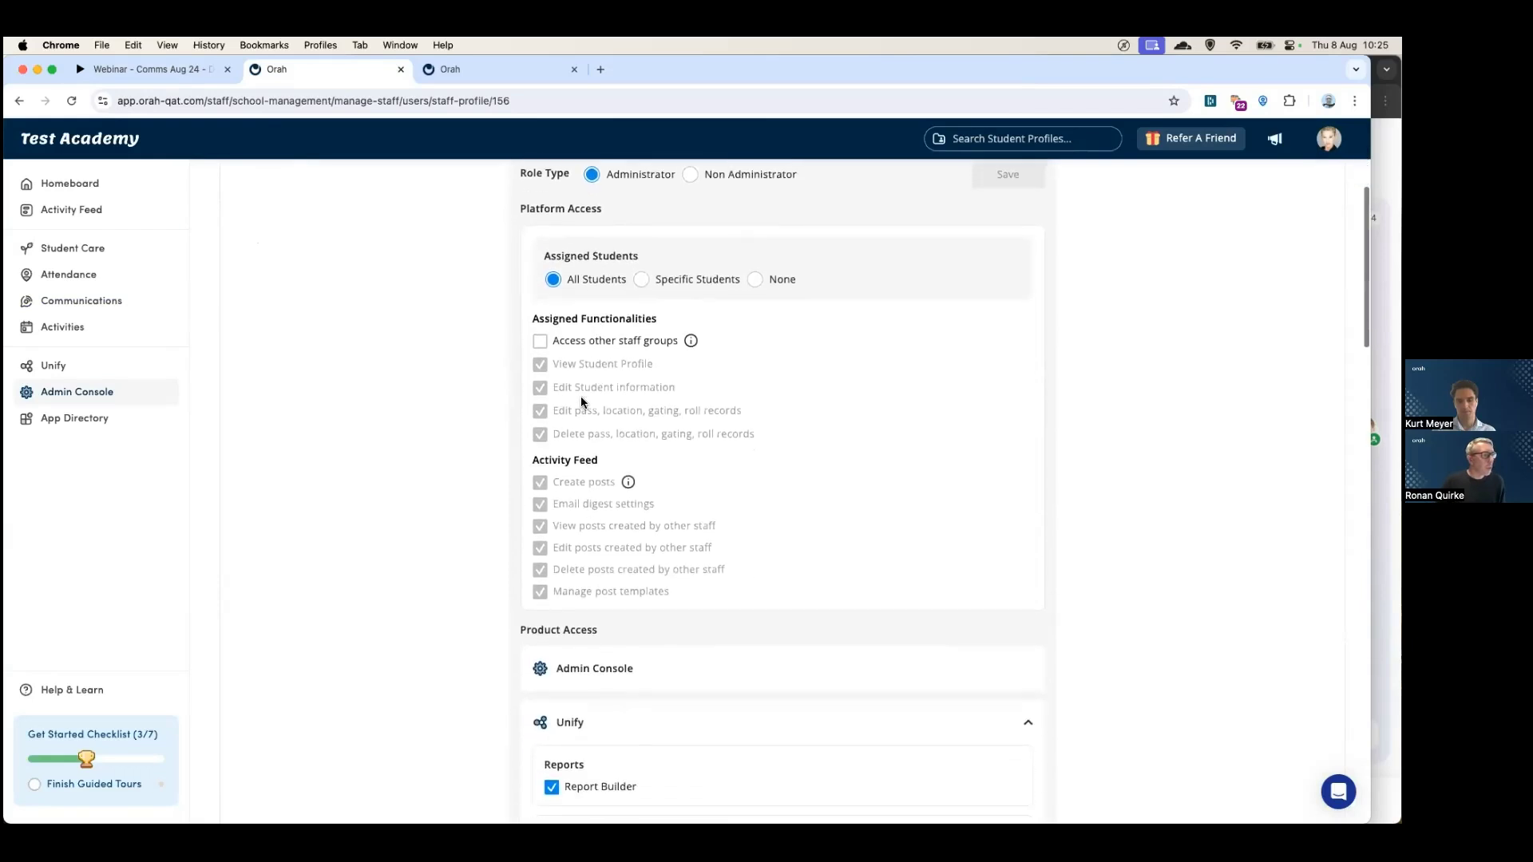
{"action": "scroll", "coordinate": [581, 396], "scroll_direction": "down", "scroll_amount": 2}
{"action": "scroll", "coordinate": [559, 403], "scroll_direction": "down", "scroll_amount": 10}
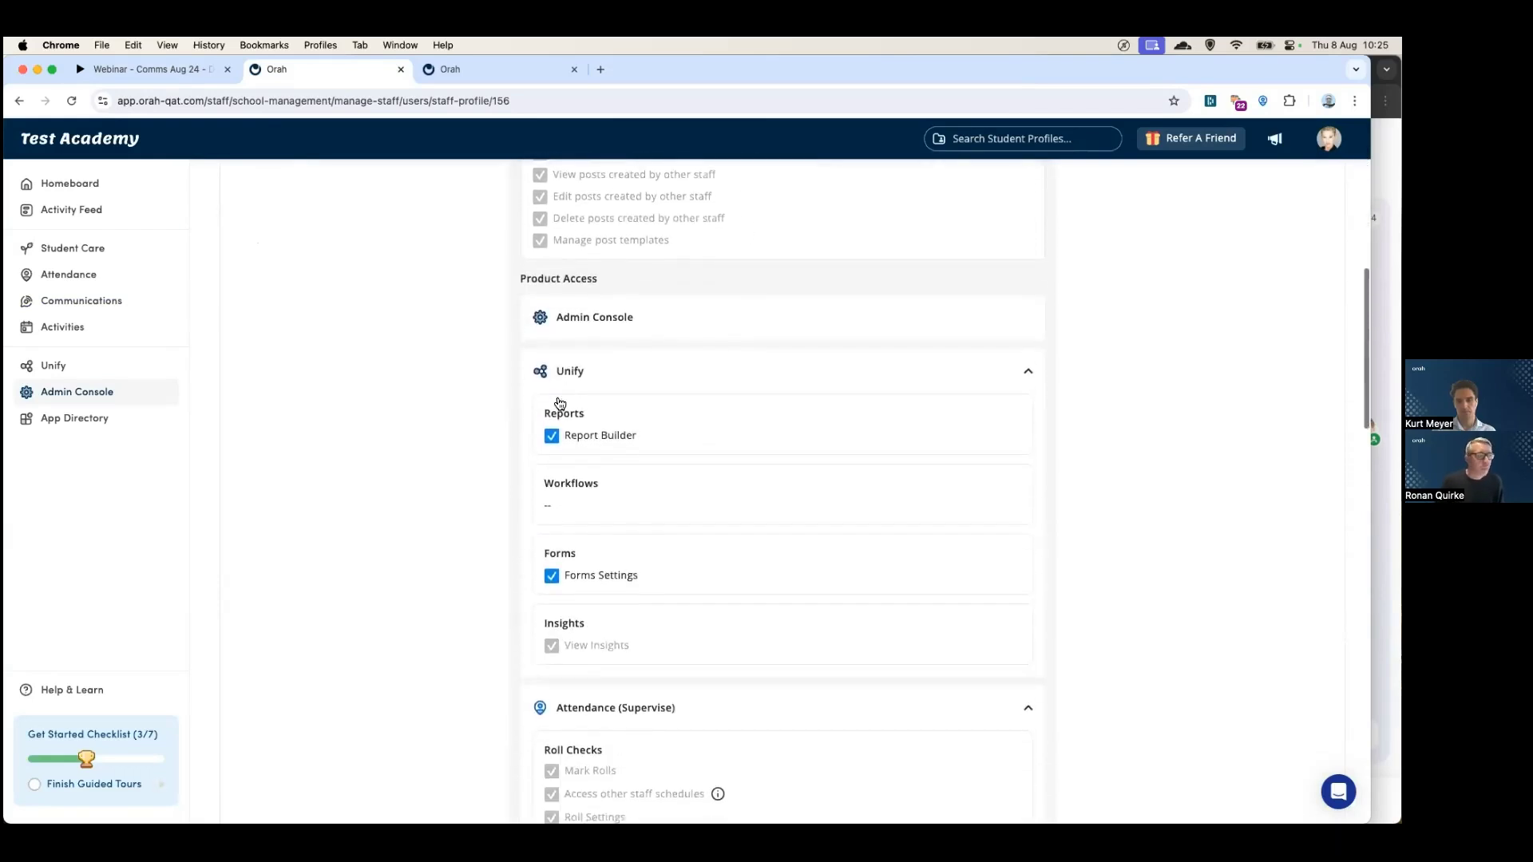
{"action": "scroll", "coordinate": [559, 403], "scroll_direction": "down", "scroll_amount": 15}
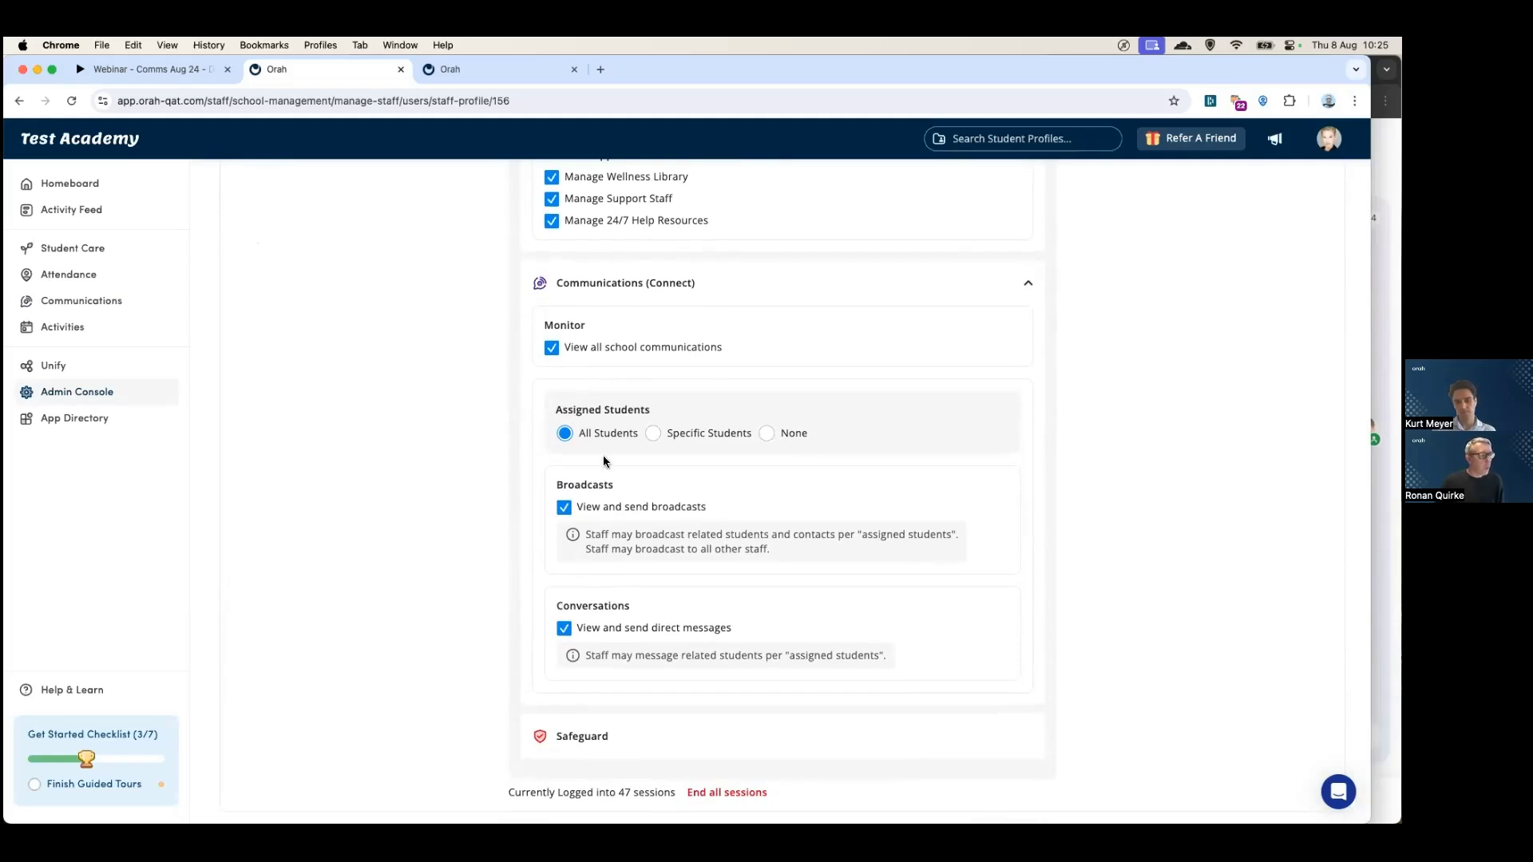
- Set Communications assigned students to Specific Students, limited to the Grade 5 tag
{"action": "left_click", "coordinate": [653, 433]}
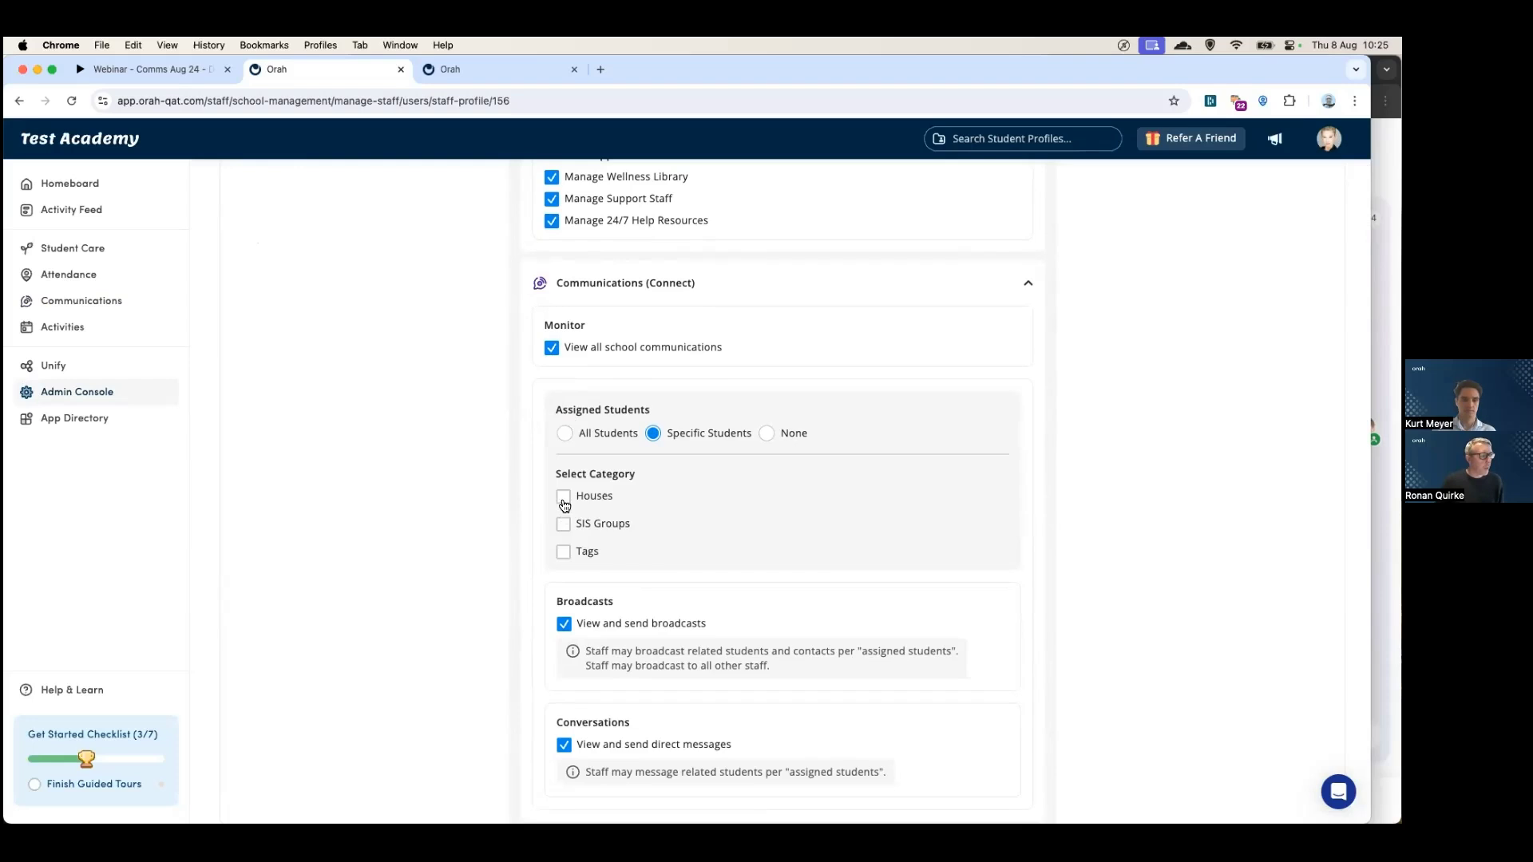
{"action": "left_click", "coordinate": [562, 525]}
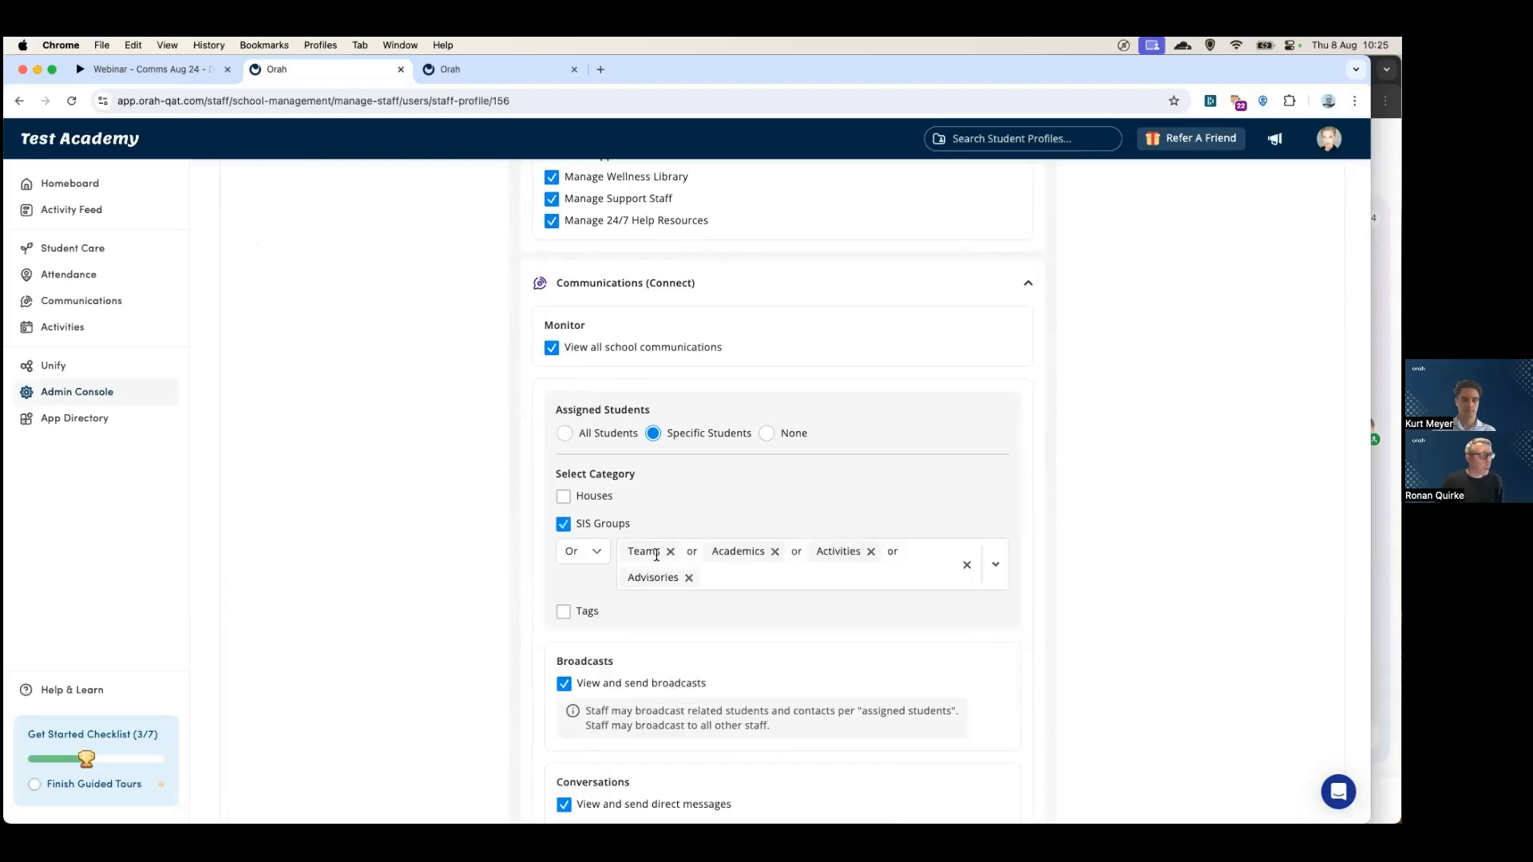
{"action": "left_click", "coordinate": [563, 524]}
{"action": "left_click", "coordinate": [587, 551]}
{"action": "left_click", "coordinate": [653, 579]}
{"action": "type", "text": "grade"}
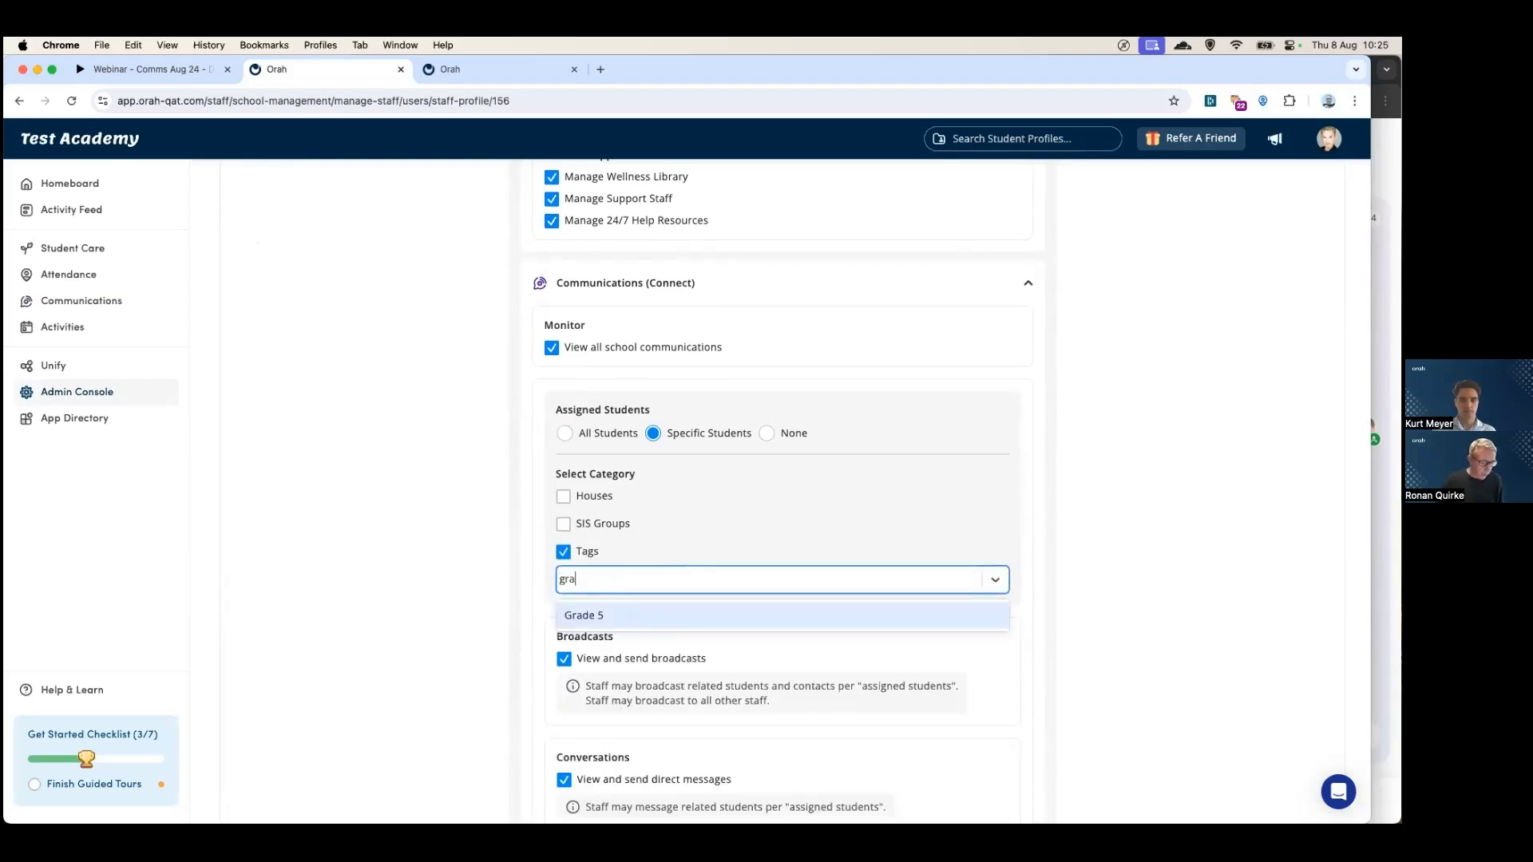
{"action": "left_click", "coordinate": [612, 615]}
{"action": "left_click", "coordinate": [645, 546]}
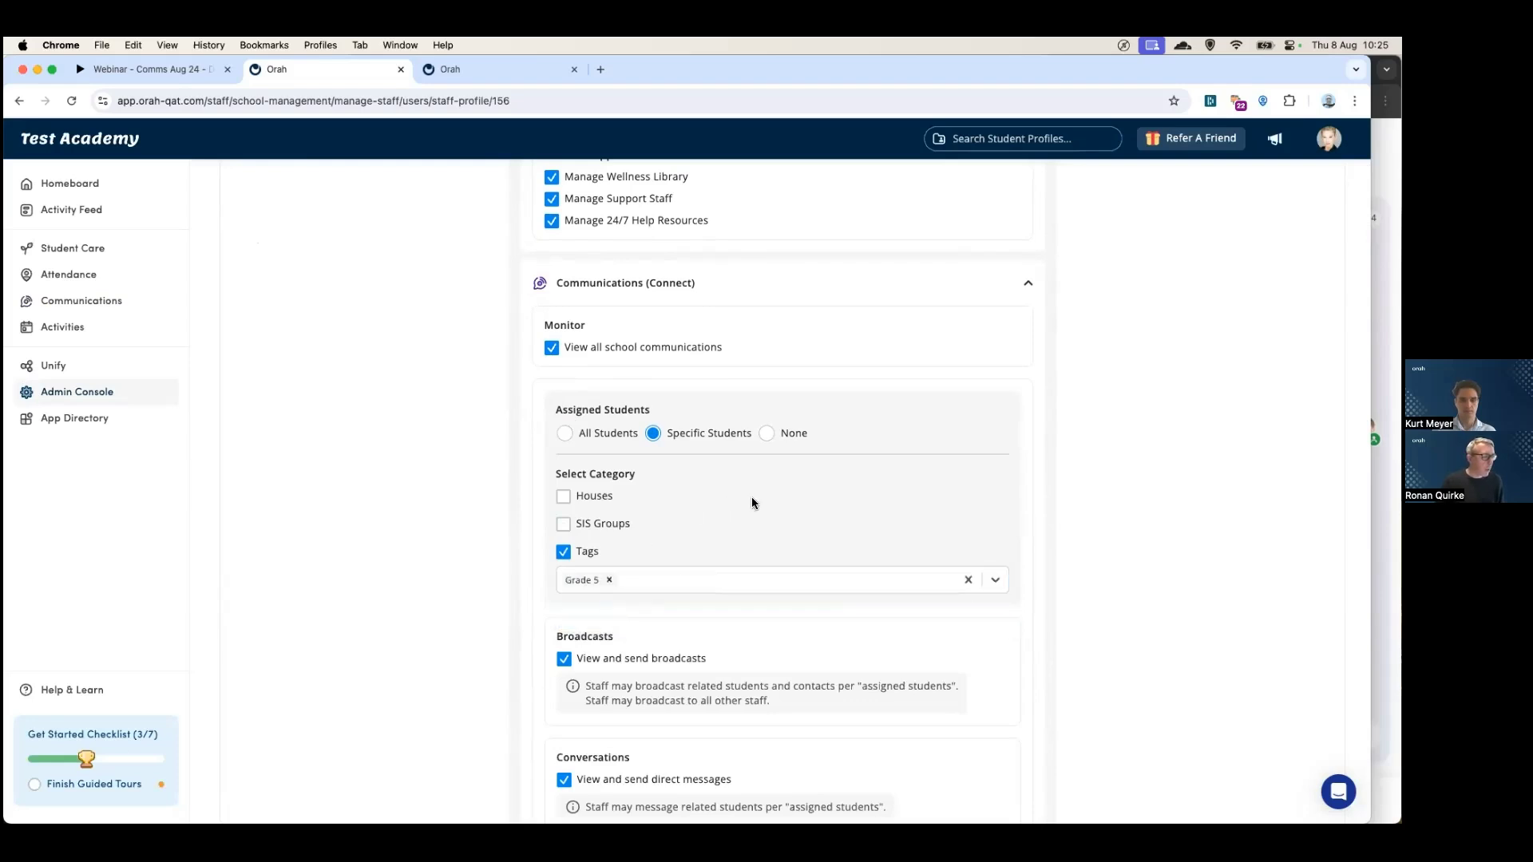
- Turn off View all school communications for this staff member
{"action": "scroll", "coordinate": [650, 657], "scroll_direction": "down", "scroll_amount": 3}
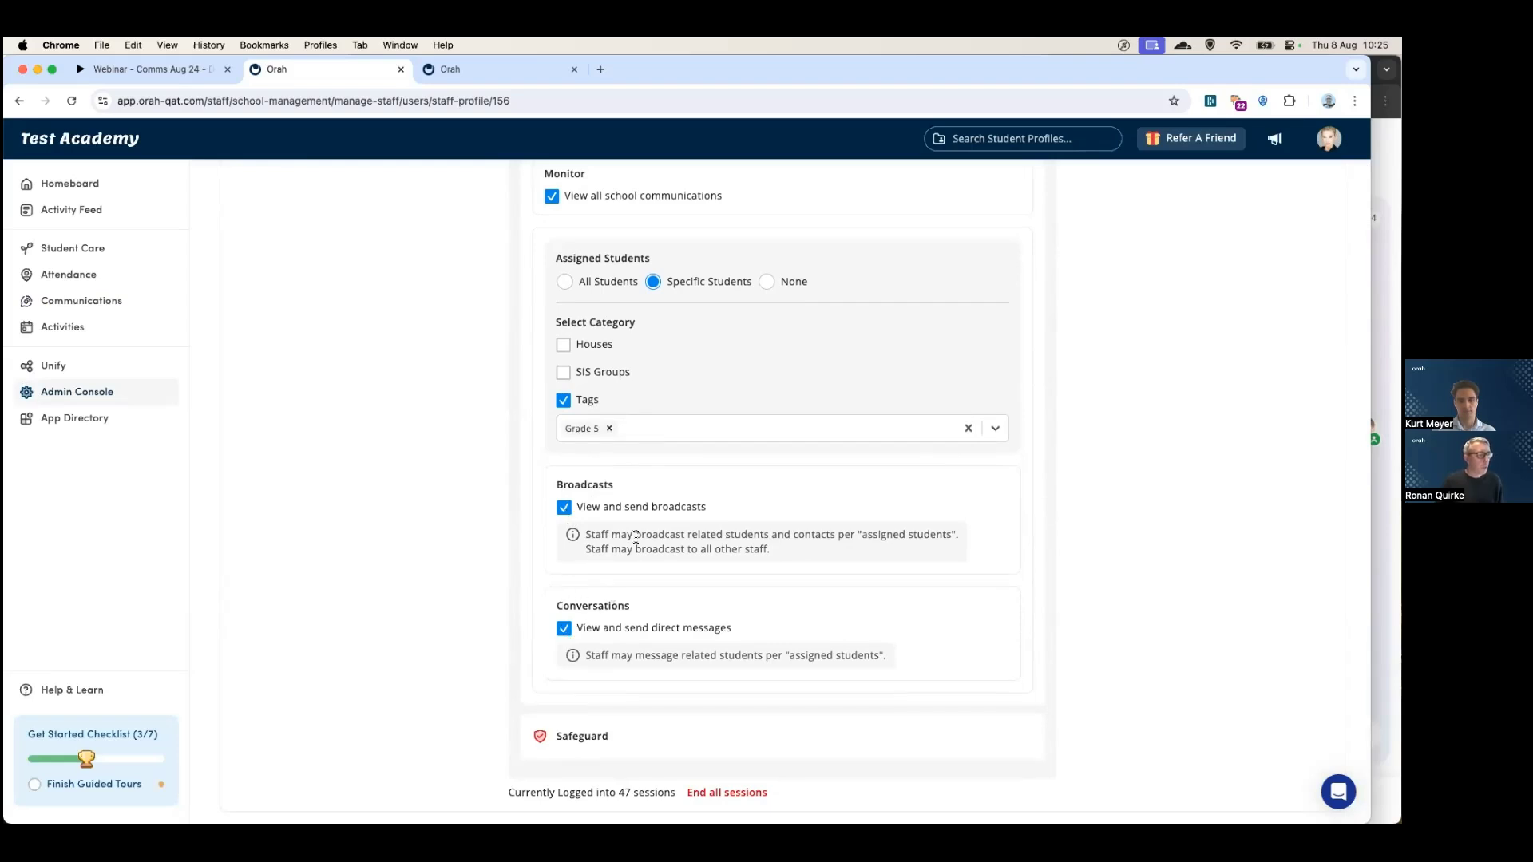
{"action": "scroll", "coordinate": [562, 306], "scroll_direction": "up", "scroll_amount": 3}
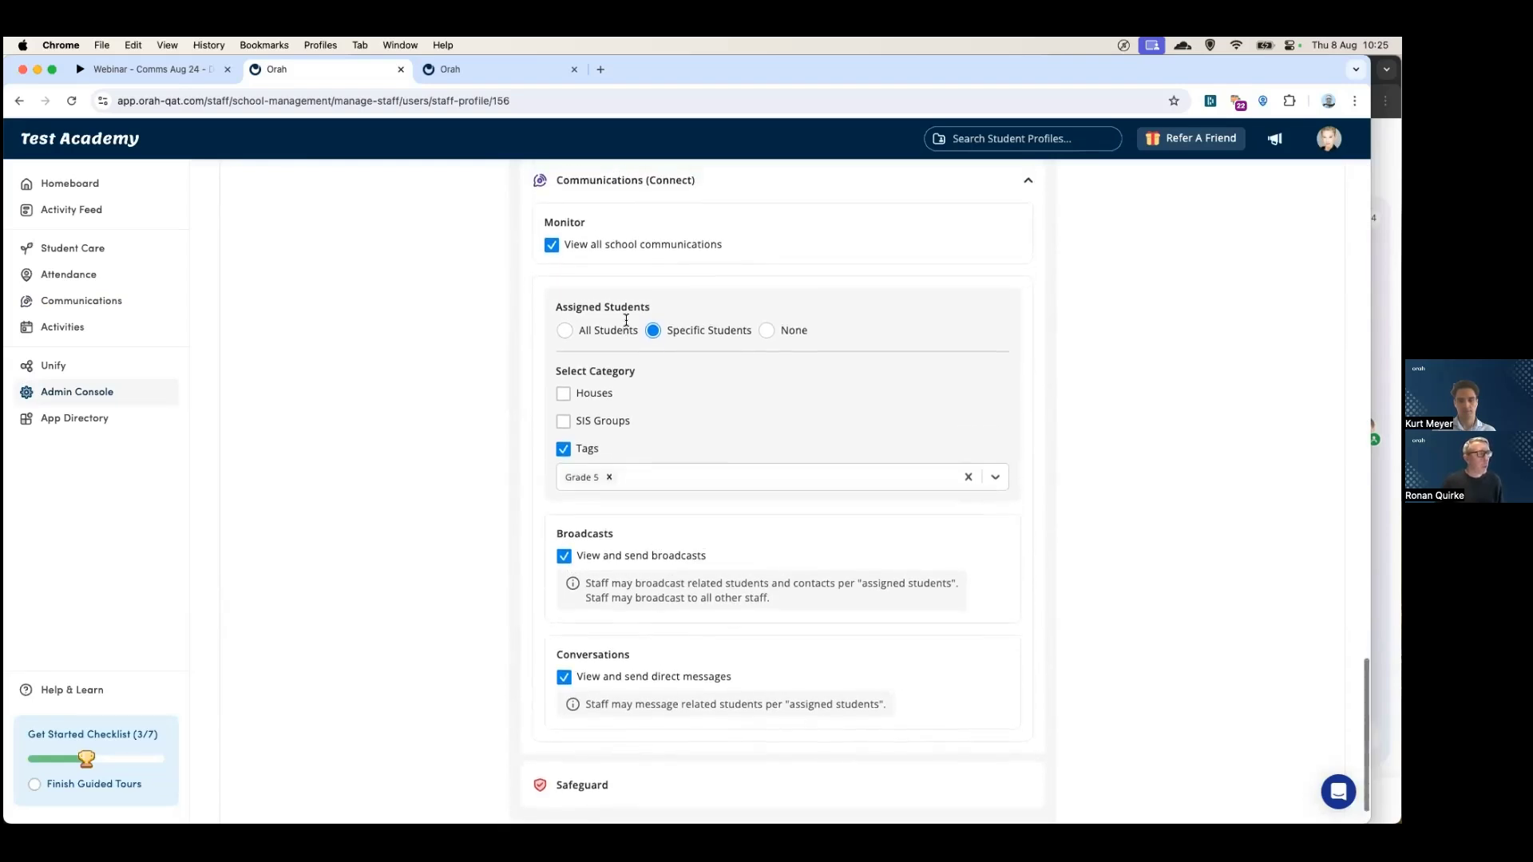
{"action": "left_click", "coordinate": [558, 302]}
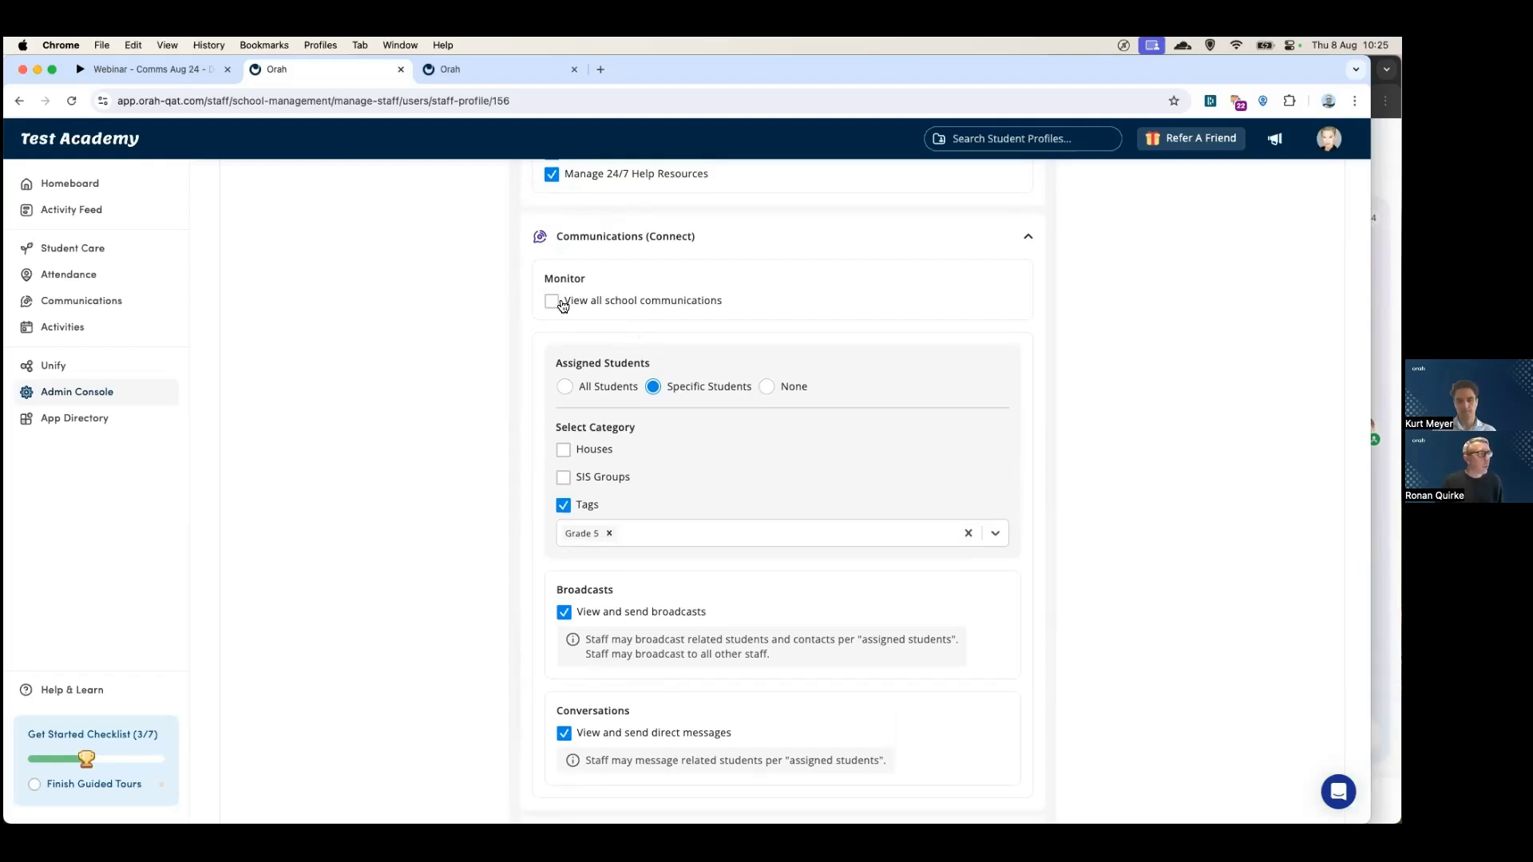
{"action": "scroll", "coordinate": [575, 423], "scroll_direction": "down", "scroll_amount": 3}
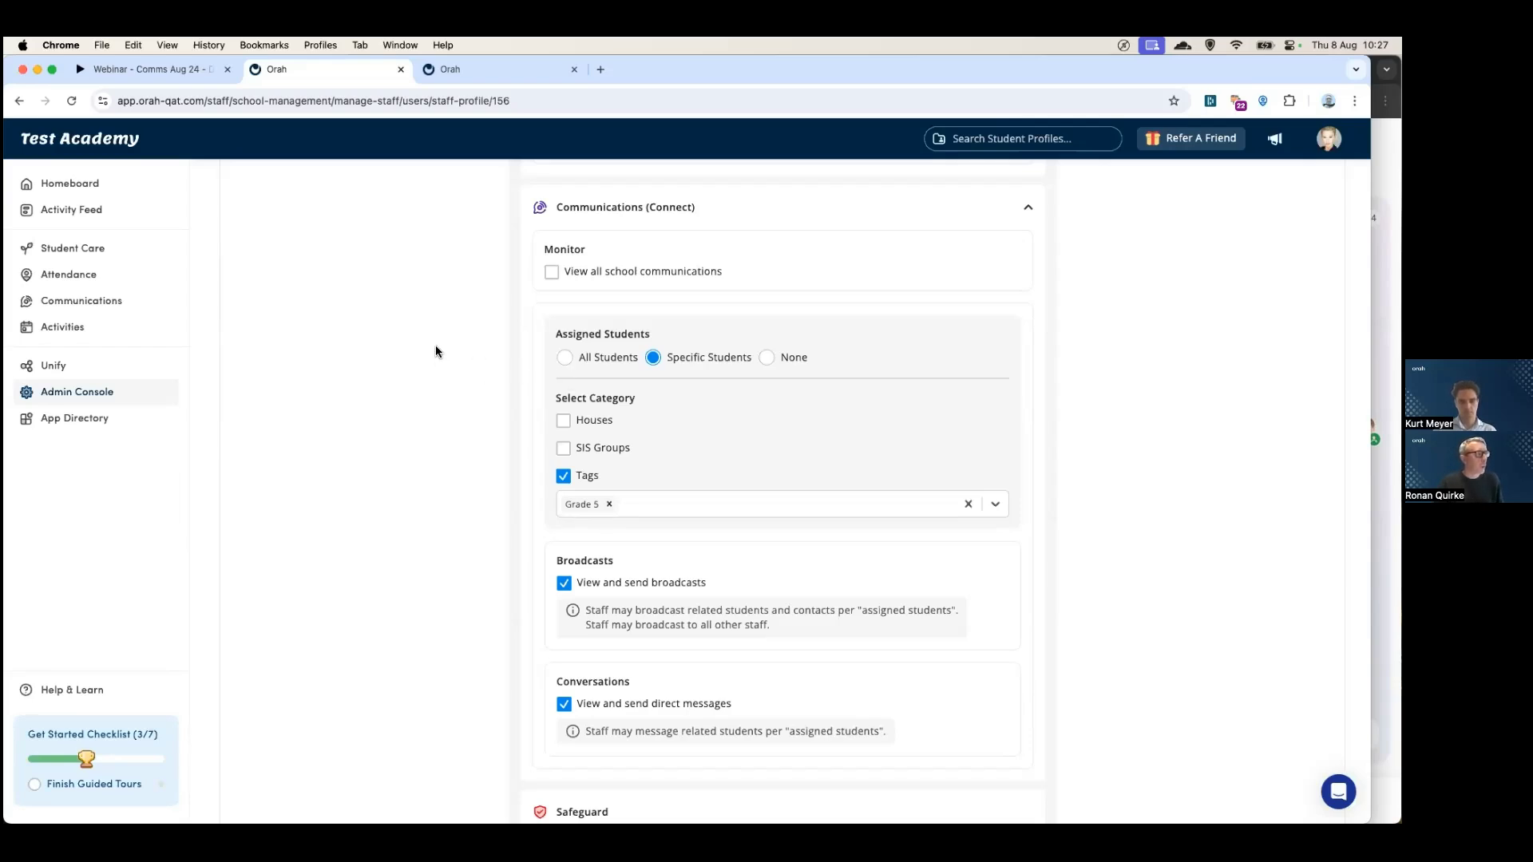
{"action": "scroll", "coordinate": [436, 349], "scroll_direction": "up", "scroll_amount": 5}
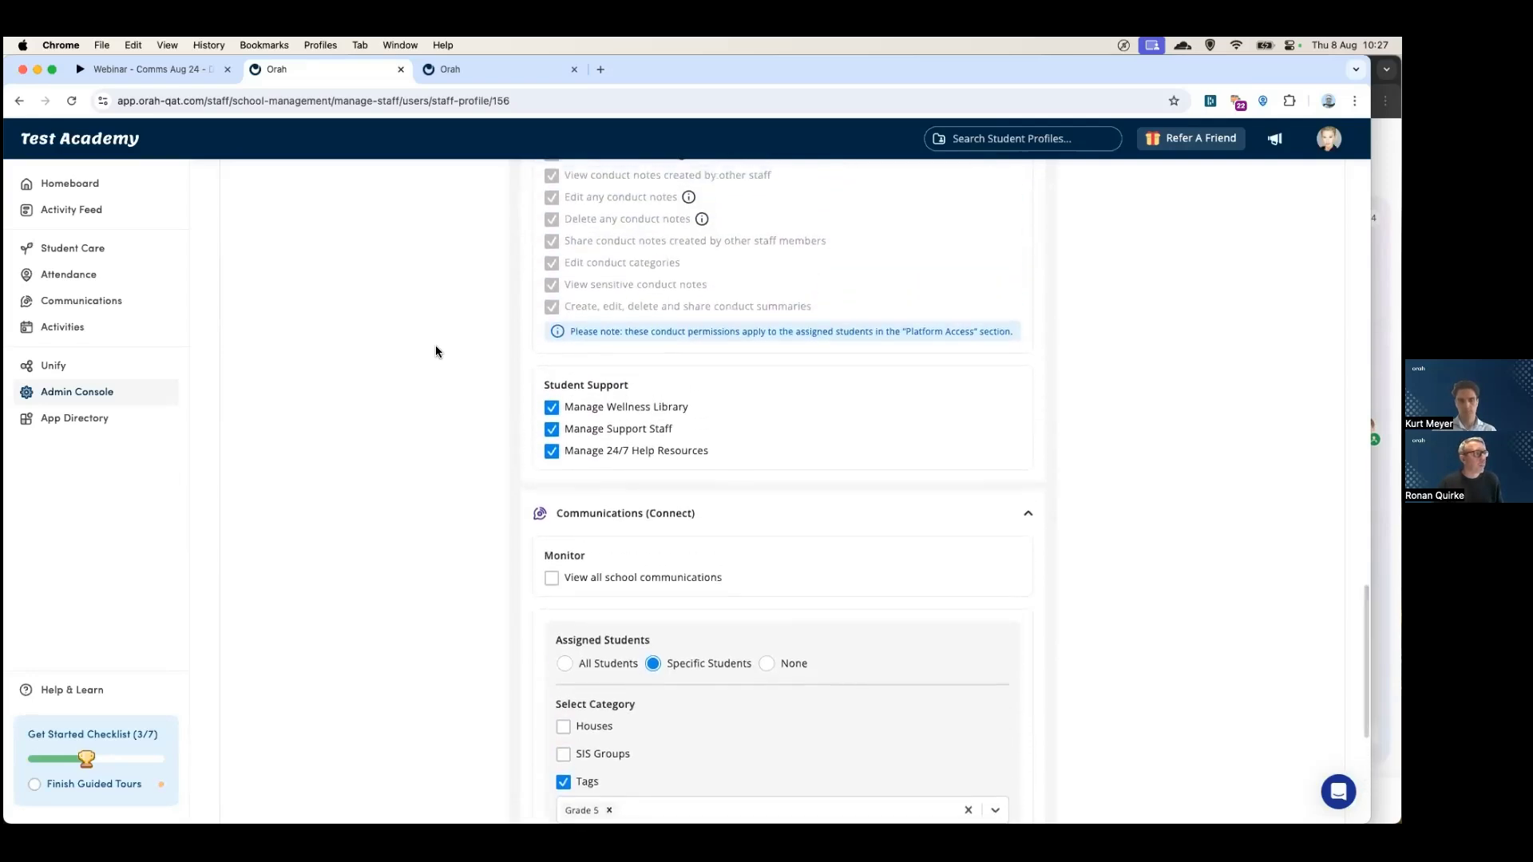
{"action": "scroll", "coordinate": [434, 345], "scroll_direction": "up", "scroll_amount": 5}
{"action": "scroll", "coordinate": [435, 345], "scroll_direction": "down", "scroll_amount": 4}
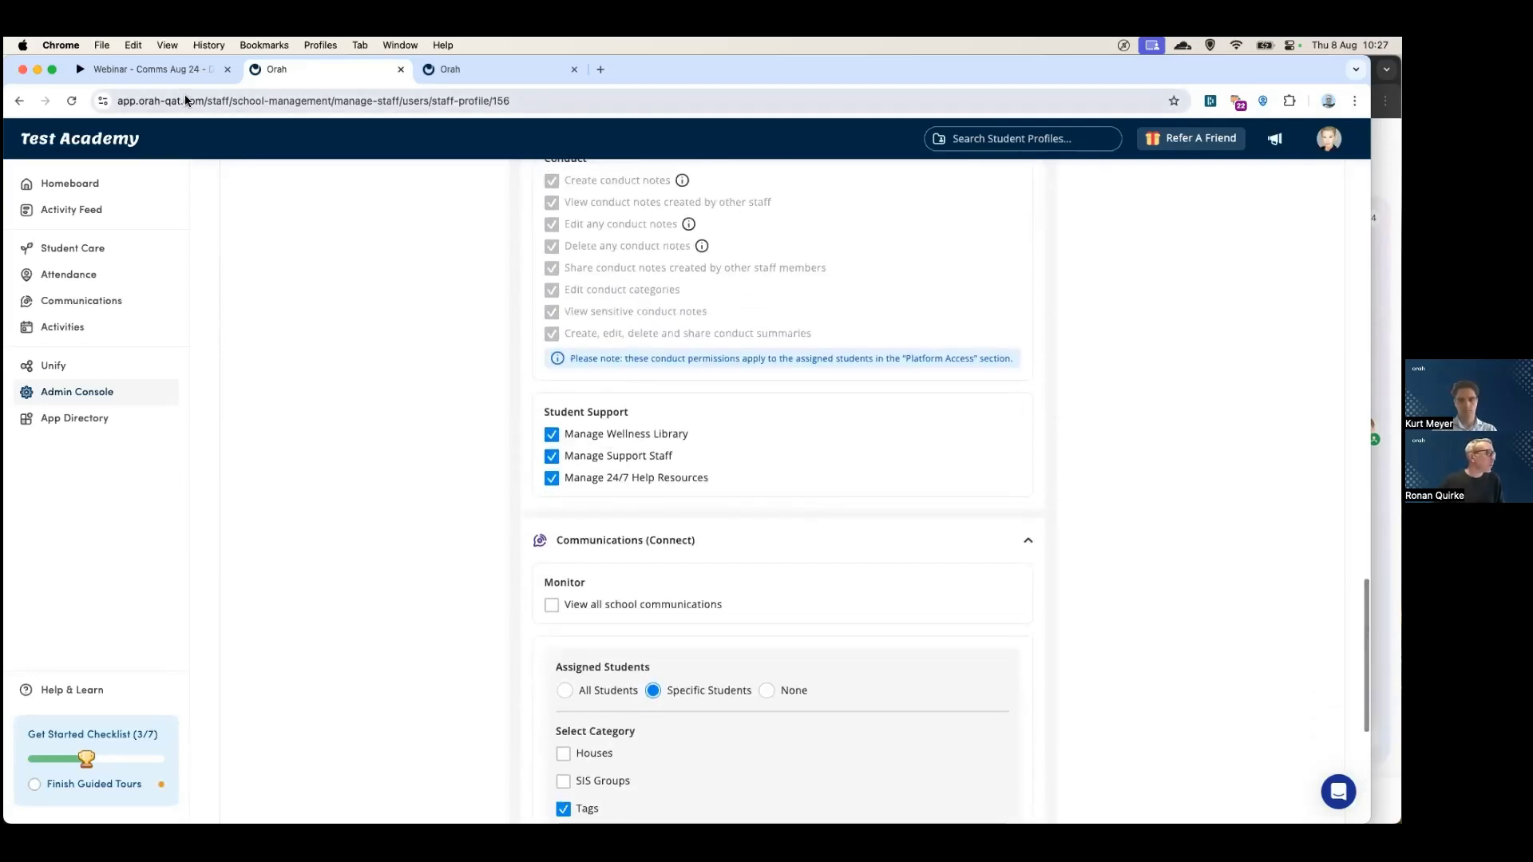
{"action": "left_click", "coordinate": [169, 71]}
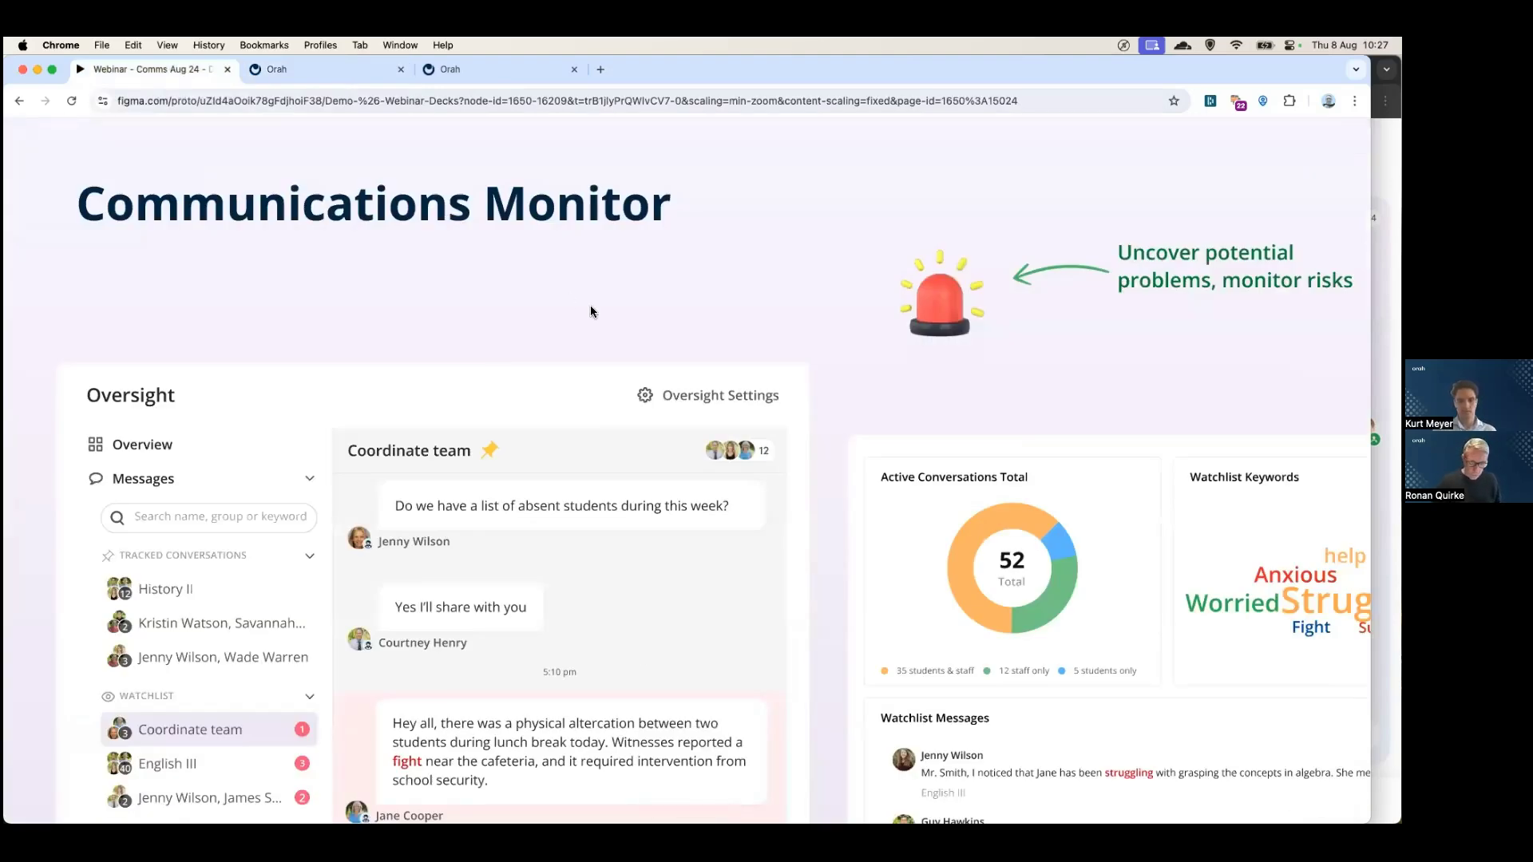
- Step the Figma prototype back to the 'Why communications?' slide
{"action": "key", "text": "Left"}
{"action": "key", "text": "Left"}
{"action": "key", "text": "Left"}
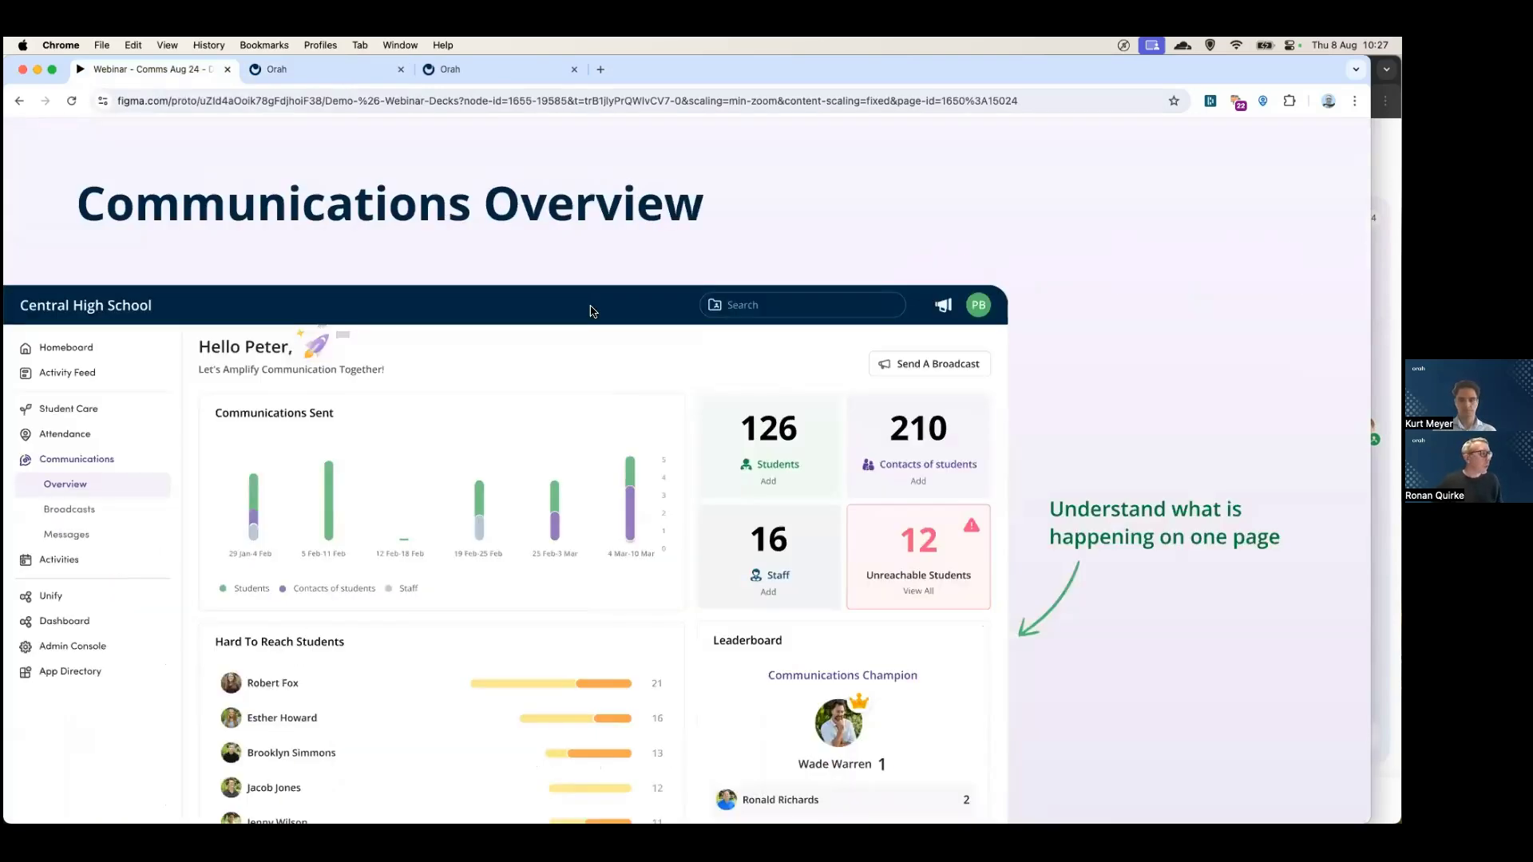
{"action": "key", "text": "Left"}
{"action": "key", "text": "Left"}
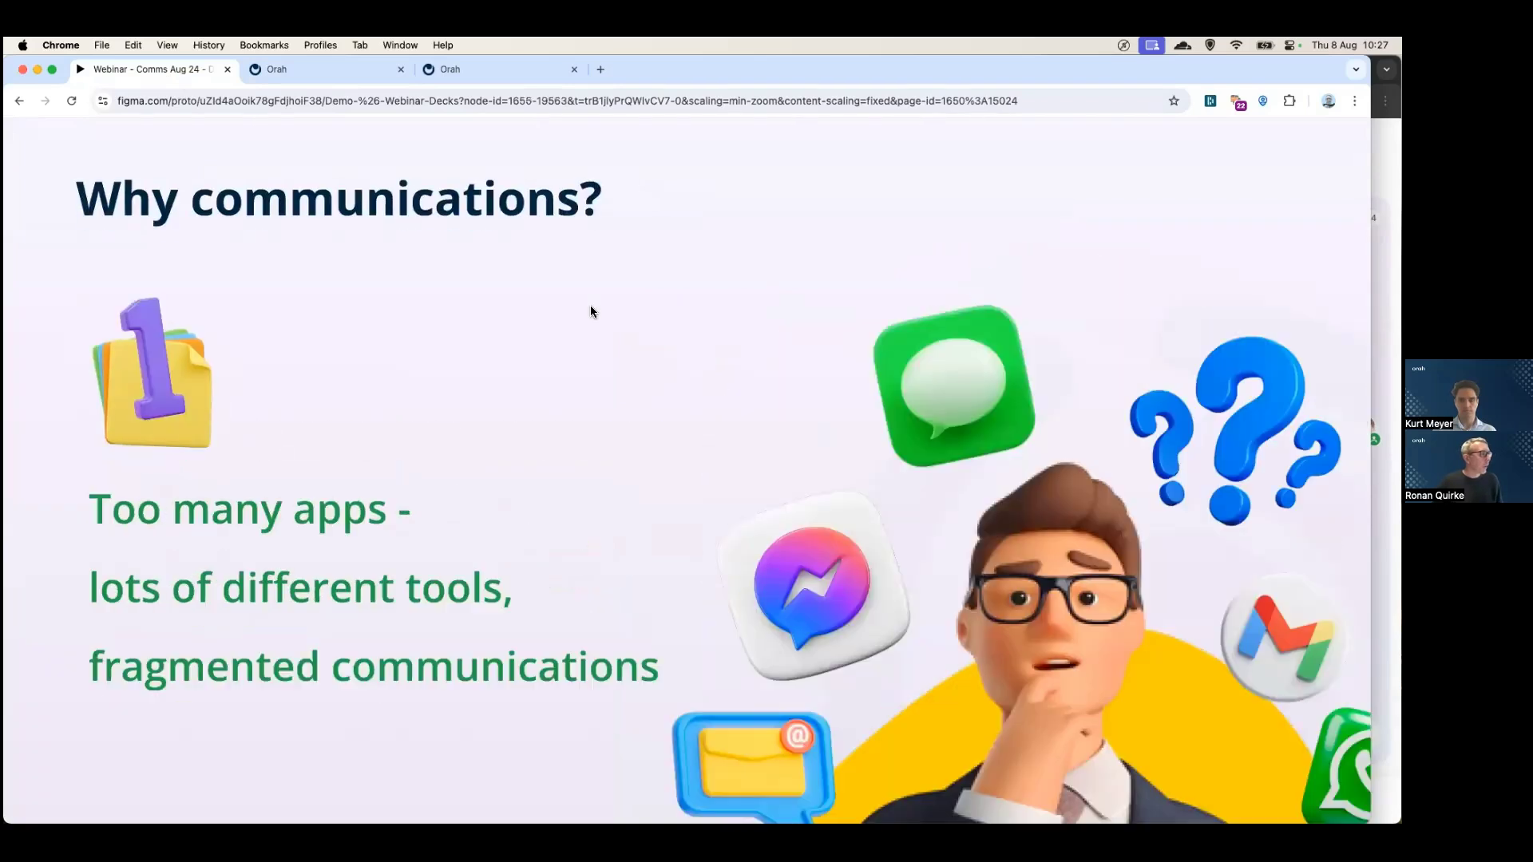